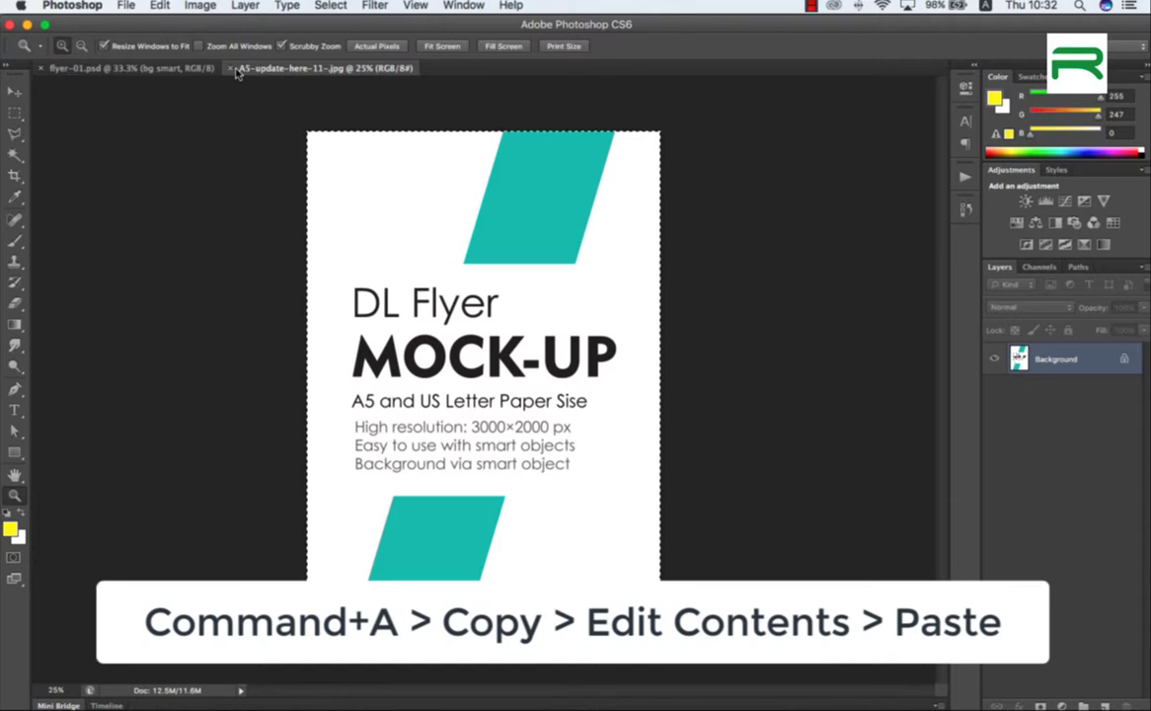
Close A5-update-here-11-.jpg and open the contents of the "A5 update here 1" smart object in flyer-01.psd
{"action": "left_click", "coordinate": [229, 68]}
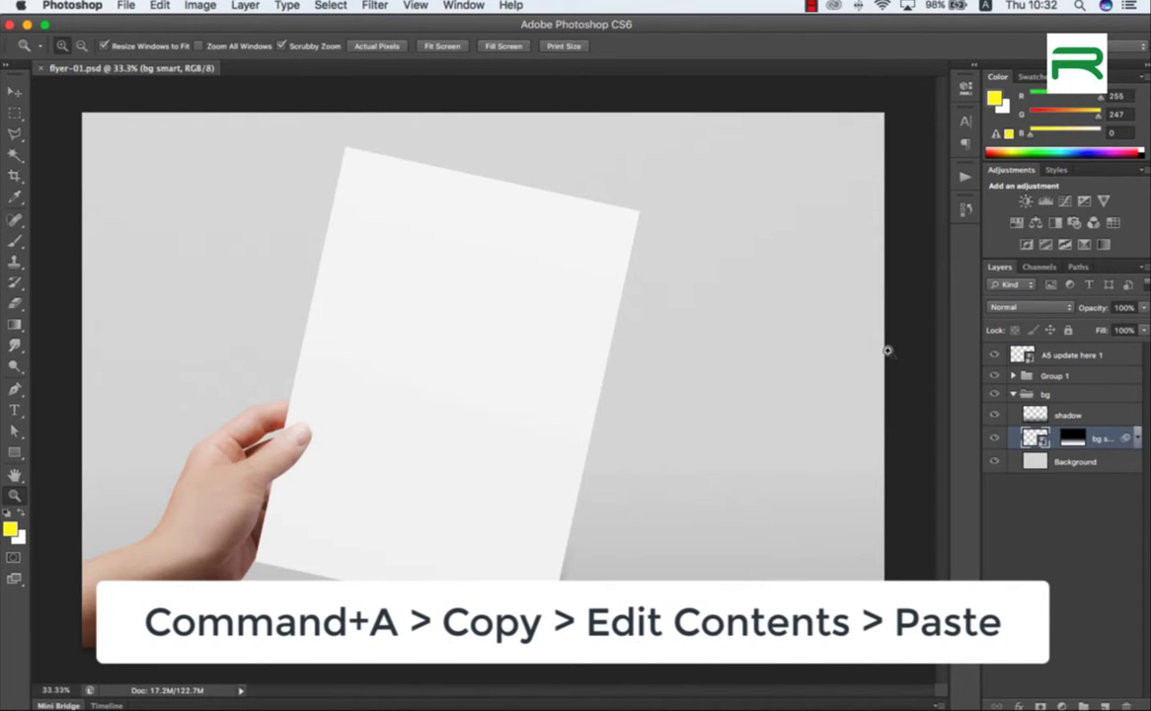
{"action": "left_click", "coordinate": [1031, 360]}
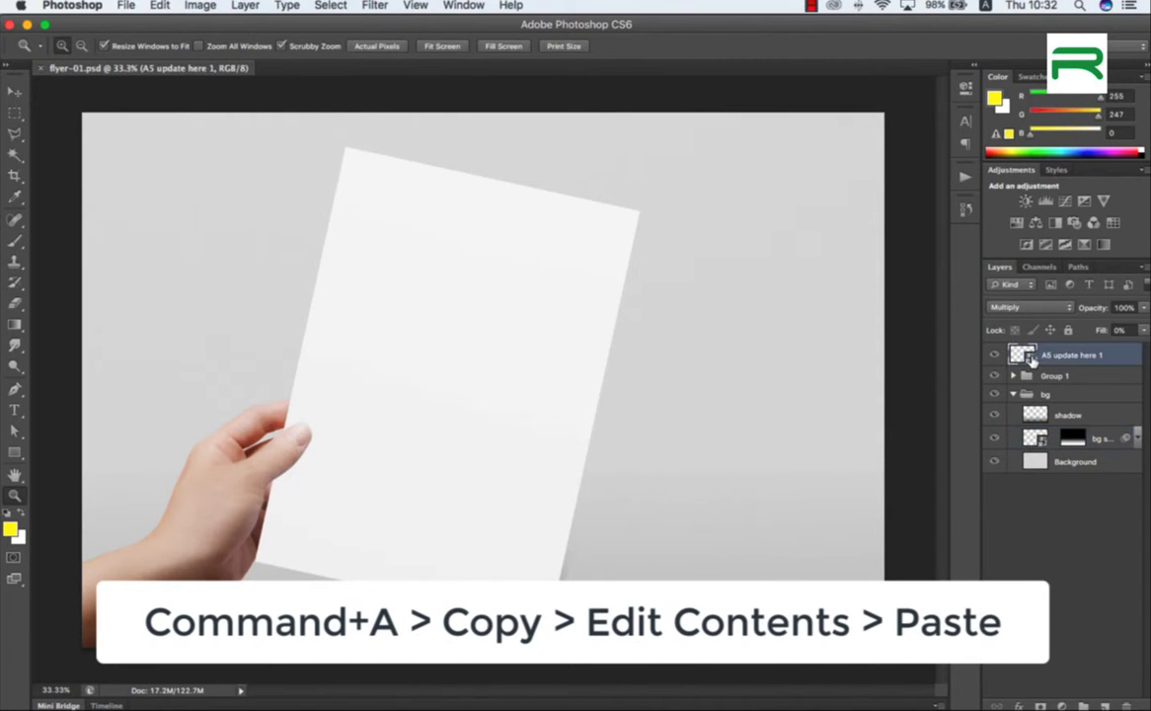
{"action": "right_click", "coordinate": [1079, 356]}
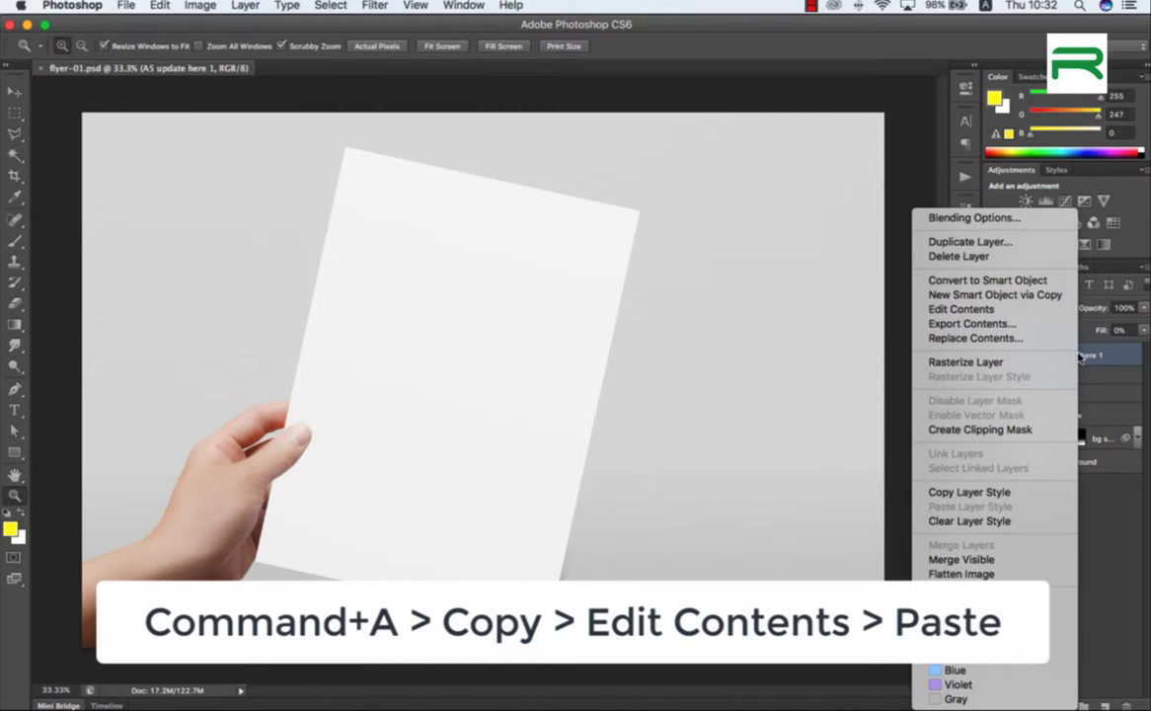
{"action": "left_click", "coordinate": [996, 310]}
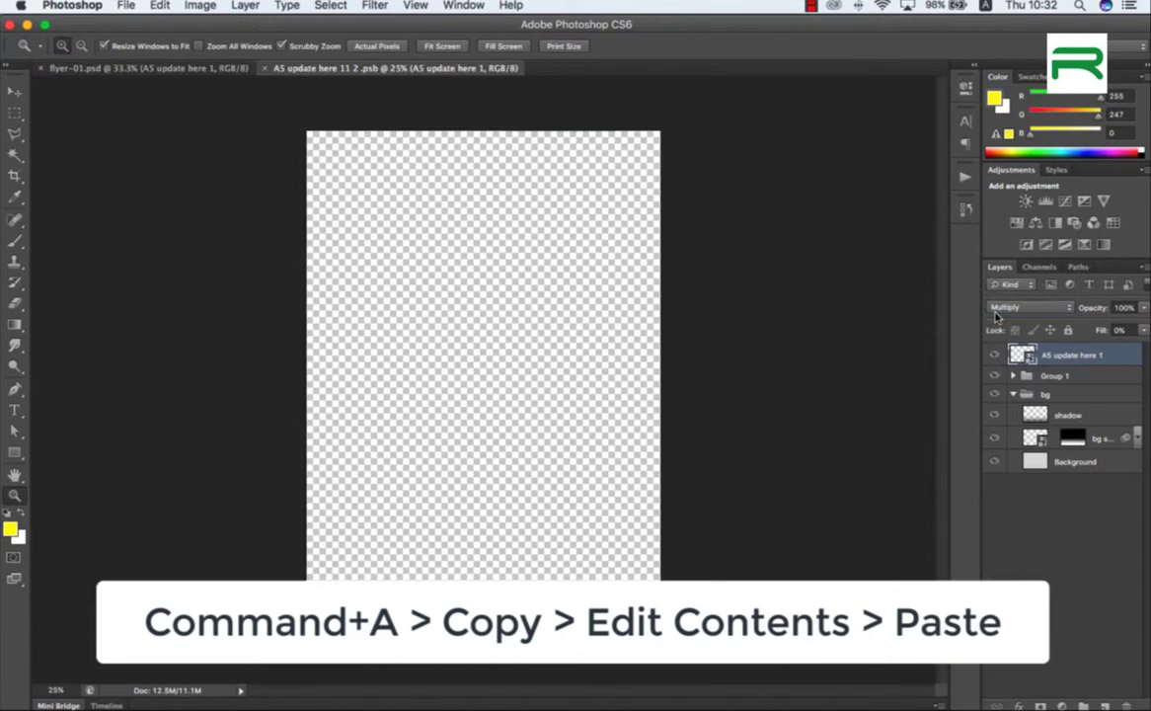
Paste the copied teal flyer artwork into the smart object of flyer-01.psd, saving and closing its contents
{"action": "left_click", "coordinate": [15, 91]}
{"action": "left_click", "coordinate": [158, 6]}
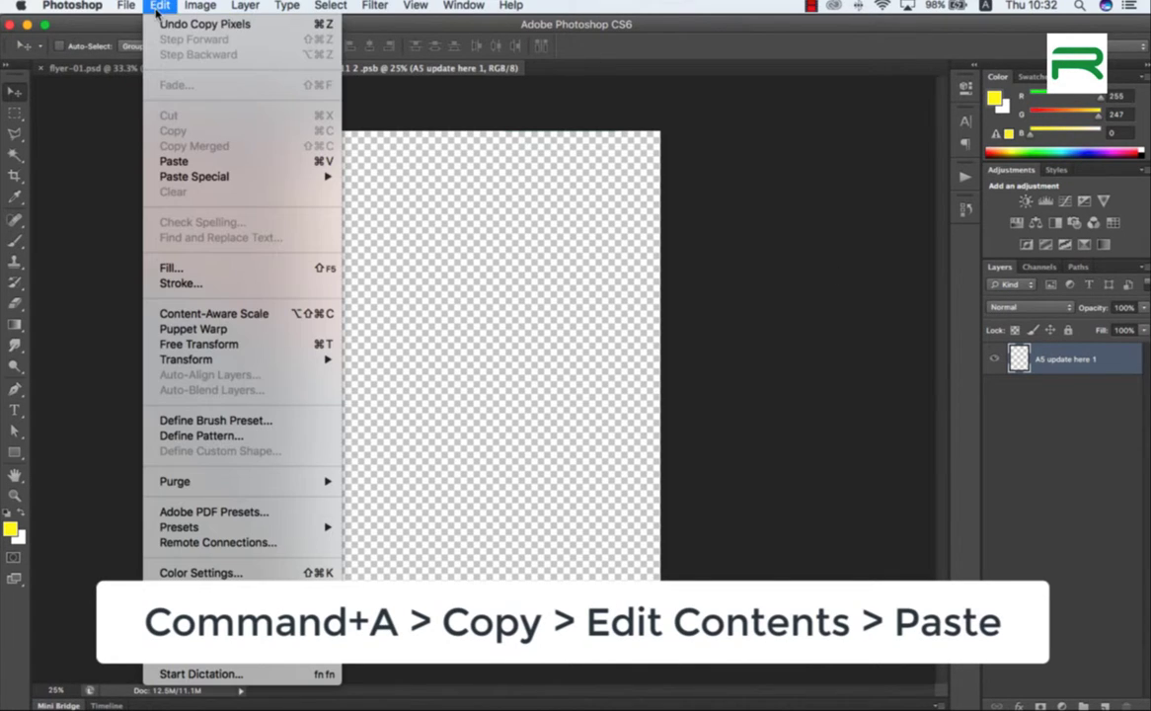
{"action": "left_click", "coordinate": [196, 161]}
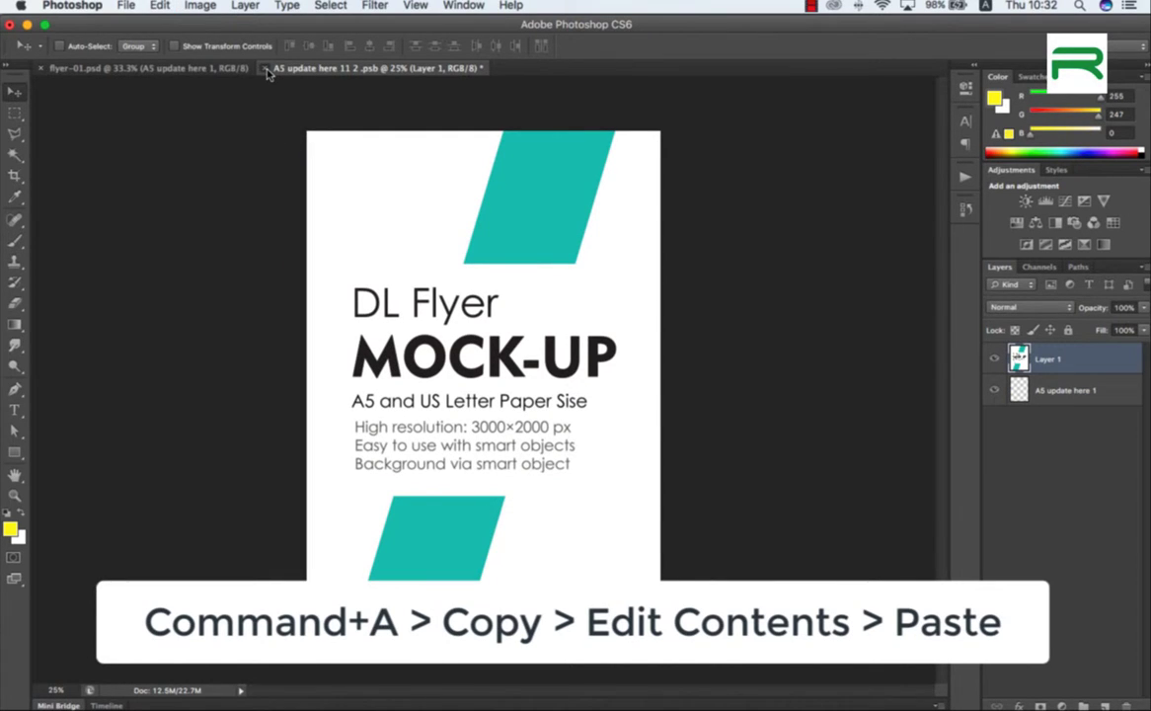
{"action": "key", "text": "super+w"}
{"action": "left_click", "coordinate": [710, 259]}
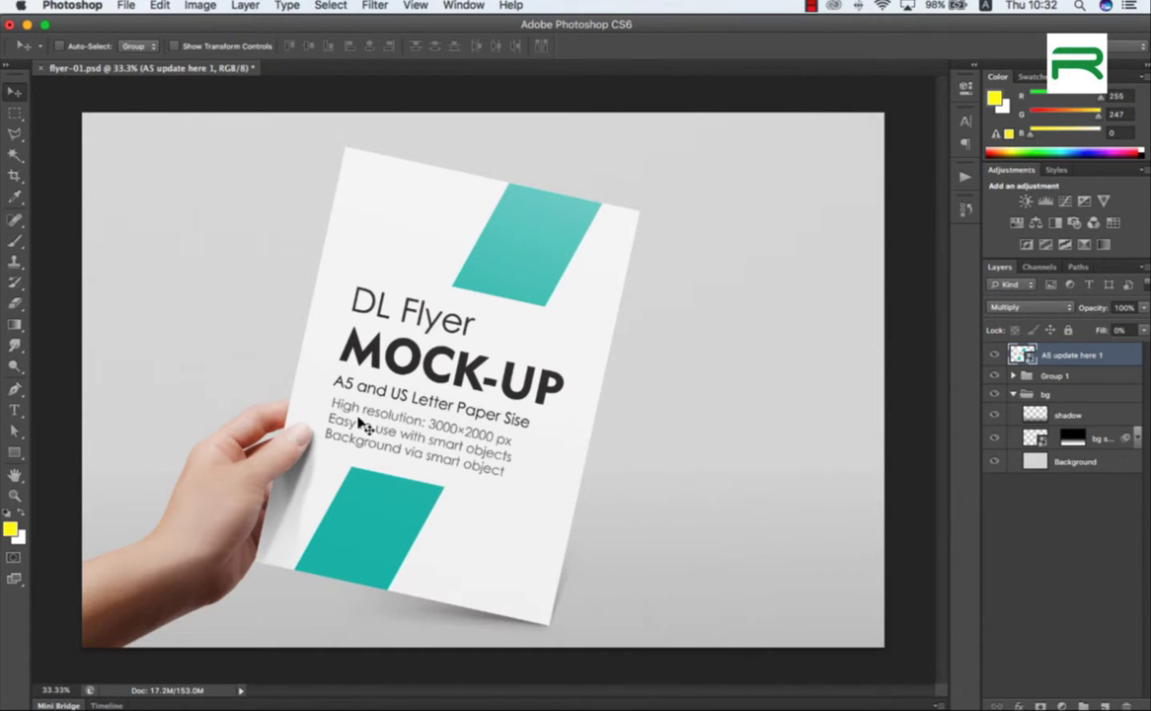
Set the opacity of the "shading" layer in Group 1 to about 48%, leaving the layer groups collapsed
{"action": "double_click", "coordinate": [16, 497]}
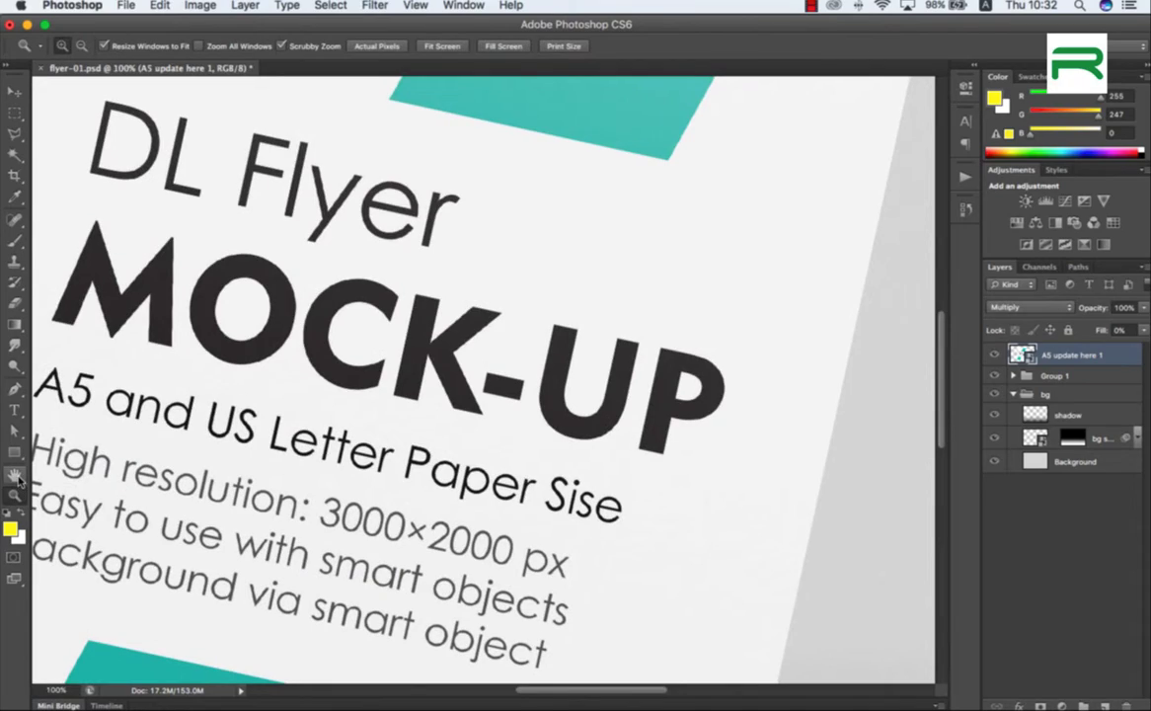
{"action": "left_click", "coordinate": [16, 477]}
{"action": "left_click_drag", "start_coordinate": [367, 432], "coordinate": [679, 304]}
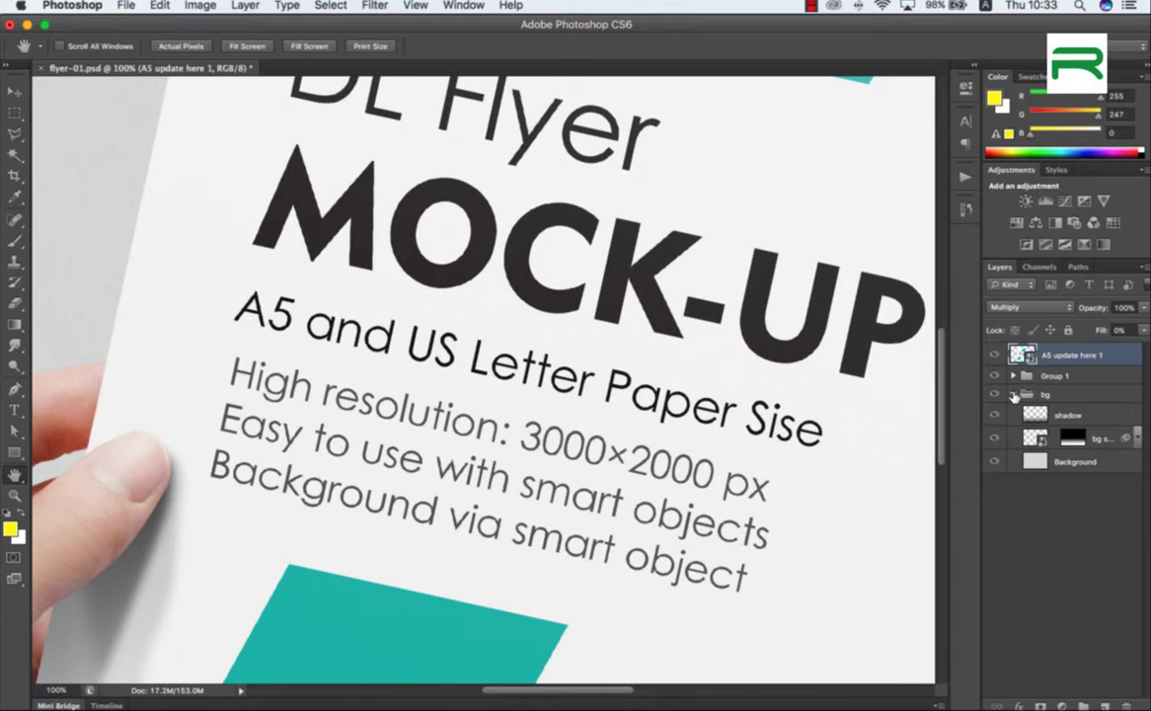
{"action": "left_click", "coordinate": [1012, 394]}
{"action": "left_click", "coordinate": [1013, 376]}
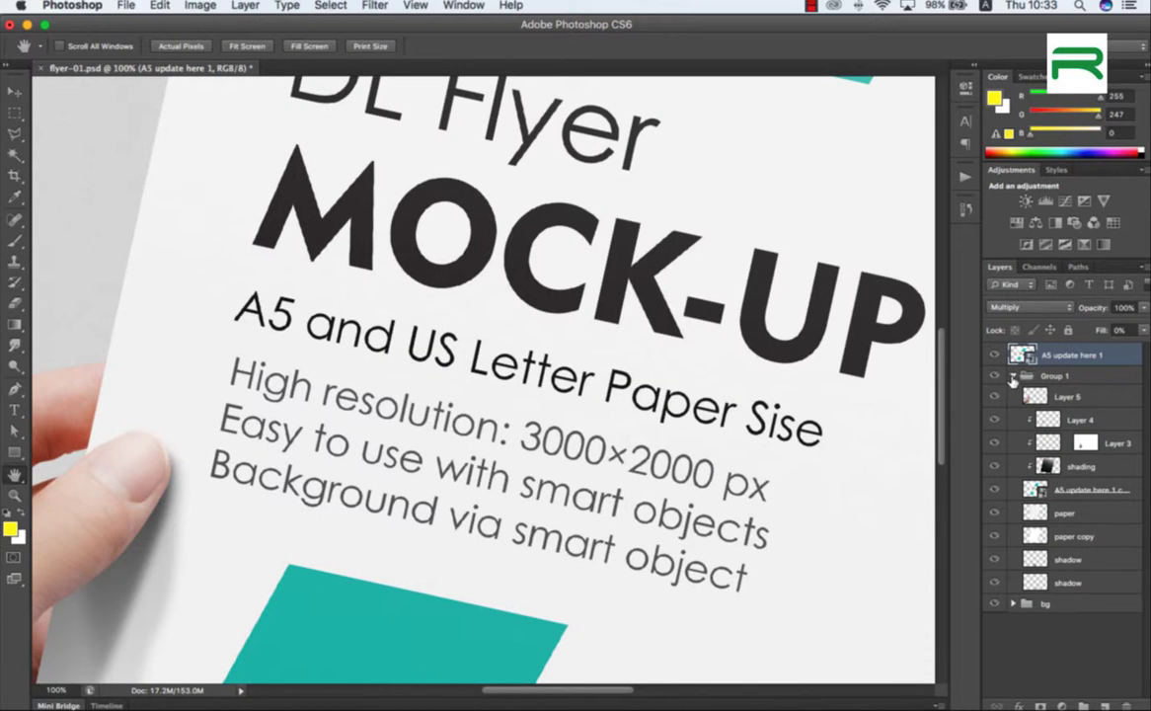
{"action": "left_click", "coordinate": [1056, 468]}
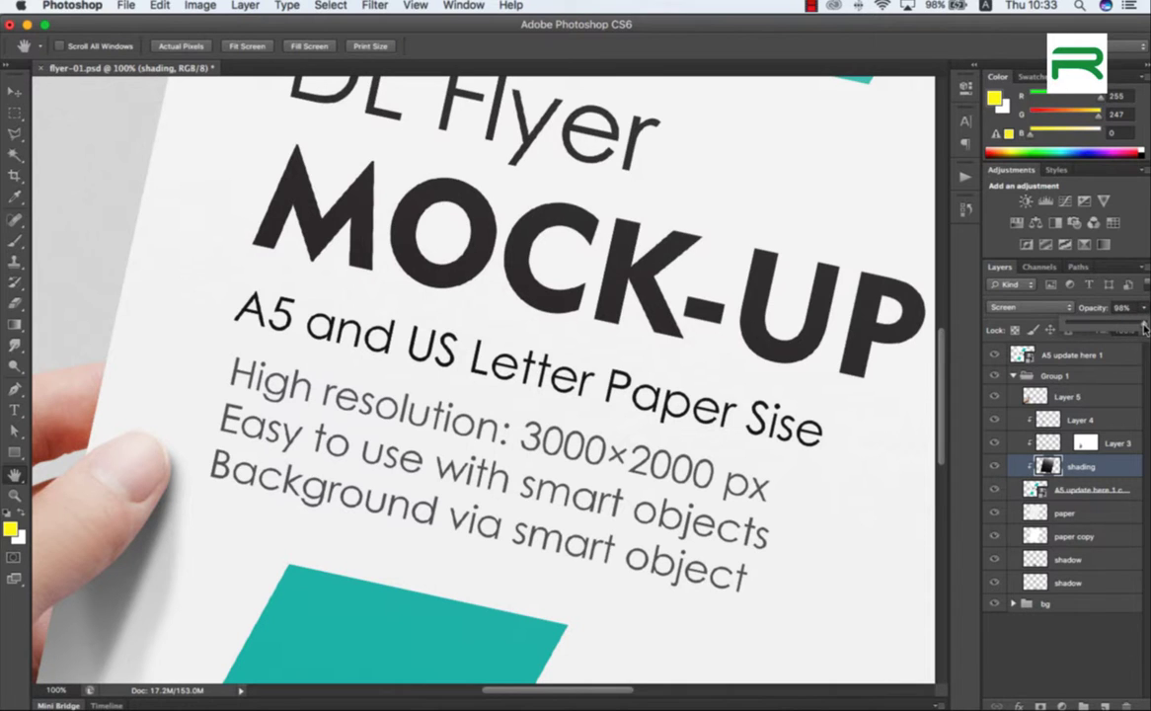
{"action": "mouse_move", "coordinate": [1144, 312]}
{"action": "left_mouse_down"}
{"action": "mouse_move", "coordinate": [1144, 329]}
{"action": "mouse_move", "coordinate": [975, 303]}
{"action": "mouse_move", "coordinate": [1026, 333]}
{"action": "left_mouse_up"}
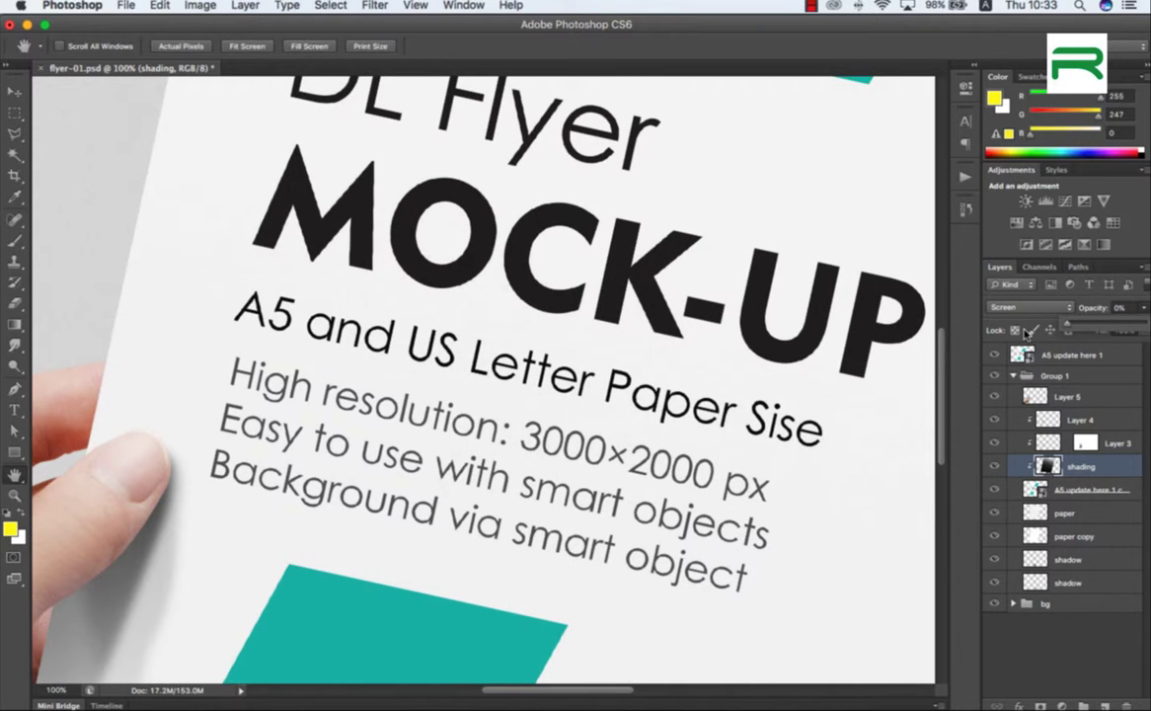
{"action": "left_click_drag", "start_coordinate": [1106, 333], "coordinate": [1110, 332]}
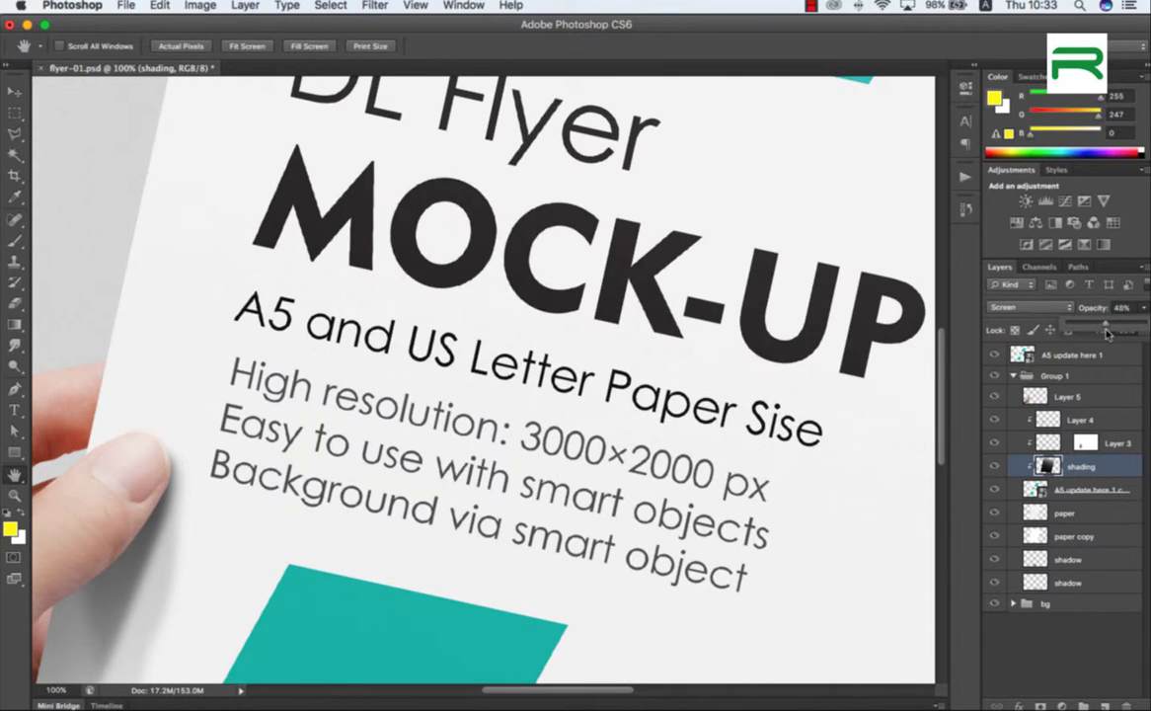
{"action": "left_click", "coordinate": [1074, 399]}
{"action": "left_click", "coordinate": [1015, 376]}
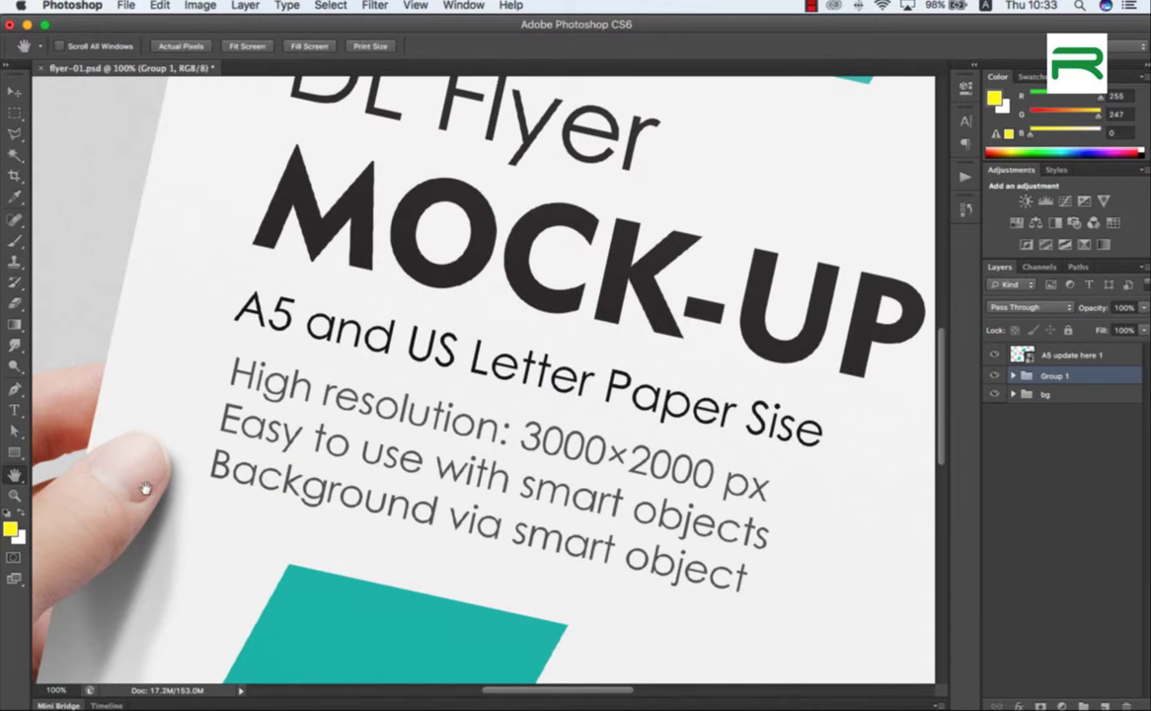
Open flyer-02.psd from Adobe Bridge and open the contents of its "A5 update here 1" smart object
{"action": "double_click", "coordinate": [15, 475]}
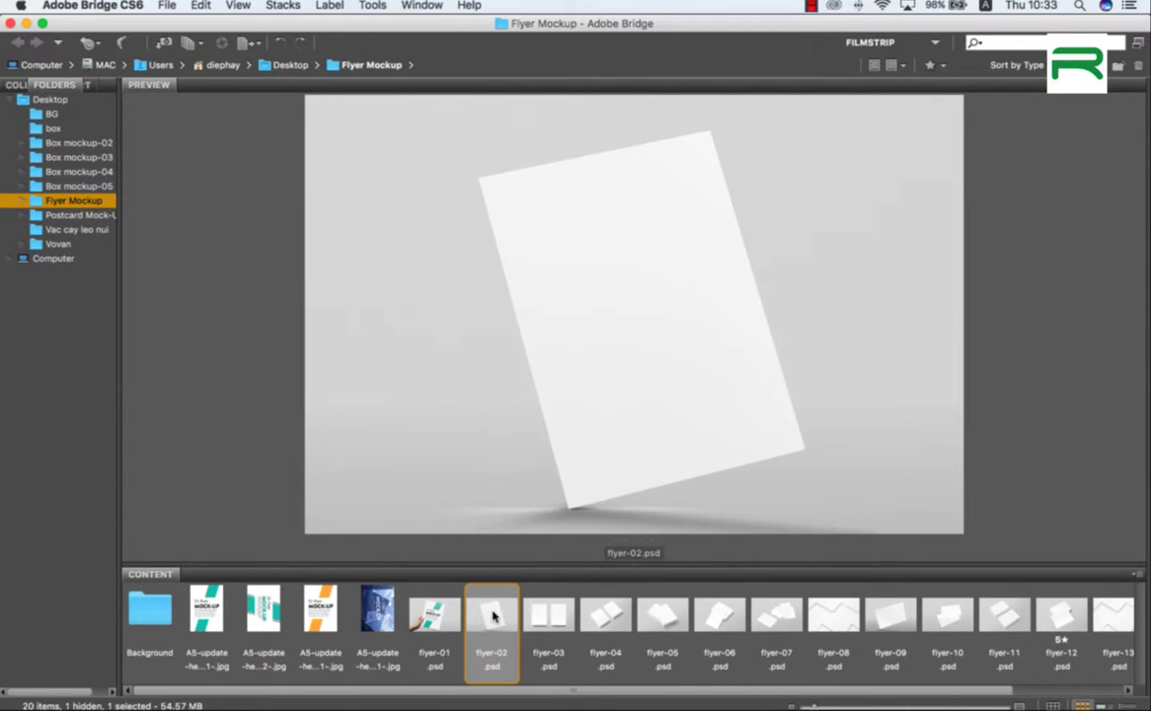
{"action": "double_click", "coordinate": [492, 617]}
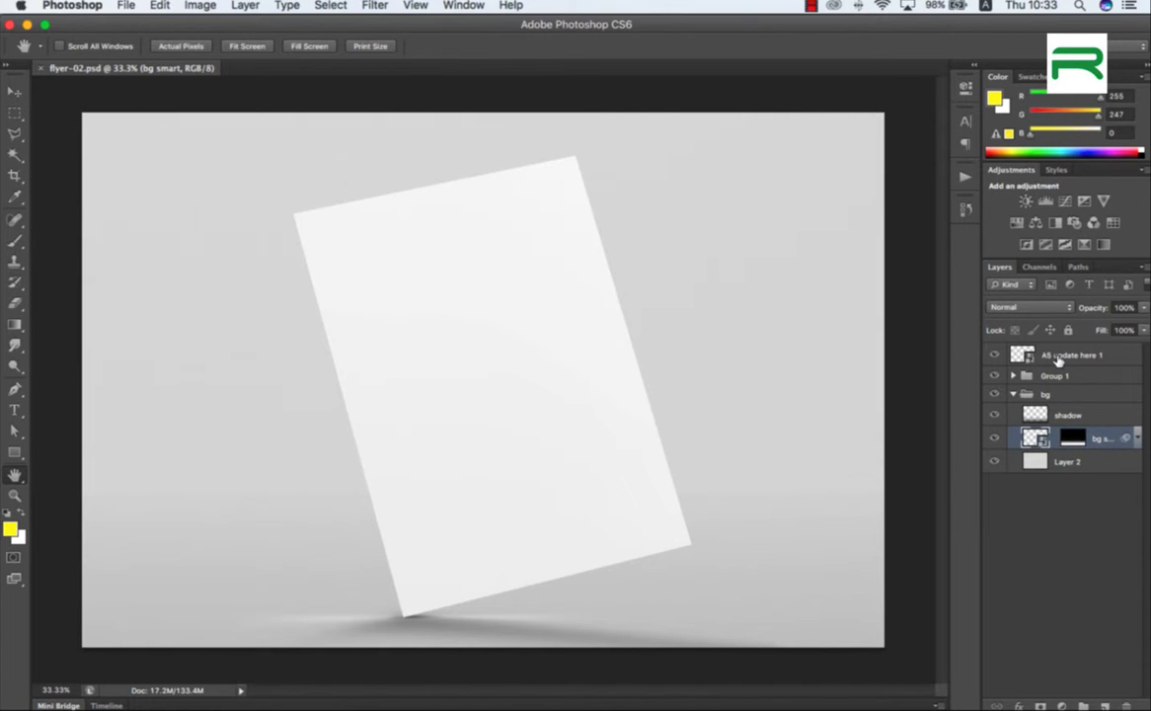
{"action": "left_click", "coordinate": [1026, 357]}
{"action": "double_click", "coordinate": [1027, 358]}
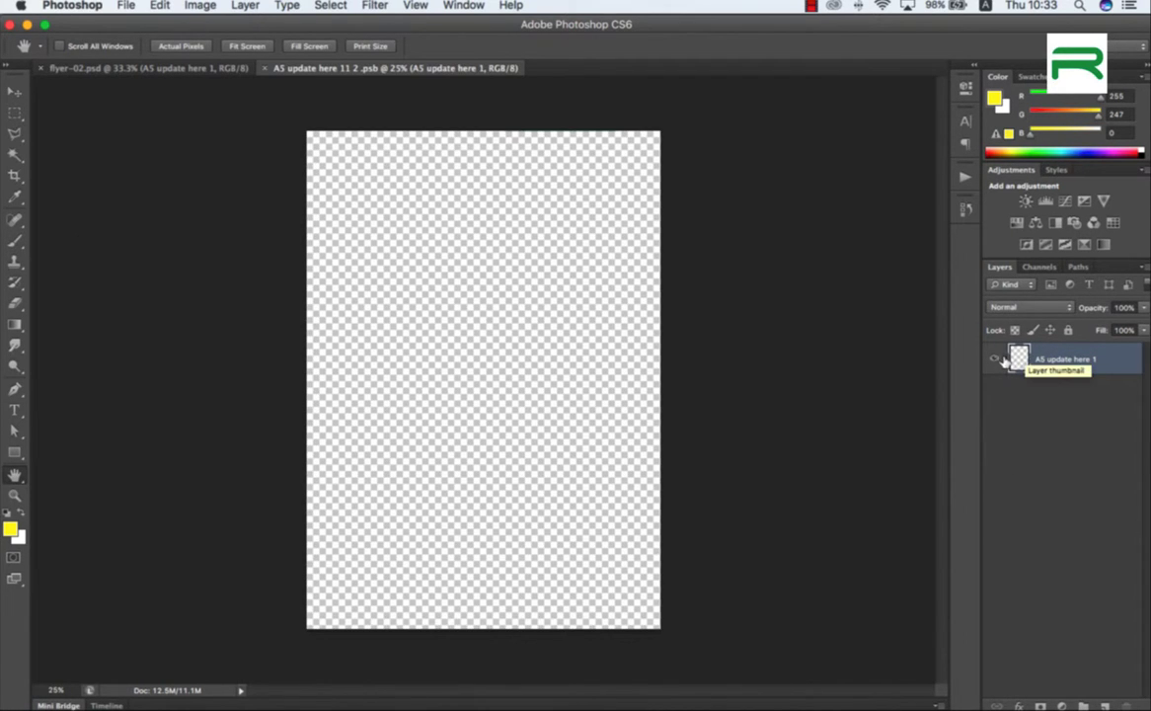
Paste the teal flyer artwork into the smart object, then save and close both its contents and flyer-02.psd
{"action": "key", "text": "ctrl+v"}
{"action": "key", "text": "super+w"}
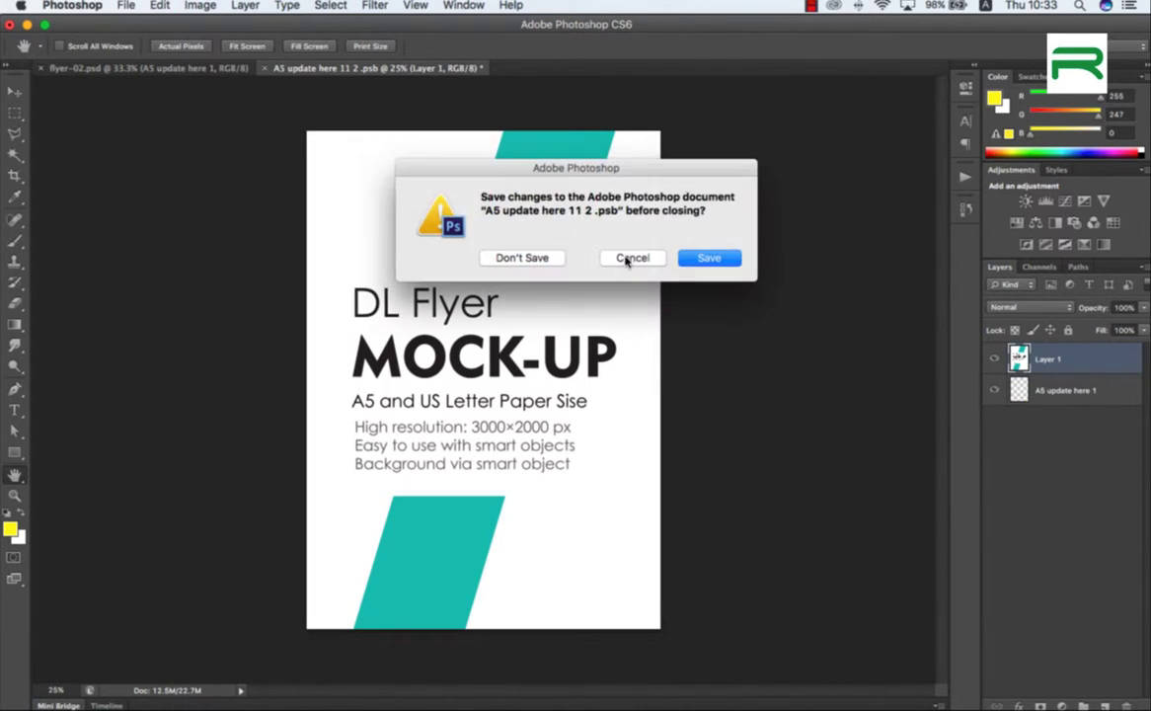
{"action": "left_click", "coordinate": [712, 258]}
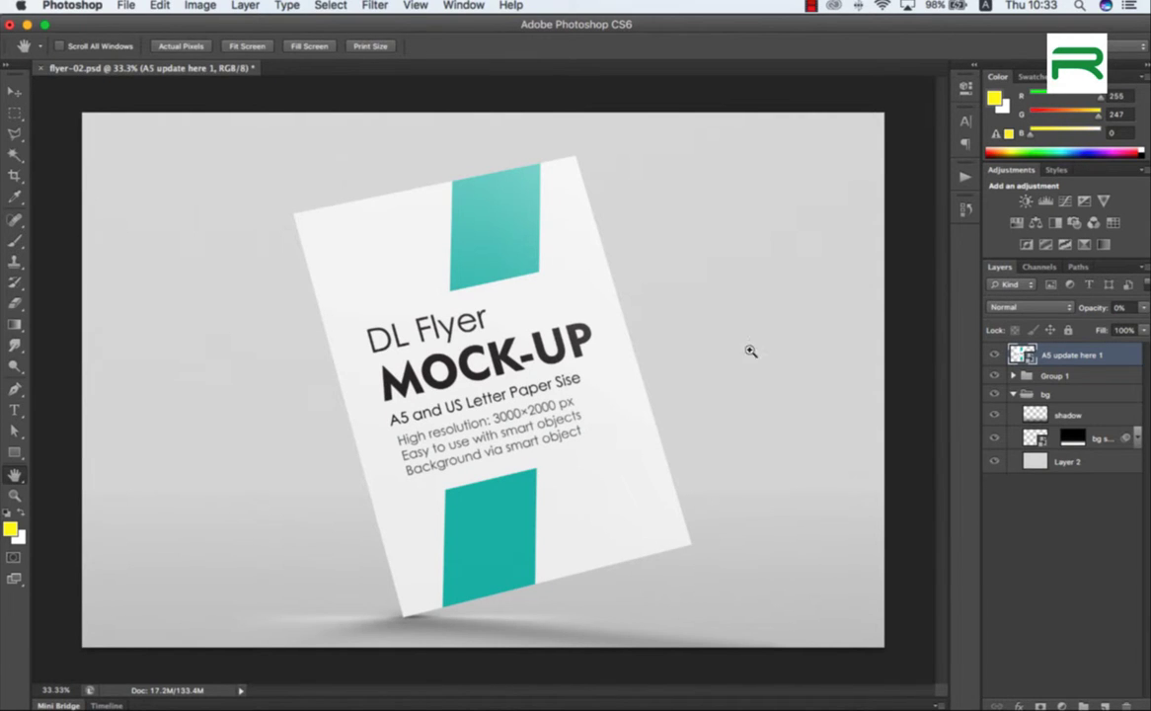
{"action": "key", "text": "super+w"}
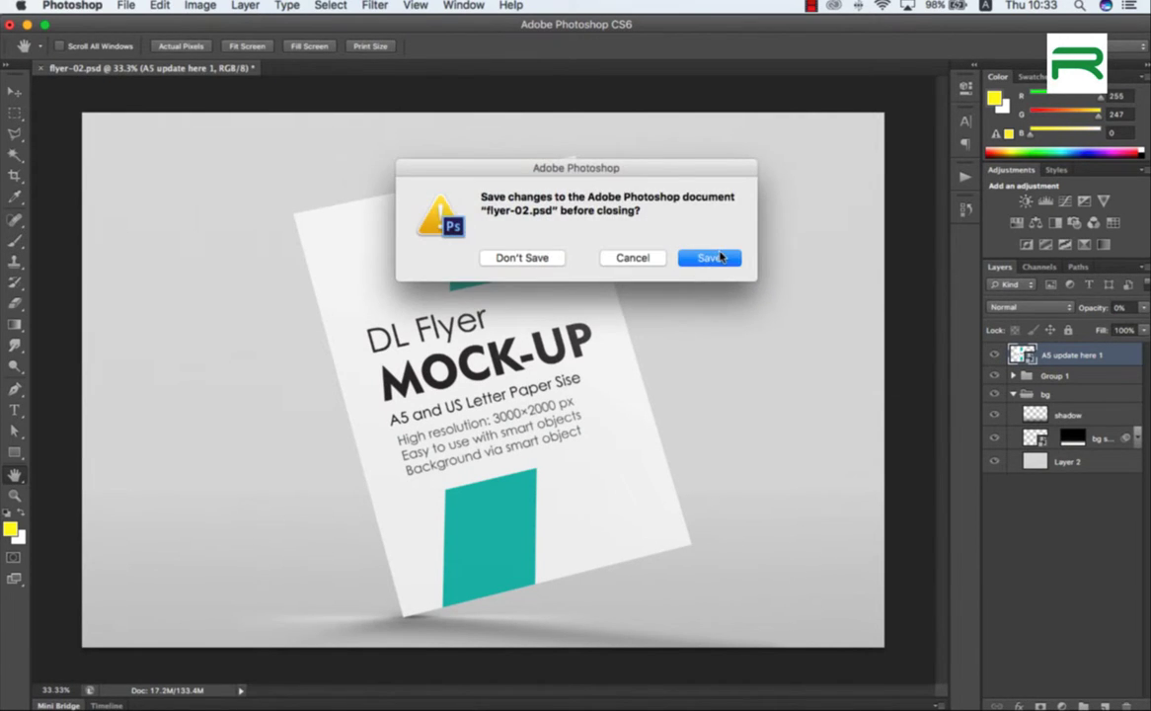
{"action": "left_click", "coordinate": [711, 257]}
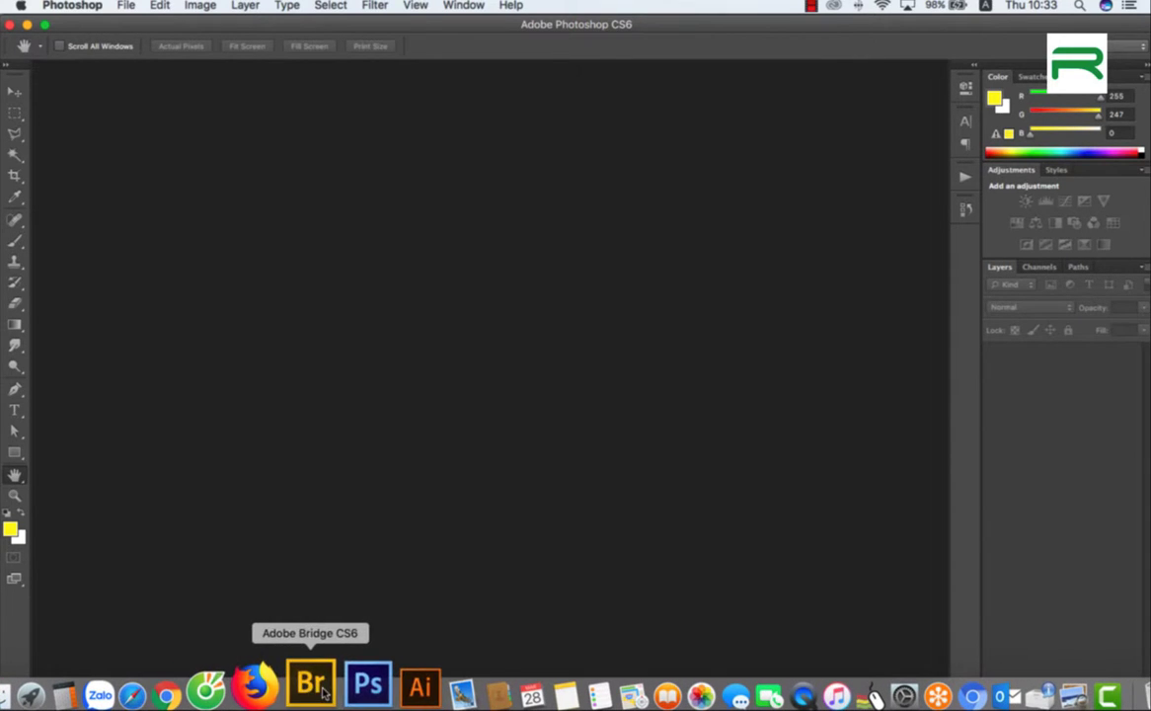
Open flyer-03.psd from Adobe Bridge and open the contents of its "A5 update here 1" smart object
{"action": "left_click", "coordinate": [308, 681]}
{"action": "left_click", "coordinate": [550, 609]}
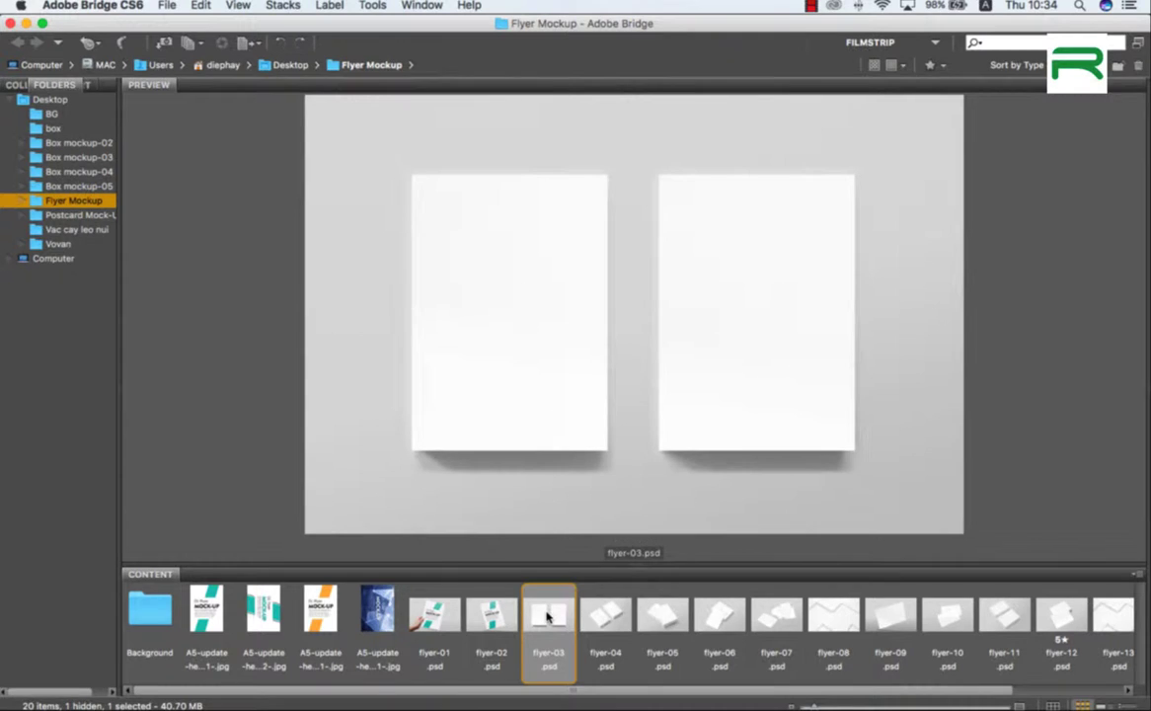
{"action": "double_click", "coordinate": [548, 615]}
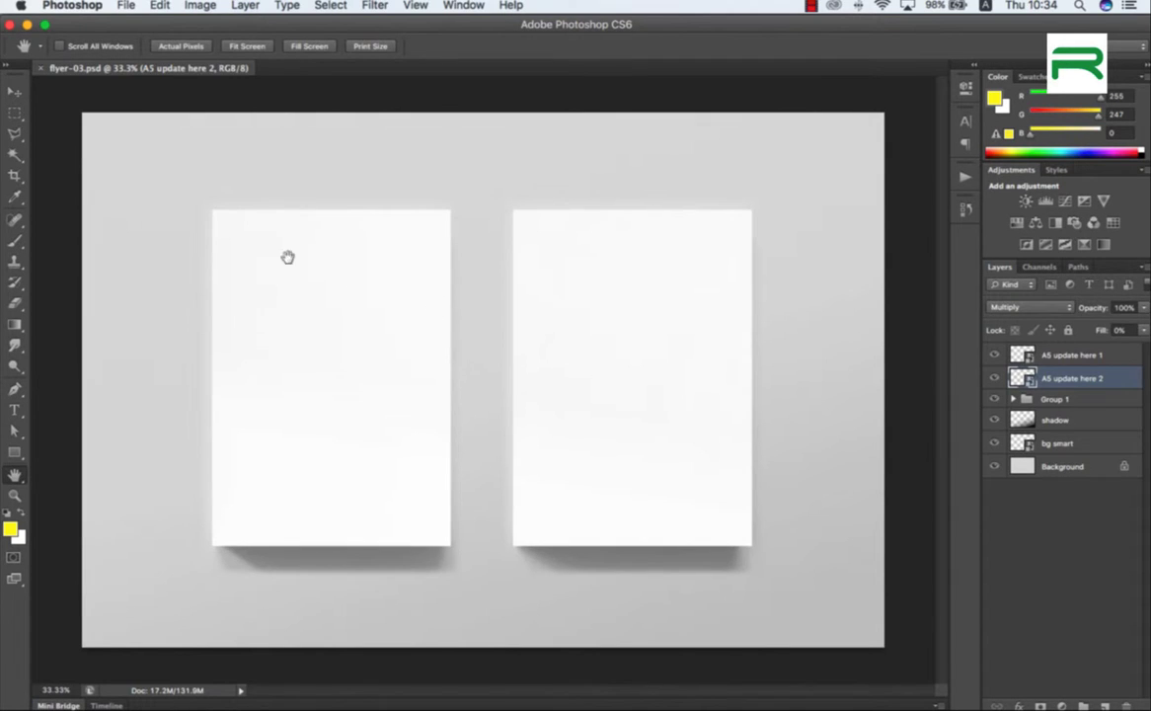
{"action": "left_click", "coordinate": [1051, 357]}
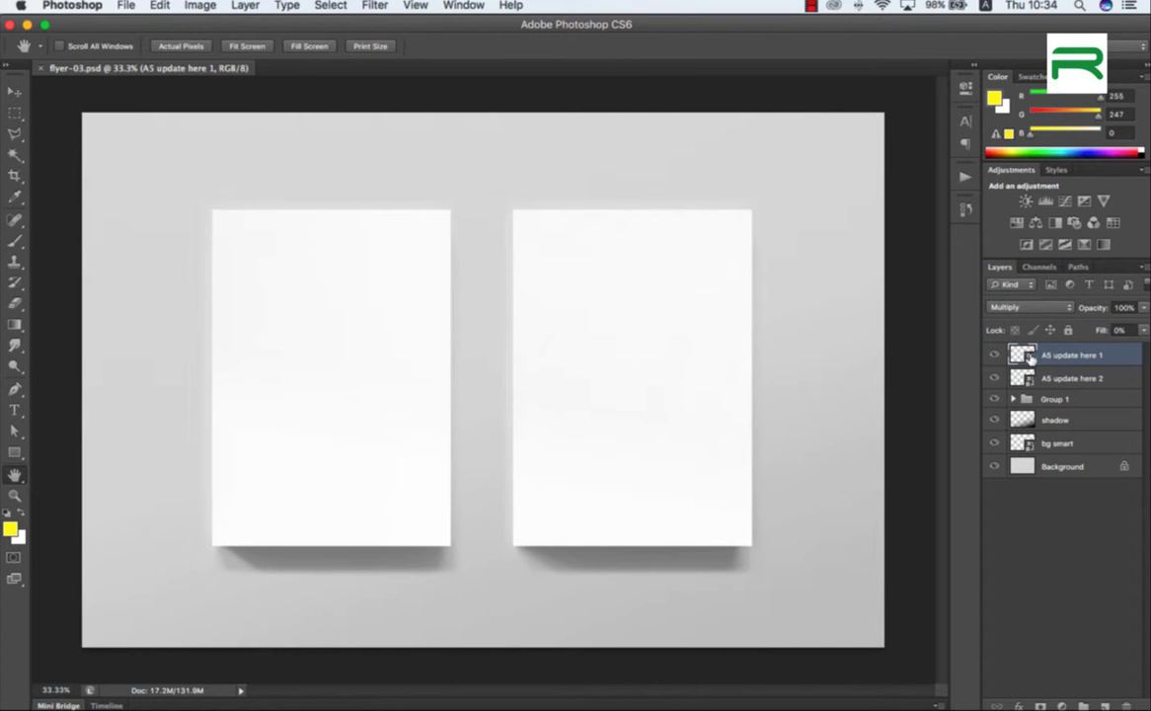
{"action": "double_click", "coordinate": [1023, 356]}
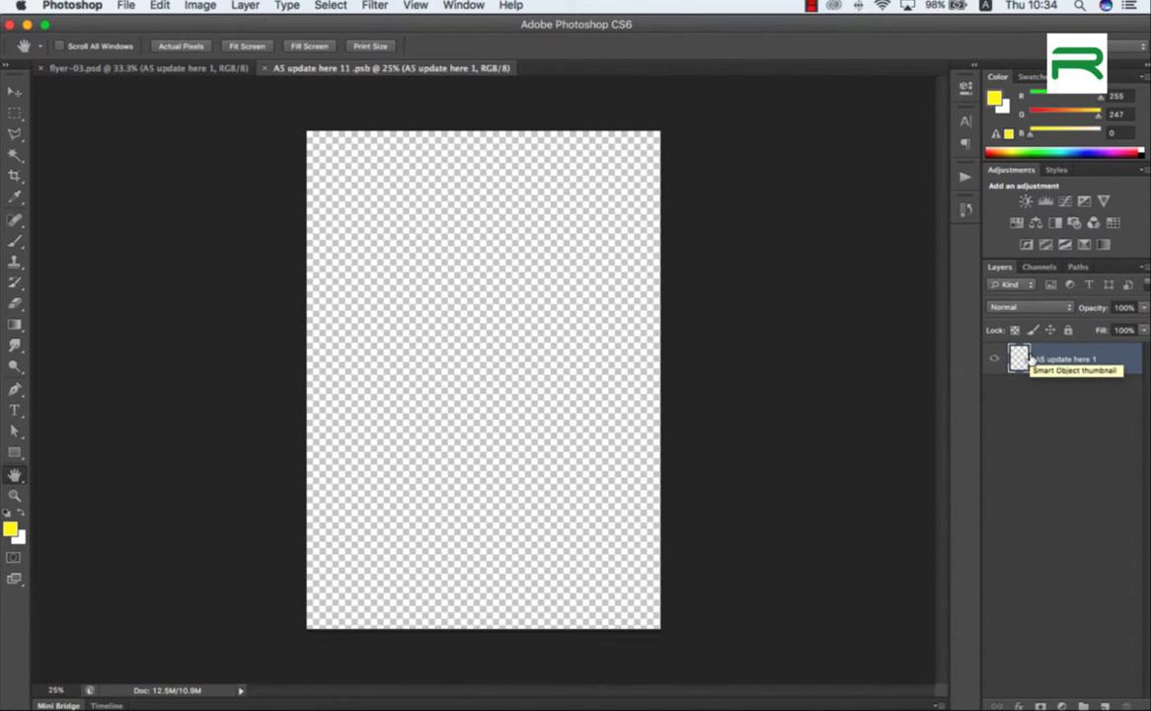
Paste the teal flyer artwork into the first smart object of flyer-03.psd, saving and closing its contents
{"action": "key", "text": "cmd+v"}
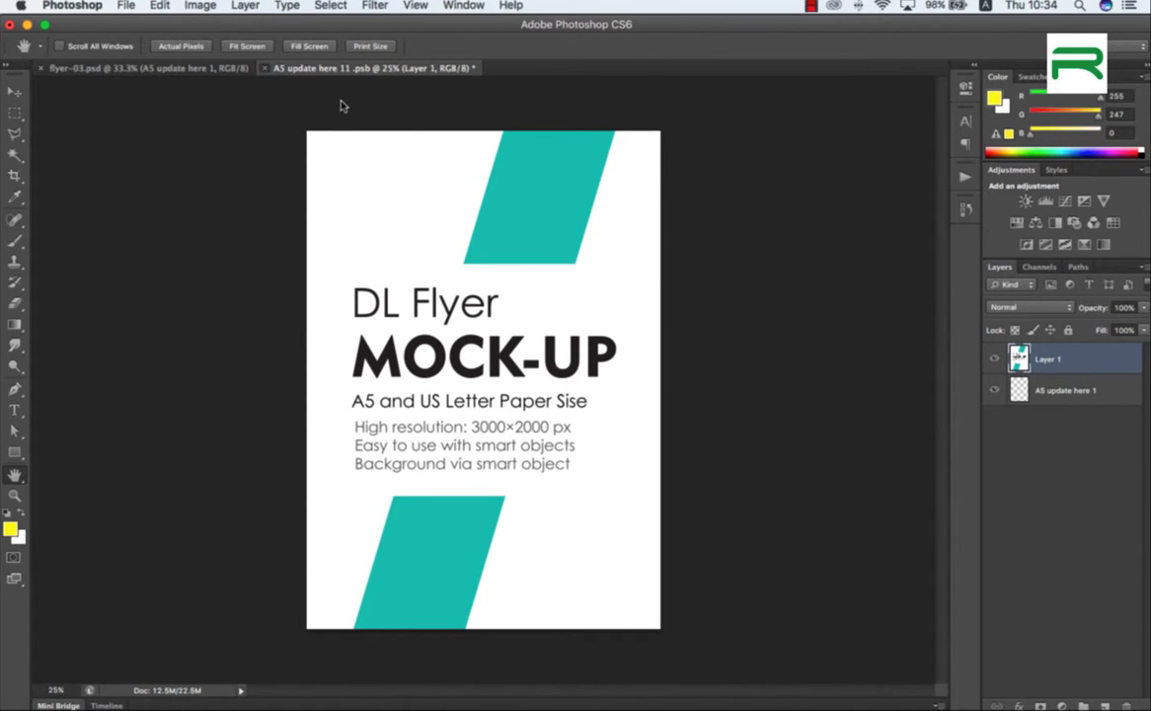
{"action": "key", "text": "cmd+w"}
{"action": "left_click", "coordinate": [709, 258]}
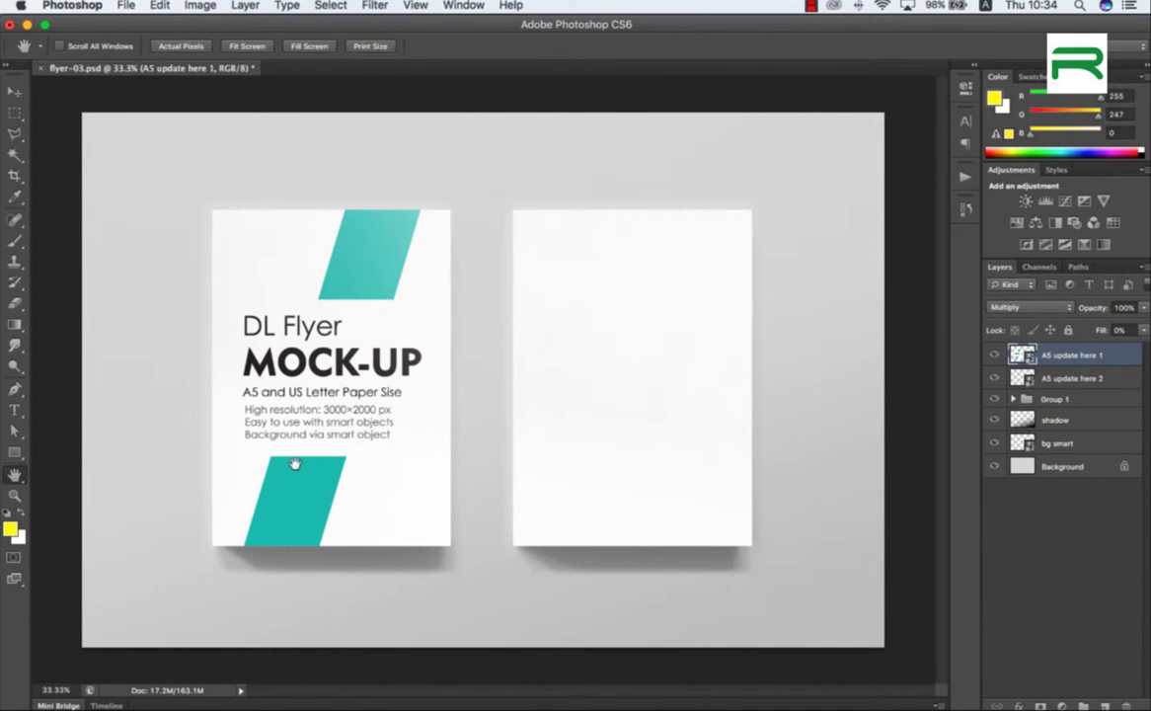
Open A5-update-here-21-.jpg from Adobe Bridge in Photoshop CS6, copy the entire orange artwork and close the image
{"action": "left_click", "coordinate": [316, 691]}
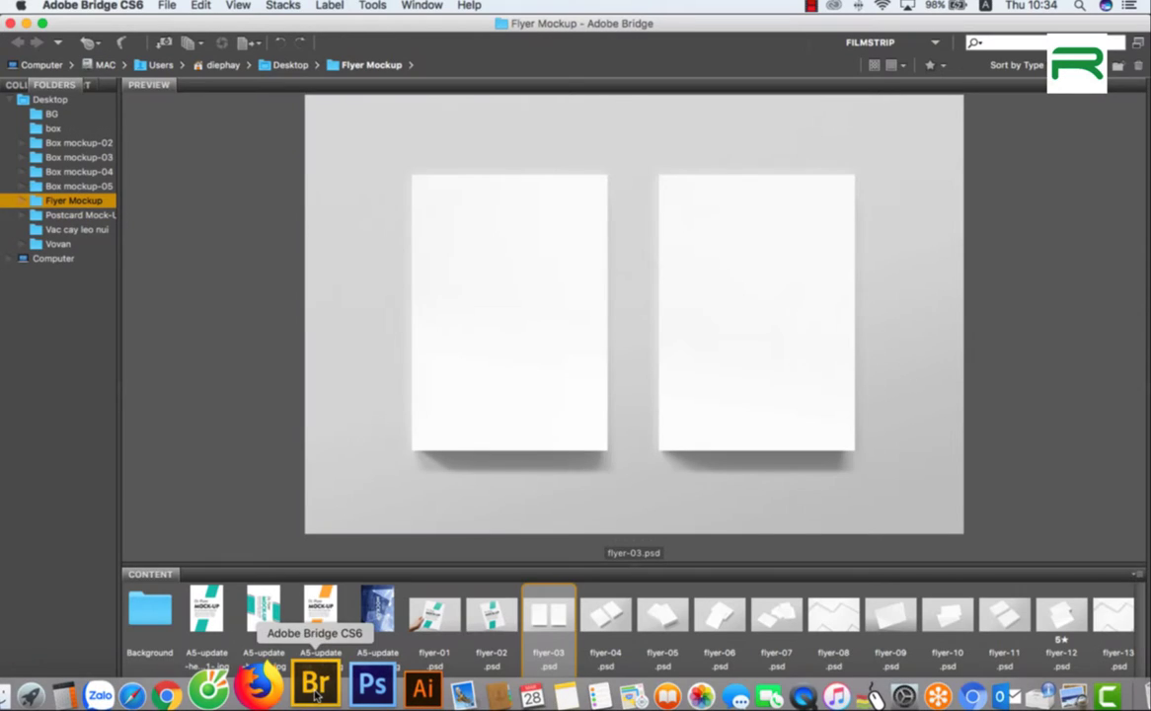
{"action": "left_click", "coordinate": [312, 607]}
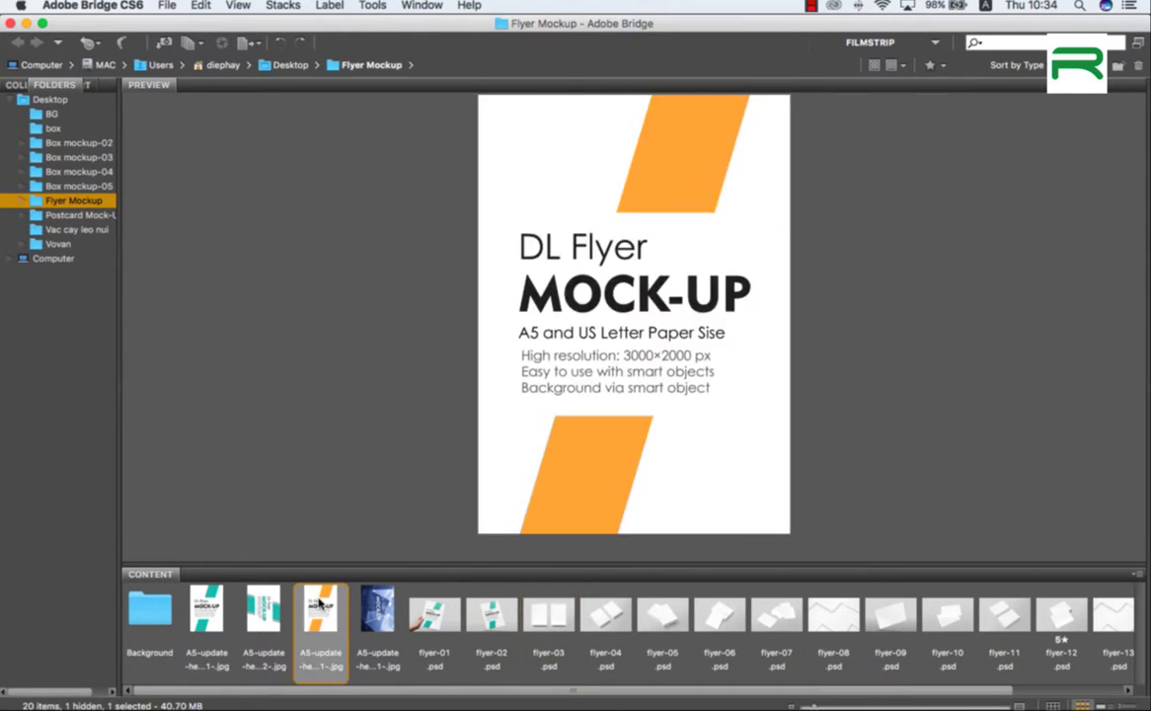
{"action": "right_click", "coordinate": [322, 609]}
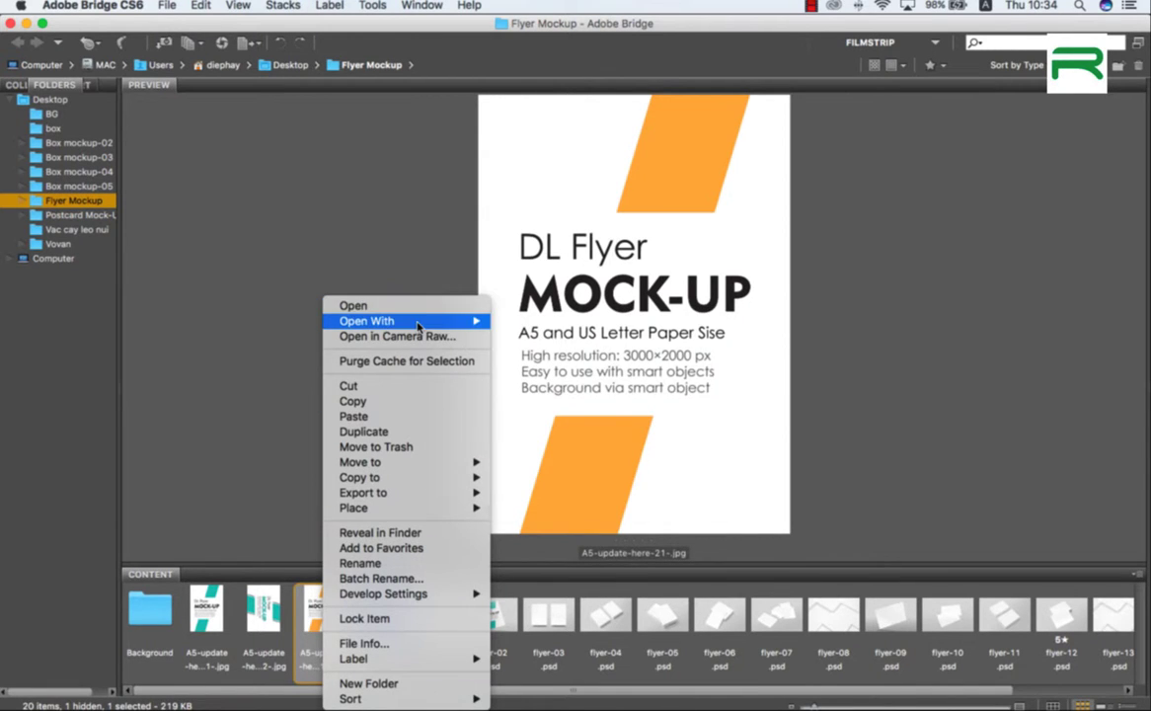
{"action": "mouse_move", "coordinate": [464, 321]}
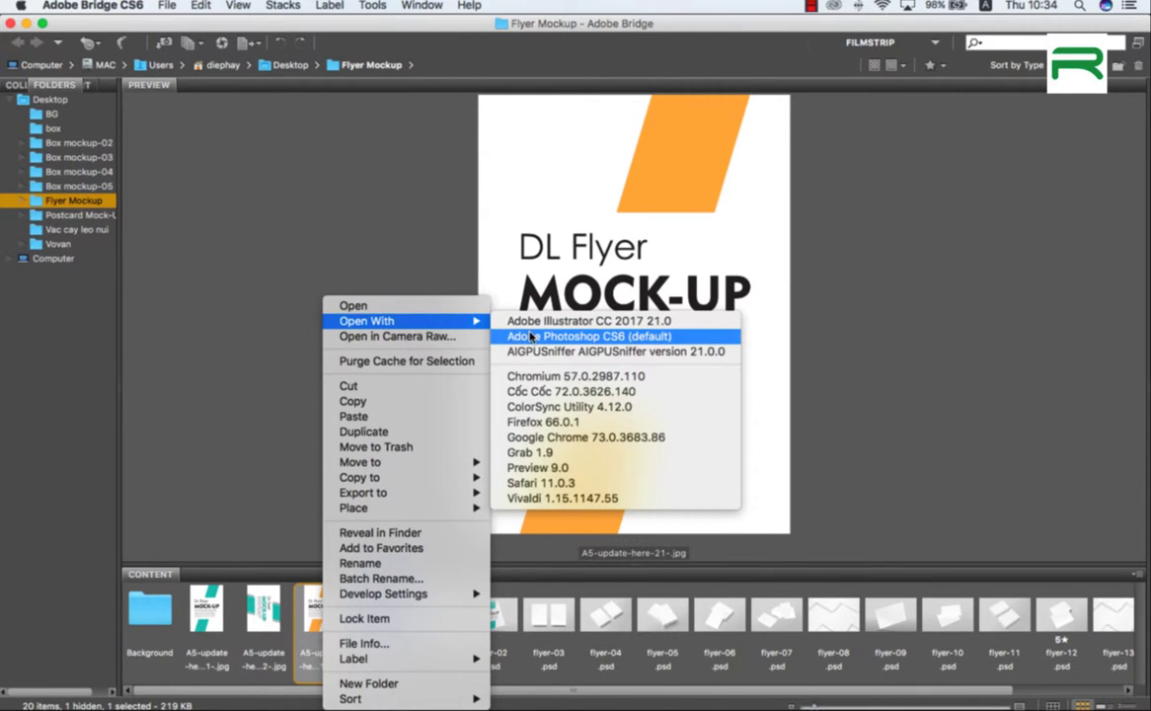
{"action": "left_click", "coordinate": [530, 337]}
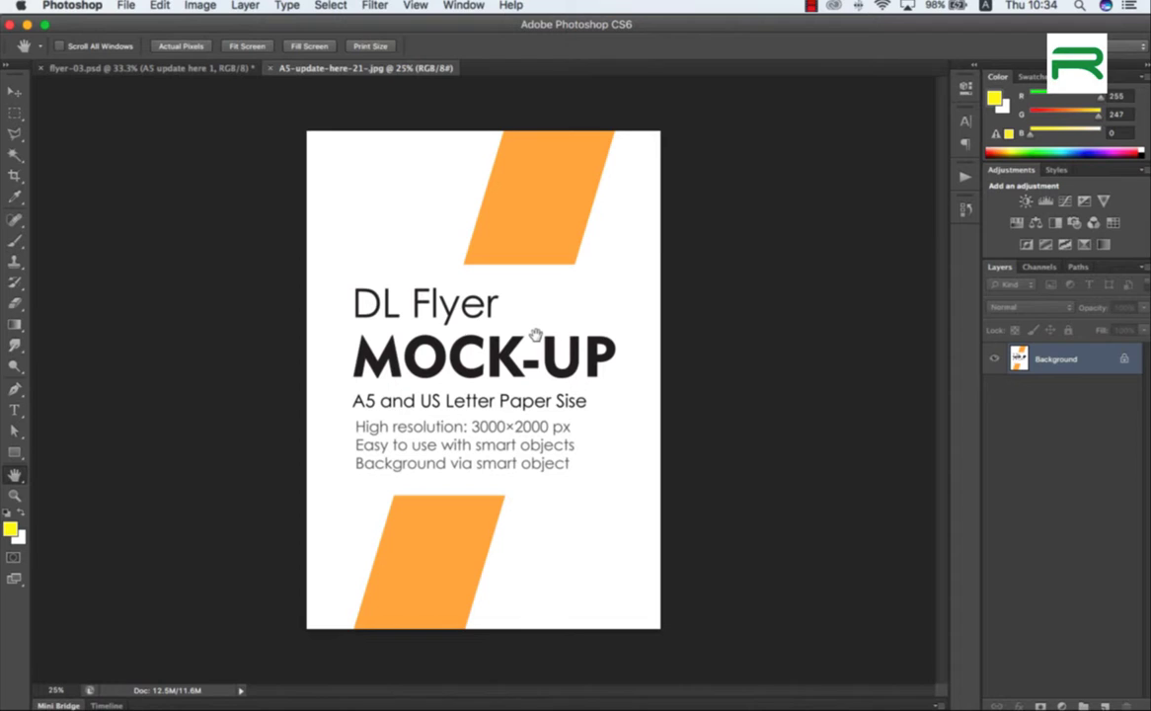
{"action": "key", "text": "super+a"}
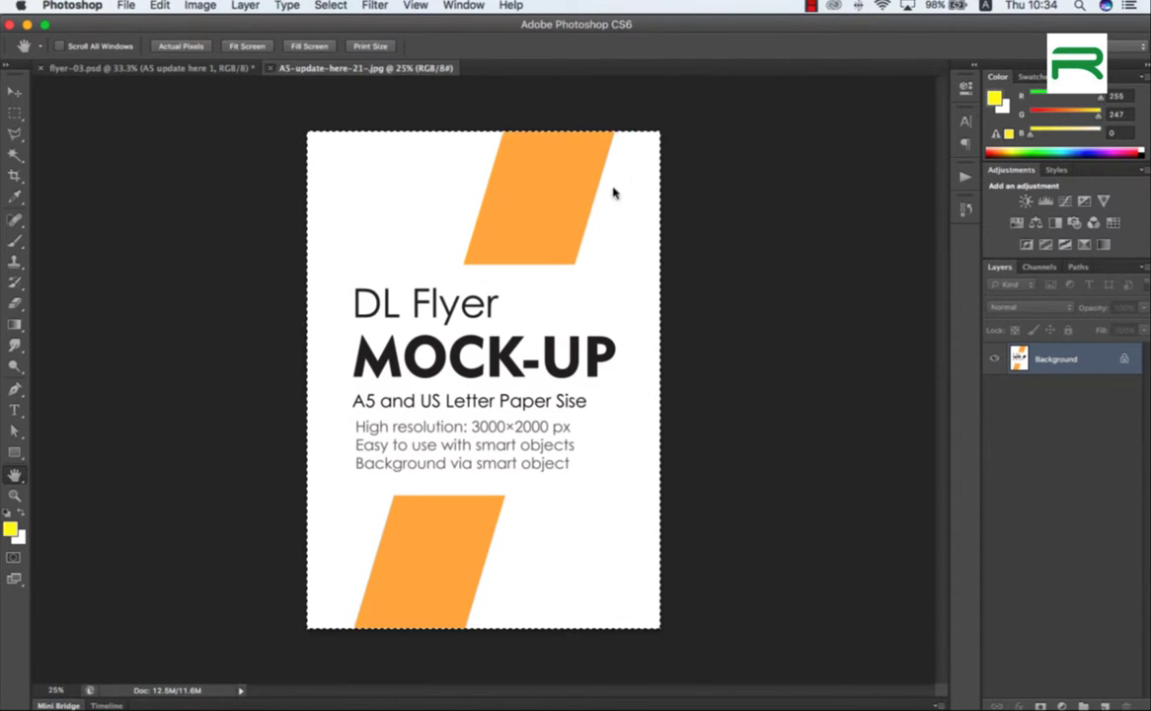
{"action": "key", "text": "super+w"}
Open the contents of the "A5 update here 2" smart object in flyer-03.psd and paste the orange flyer artwork
{"action": "left_click", "coordinate": [1027, 380]}
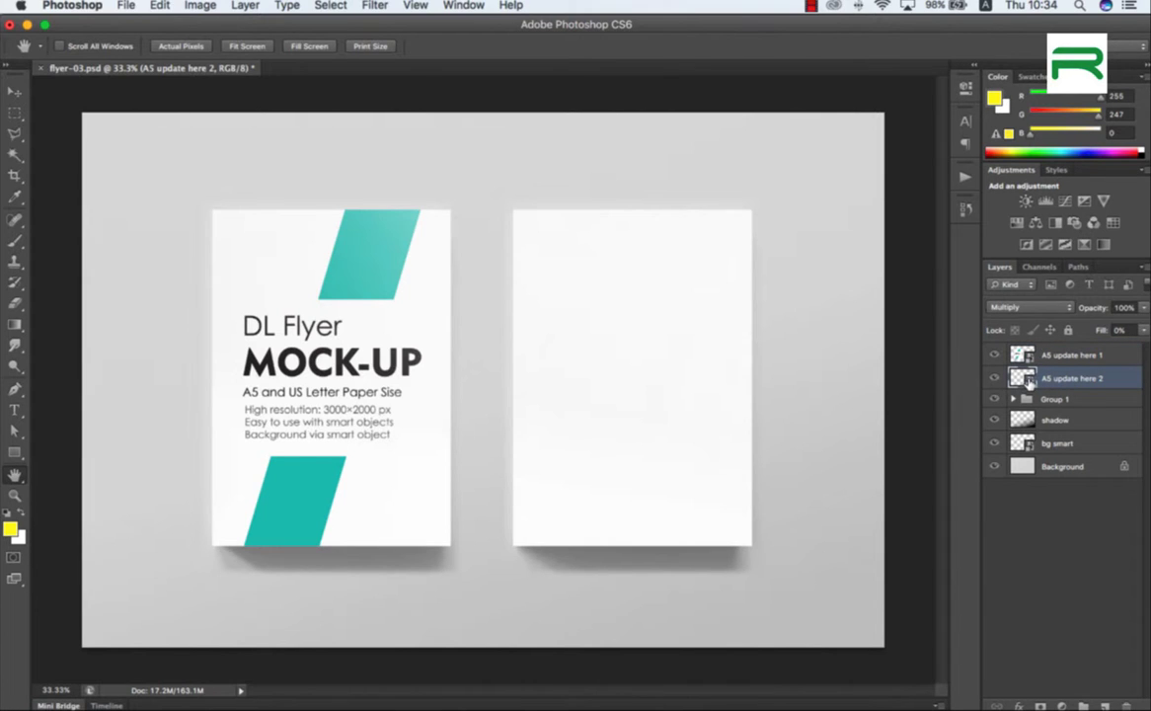
{"action": "double_click", "coordinate": [1028, 380]}
{"action": "key", "text": "super+v"}
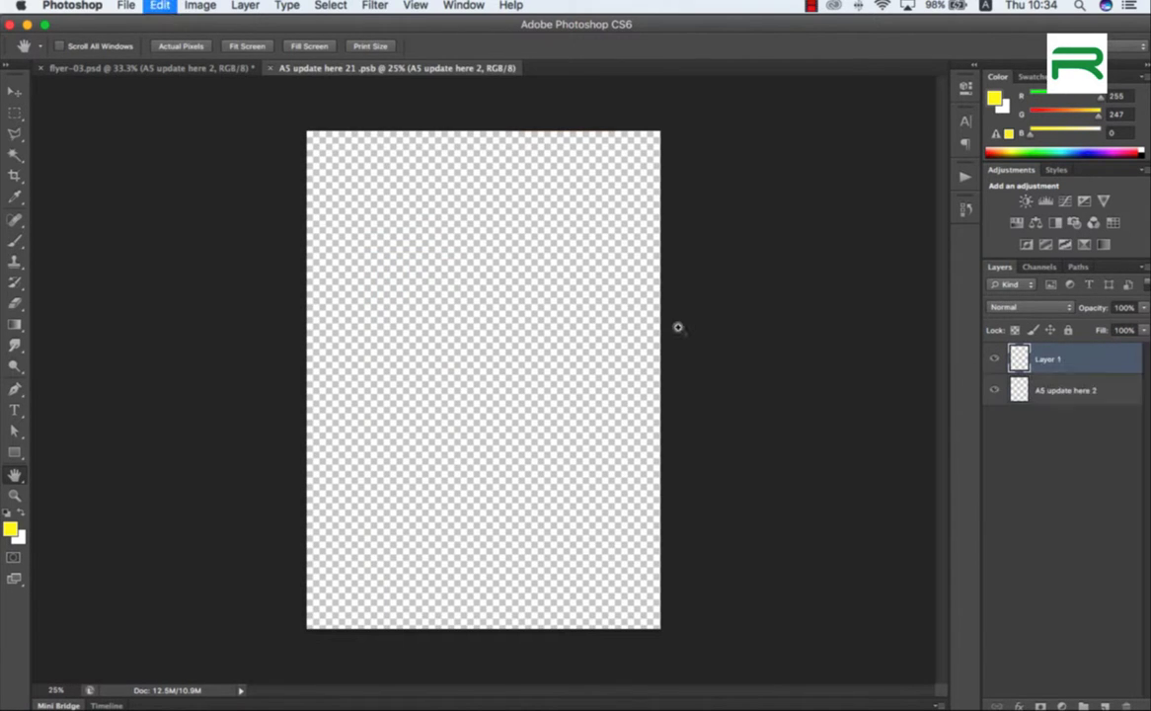
Save and close the "A5 update here 2" smart object contents with the orange artwork, and save and close flyer-03.psd
{"action": "key", "text": "super+w"}
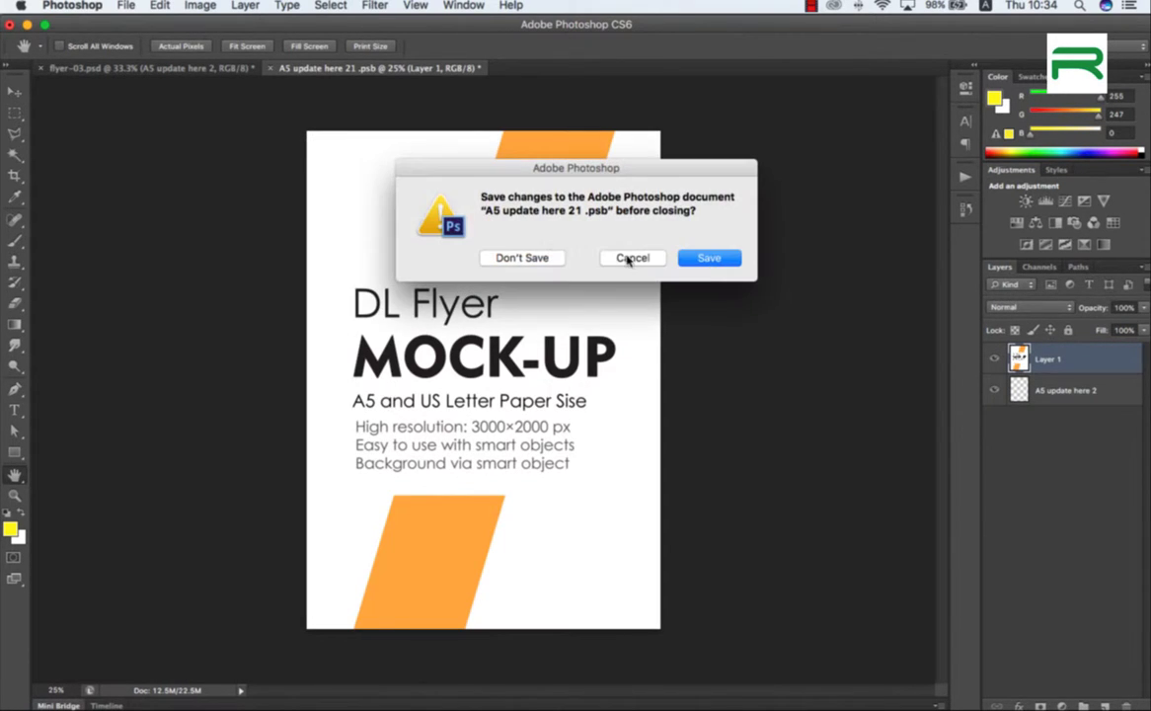
{"action": "left_click", "coordinate": [720, 260]}
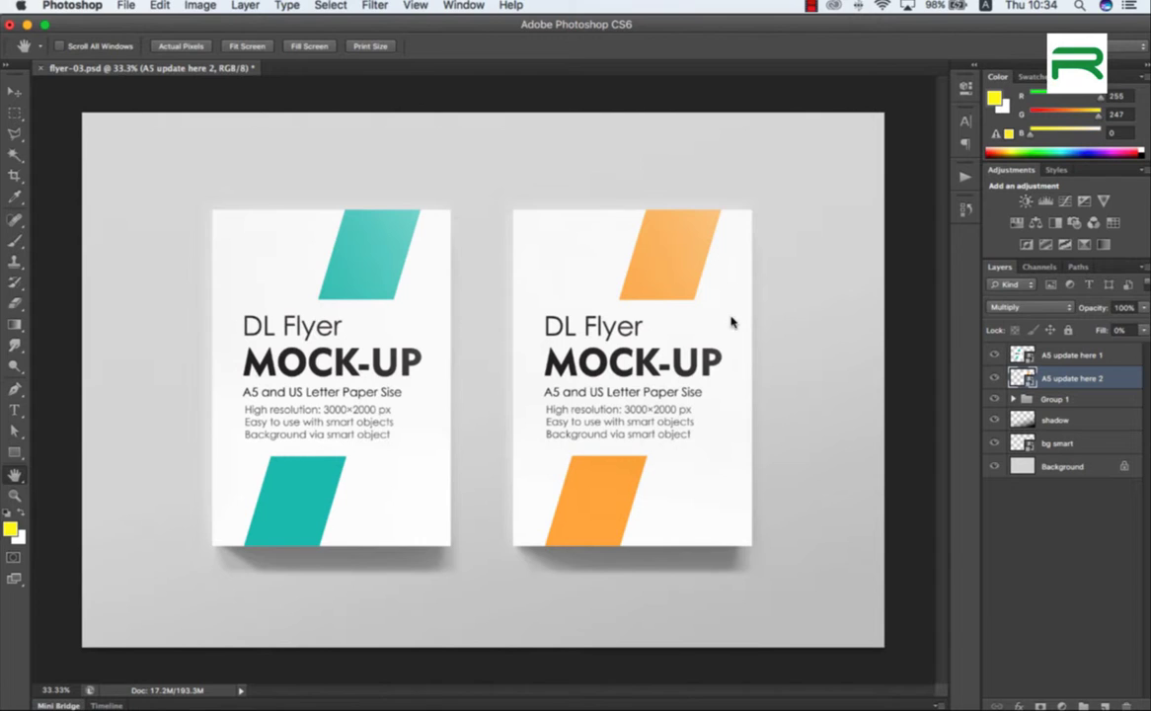
{"action": "key", "text": "super+w"}
{"action": "left_click", "coordinate": [707, 259]}
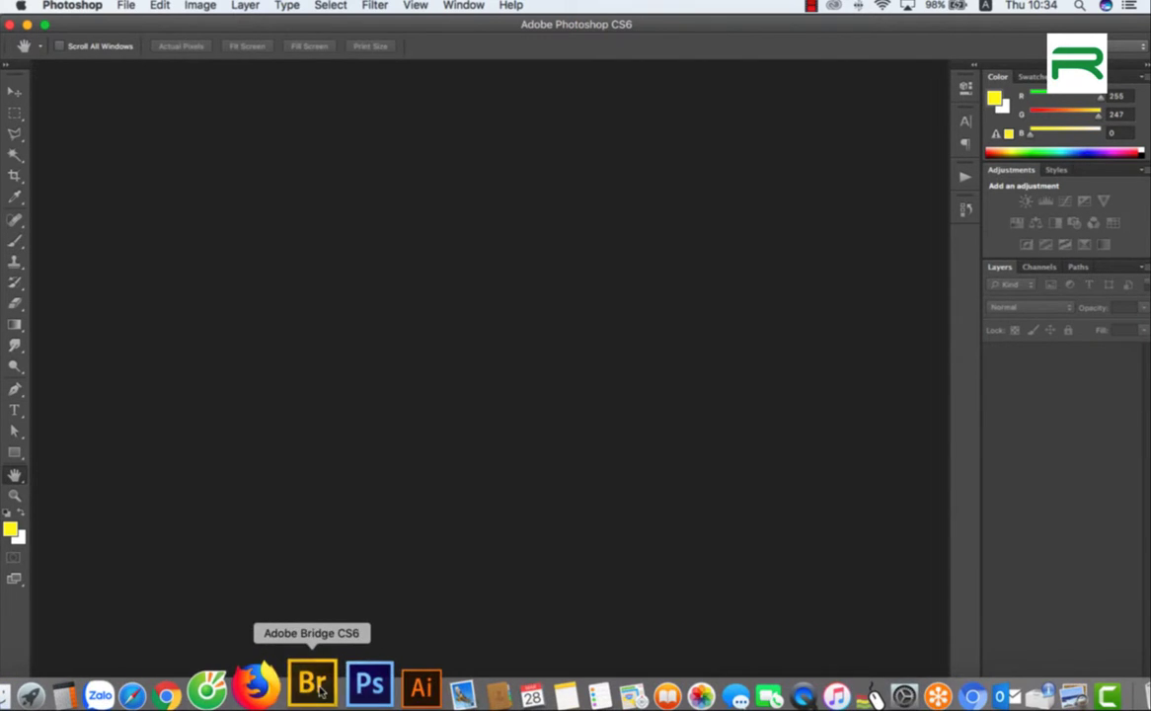
Open flyer-04.psd from Adobe Bridge and paste the orange flyer artwork into its "A5 update here 2" smart object, saving and closing the contents
{"action": "left_click", "coordinate": [311, 683]}
{"action": "left_click", "coordinate": [614, 617]}
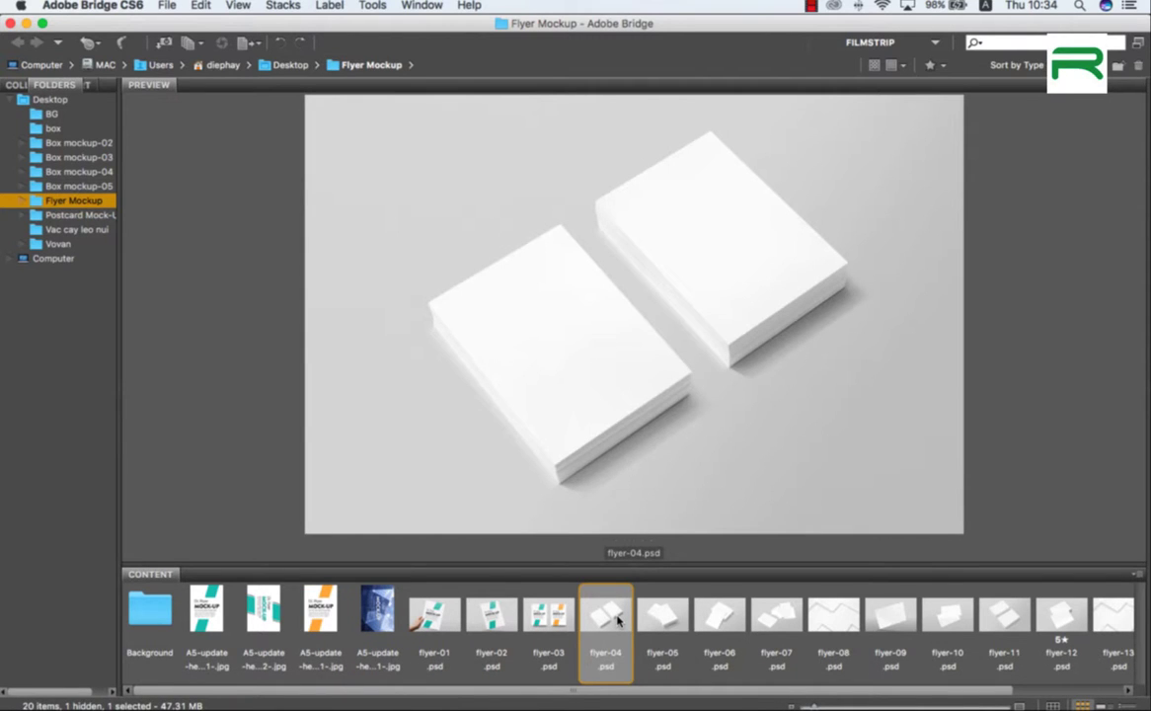
{"action": "double_click", "coordinate": [618, 619]}
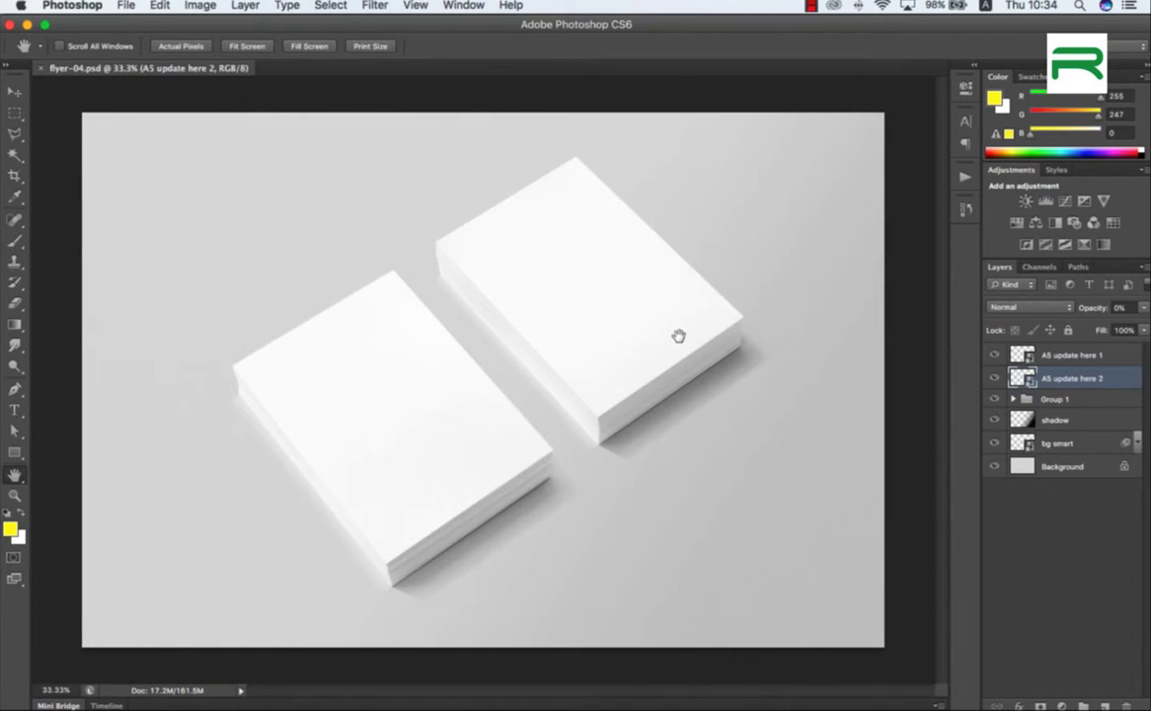
{"action": "double_click", "coordinate": [1026, 380]}
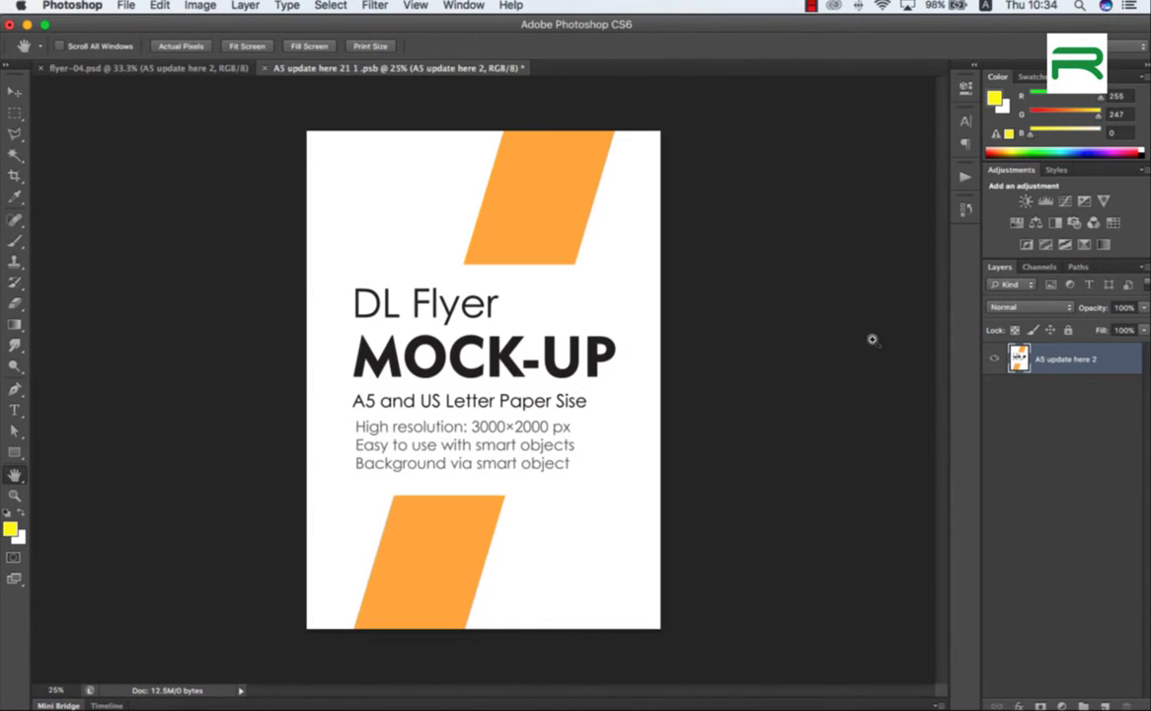
{"action": "key", "text": "super+w"}
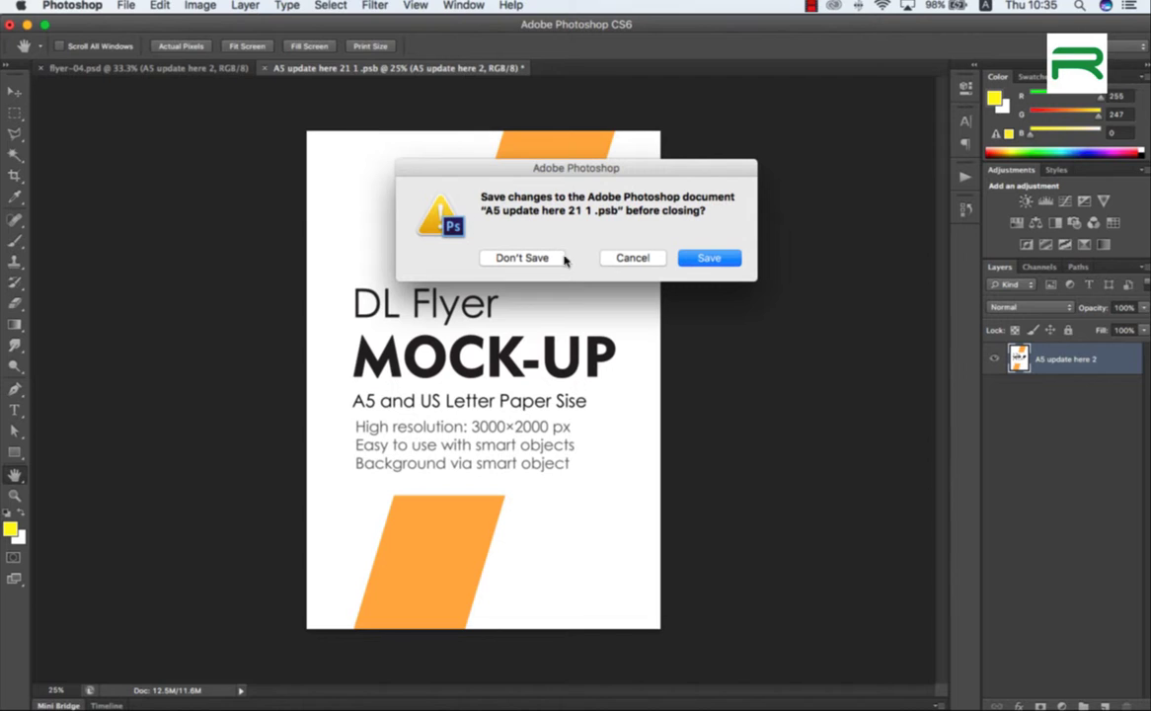
{"action": "left_click", "coordinate": [708, 258]}
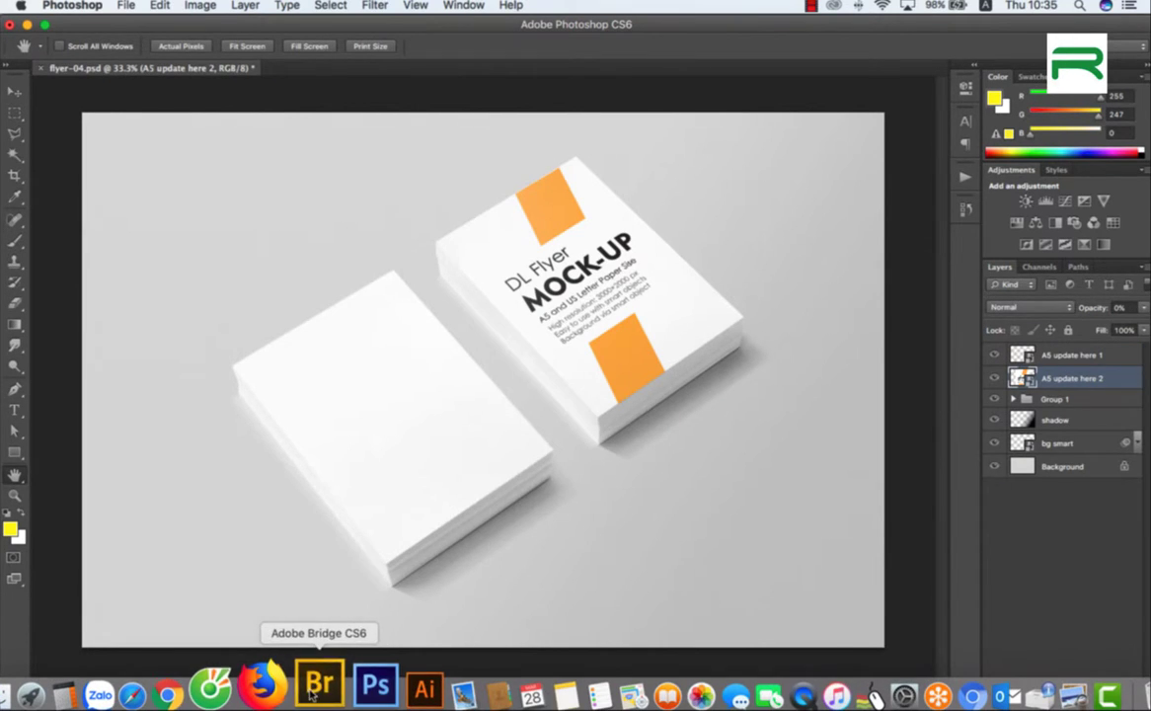
Open A5-update-here-11-.jpg from Adobe Bridge in Photoshop CS6, copy the entire teal artwork and close the image
{"action": "left_click", "coordinate": [326, 686]}
{"action": "left_click", "coordinate": [207, 607]}
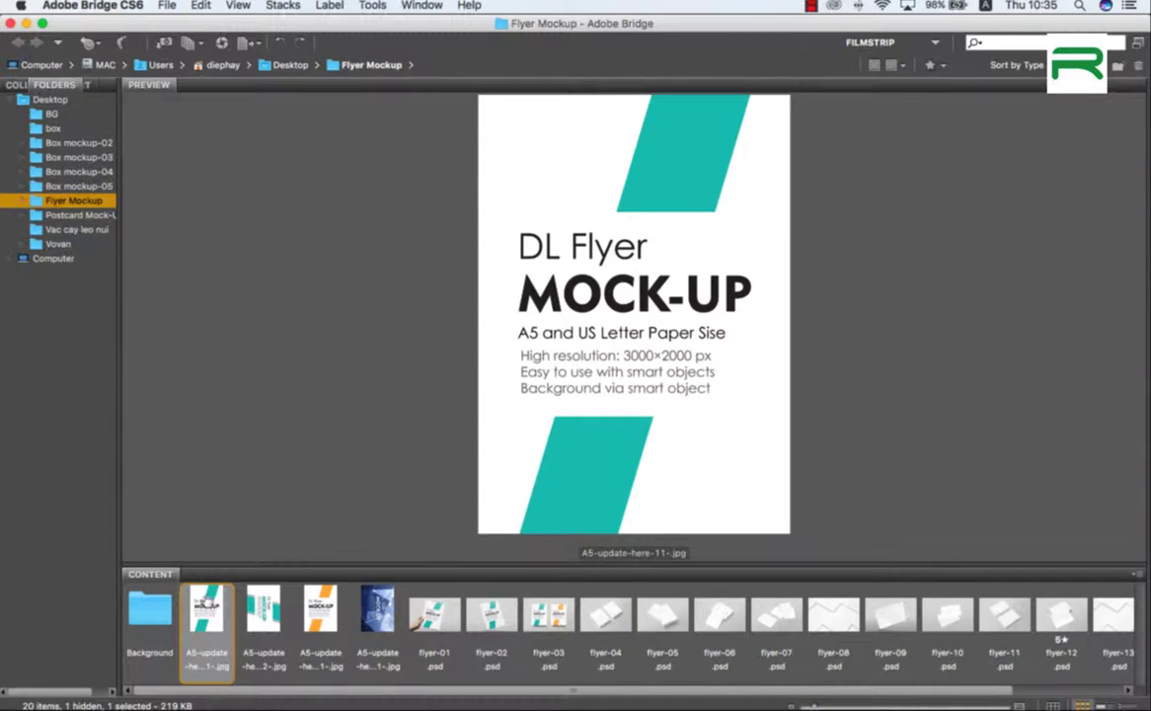
{"action": "double_click", "coordinate": [205, 607]}
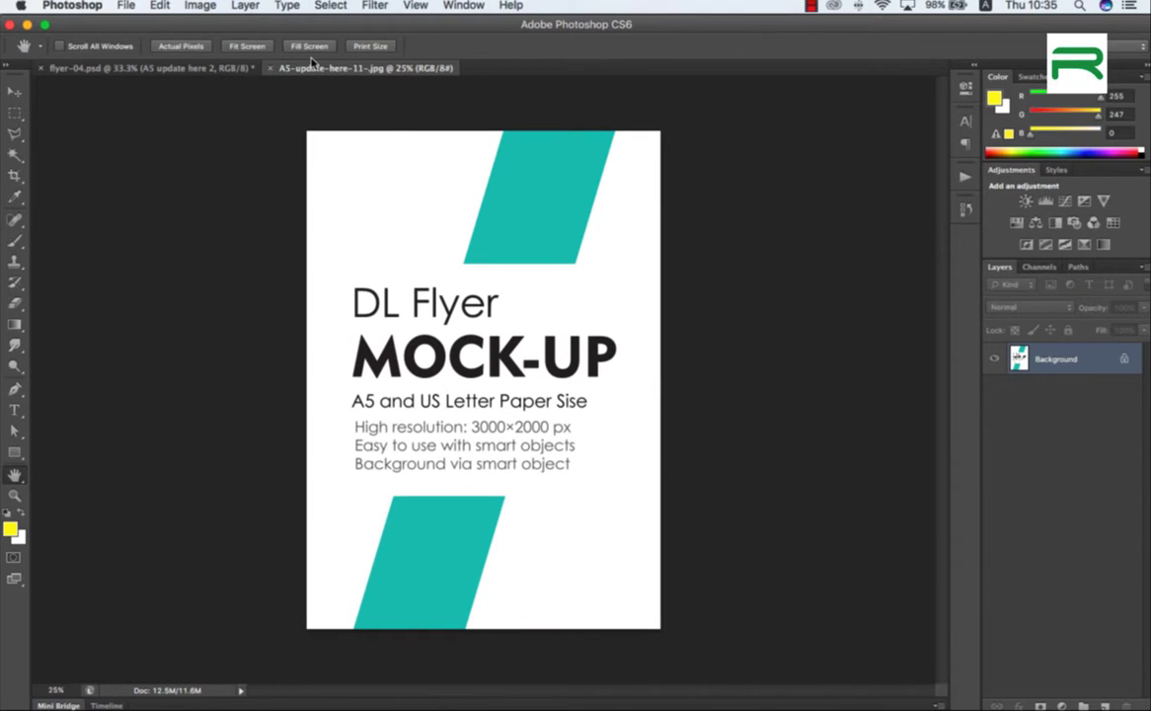
{"action": "key", "text": "super+a"}
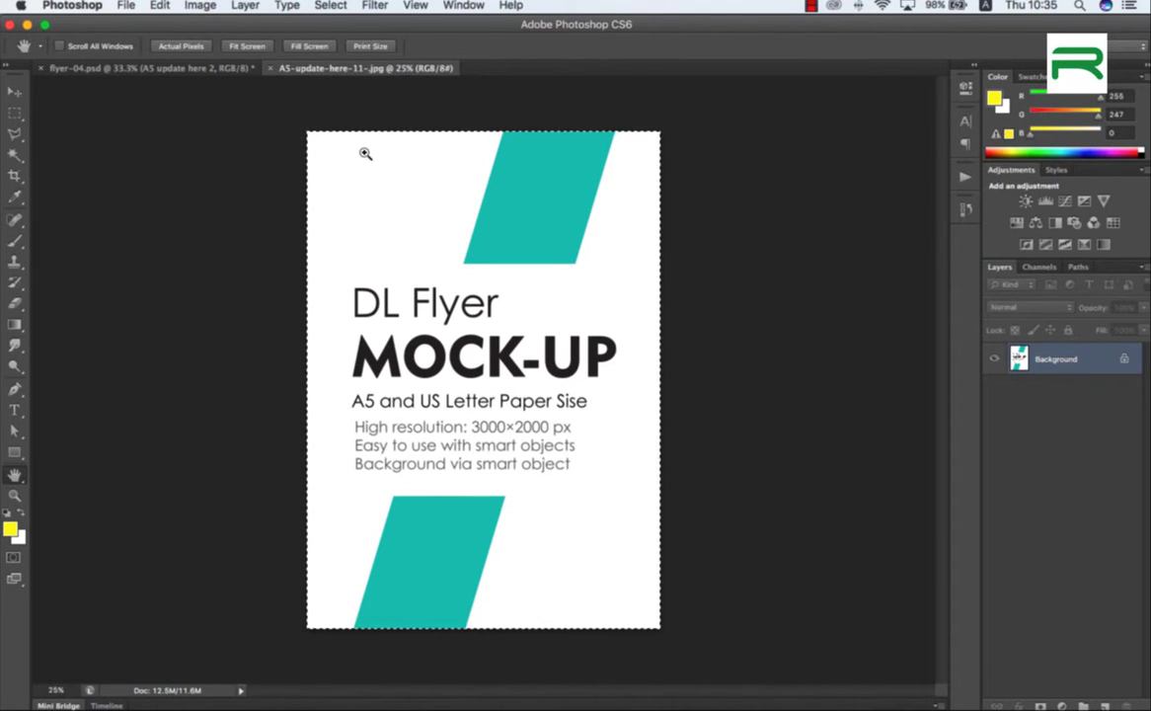
{"action": "key", "text": "super+w"}
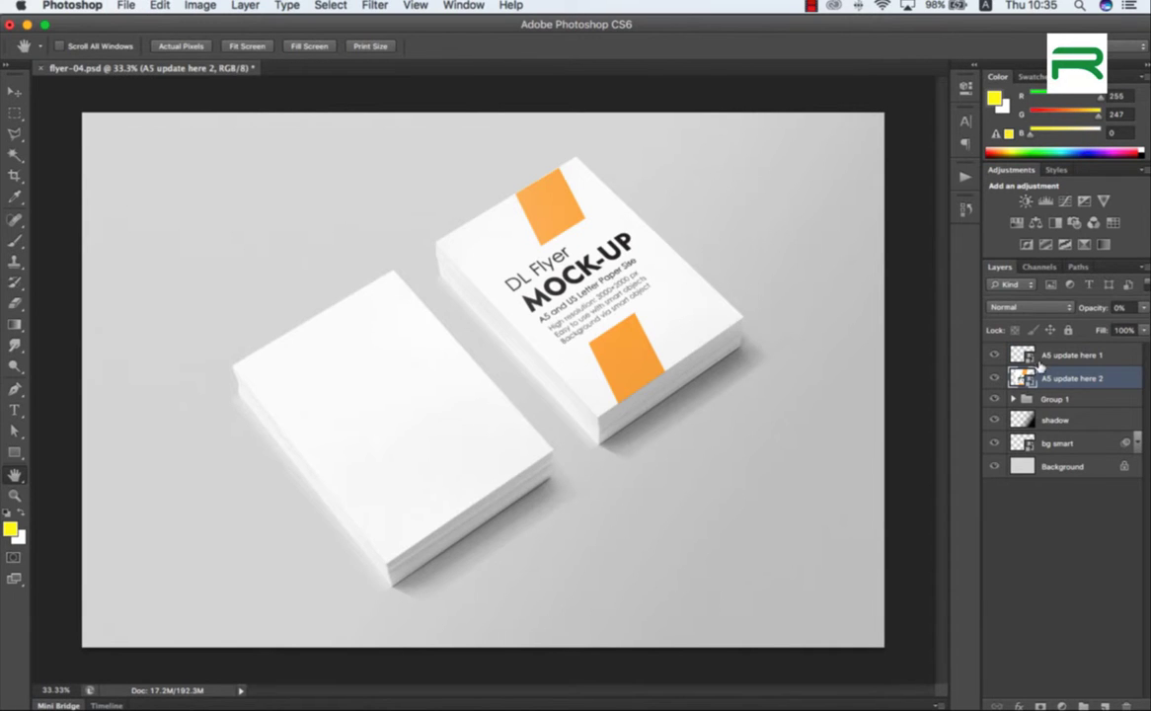
Paste the teal artwork into the "A5 update here 1" smart object of flyer-04.psd, saving and closing both its contents and the mockup
{"action": "left_click", "coordinate": [1024, 357]}
{"action": "double_click", "coordinate": [1025, 356]}
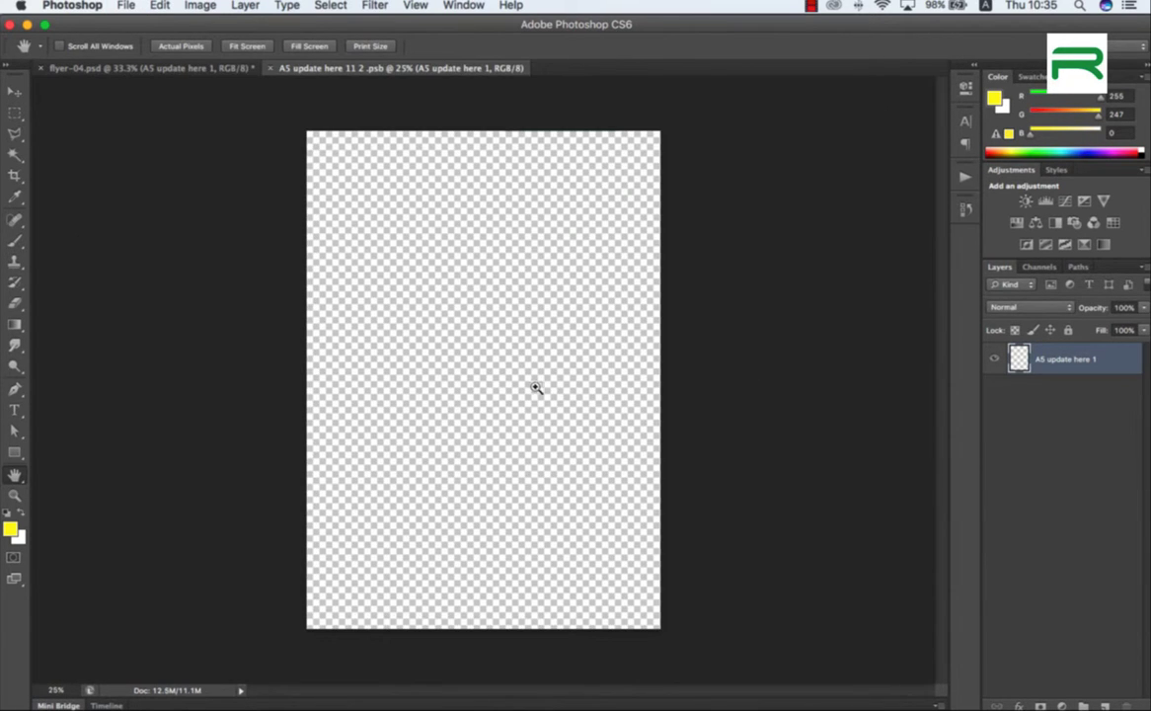
{"action": "key", "text": "super+v"}
{"action": "key", "text": "super+w"}
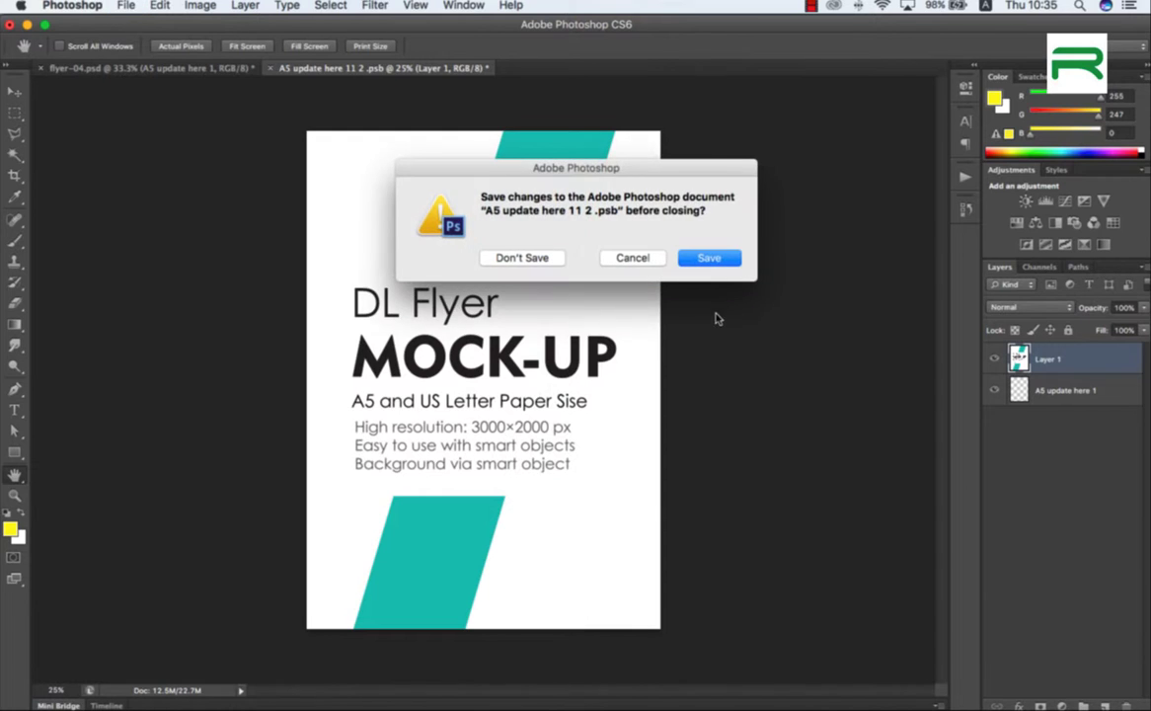
{"action": "left_click", "coordinate": [709, 258]}
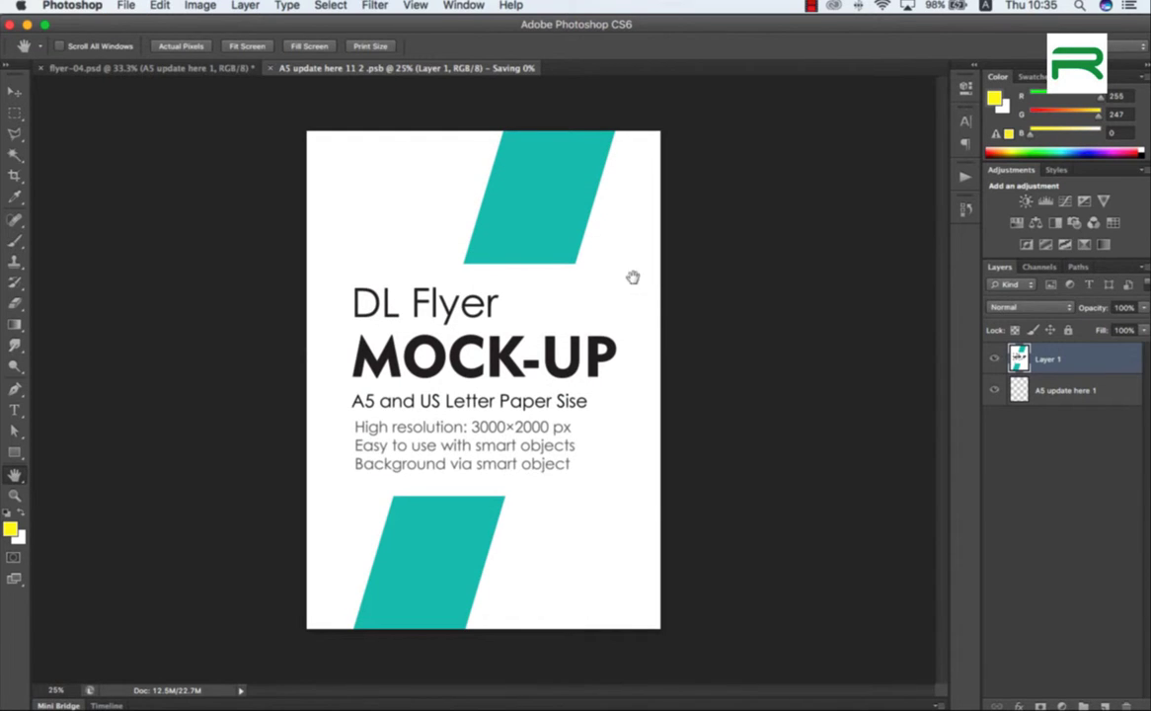
{"action": "key", "text": "super"}
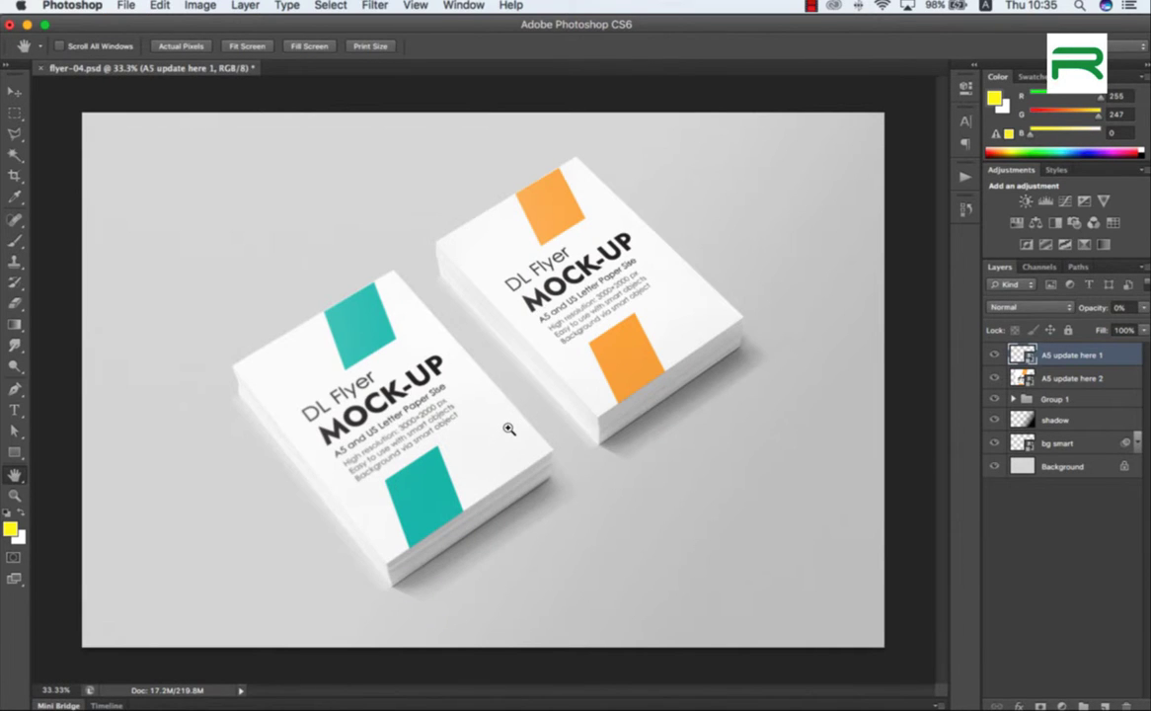
{"action": "key", "text": "super+w"}
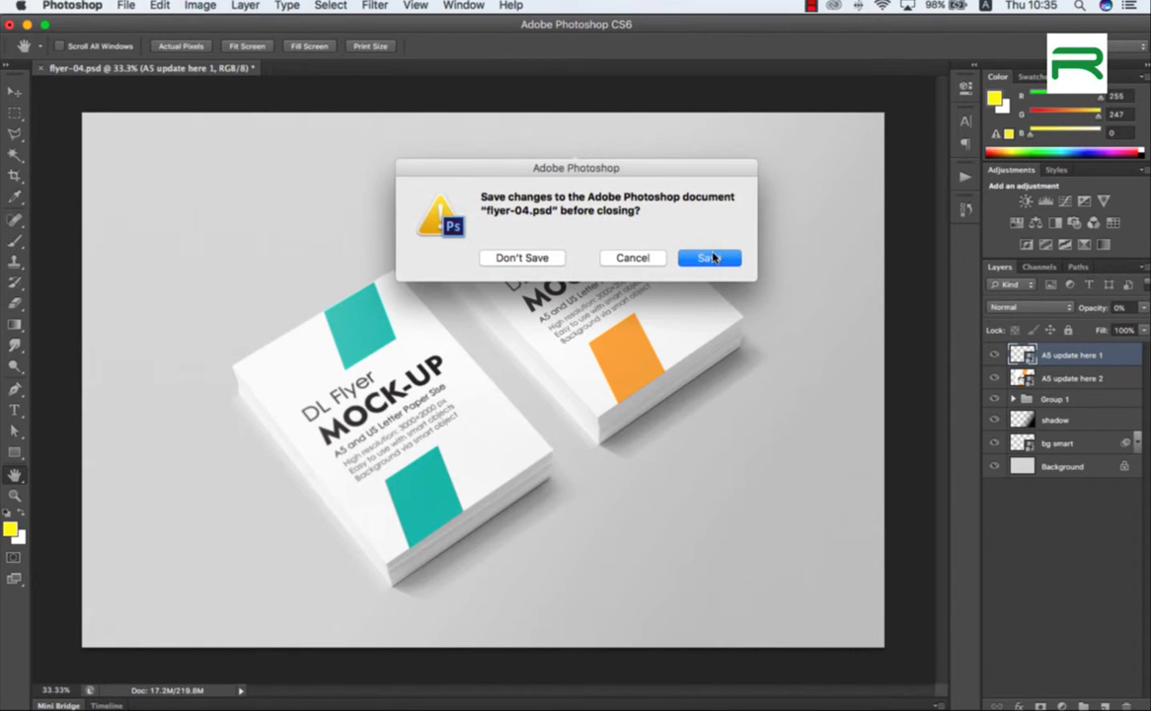
{"action": "left_click", "coordinate": [711, 257]}
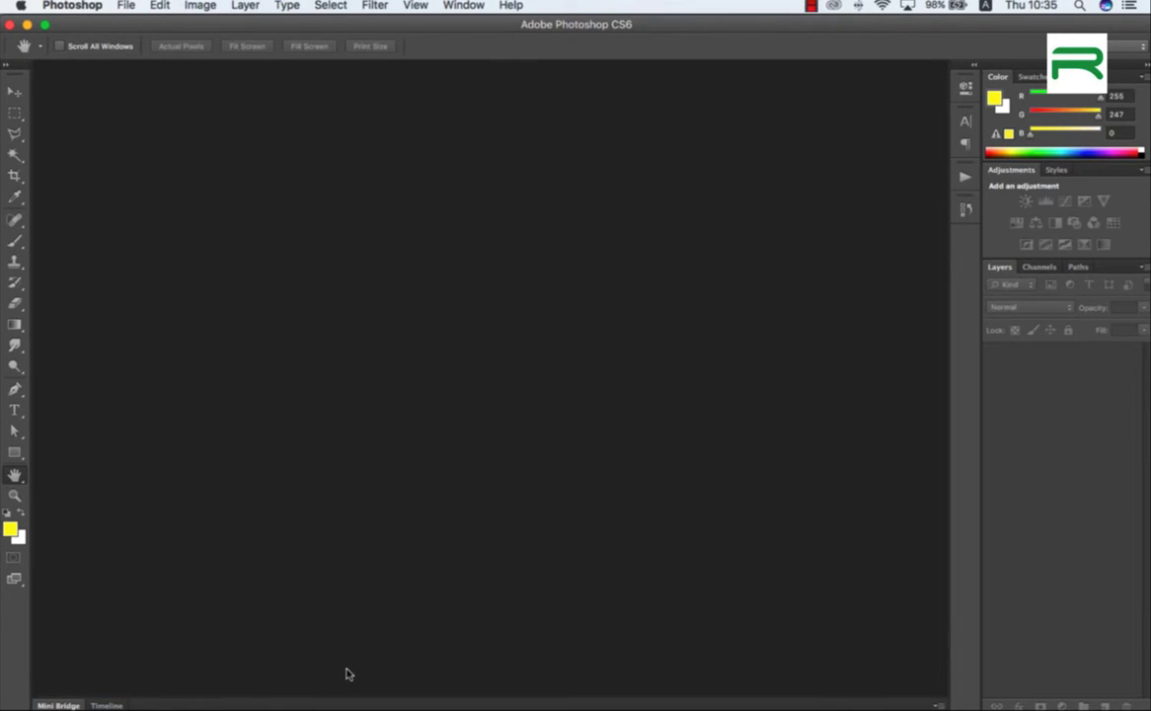
Open flyer-05.psd from Adobe Bridge and paste the teal flyer artwork into its "A5 update here 1" smart object, saving and closing the contents
{"action": "left_click", "coordinate": [308, 681]}
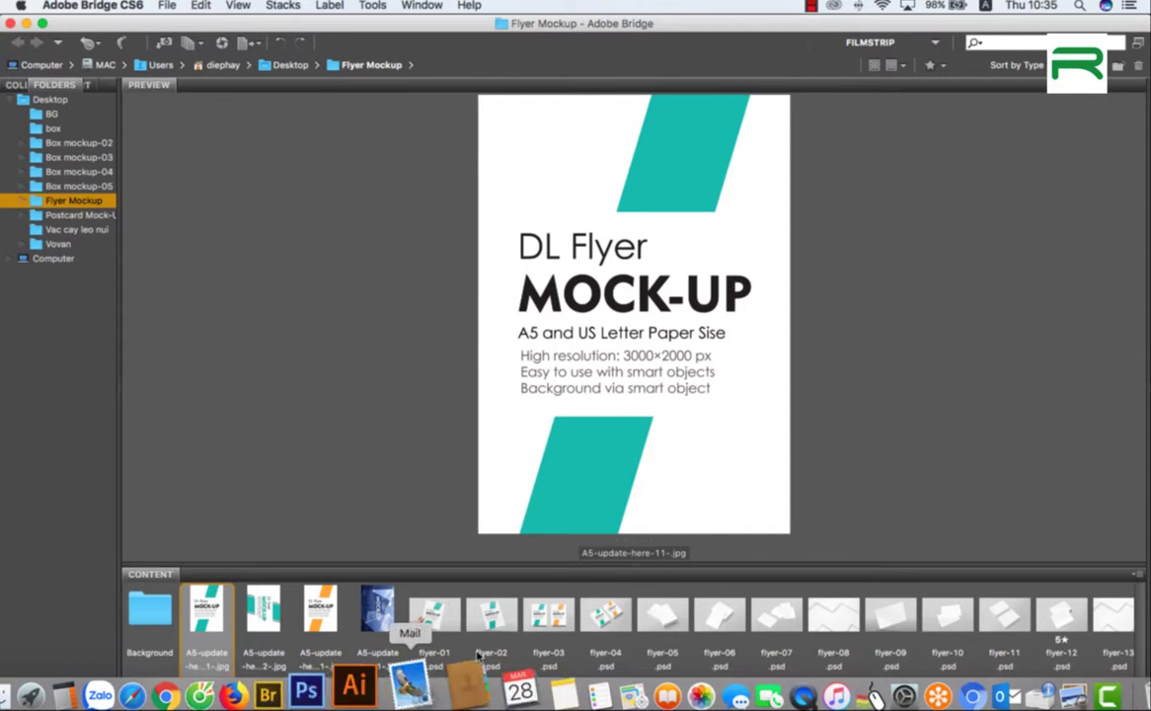
{"action": "left_click", "coordinate": [664, 625]}
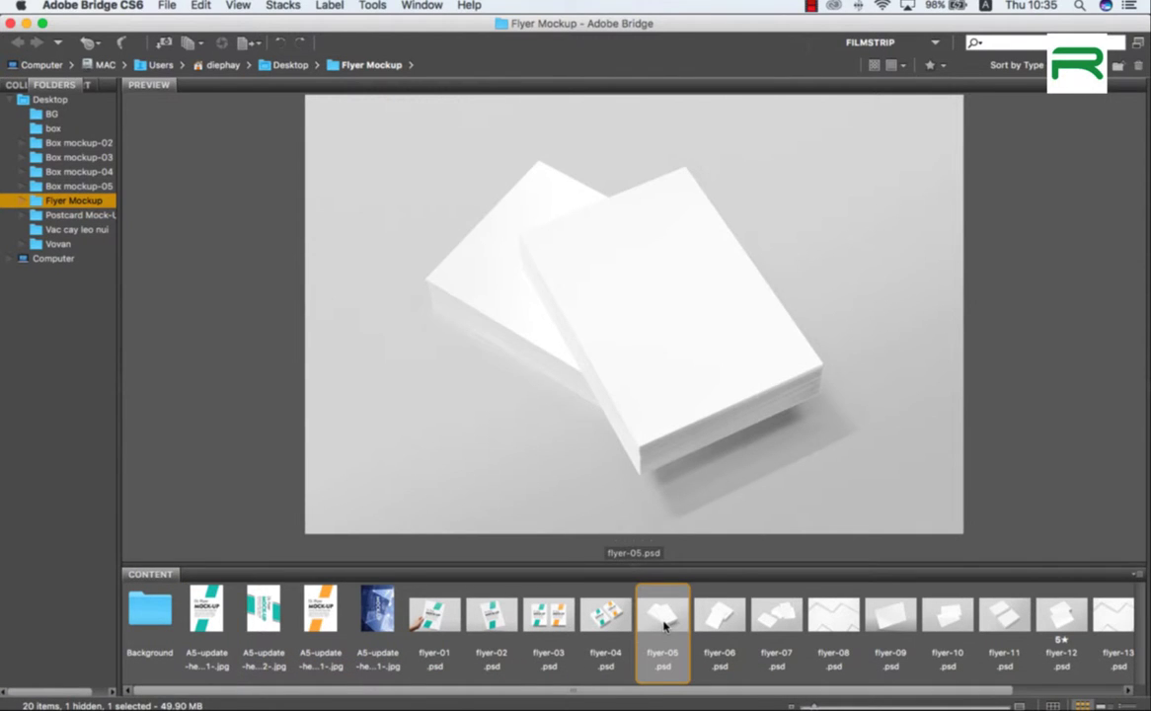
{"action": "double_click", "coordinate": [664, 625]}
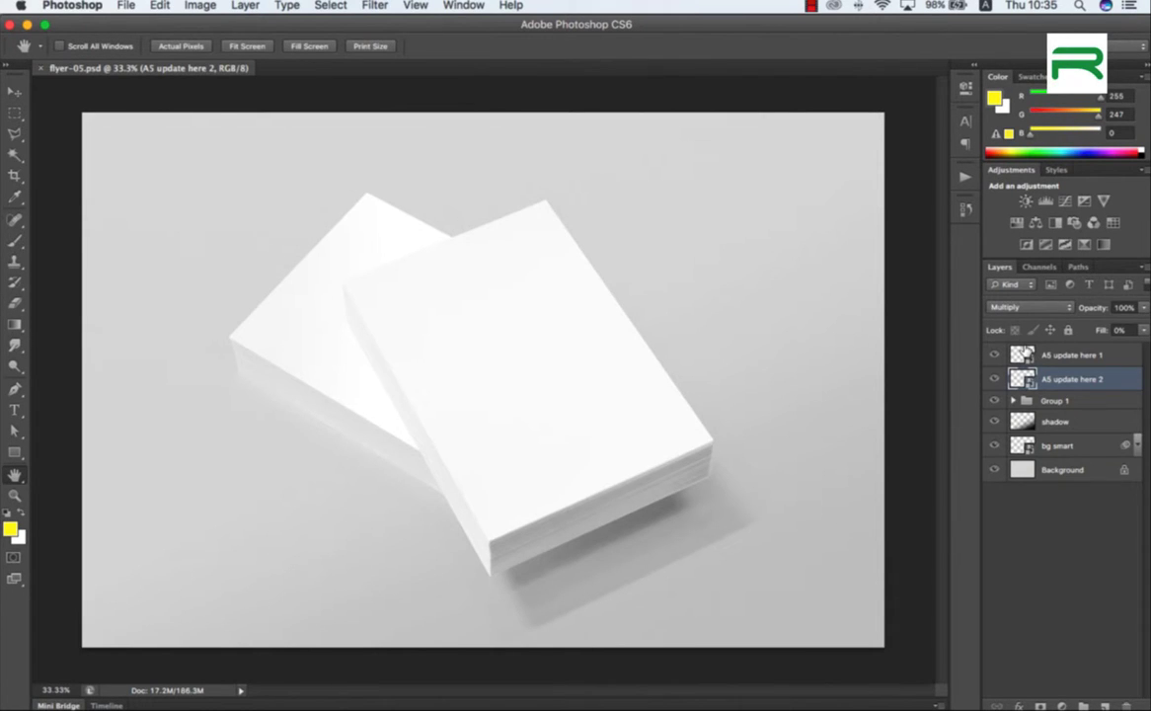
{"action": "double_click", "coordinate": [1025, 357]}
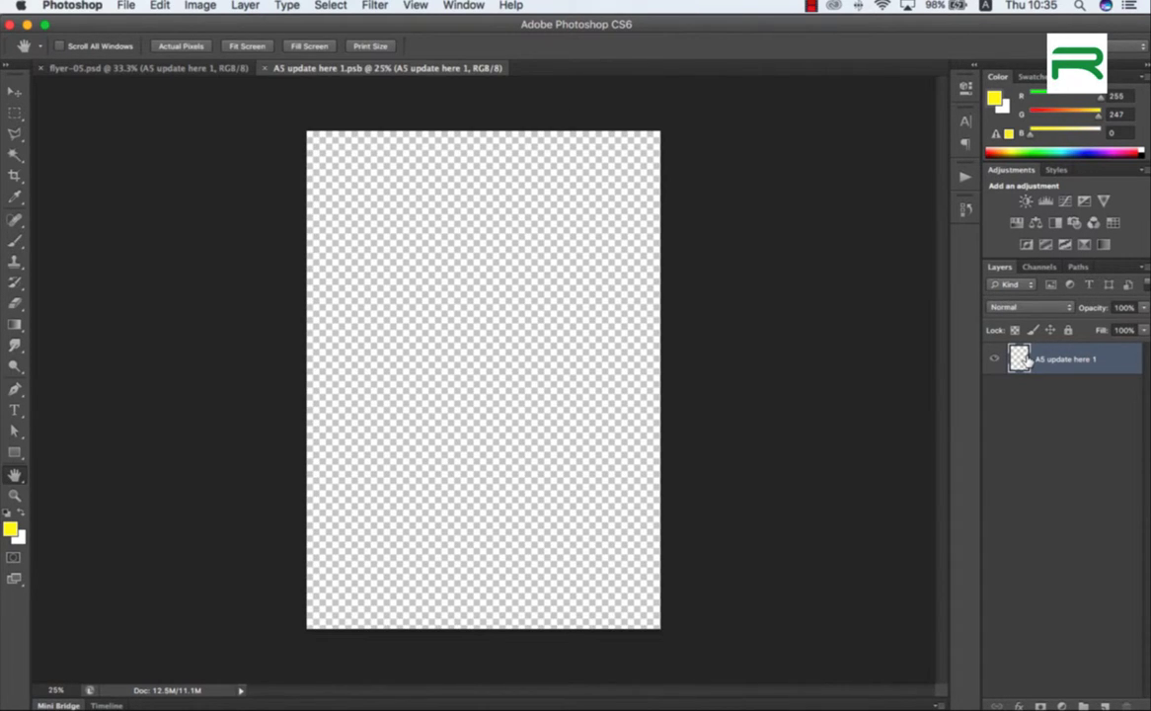
{"action": "key", "text": "super+v"}
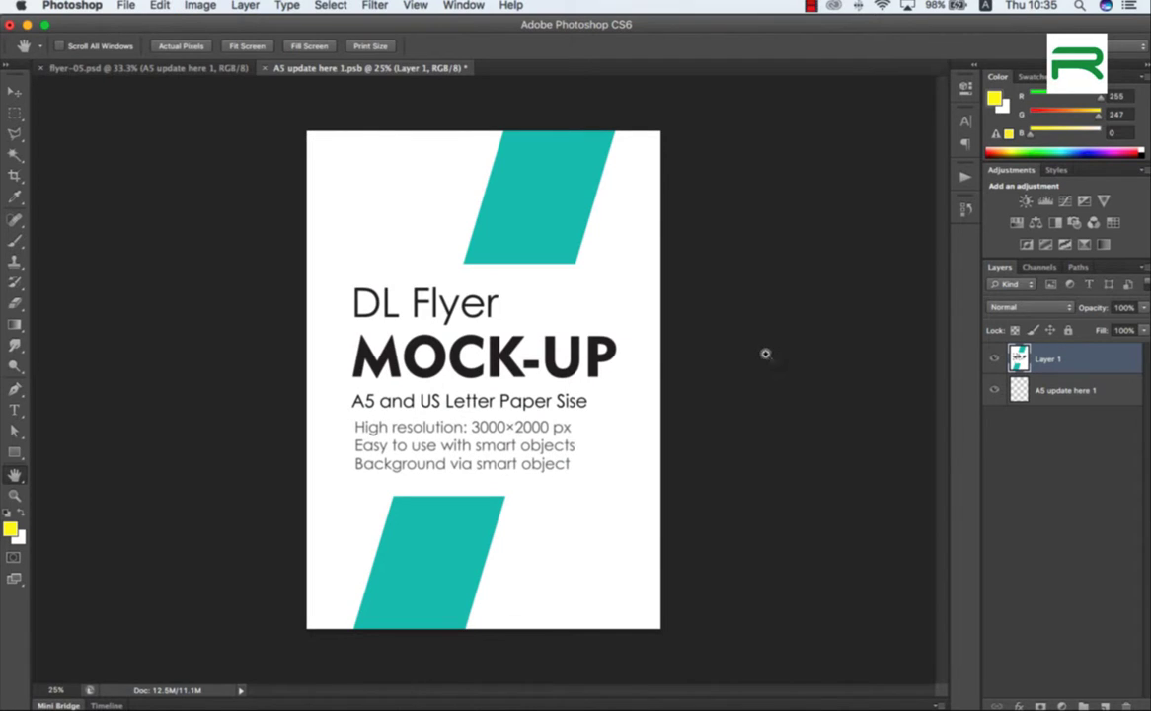
{"action": "key", "text": "super+w"}
{"action": "left_click", "coordinate": [727, 262]}
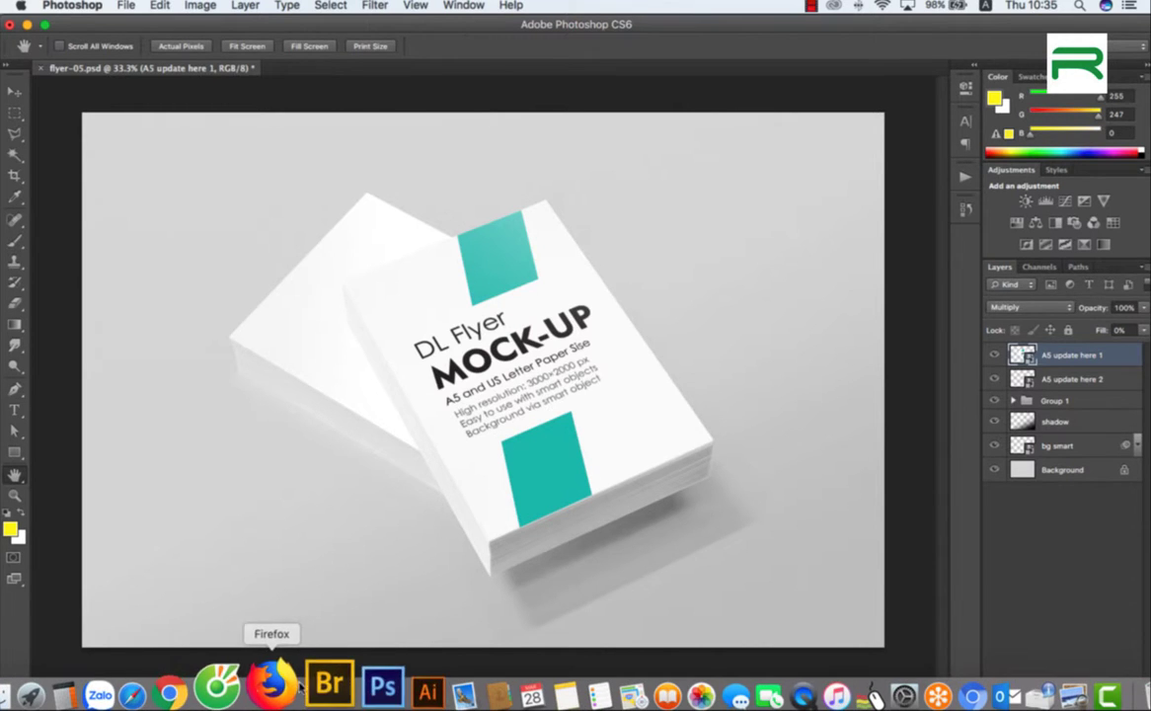
Open A5-update-here-21-.jpg from Adobe Bridge in Photoshop CS6, copy the entire orange artwork and close the image
{"action": "left_click", "coordinate": [329, 684]}
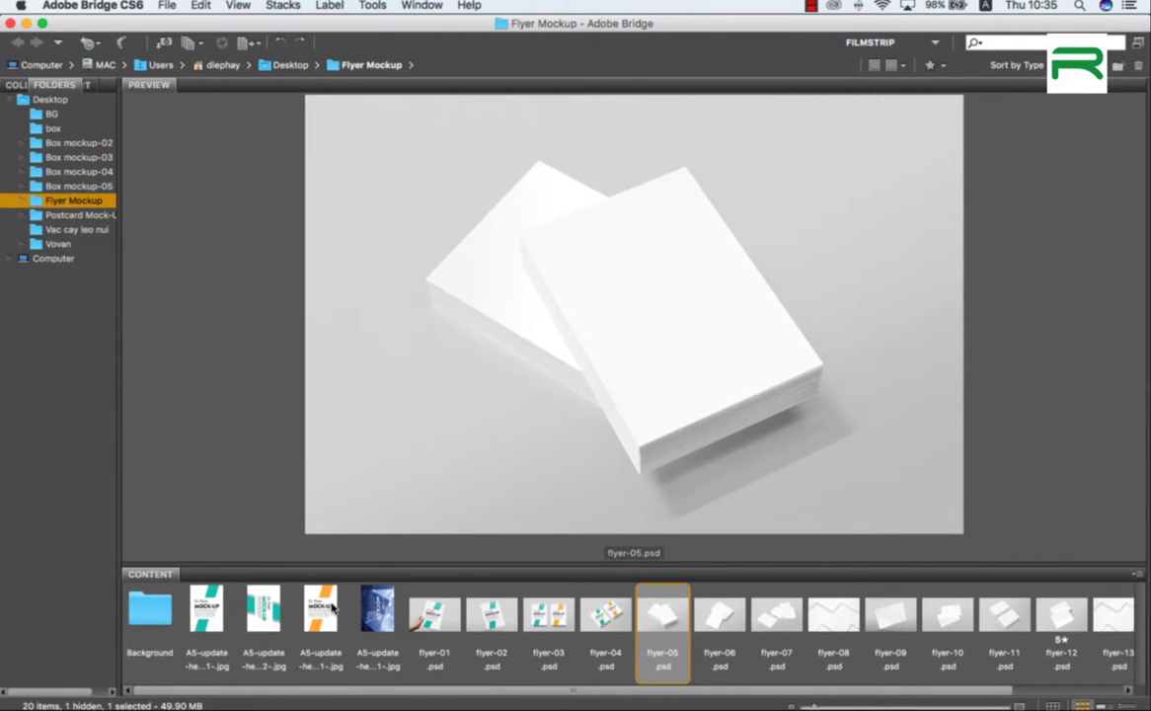
{"action": "left_click", "coordinate": [321, 609]}
{"action": "double_click", "coordinate": [326, 609]}
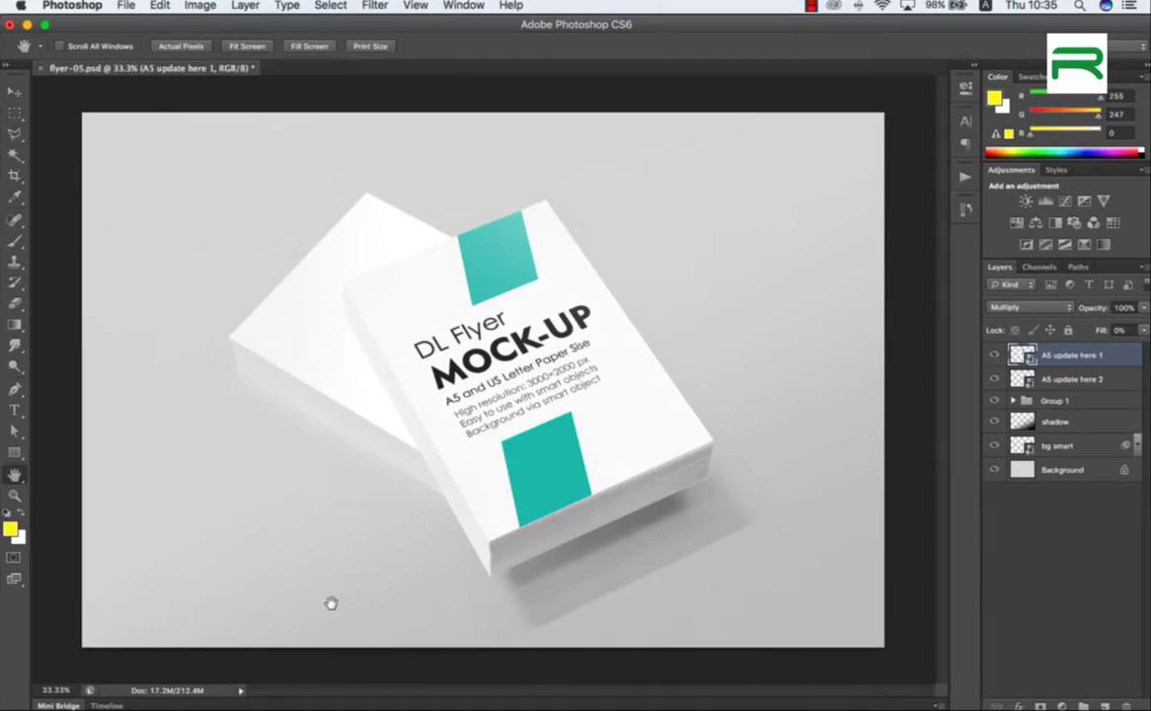
{"action": "left_click", "coordinate": [332, 10]}
{"action": "left_click", "coordinate": [335, 22]}
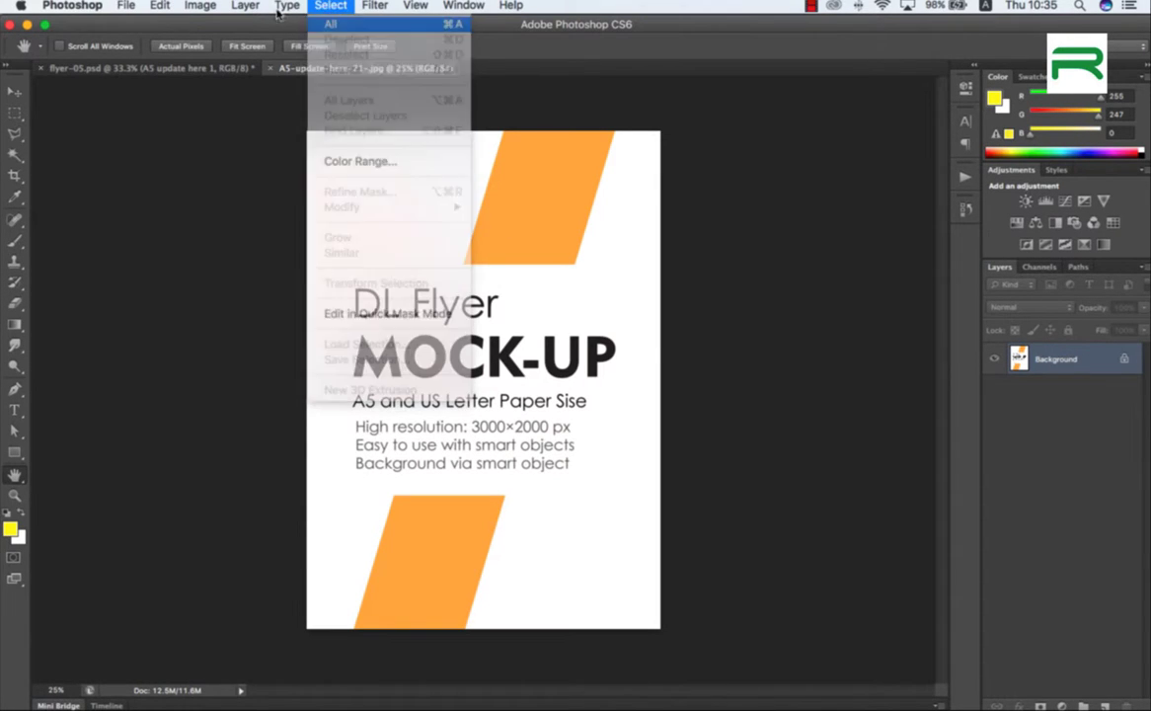
{"action": "left_click", "coordinate": [159, 8]}
{"action": "left_click", "coordinate": [237, 127]}
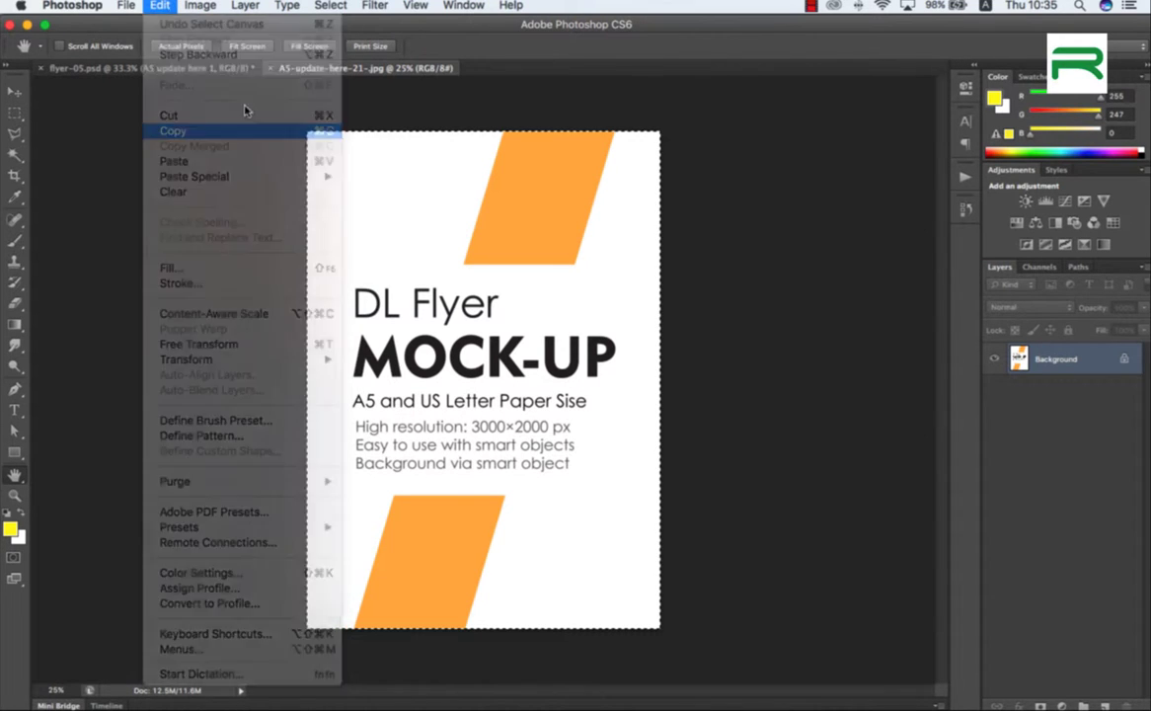
{"action": "left_click", "coordinate": [269, 68]}
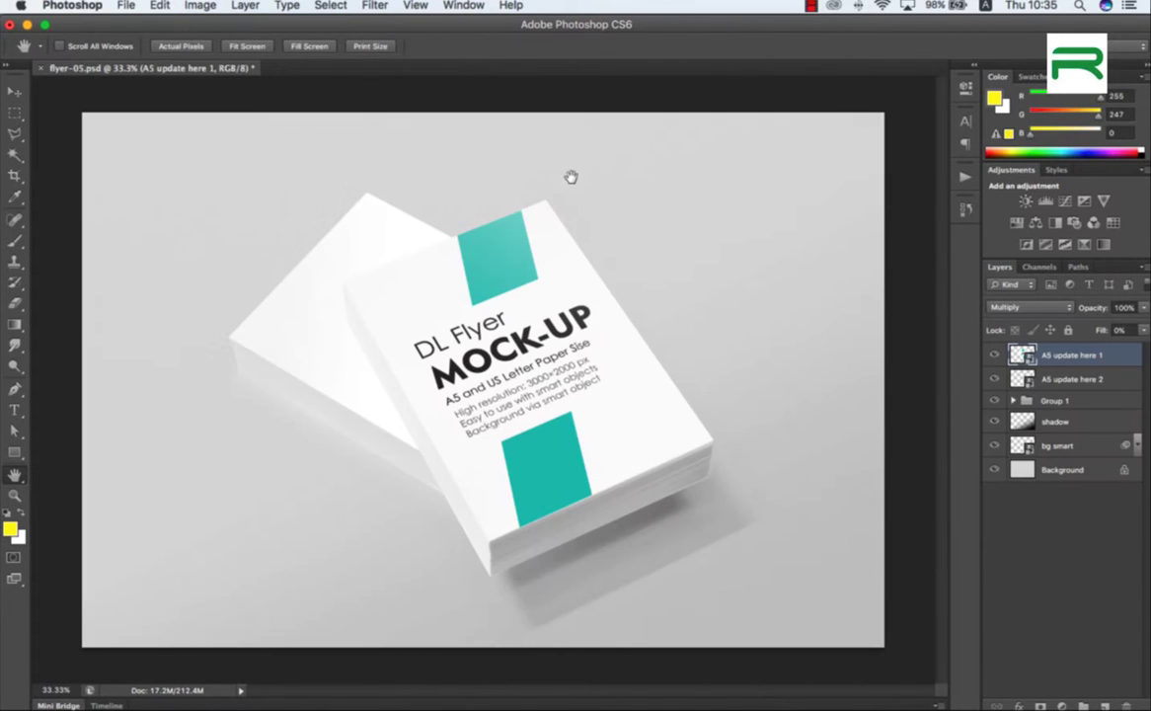
Paste the orange artwork into the "A5 update here 2" smart object of flyer-05.psd, saving and closing both its contents and the mockup
{"action": "double_click", "coordinate": [1027, 381]}
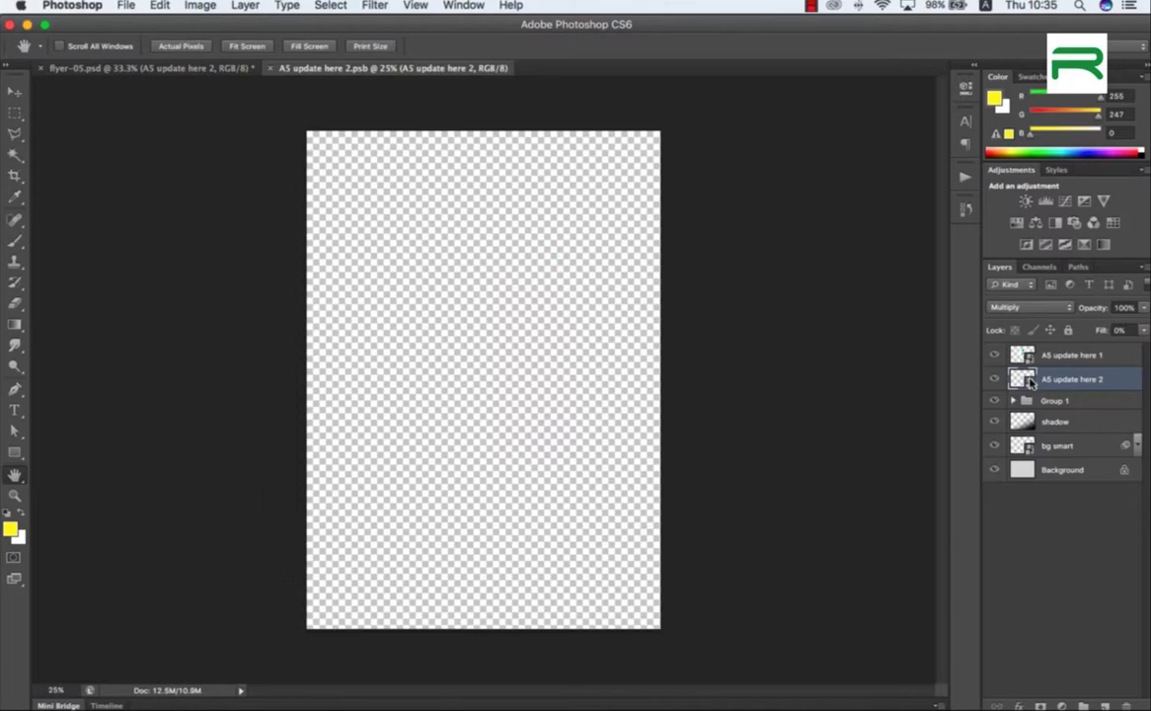
{"action": "key", "text": "super+v"}
{"action": "key", "text": "super+w"}
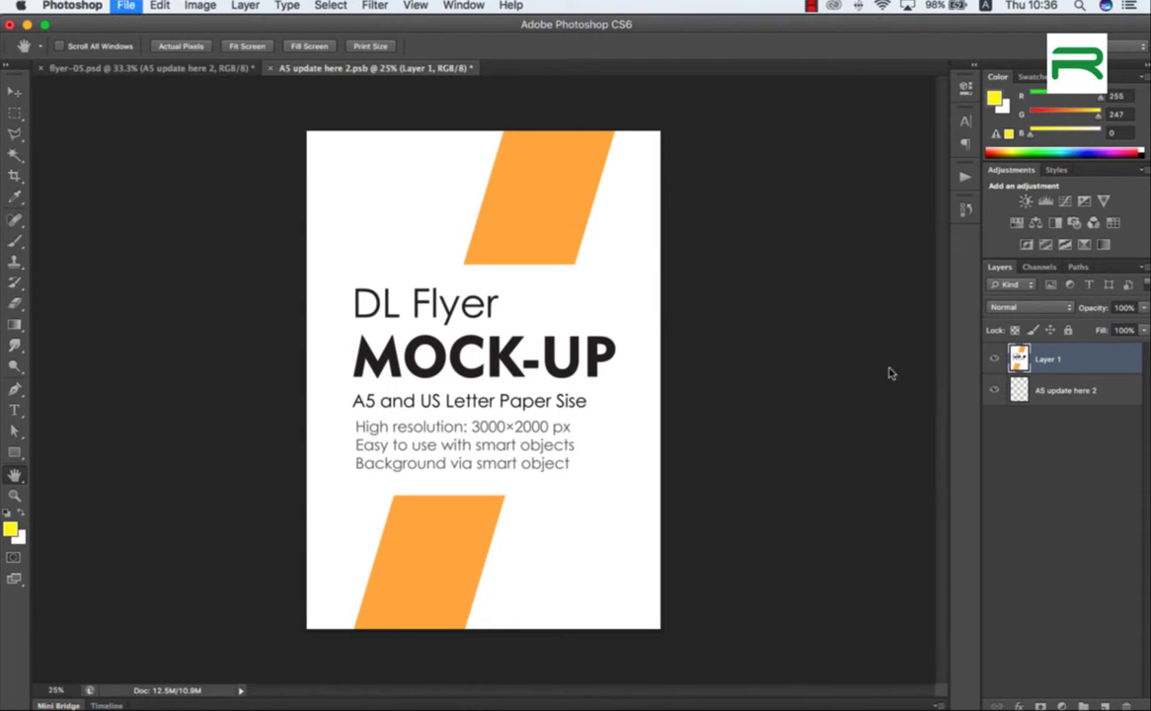
{"action": "left_click", "coordinate": [701, 258]}
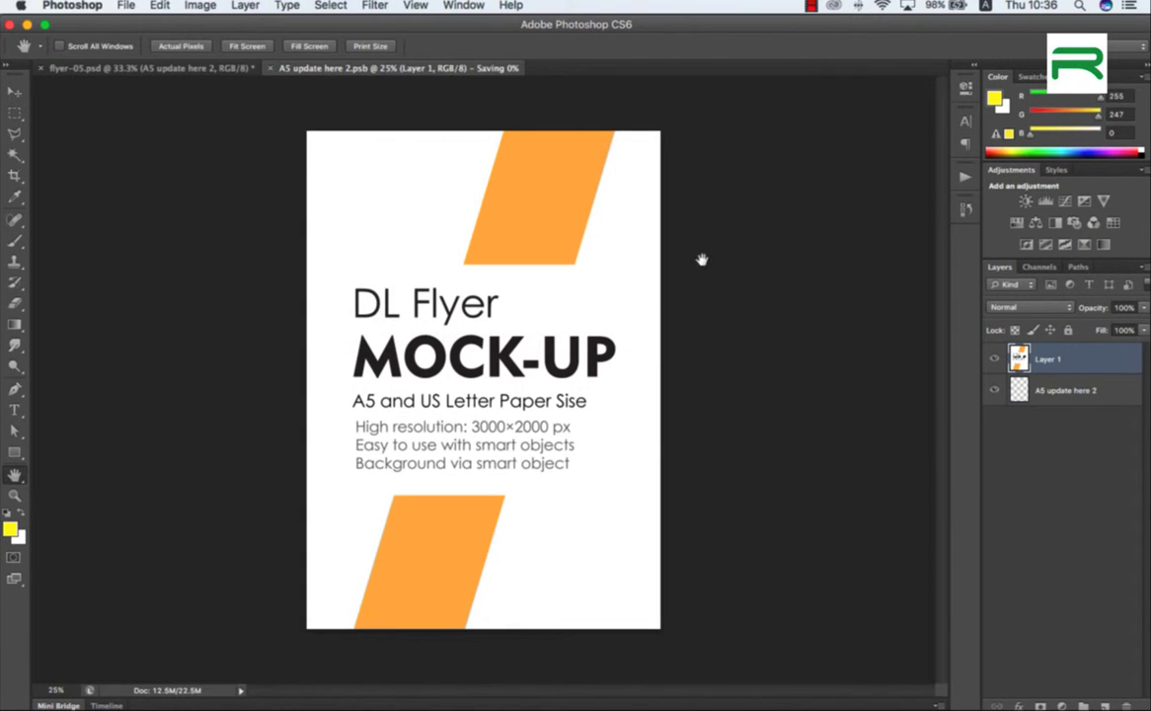
{"action": "key", "text": "v"}
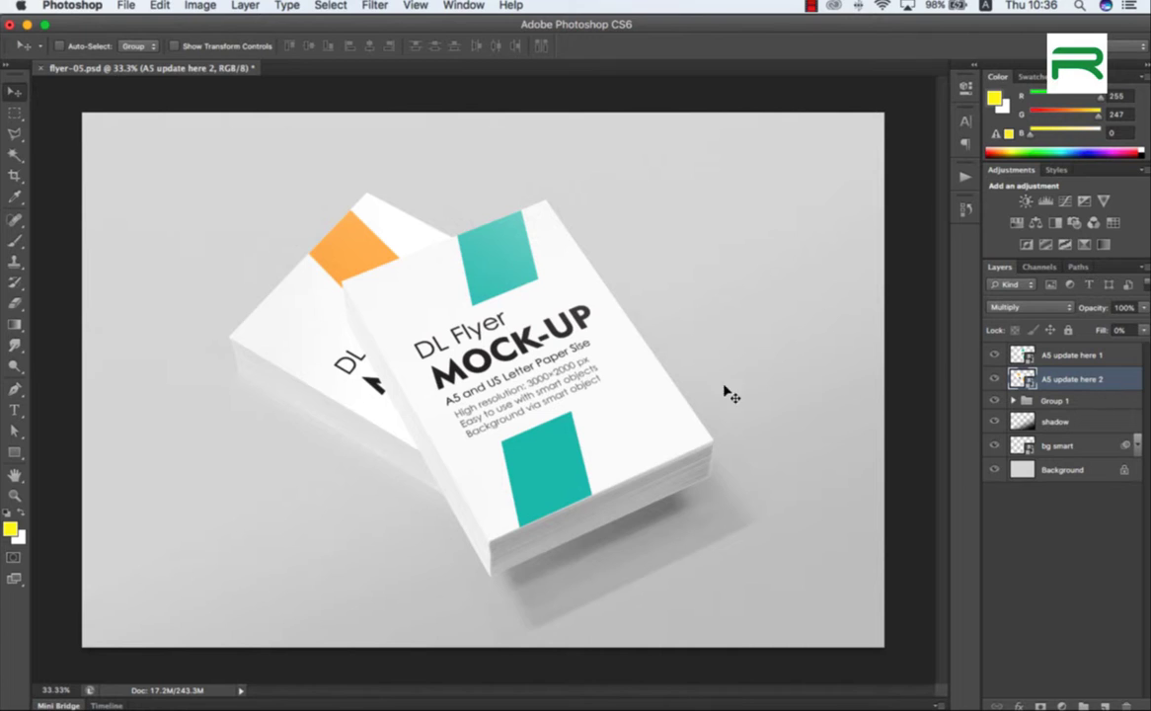
{"action": "key", "text": "super+w"}
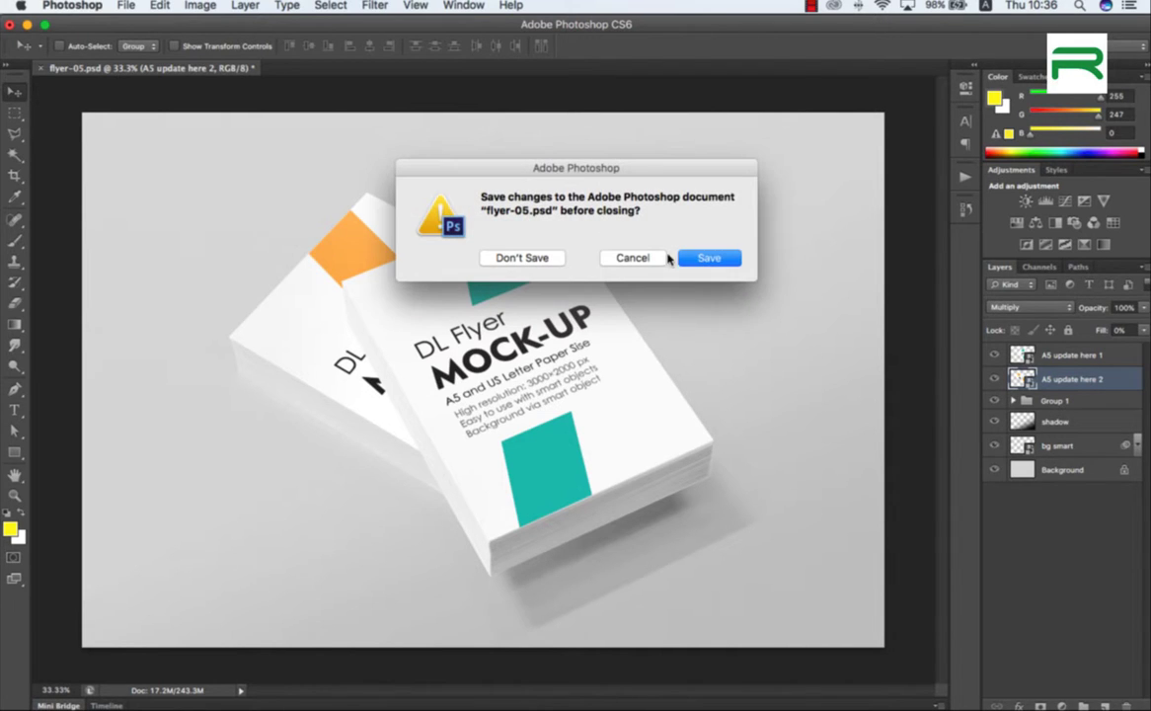
{"action": "left_click", "coordinate": [703, 261]}
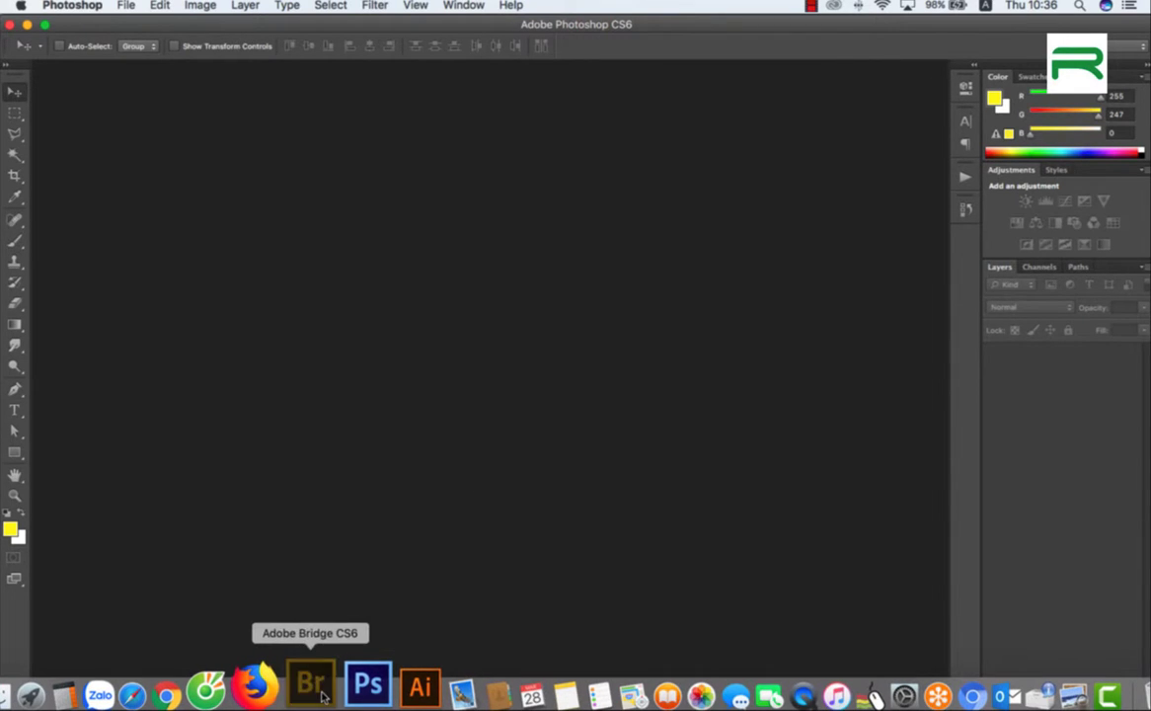
Open flyer-06.psd from Adobe Bridge and paste the orange artwork into its "A5 update here 2" smart object, saving and closing the contents
{"action": "left_click", "coordinate": [302, 683]}
{"action": "left_click", "coordinate": [720, 617]}
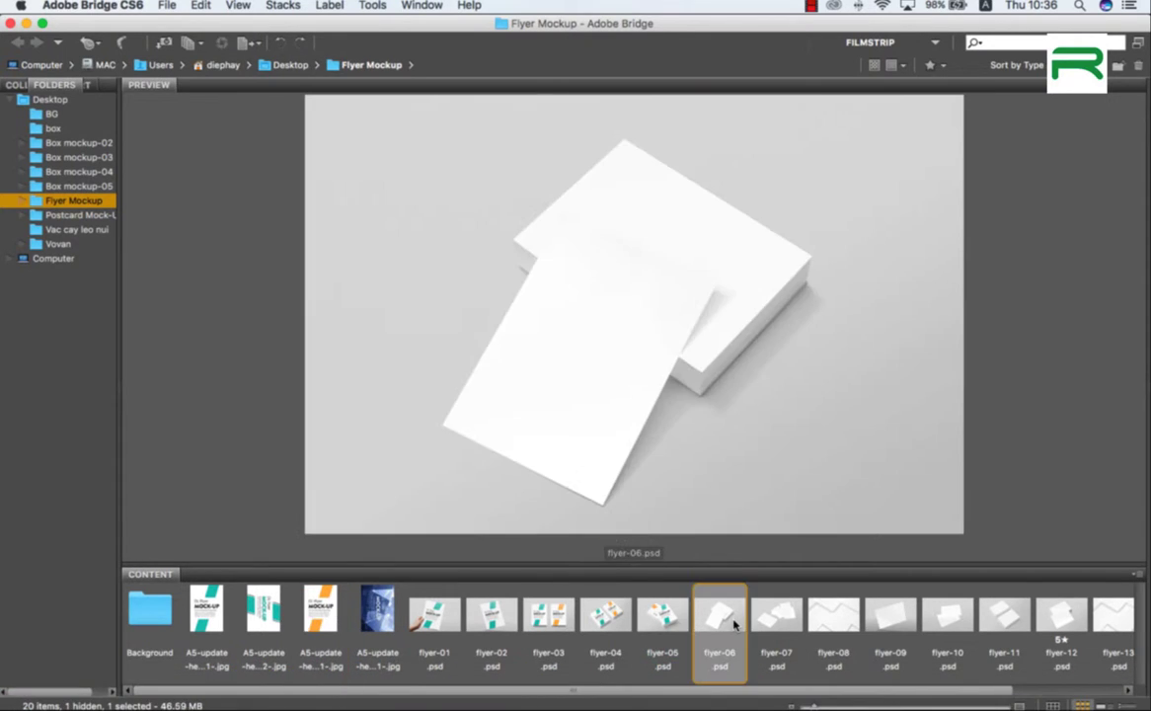
{"action": "double_click", "coordinate": [720, 617]}
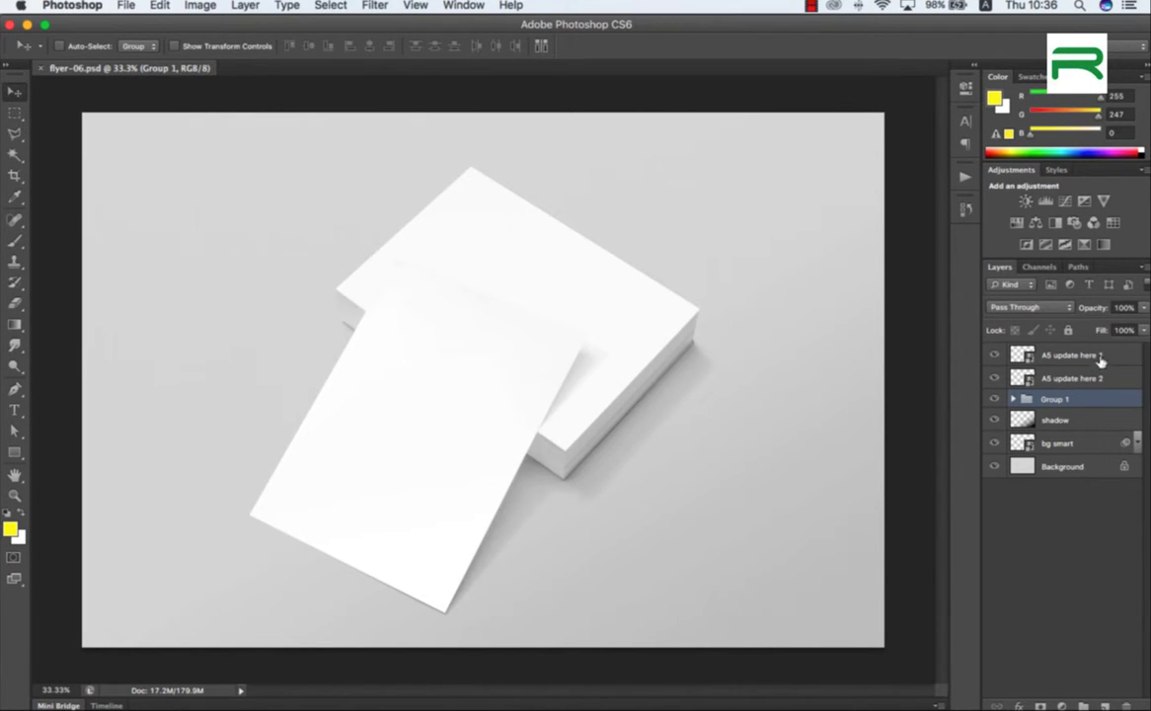
{"action": "left_click", "coordinate": [1030, 380]}
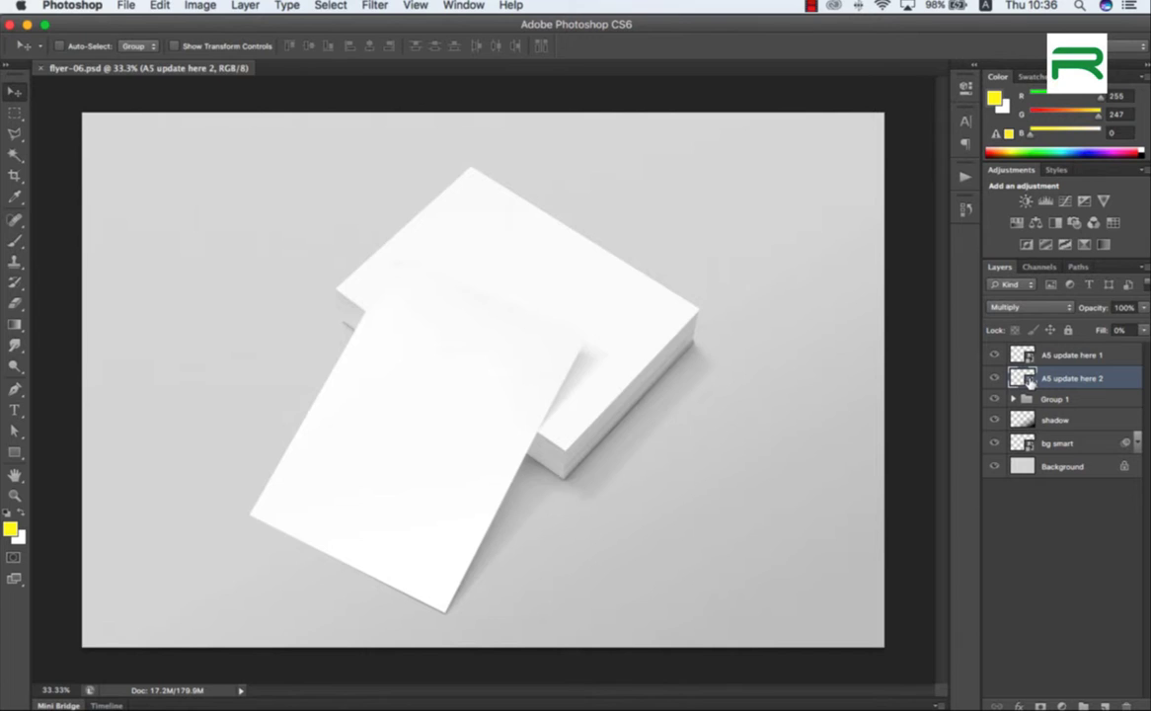
{"action": "double_click", "coordinate": [1021, 378]}
{"action": "key", "text": "super+v"}
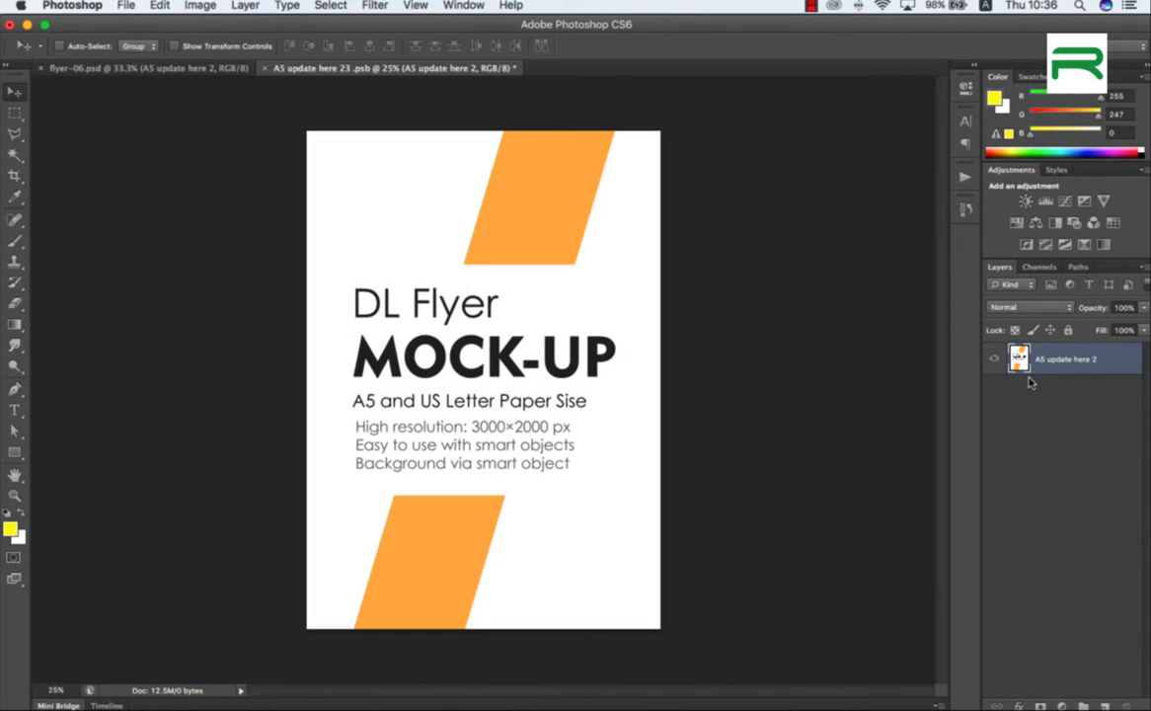
{"action": "key", "text": "super+w"}
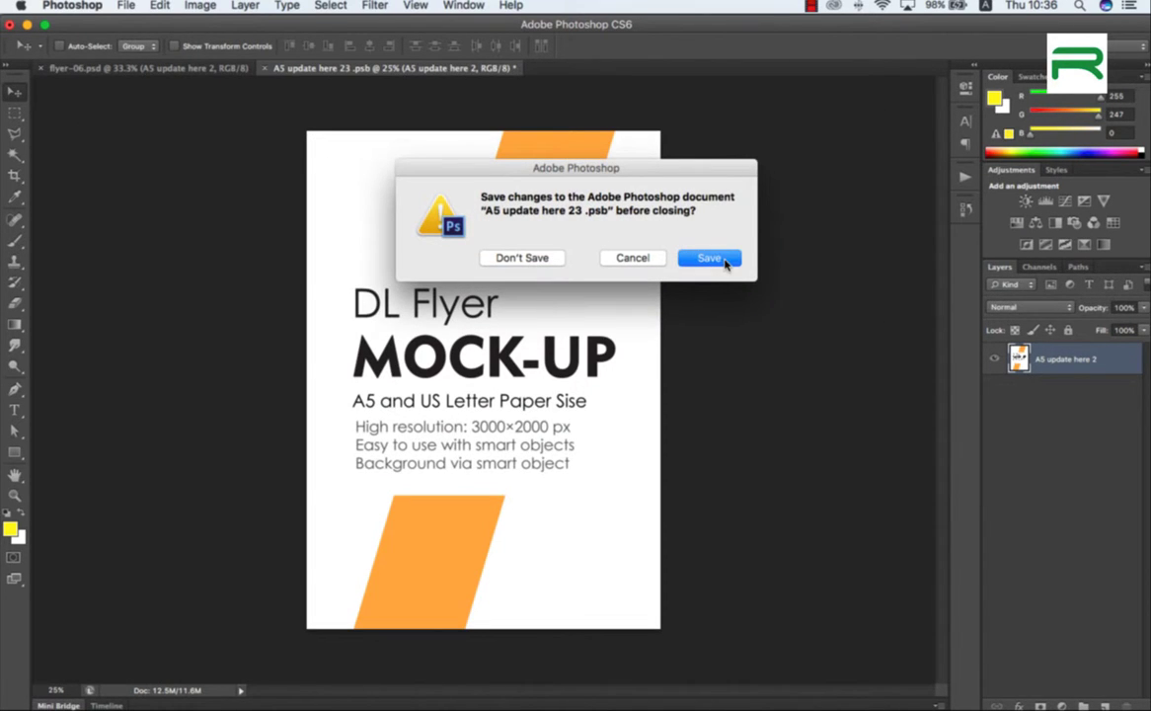
{"action": "left_click", "coordinate": [725, 261]}
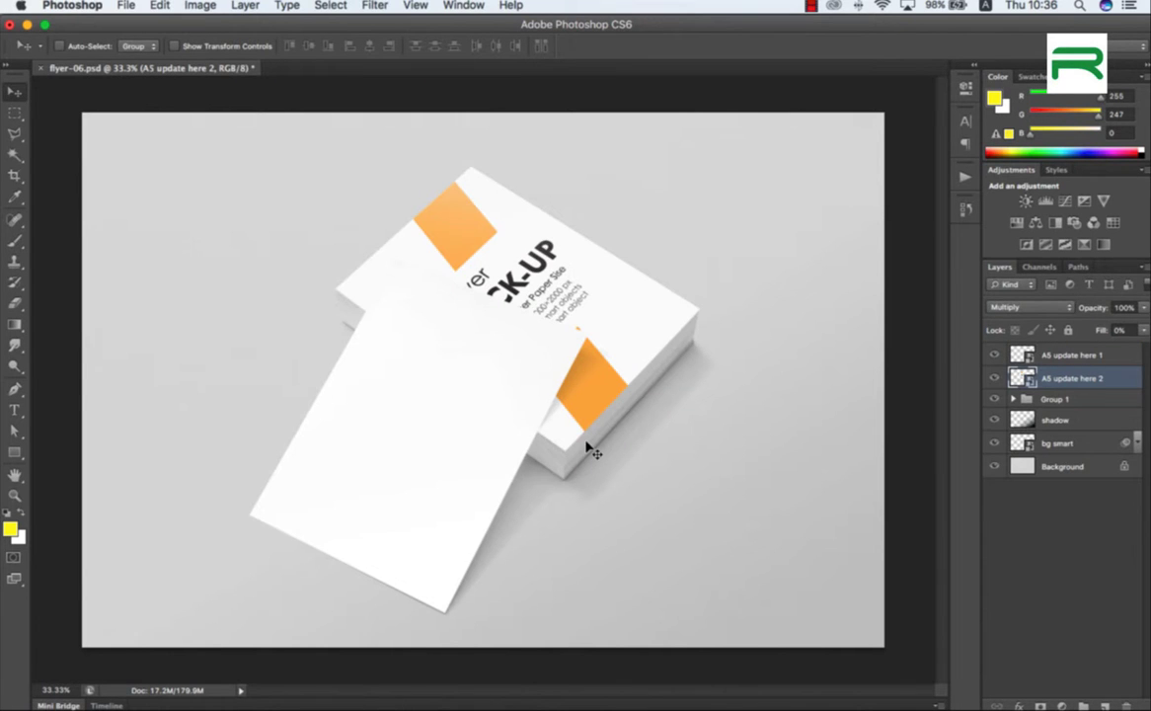
Open A5-update-here-11-.jpg from Adobe Bridge in Photoshop CS6, copy the entire teal artwork and close the image
{"action": "mouse_move", "coordinate": [365, 701]}
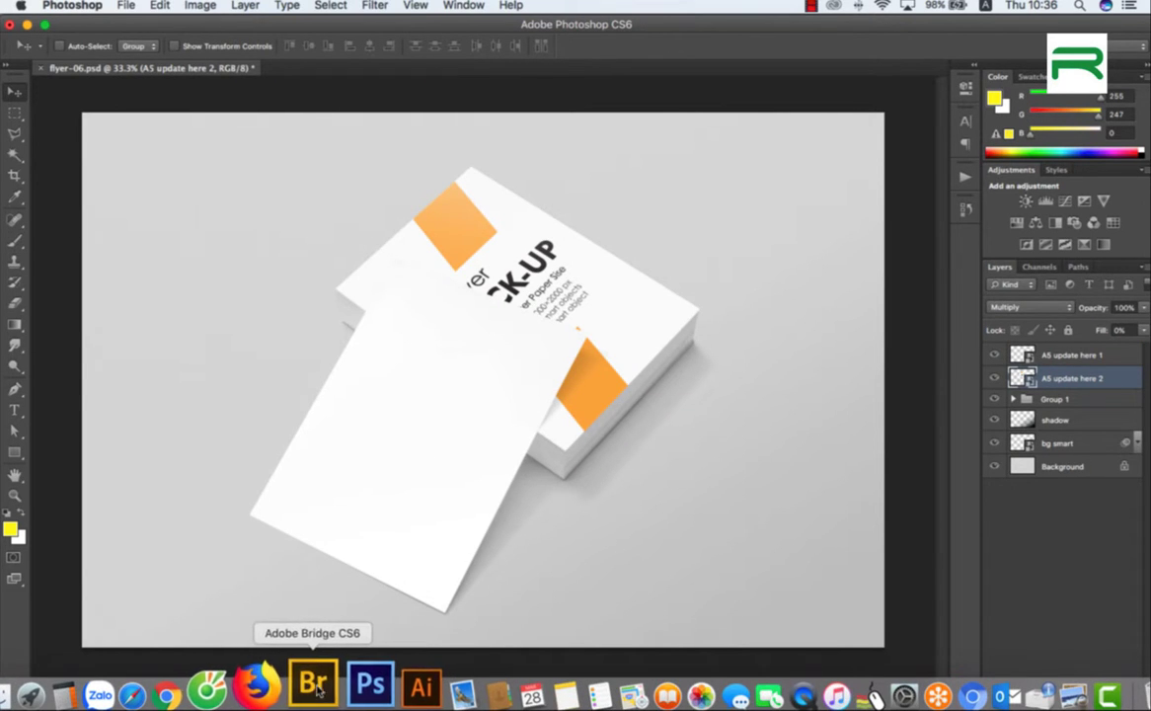
{"action": "left_click", "coordinate": [314, 686]}
{"action": "left_click", "coordinate": [204, 607]}
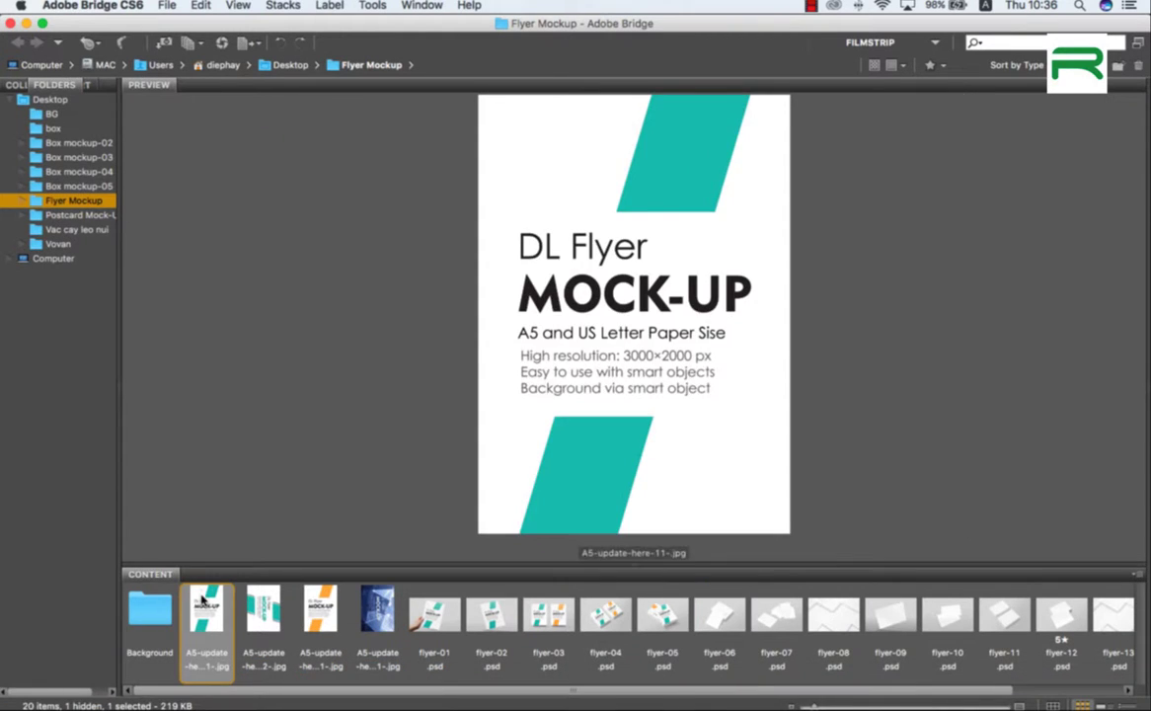
{"action": "double_click", "coordinate": [202, 616]}
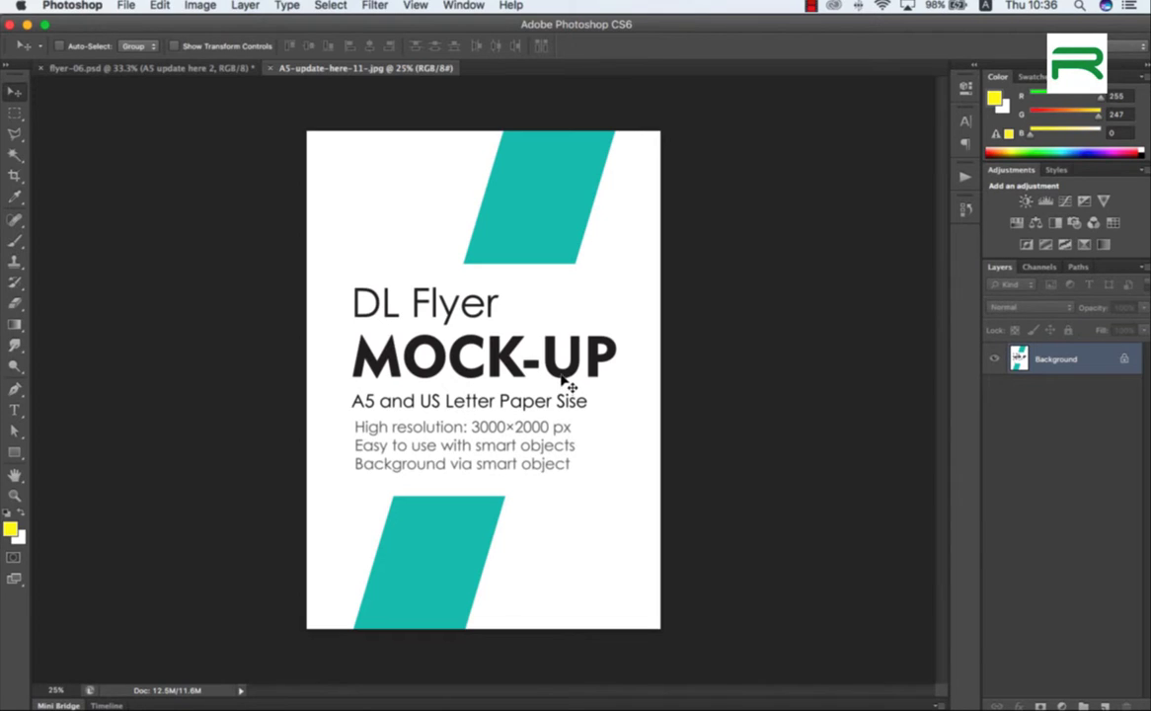
{"action": "key", "text": "super+a"}
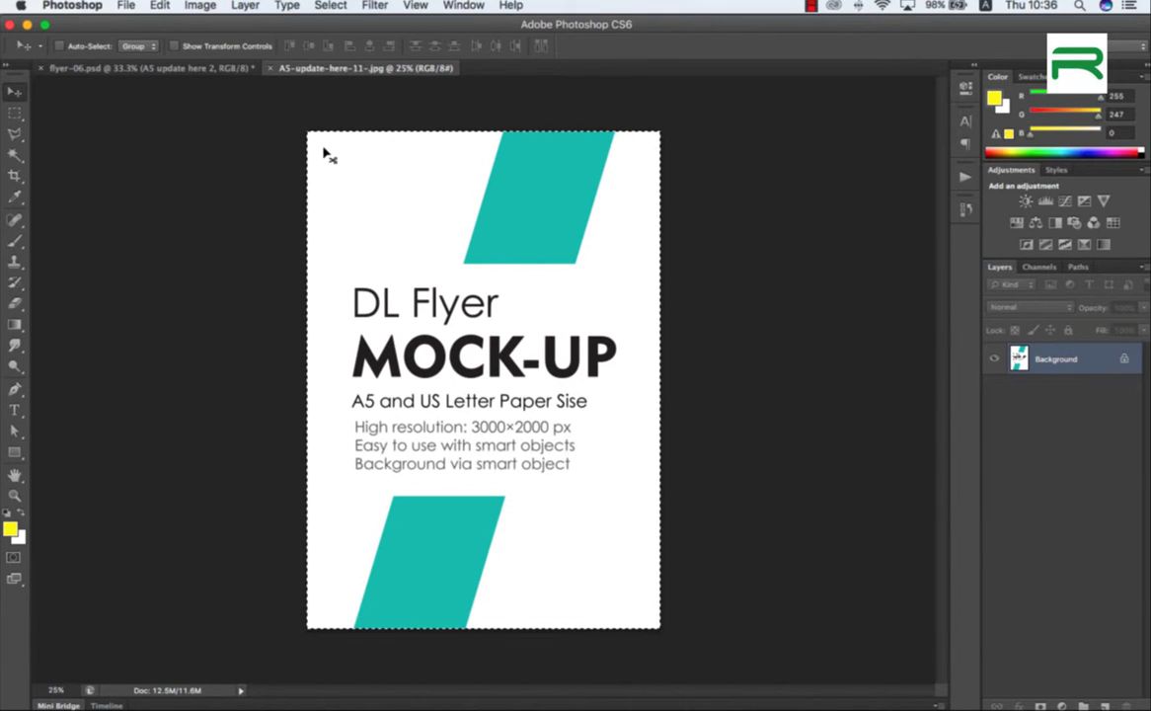
{"action": "key", "text": "super+w"}
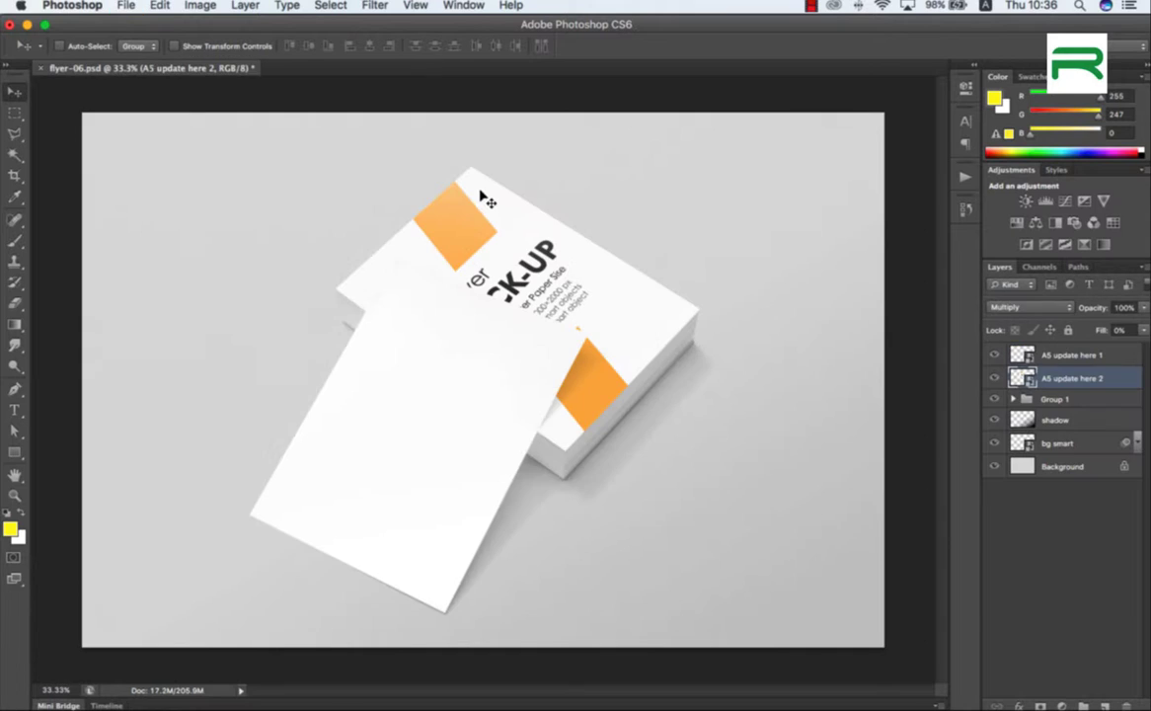
Paste the teal artwork into the "A5 update here 1" smart object of flyer-06.psd, saving and closing both its contents and the mockup
{"action": "left_click", "coordinate": [1021, 358]}
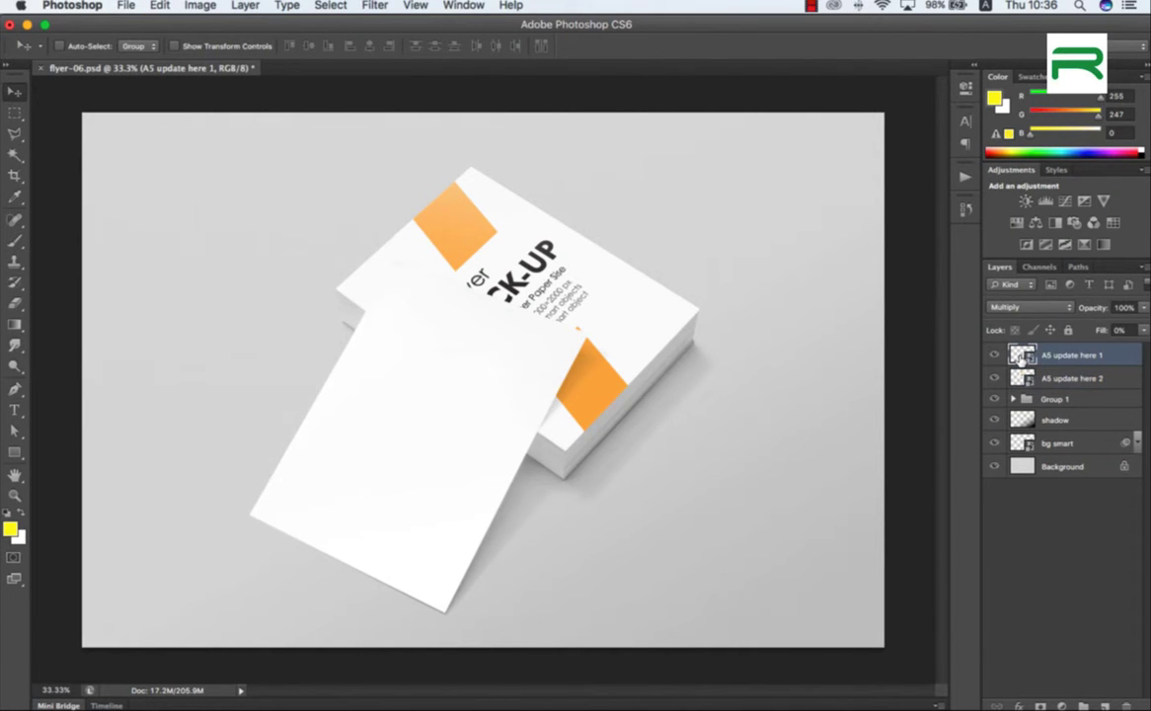
{"action": "double_click", "coordinate": [1025, 358]}
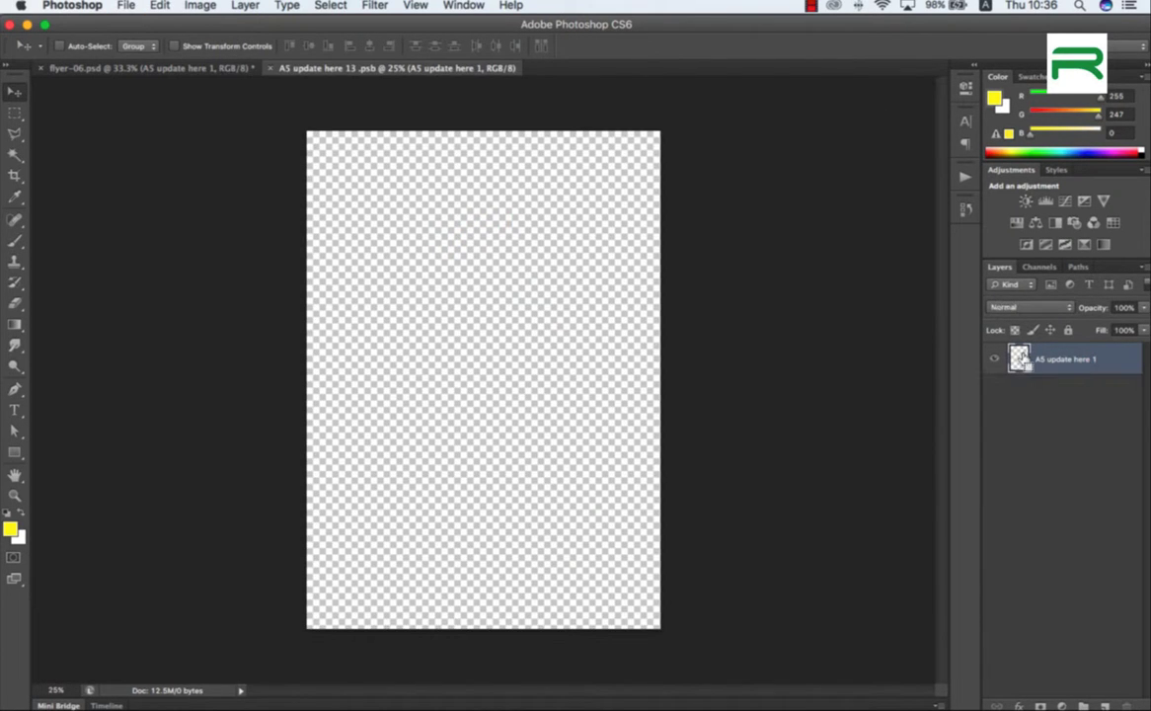
{"action": "key", "text": "super+w"}
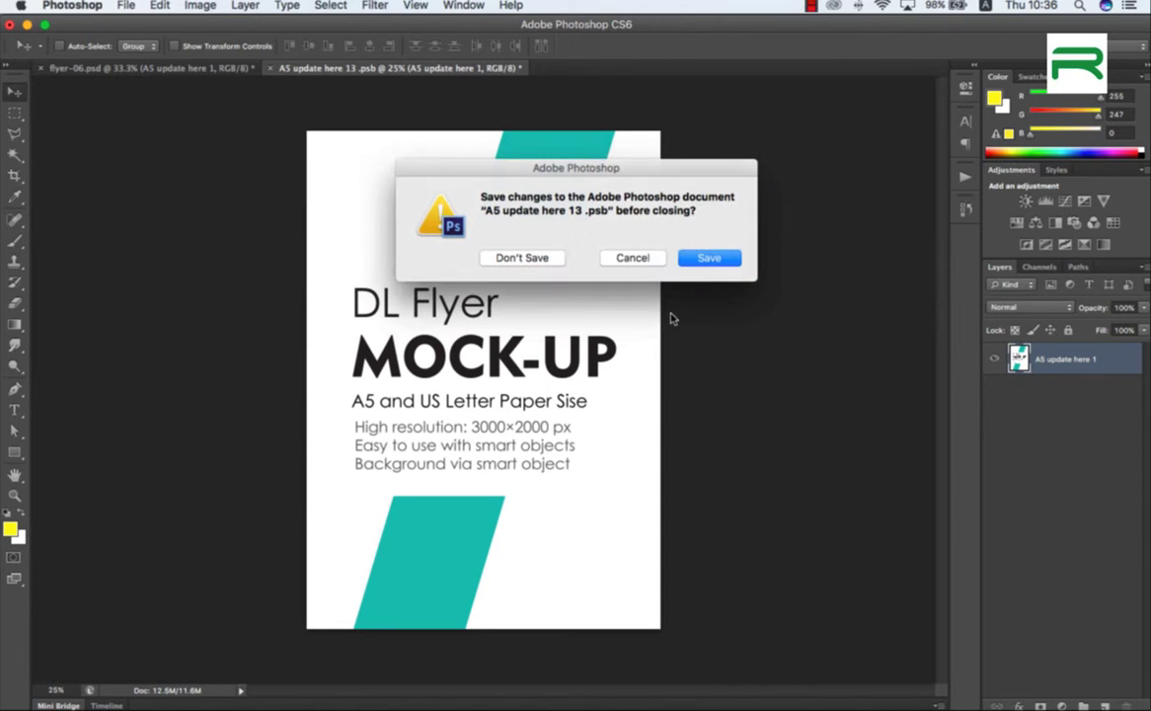
{"action": "left_click", "coordinate": [709, 258]}
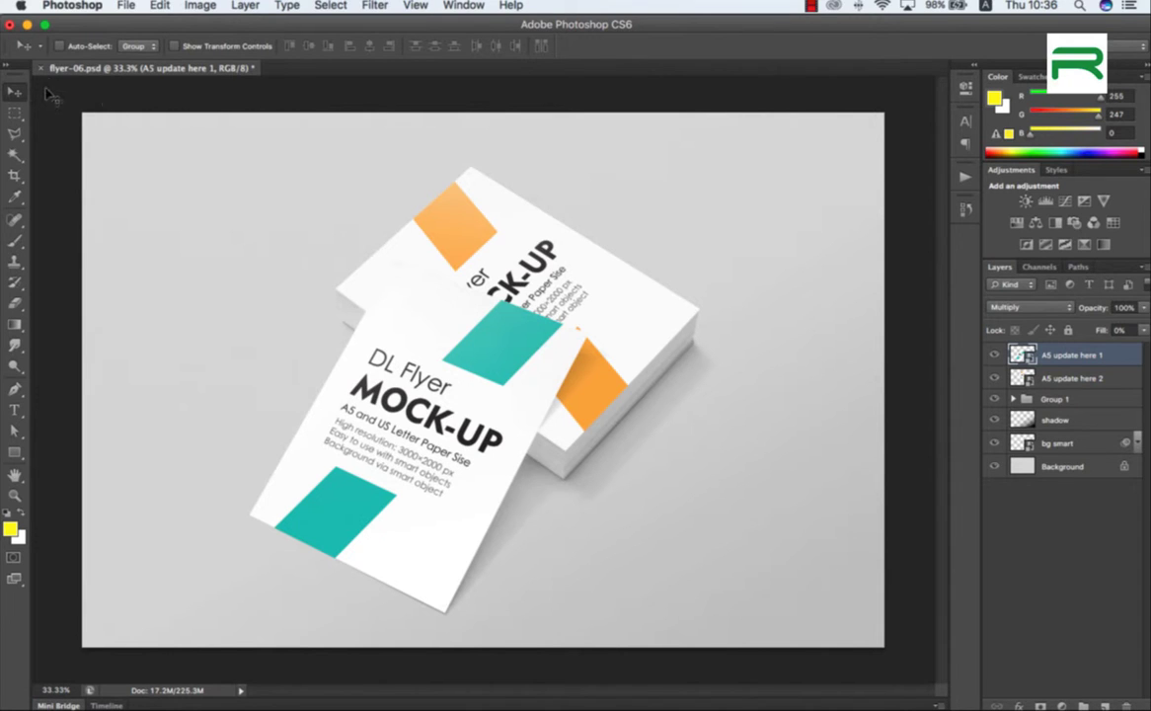
{"action": "key", "text": "super+w"}
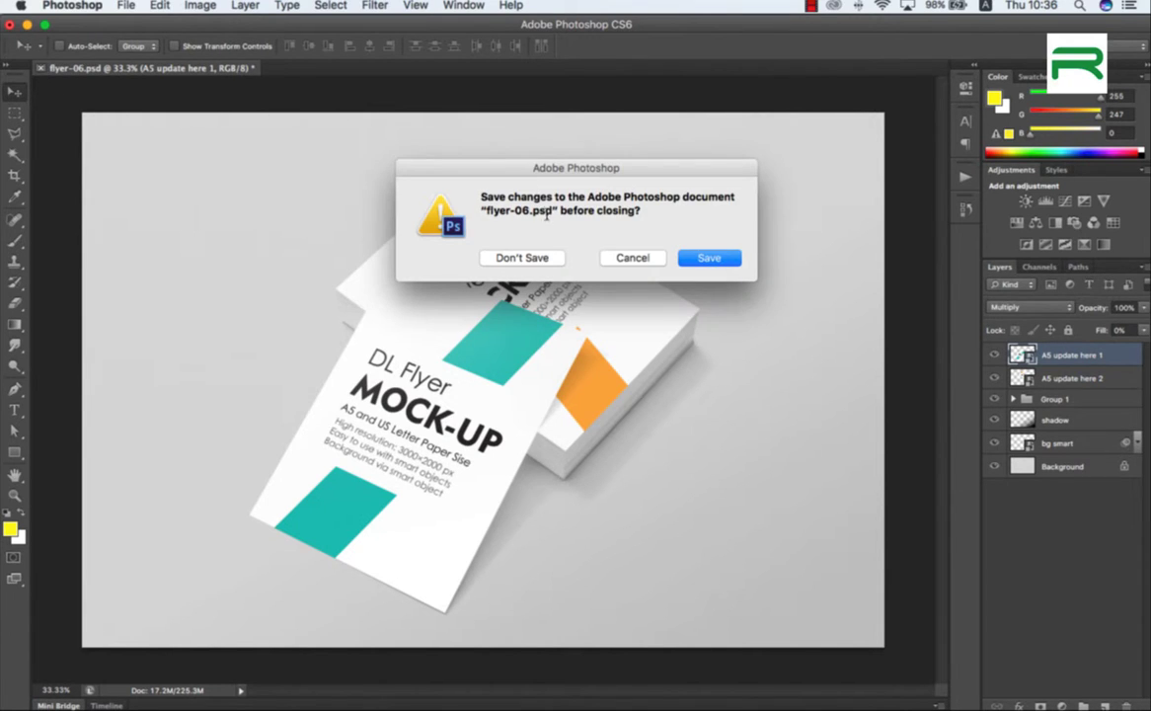
{"action": "left_click", "coordinate": [703, 257]}
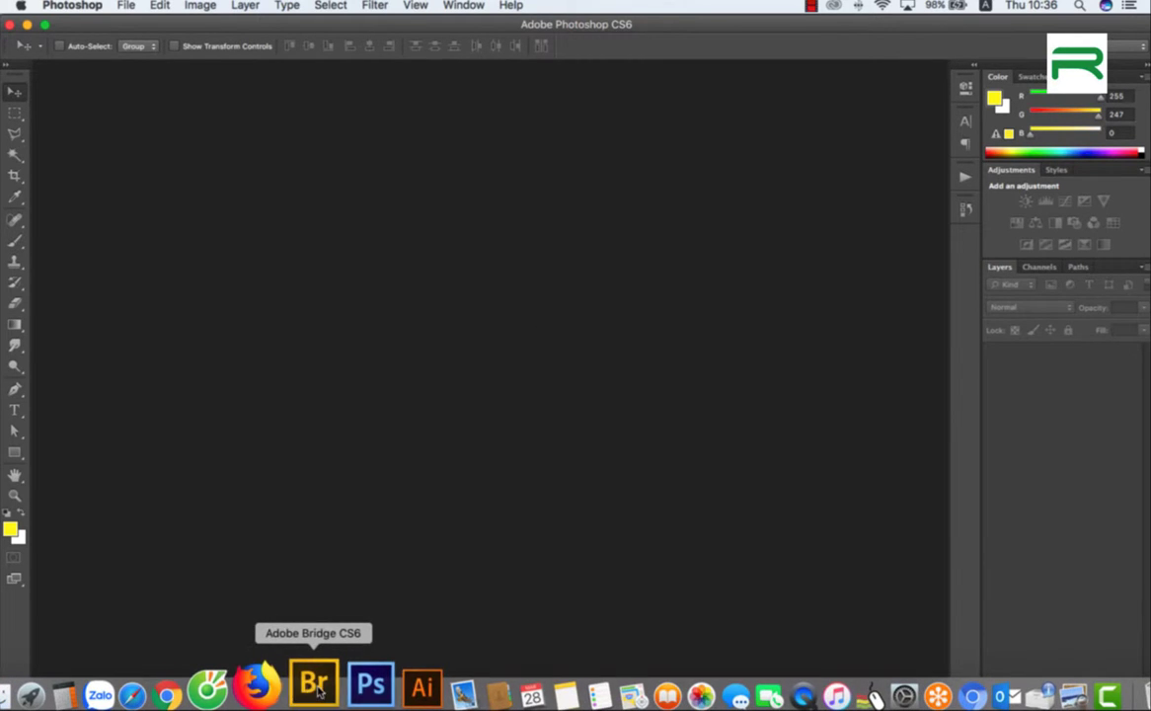
Open flyer-07.psd from Adobe Bridge and paste the teal artwork into its "A5 update here 1" smart object, saving and closing the contents
{"action": "left_click", "coordinate": [316, 683]}
{"action": "left_click", "coordinate": [776, 618]}
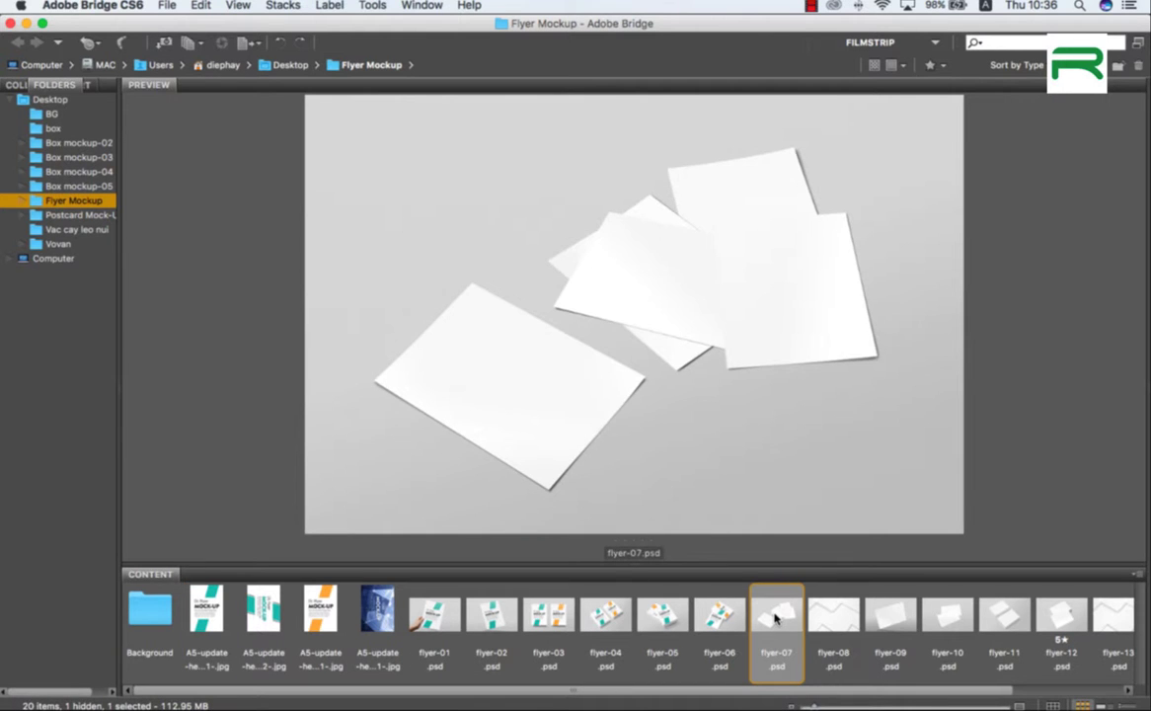
{"action": "double_click", "coordinate": [776, 618]}
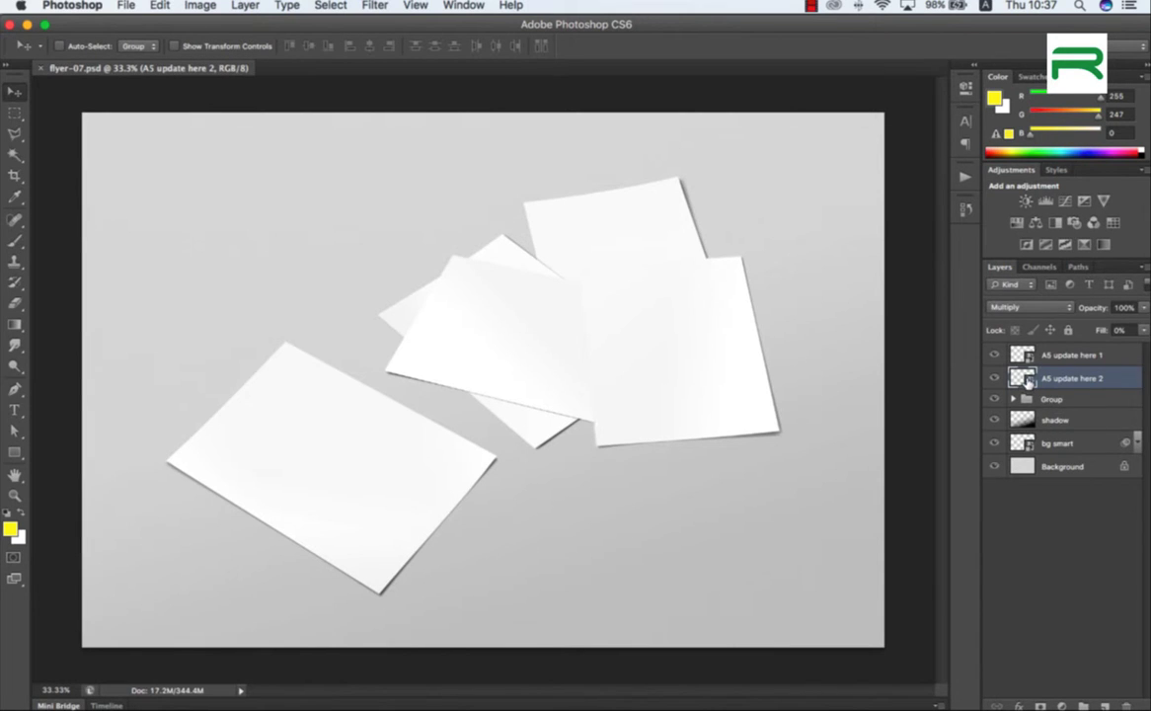
{"action": "left_click", "coordinate": [1028, 360]}
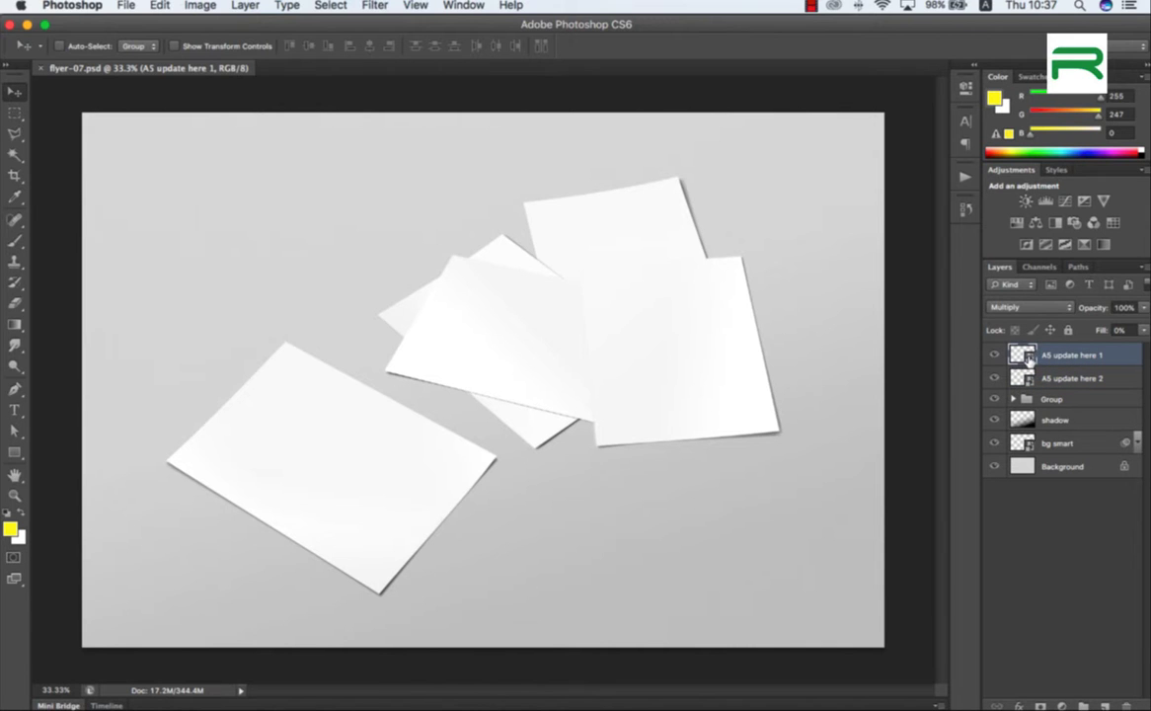
{"action": "double_click", "coordinate": [1022, 356]}
{"action": "left_click", "coordinate": [159, 6]}
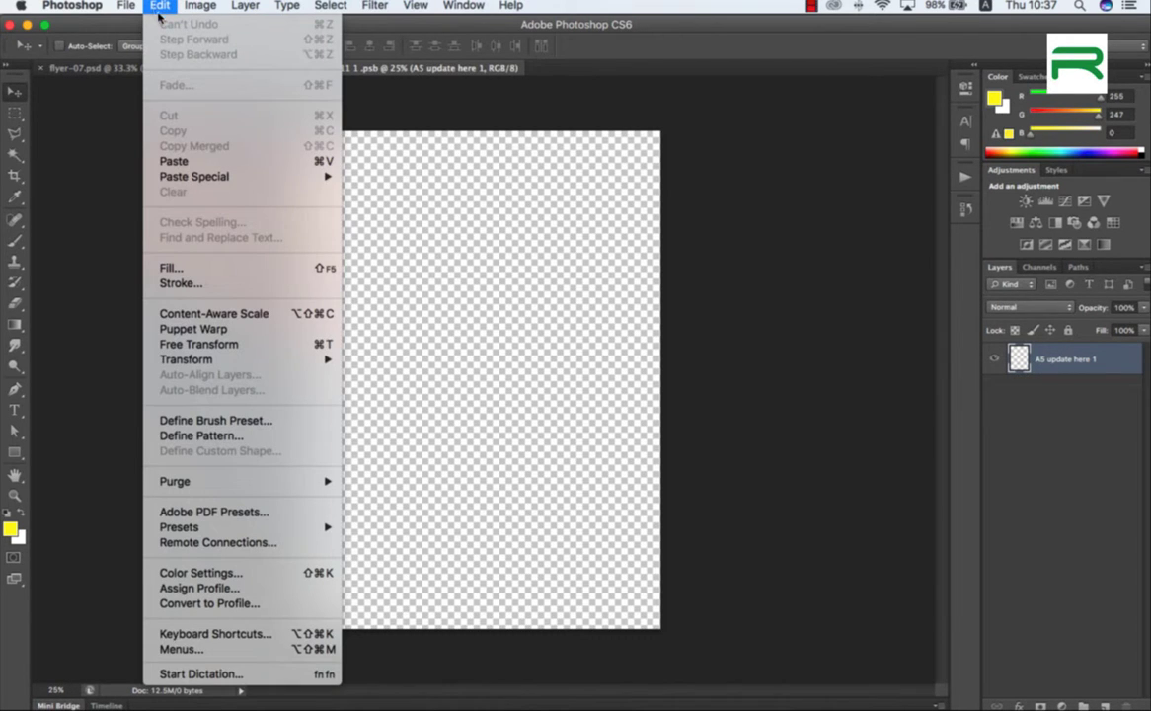
{"action": "left_click", "coordinate": [173, 161]}
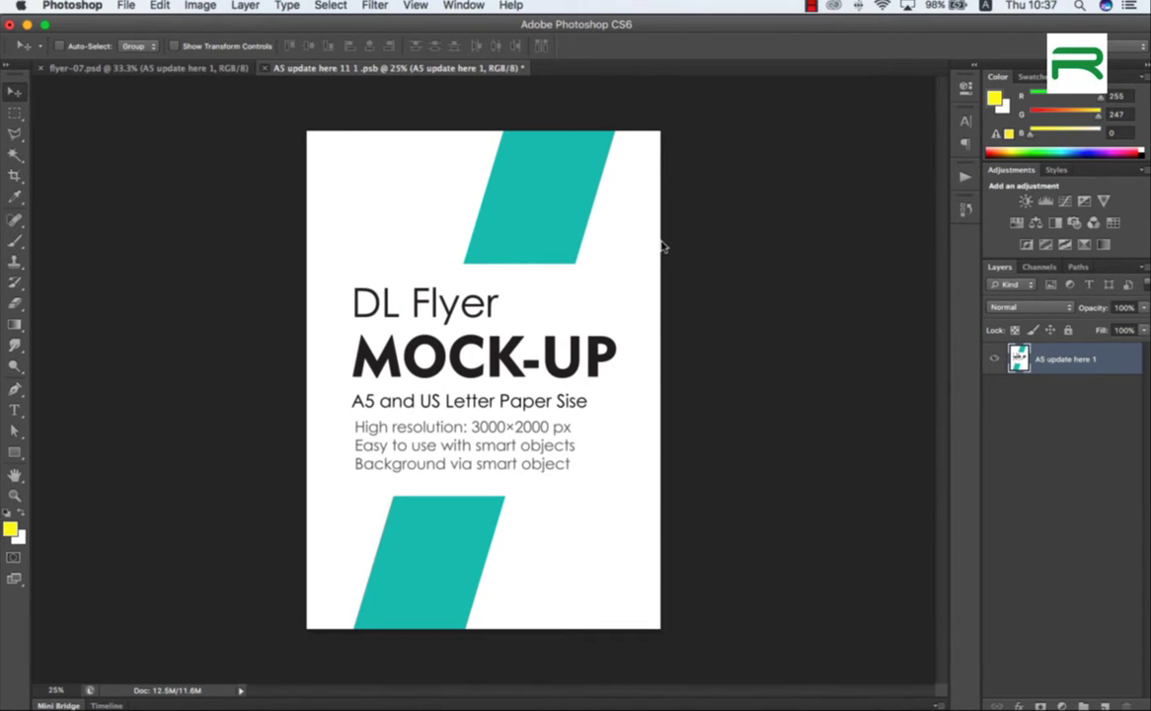
{"action": "key", "text": "super+w"}
{"action": "left_click", "coordinate": [710, 258]}
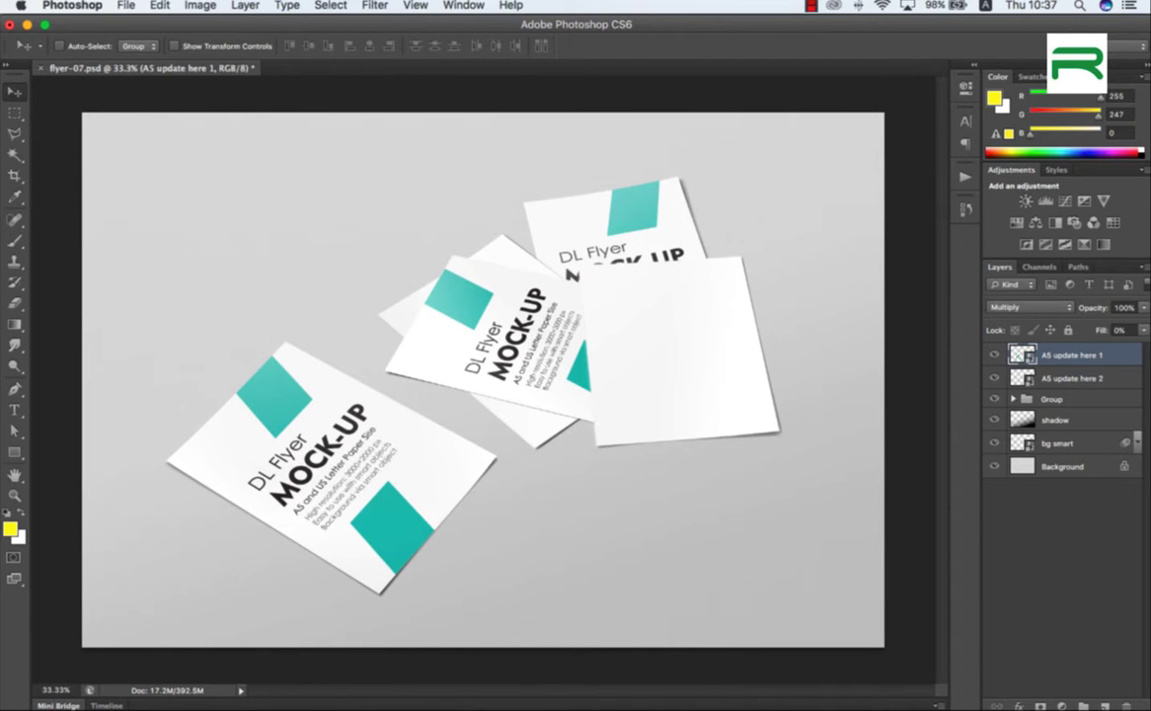
Switch to Adobe Bridge, open A5-update-here-21-.jpg in Photoshop CS6, copy the whole orange artwork and close the image
{"action": "left_click", "coordinate": [324, 691]}
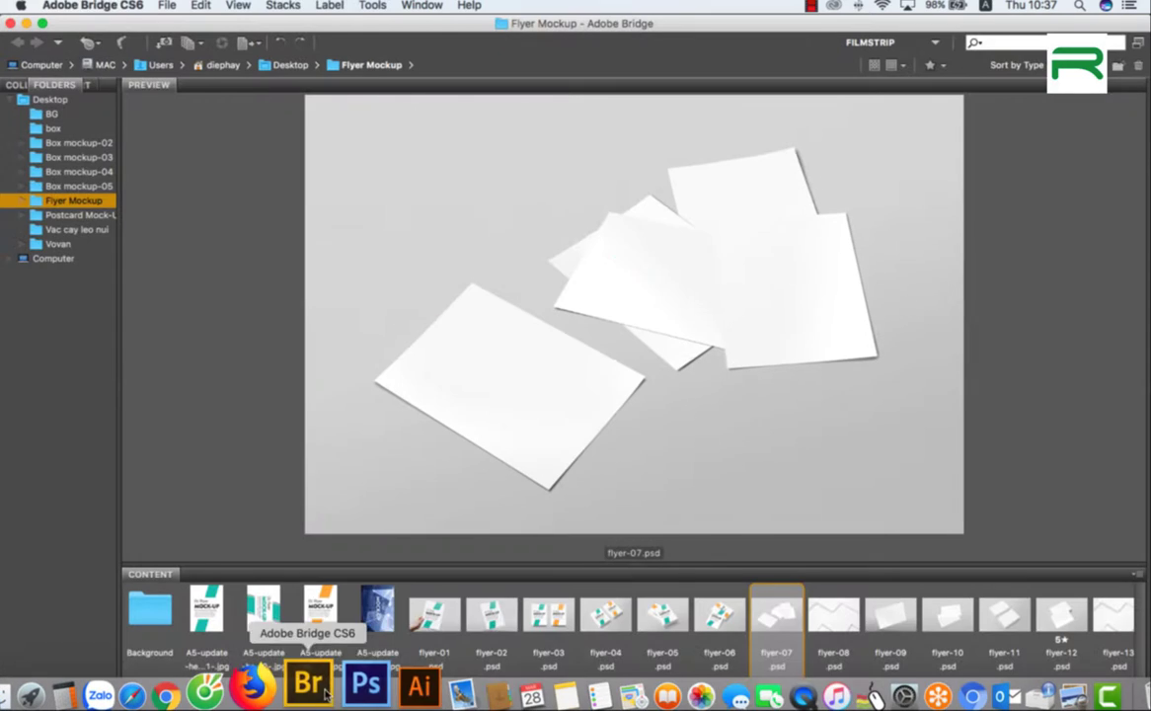
{"action": "left_click", "coordinate": [326, 612]}
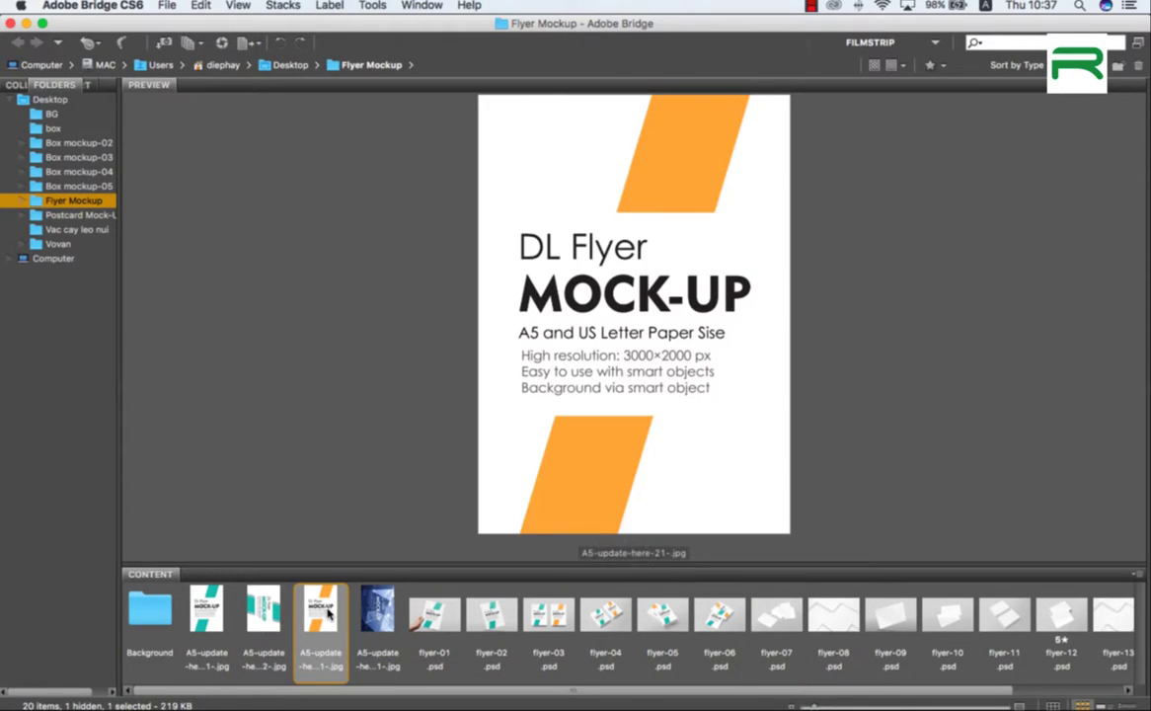
{"action": "double_click", "coordinate": [325, 612]}
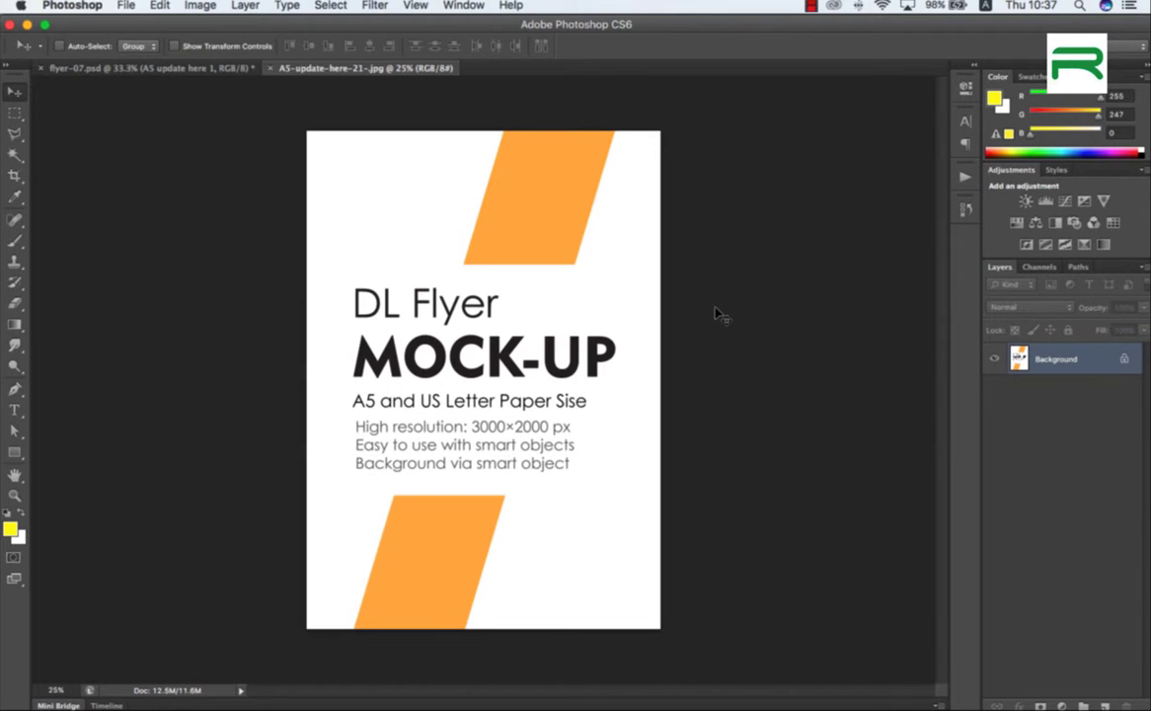
{"action": "key", "text": "super+a"}
{"action": "key", "text": "super+w"}
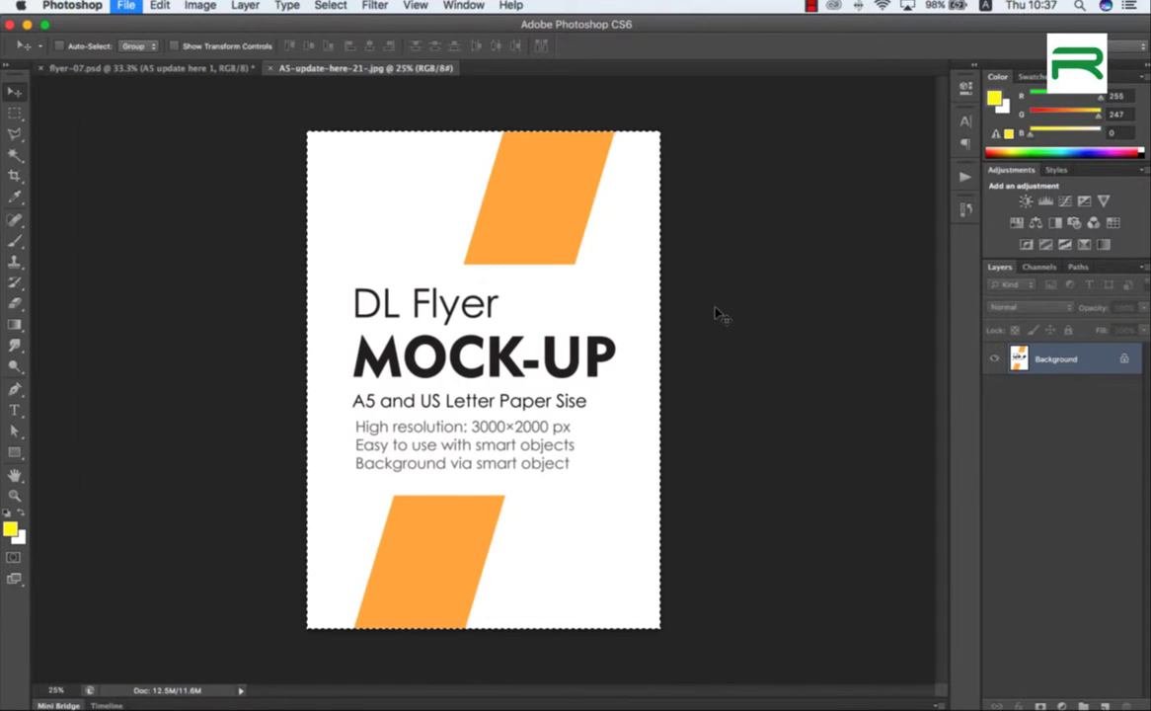
Paste the orange artwork into the "A5 update here 2" smart object of flyer-07.psd, saving and closing both its contents and the mockup
{"action": "left_click", "coordinate": [1028, 381]}
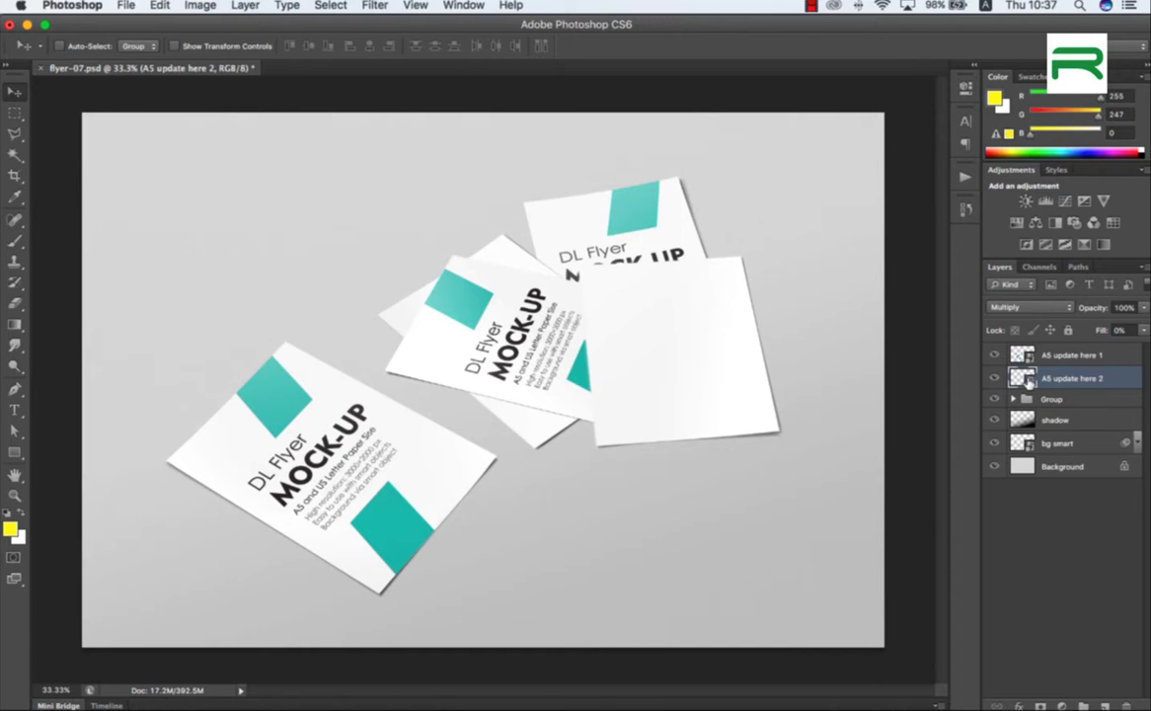
{"action": "double_click", "coordinate": [1028, 379]}
{"action": "key", "text": "super+v"}
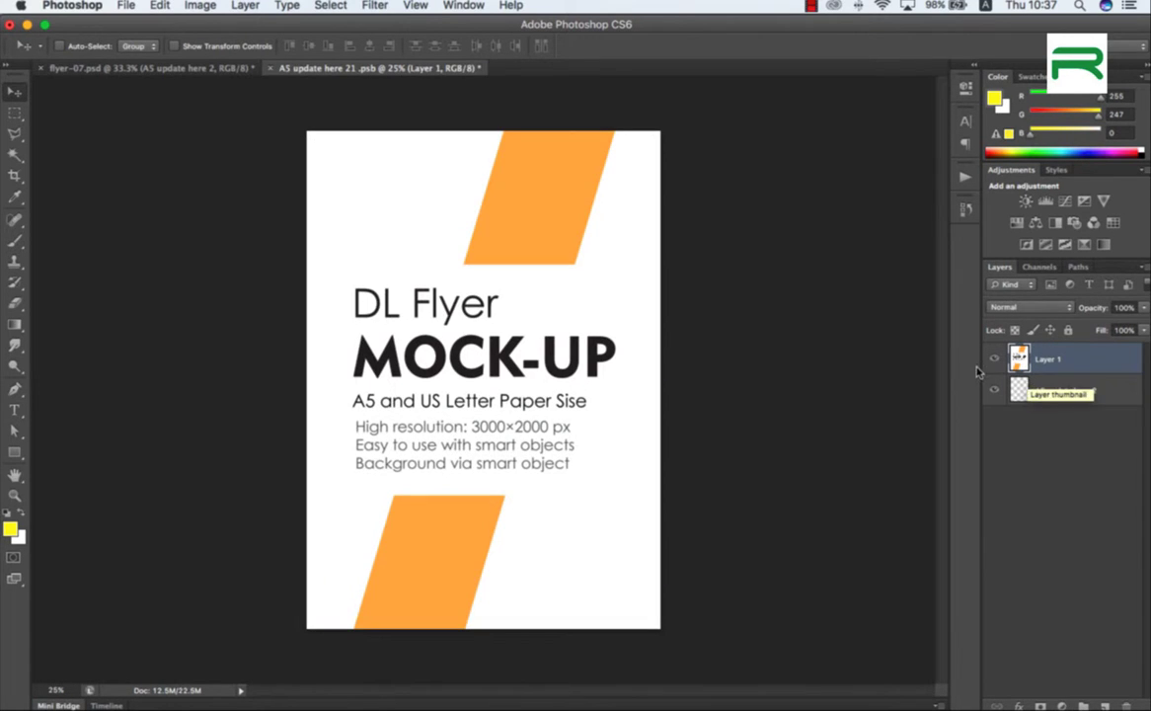
{"action": "key", "text": "super+w"}
{"action": "left_click", "coordinate": [710, 258]}
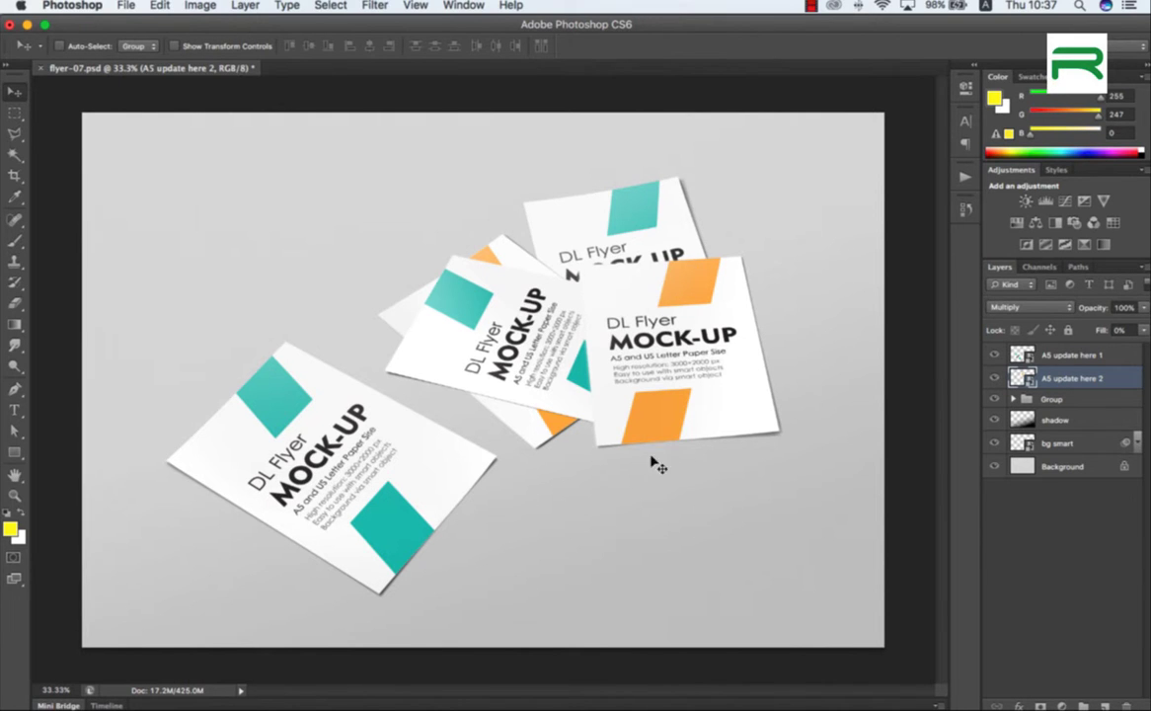
{"action": "key", "text": "super+w"}
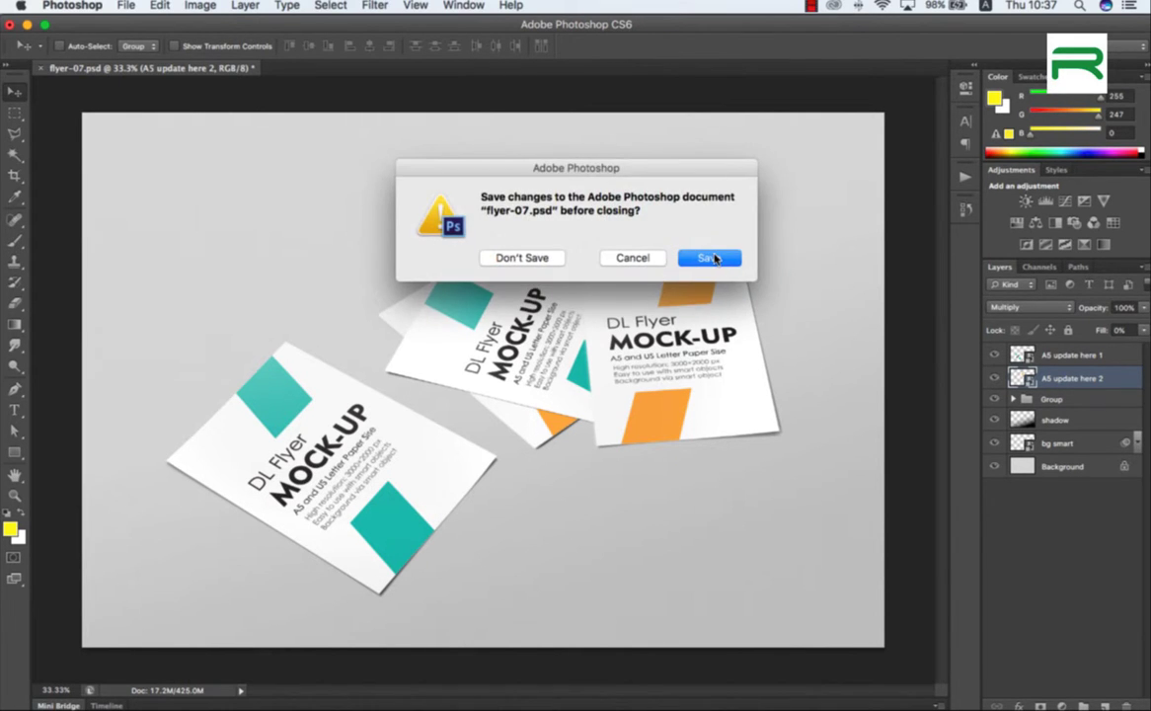
{"action": "left_click", "coordinate": [709, 259]}
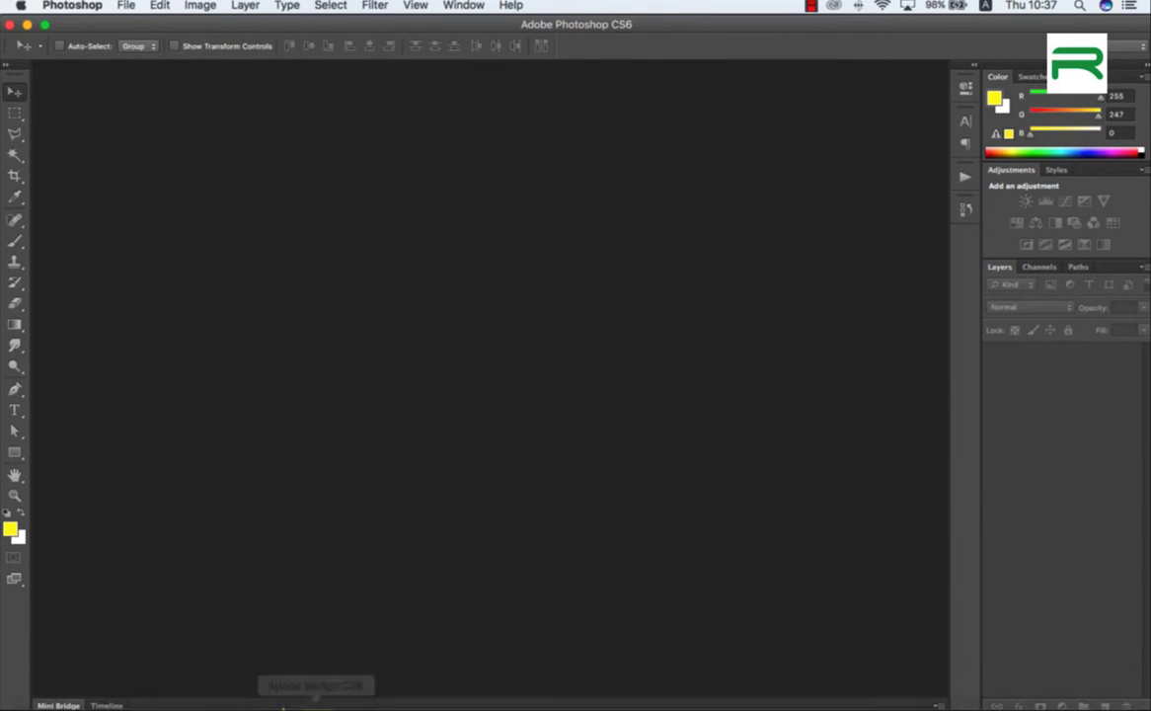
Switch to Adobe Bridge, open flyer-08.psd and paste the orange artwork into its "A5 update here" smart object, saving and closing the contents
{"action": "left_click", "coordinate": [318, 681]}
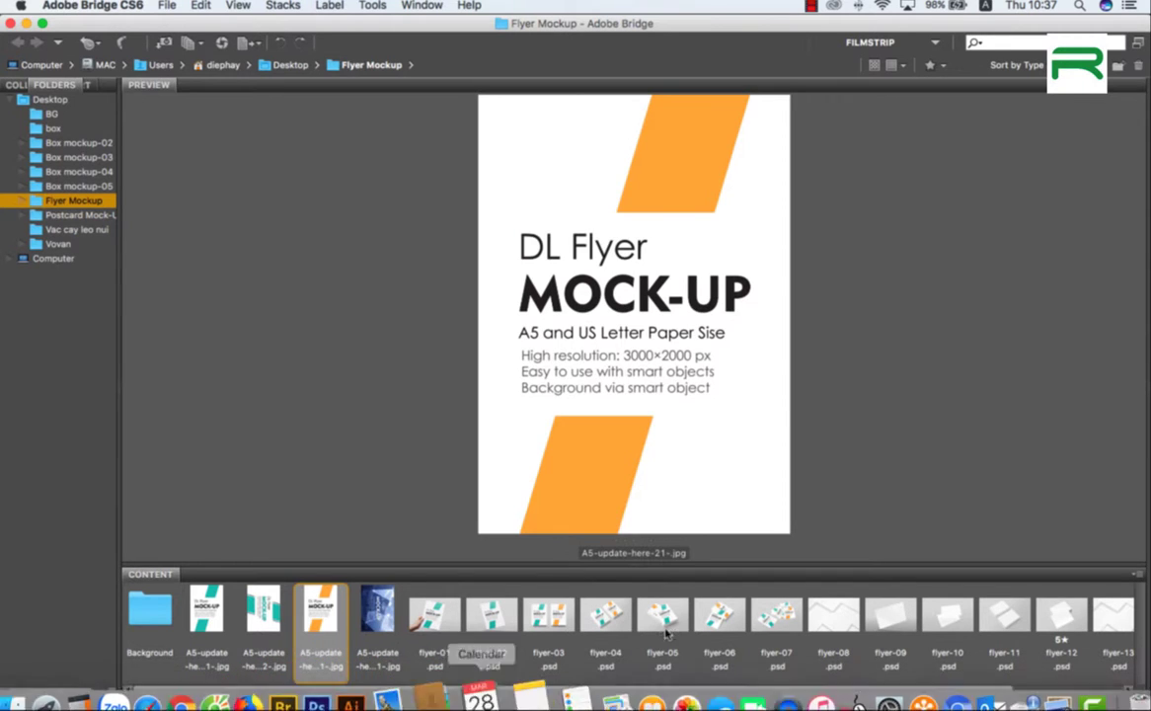
{"action": "left_click", "coordinate": [834, 621]}
{"action": "double_click", "coordinate": [834, 622]}
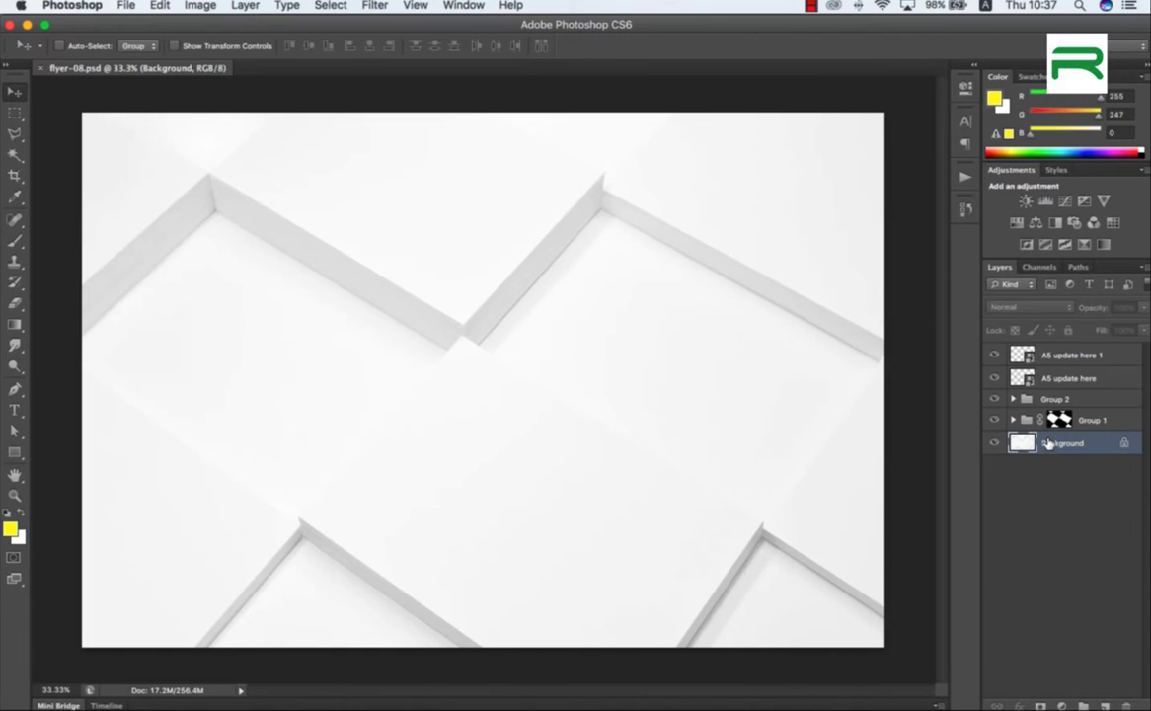
{"action": "left_click", "coordinate": [1026, 357]}
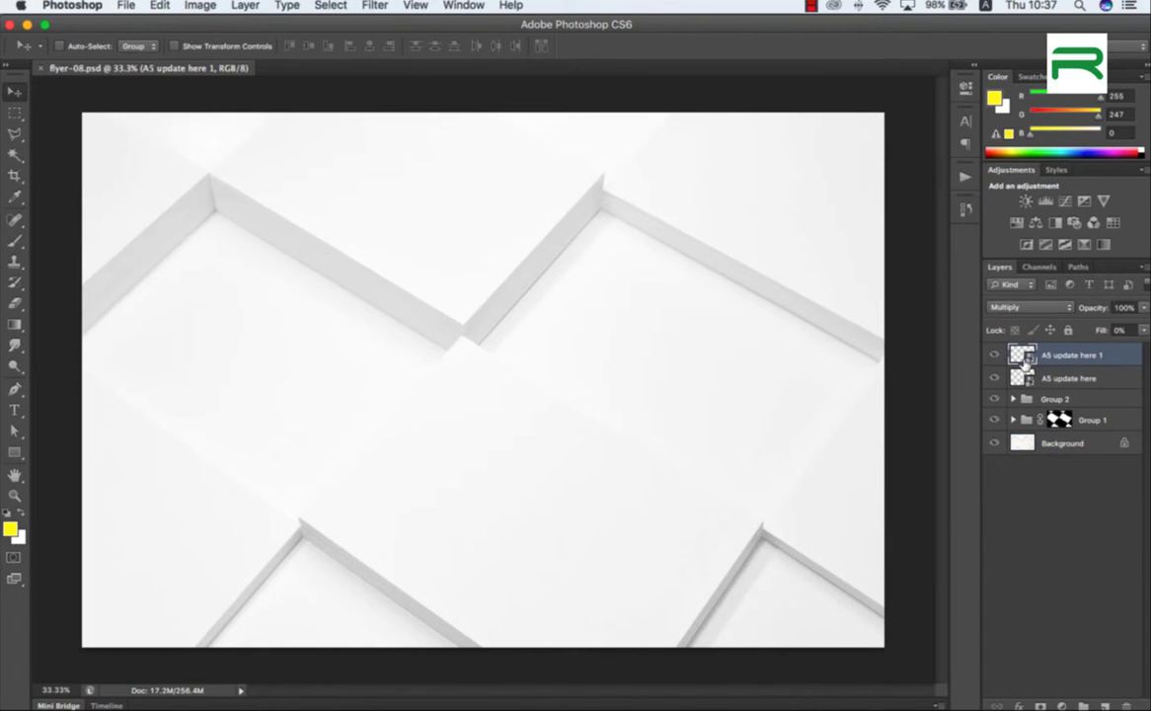
{"action": "left_click", "coordinate": [1026, 379]}
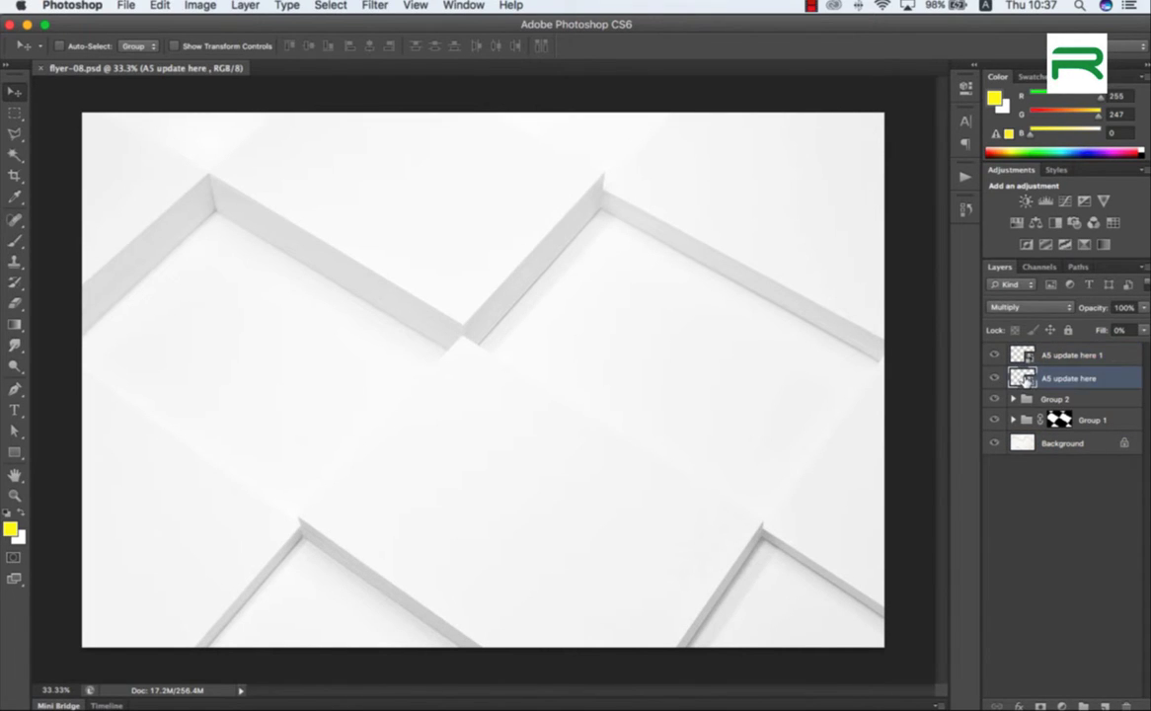
{"action": "double_click", "coordinate": [1026, 379]}
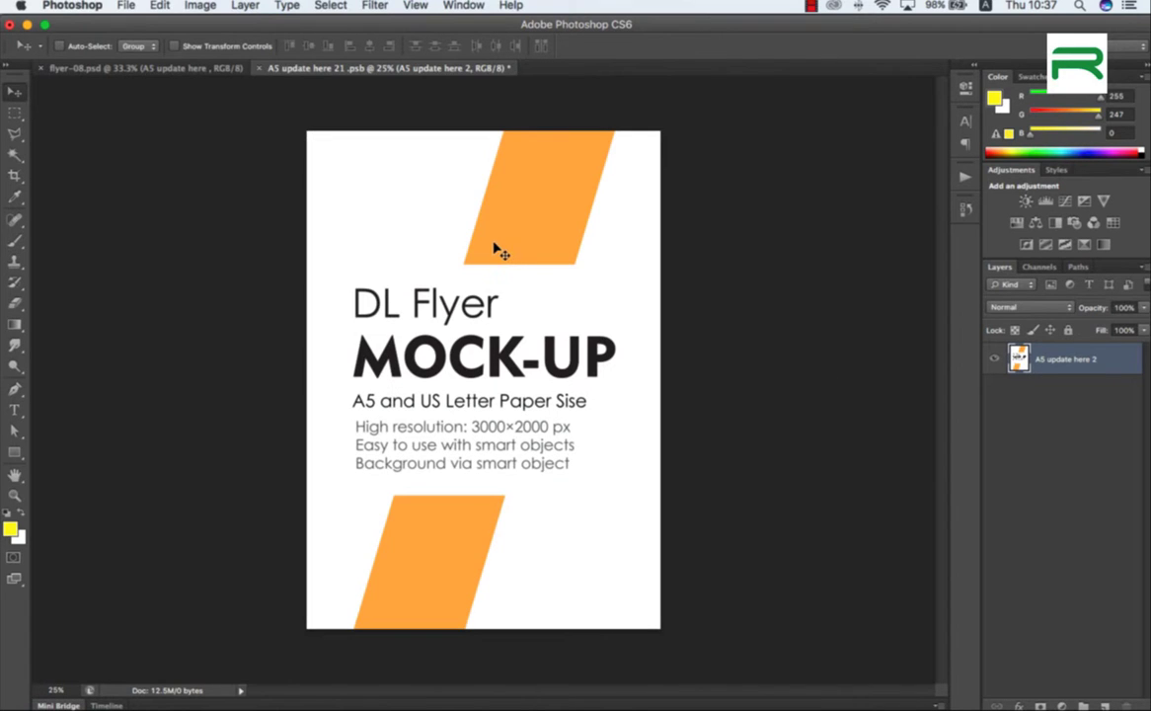
{"action": "key", "text": "super+w"}
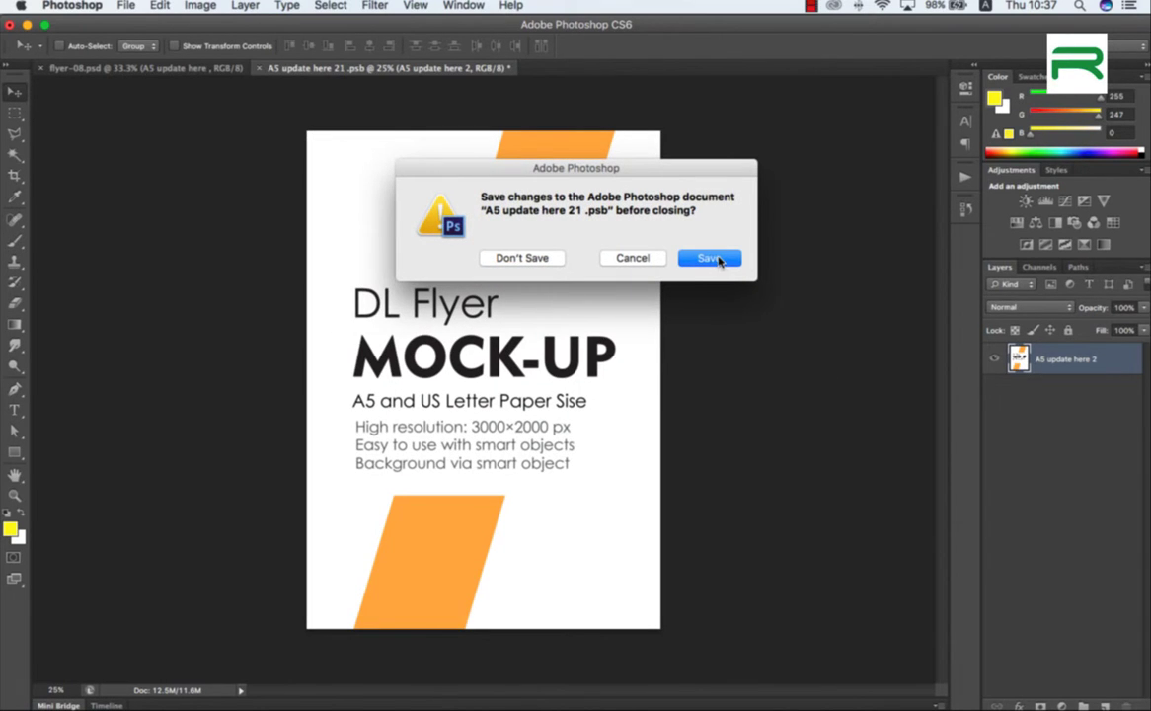
{"action": "left_click", "coordinate": [709, 257]}
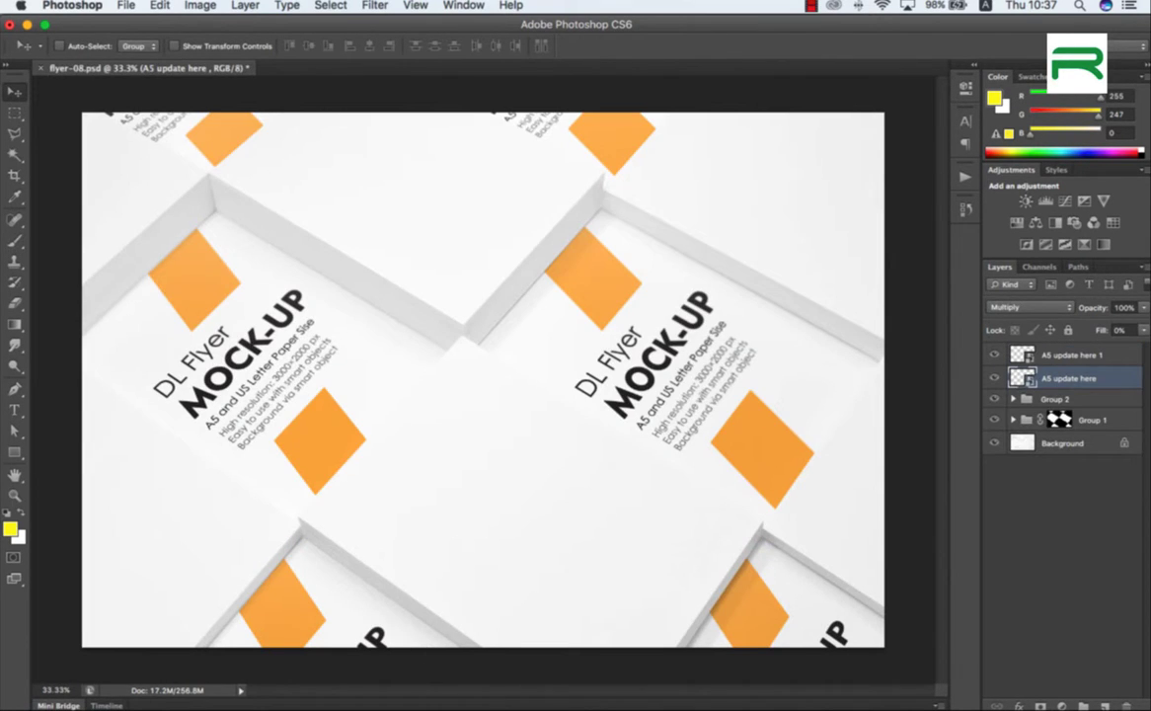
Switch to Adobe Bridge, open A5-update-here-11-.jpg in Photoshop CS6, copy the whole teal artwork and close the image
{"action": "left_click", "coordinate": [316, 683]}
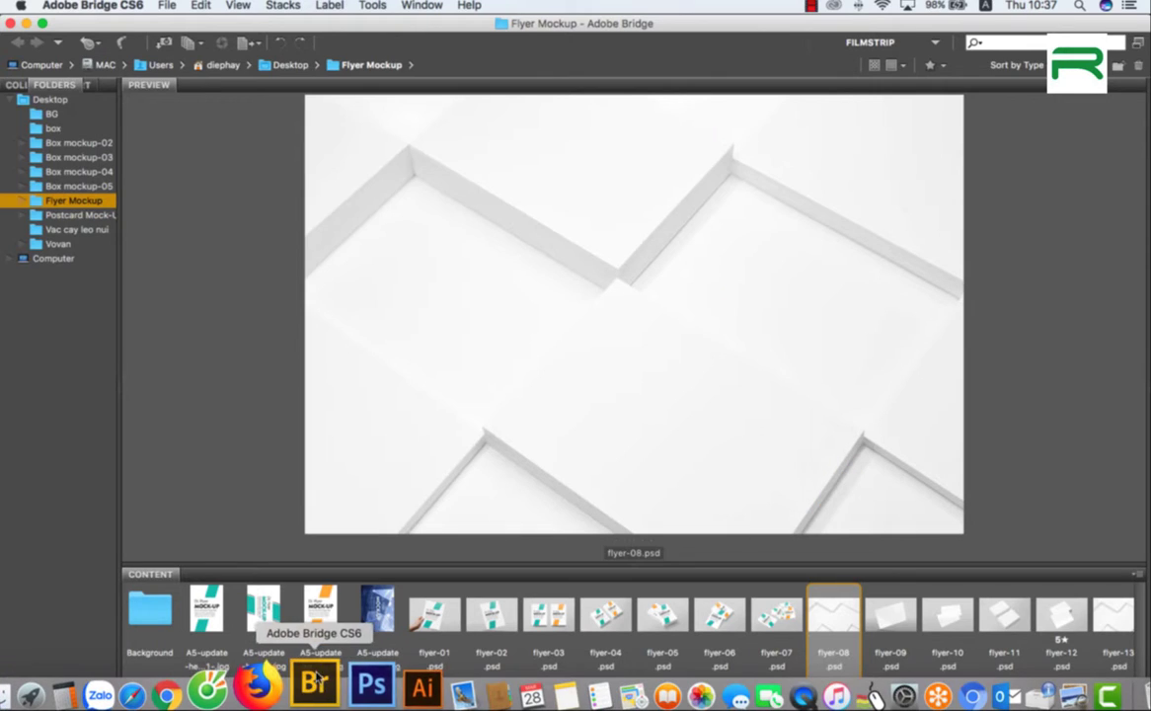
{"action": "left_click", "coordinate": [210, 604]}
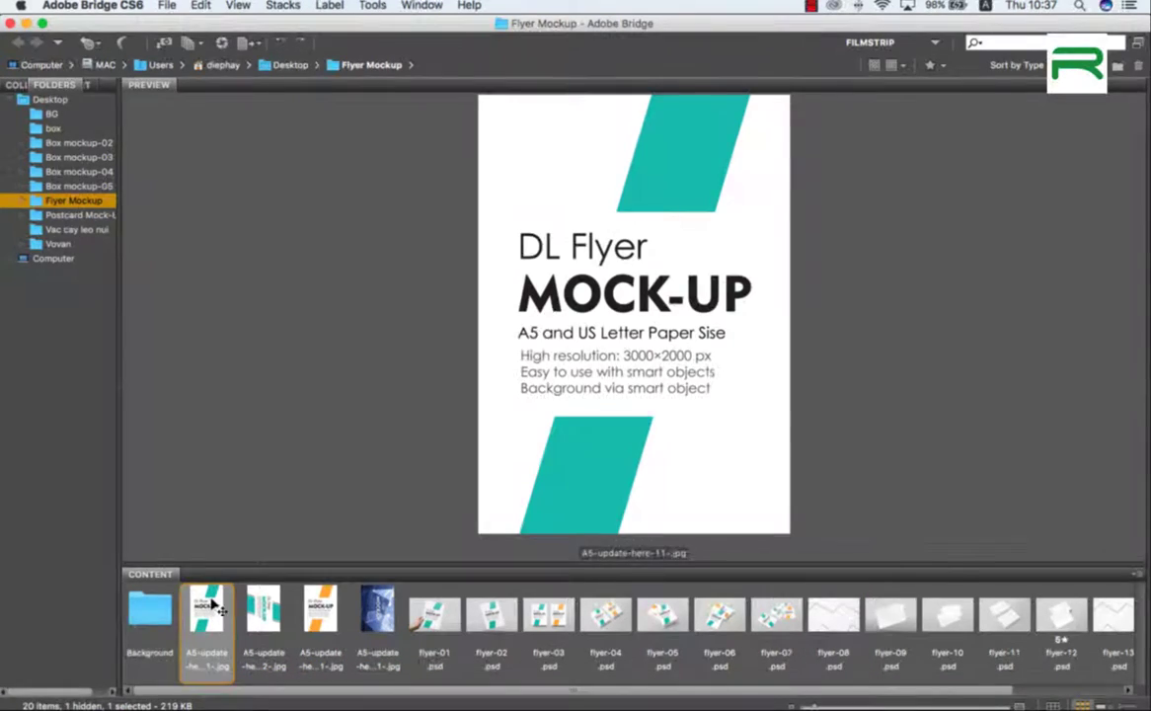
{"action": "double_click", "coordinate": [209, 606]}
{"action": "key", "text": "super+c"}
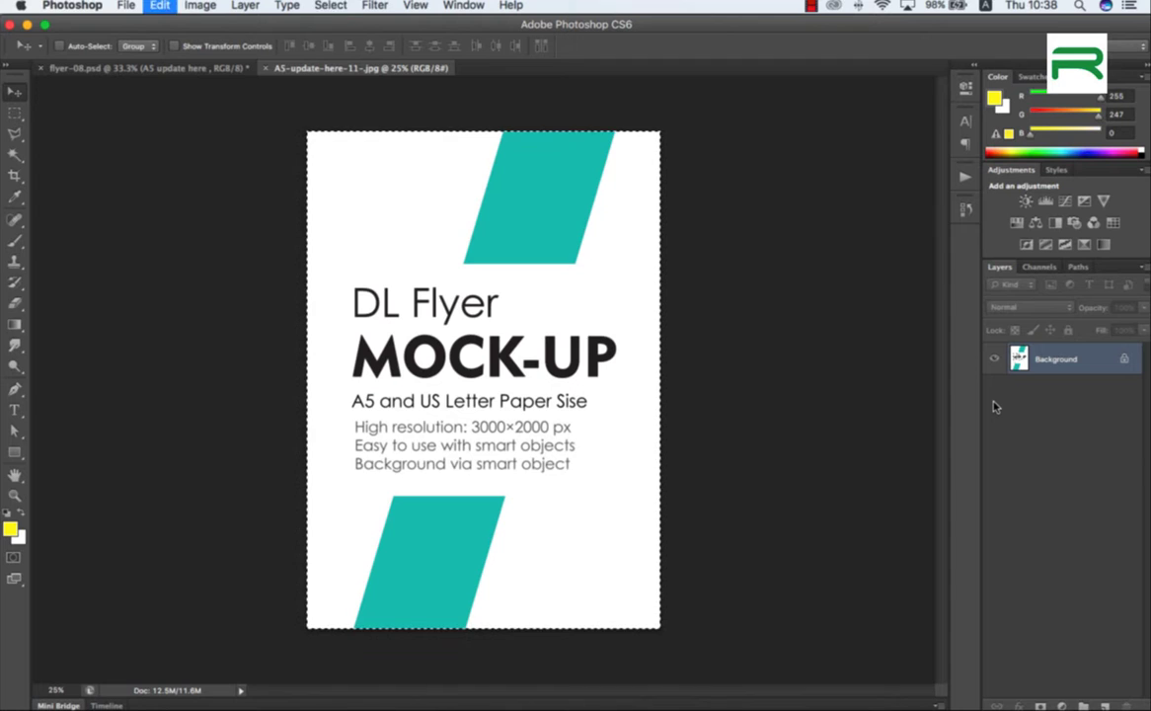
{"action": "key", "text": "super+w"}
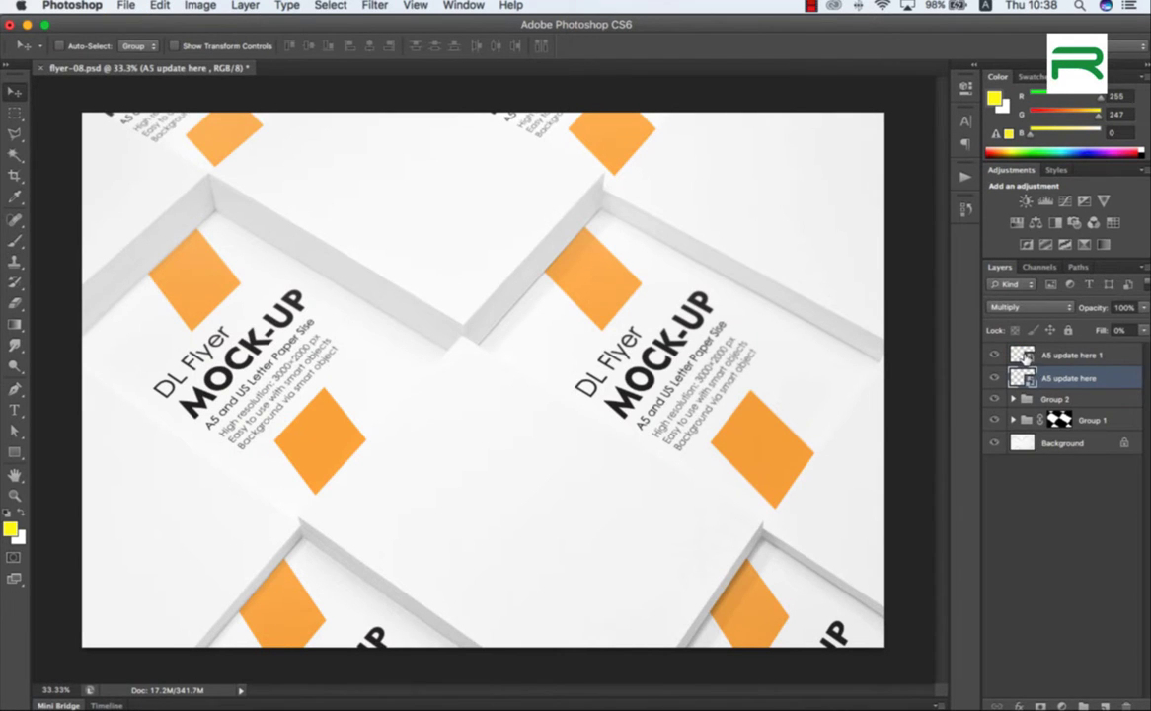
Paste the teal artwork into the "A5 update here 1" smart object of flyer-08.psd, saving and closing both its contents and the mockup
{"action": "left_click", "coordinate": [1029, 356]}
{"action": "double_click", "coordinate": [1030, 358]}
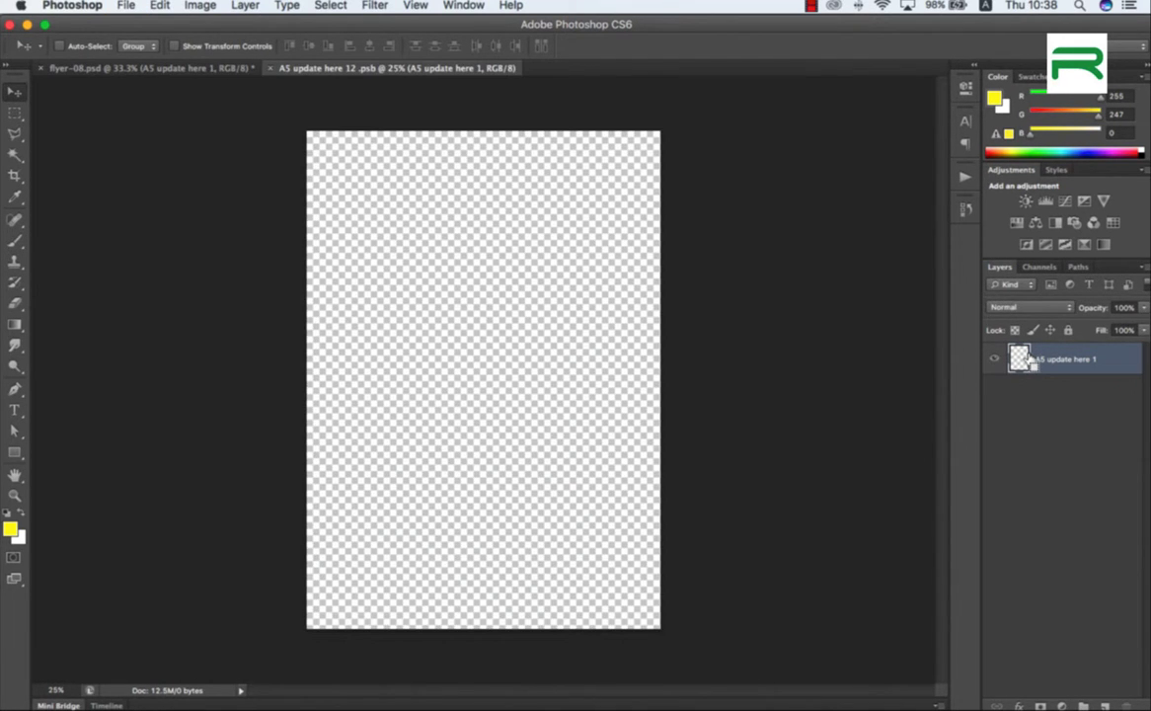
{"action": "key", "text": "super+v"}
{"action": "key", "text": "super+w"}
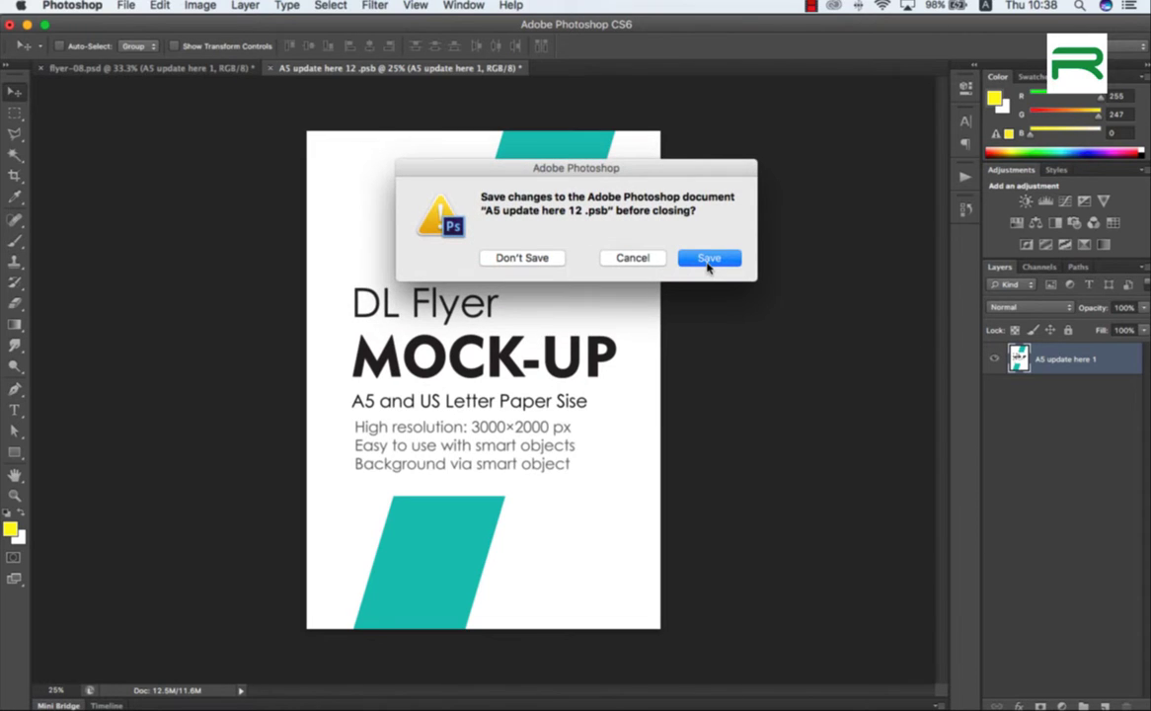
{"action": "left_click", "coordinate": [708, 258]}
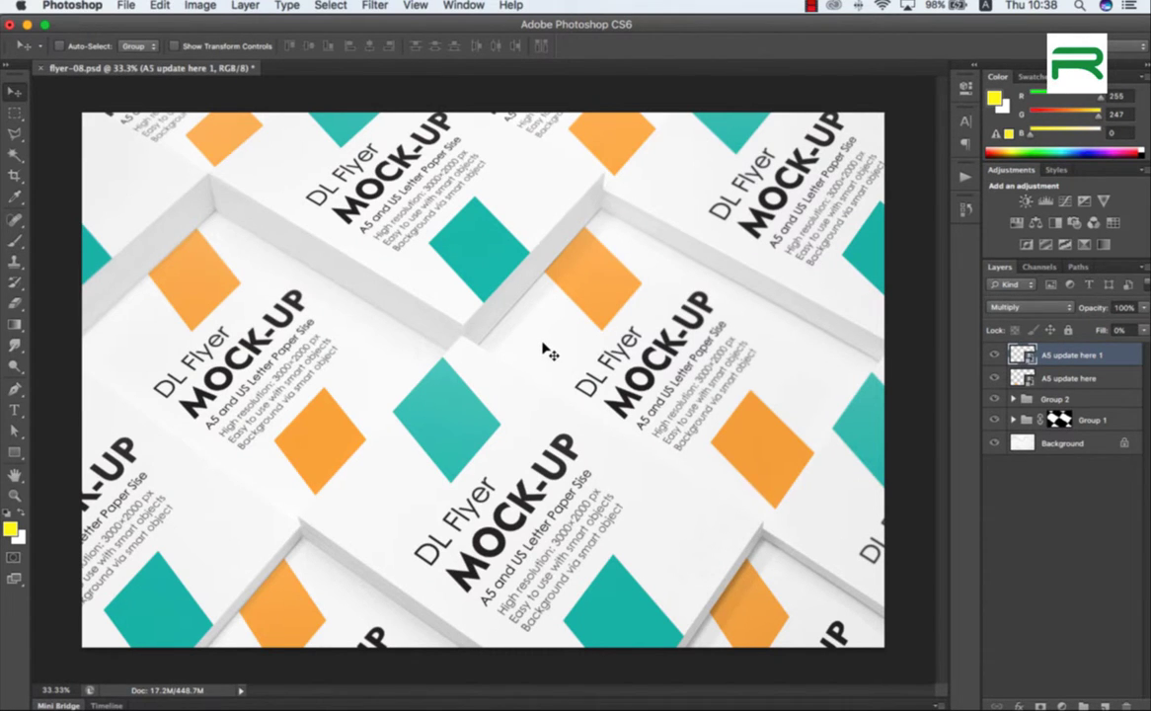
{"action": "key", "text": "super+w"}
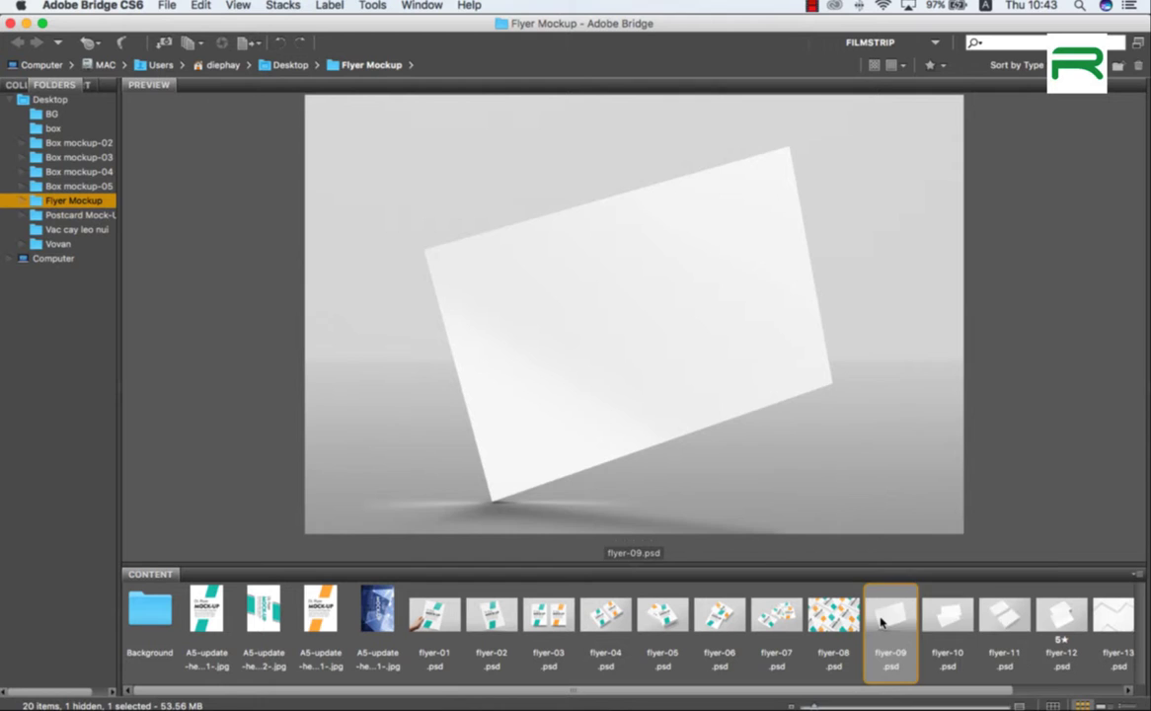
Open flyer-09.psd from Adobe Bridge with Adobe Photoshop CS6
{"action": "right_click", "coordinate": [882, 621]}
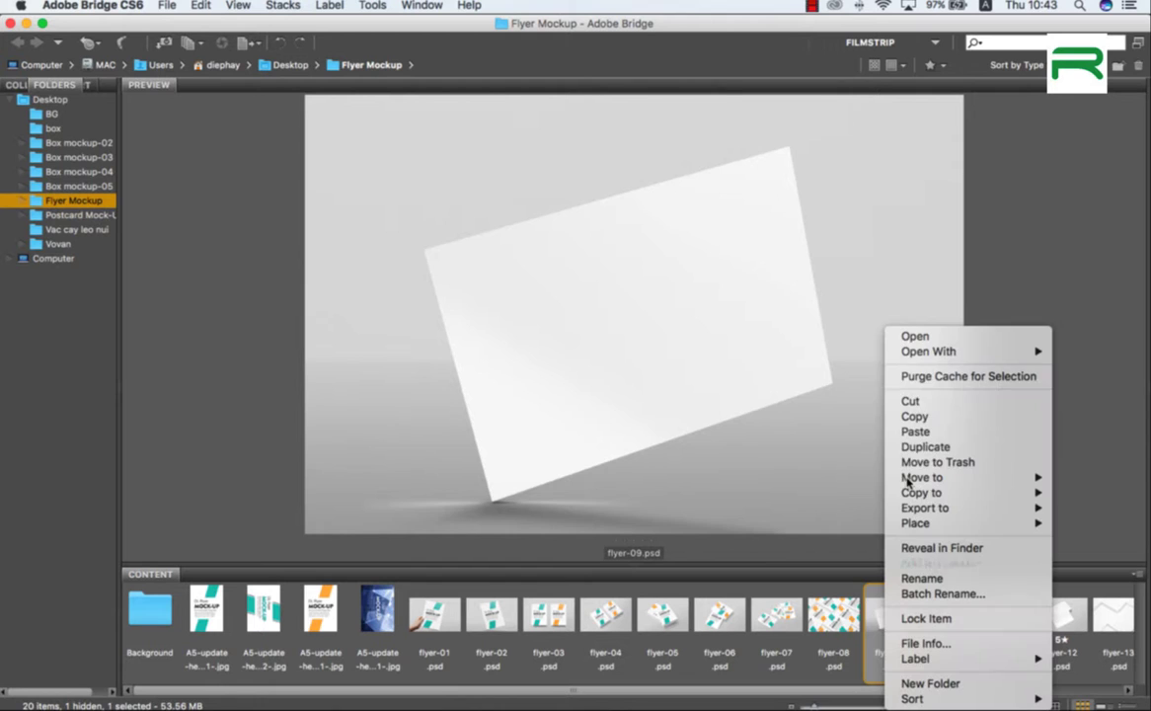
{"action": "mouse_move", "coordinate": [928, 351]}
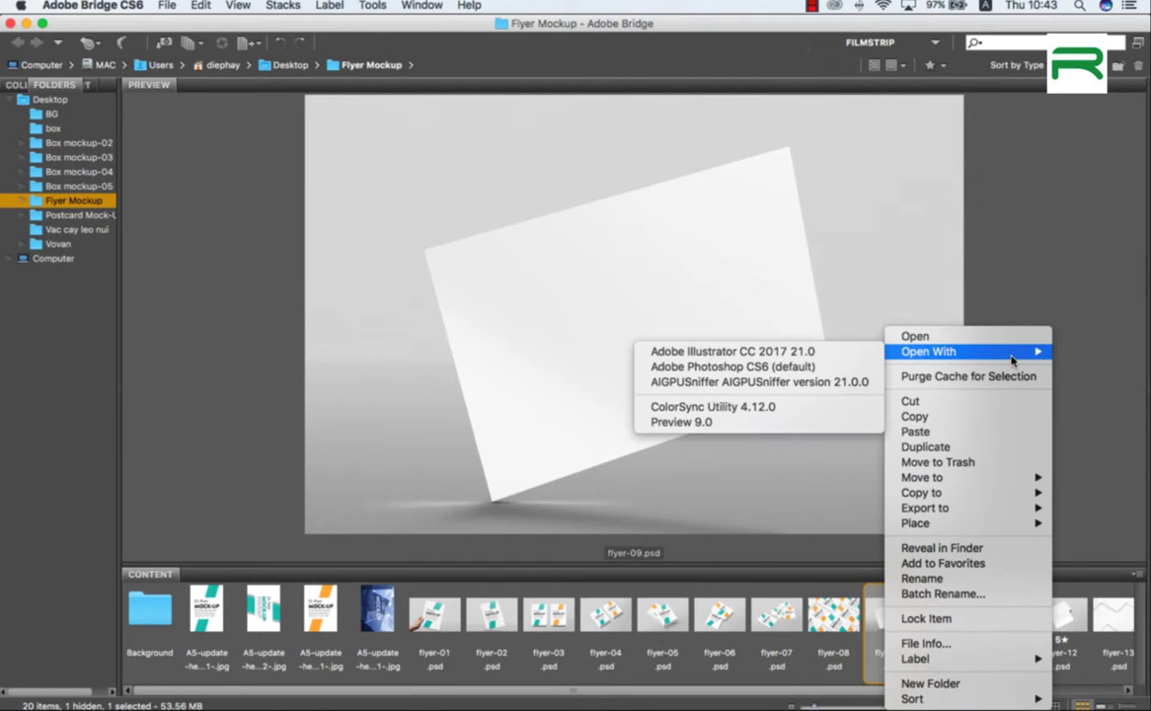
{"action": "left_click", "coordinate": [805, 366]}
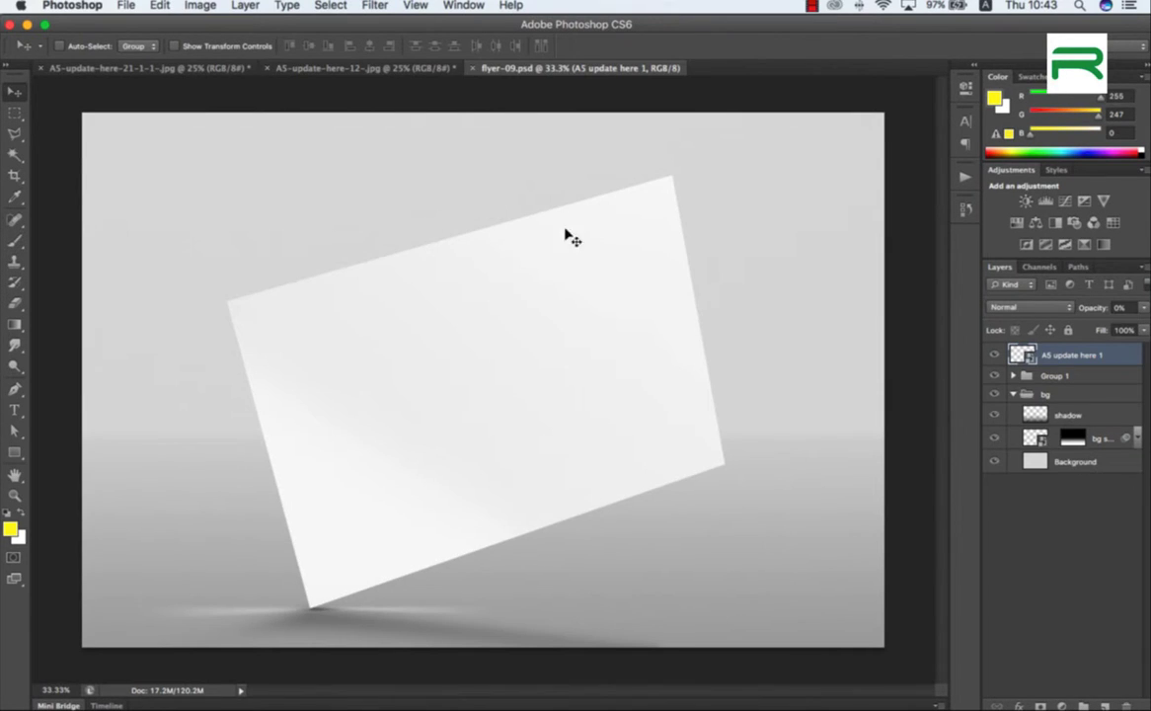
Select and copy the whole blue building artwork in the open A5-update-here-21-1-1-.jpg image
{"action": "left_click", "coordinate": [209, 69]}
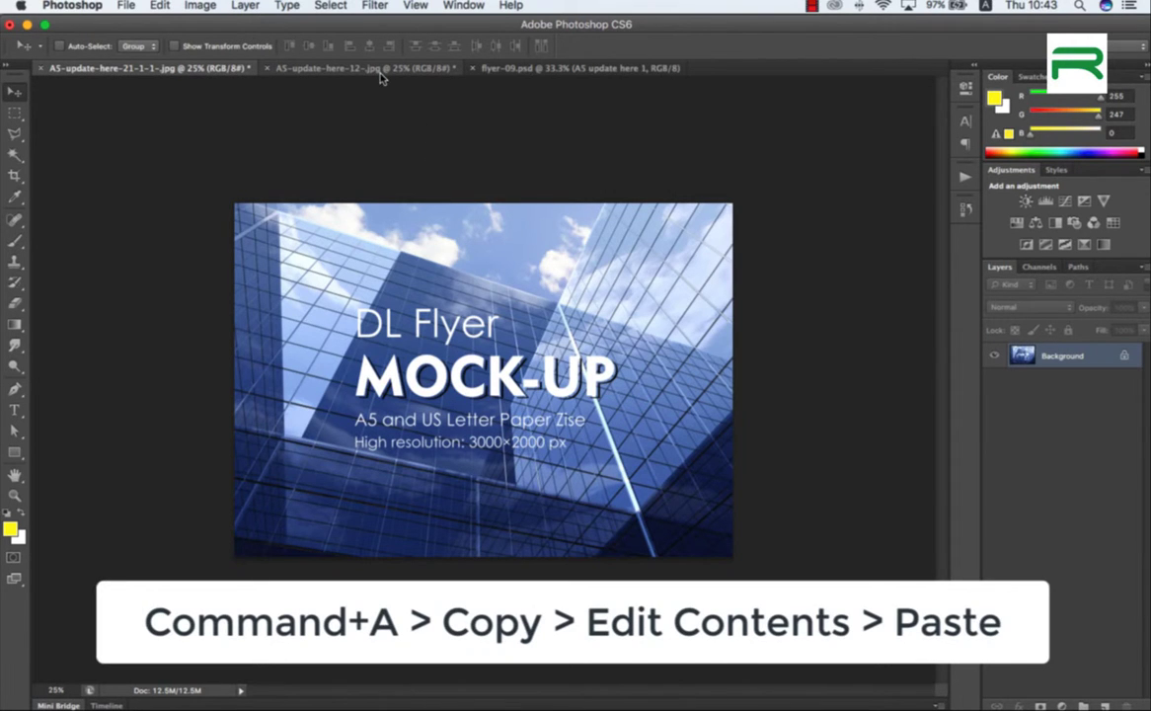
{"action": "left_click", "coordinate": [331, 6]}
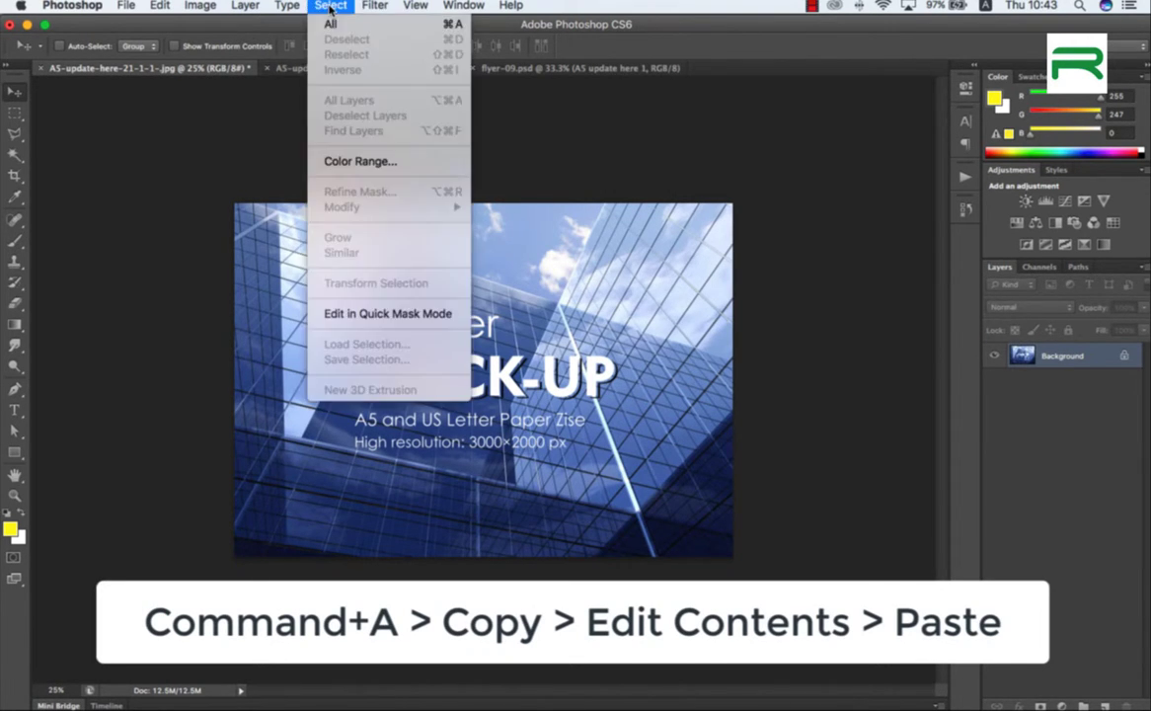
{"action": "left_click", "coordinate": [310, 23]}
{"action": "left_click", "coordinate": [158, 6]}
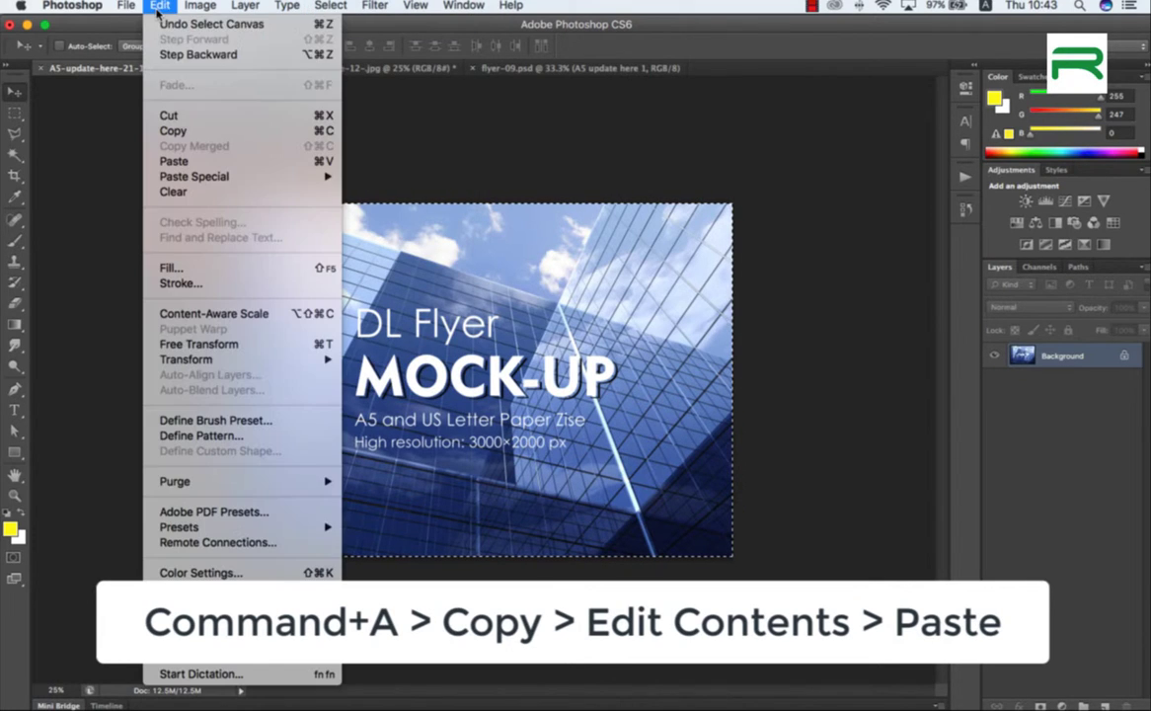
{"action": "left_click", "coordinate": [174, 132]}
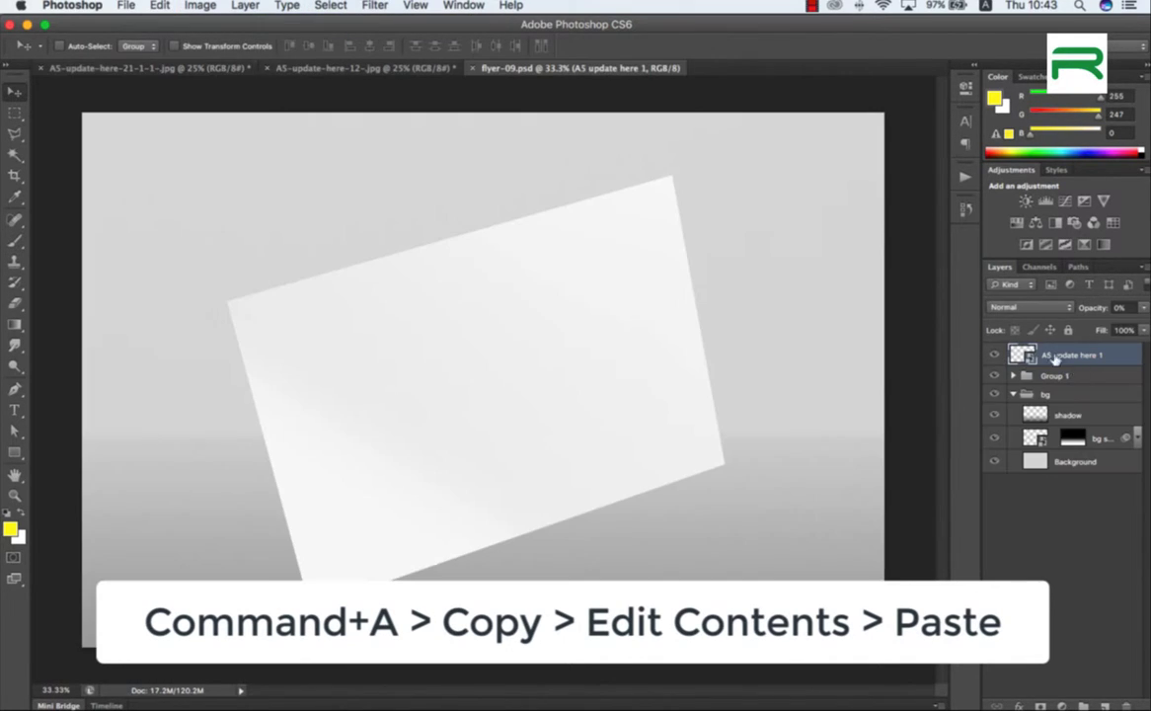
Paste the blue building artwork into the "A5 update here 1" smart object of flyer-09.psd, saving and closing both its contents and the mockup
{"action": "right_click", "coordinate": [1031, 357]}
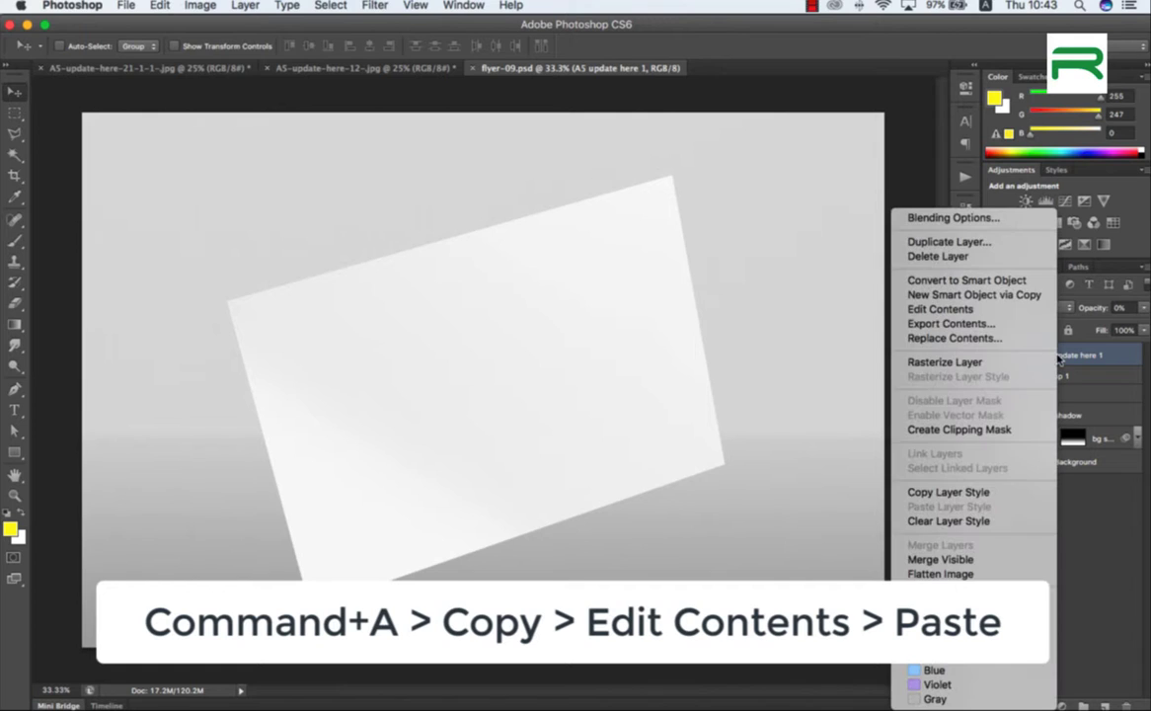
{"action": "left_click", "coordinate": [964, 312]}
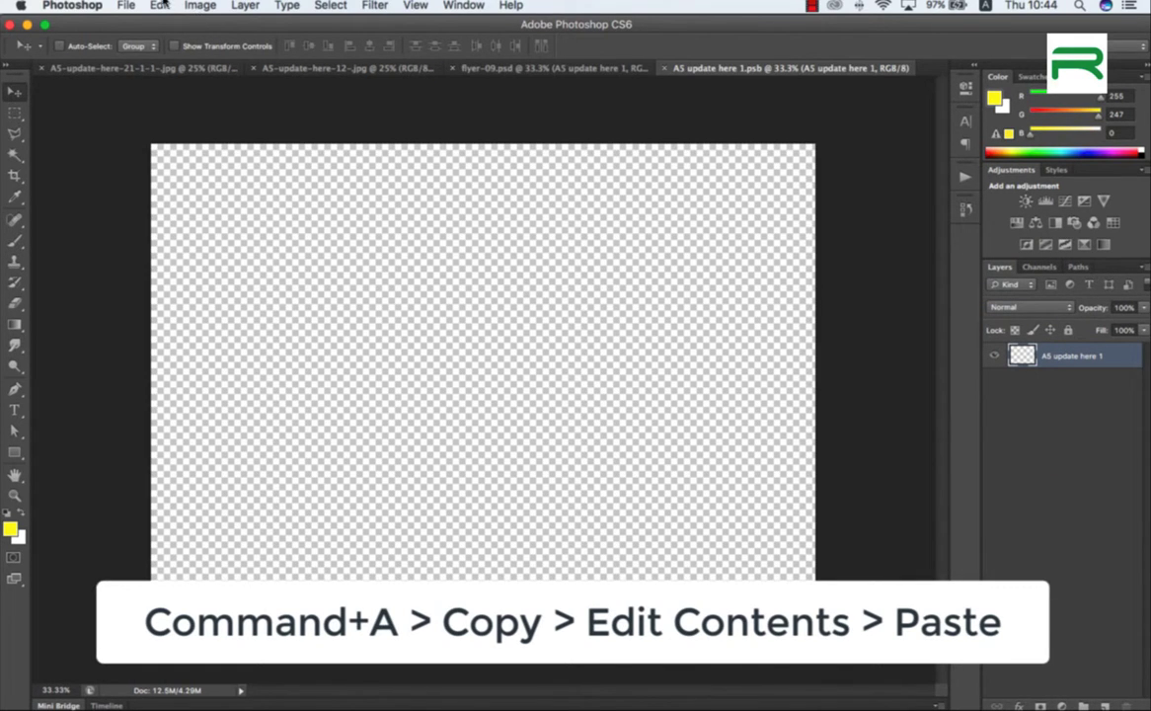
{"action": "left_click", "coordinate": [159, 6]}
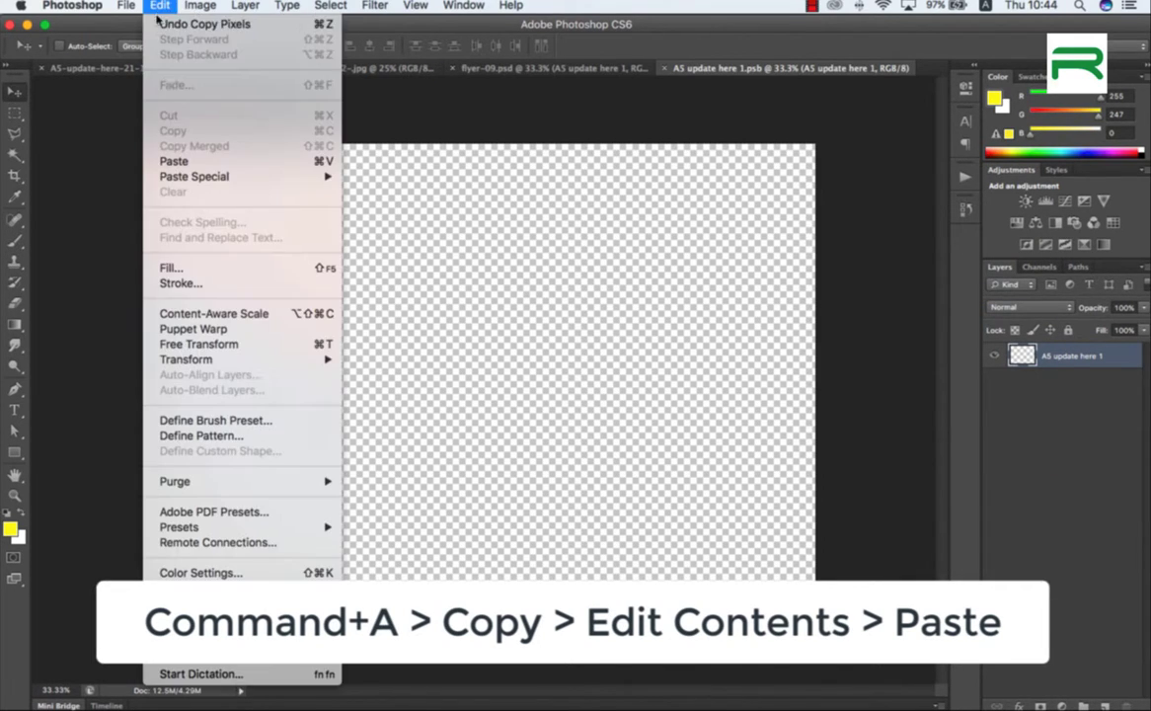
{"action": "left_click", "coordinate": [195, 164]}
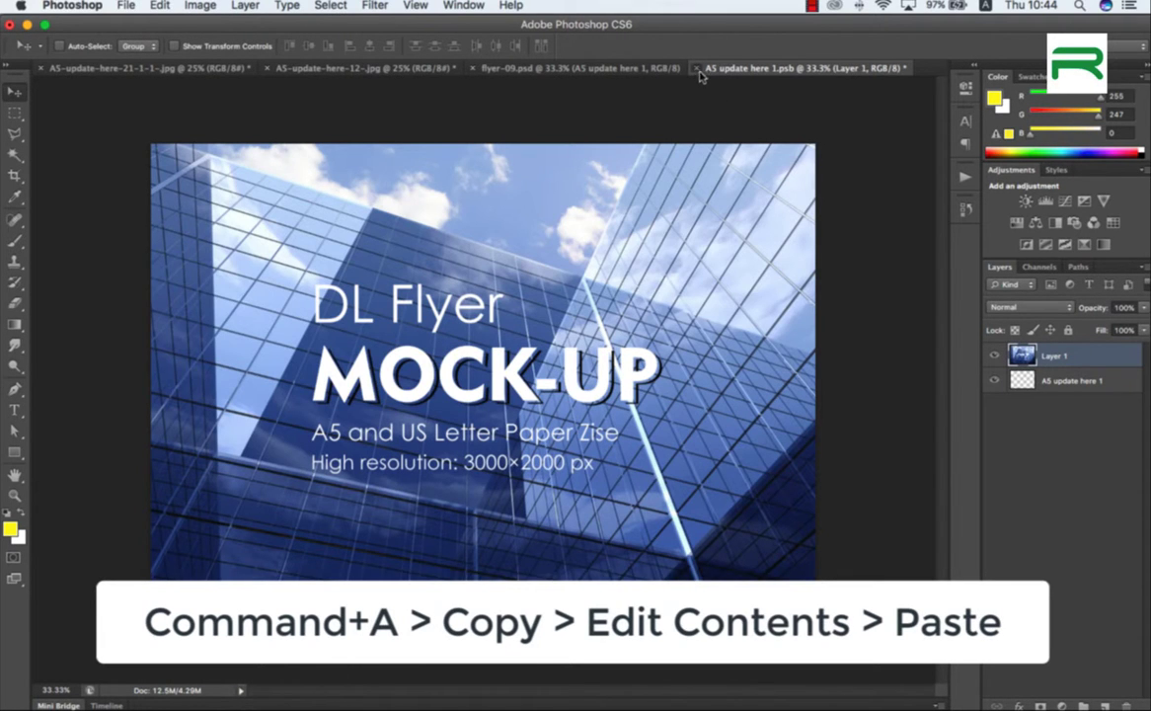
{"action": "key", "text": "super+w"}
{"action": "left_click", "coordinate": [709, 258]}
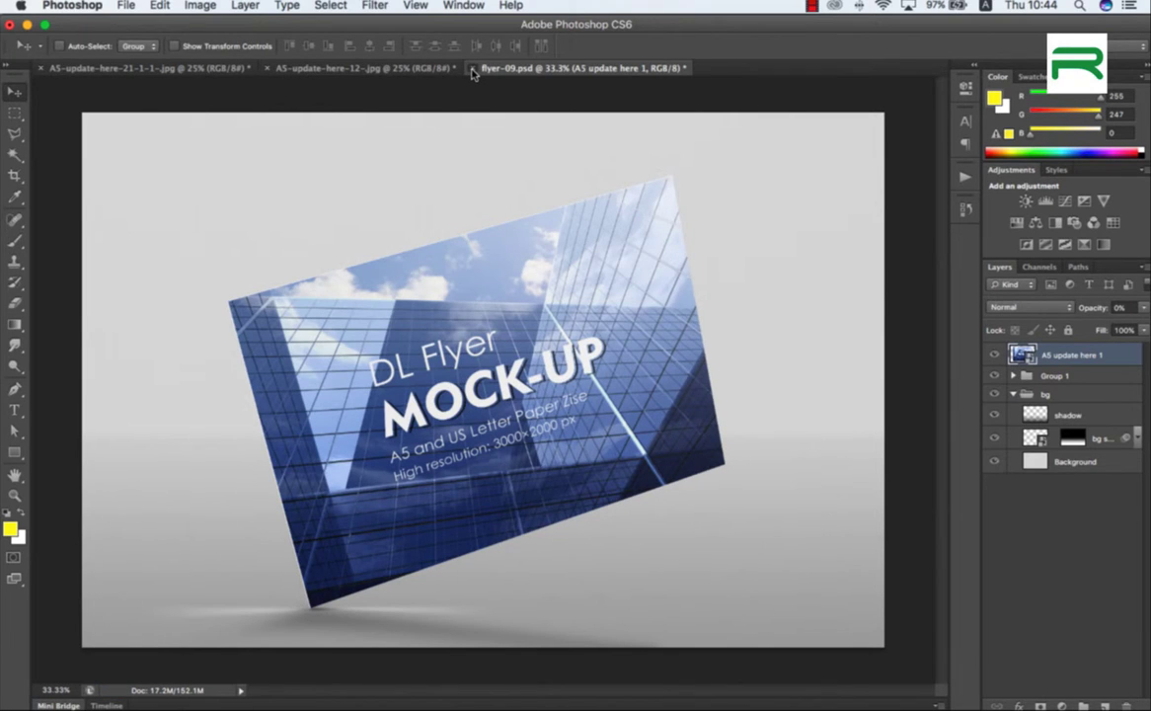
{"action": "left_click", "coordinate": [721, 257]}
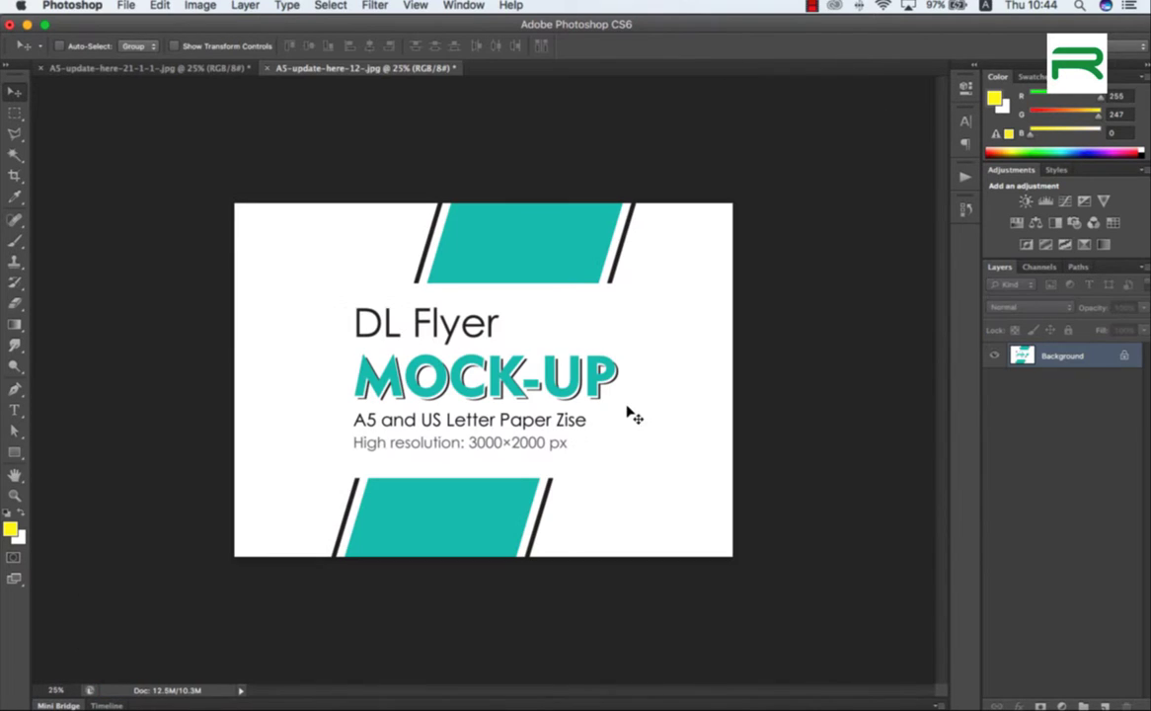
Open flyer-10.psd from Adobe Bridge and paste the blue building artwork into its "A5 update here 2" smart object, saving and closing the contents
{"action": "left_click", "coordinate": [303, 686]}
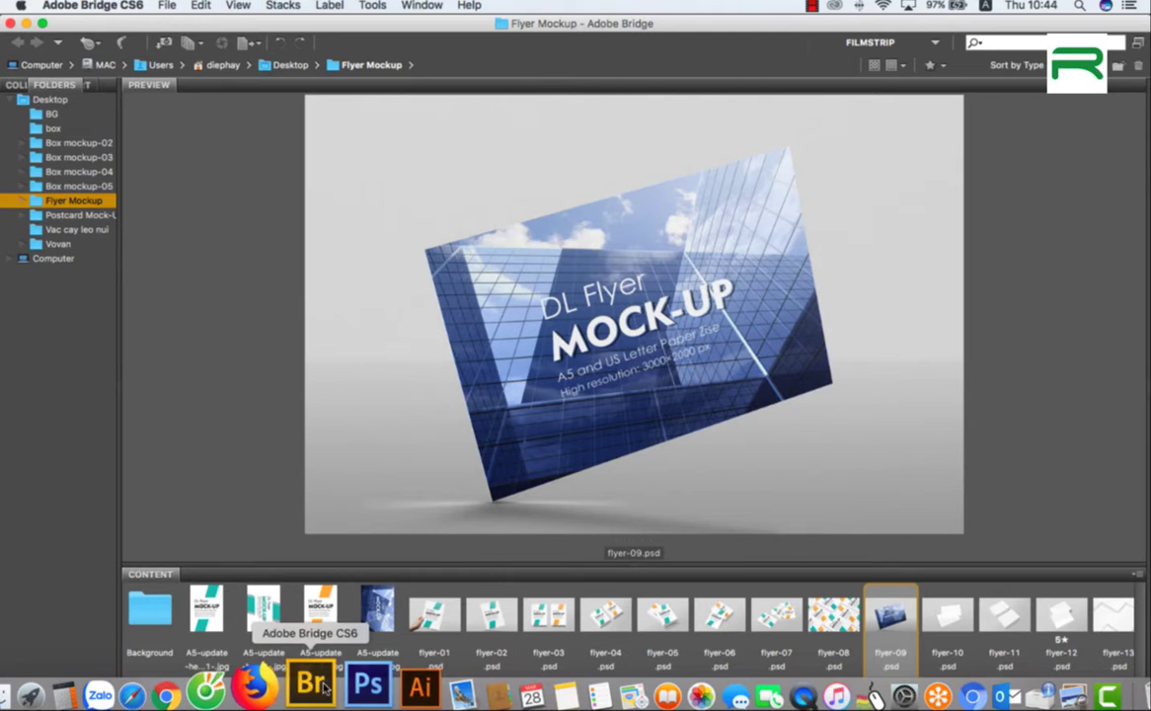
{"action": "double_click", "coordinate": [936, 628]}
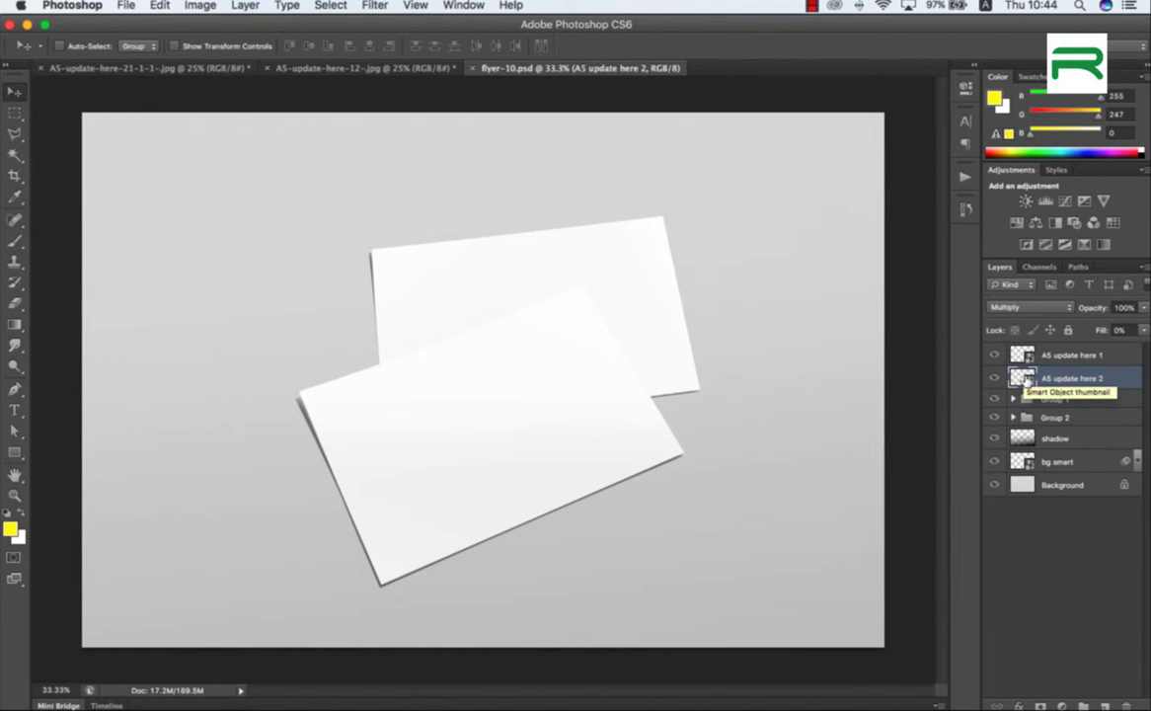
{"action": "double_click", "coordinate": [1023, 378]}
{"action": "left_click", "coordinate": [158, 6]}
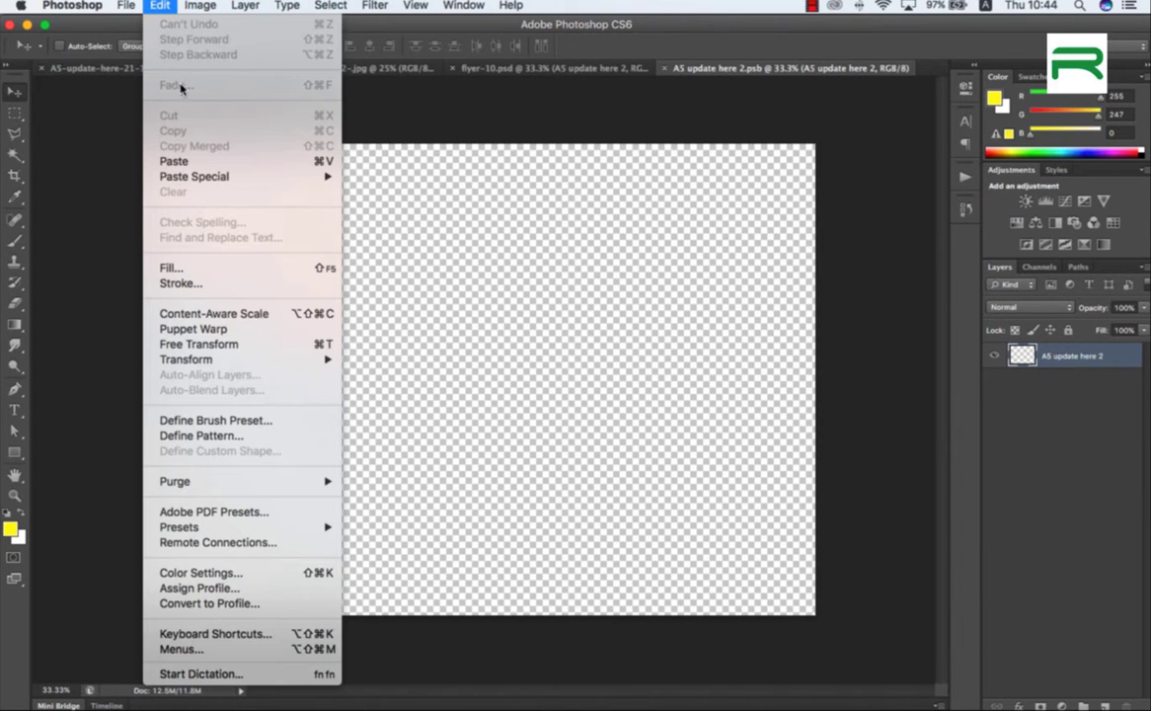
{"action": "left_click", "coordinate": [197, 163]}
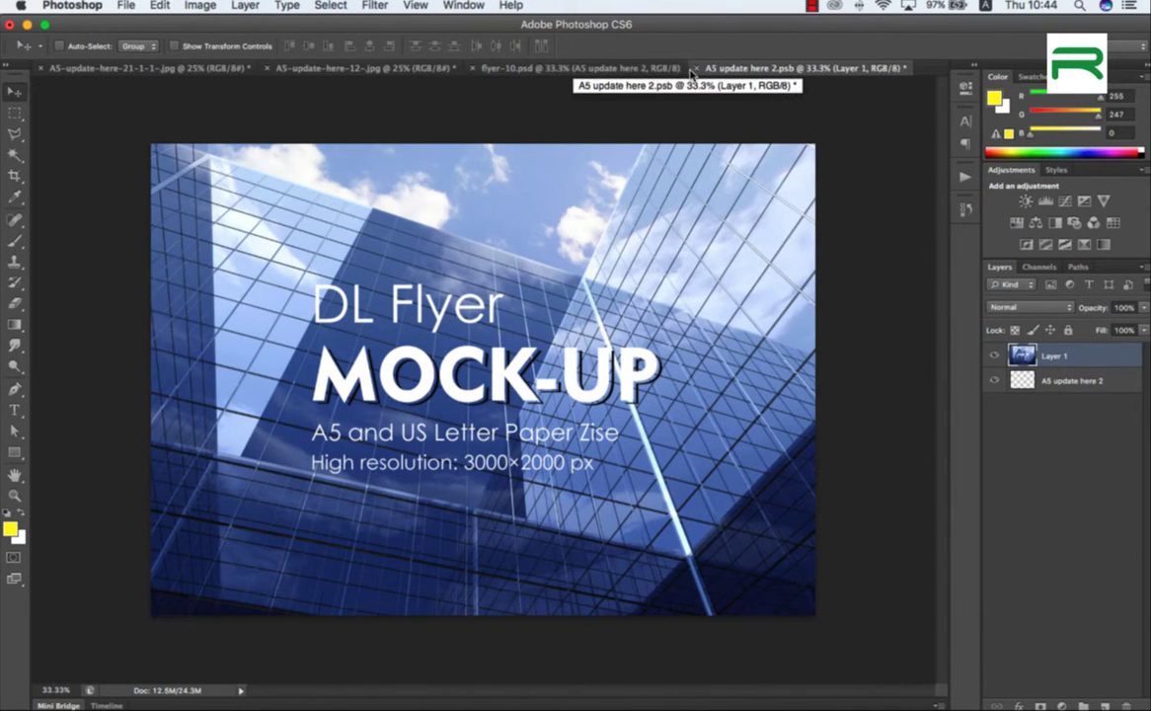
{"action": "key", "text": "super+w"}
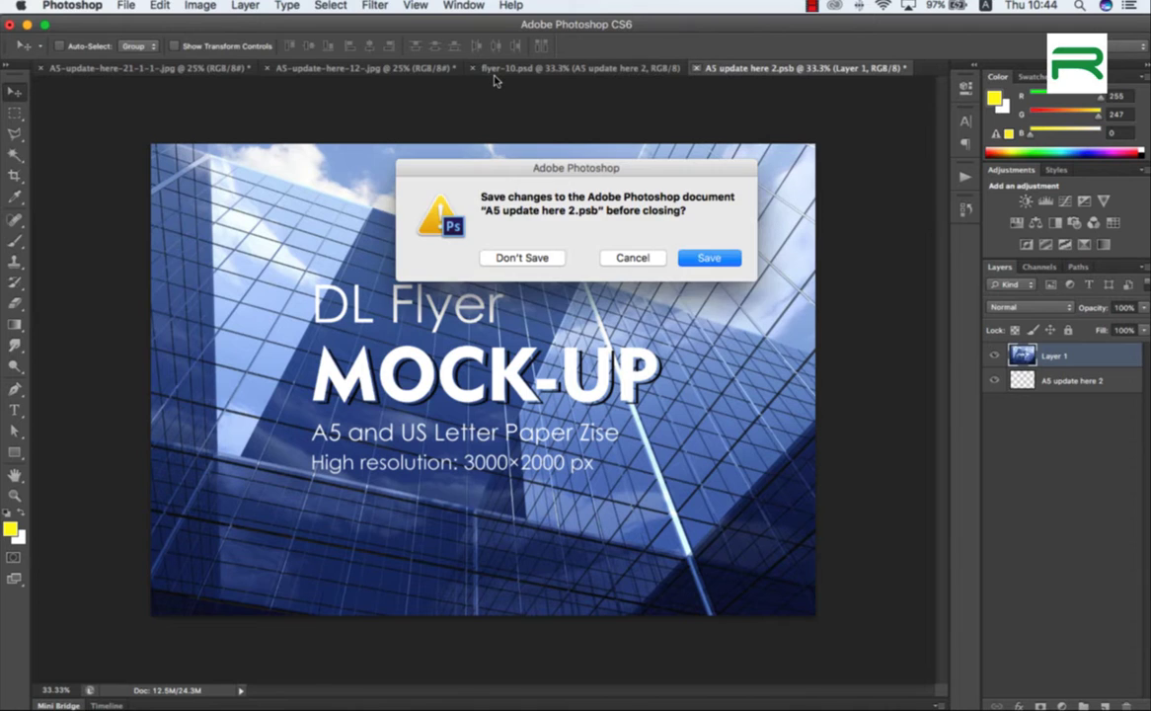
{"action": "left_click", "coordinate": [711, 264]}
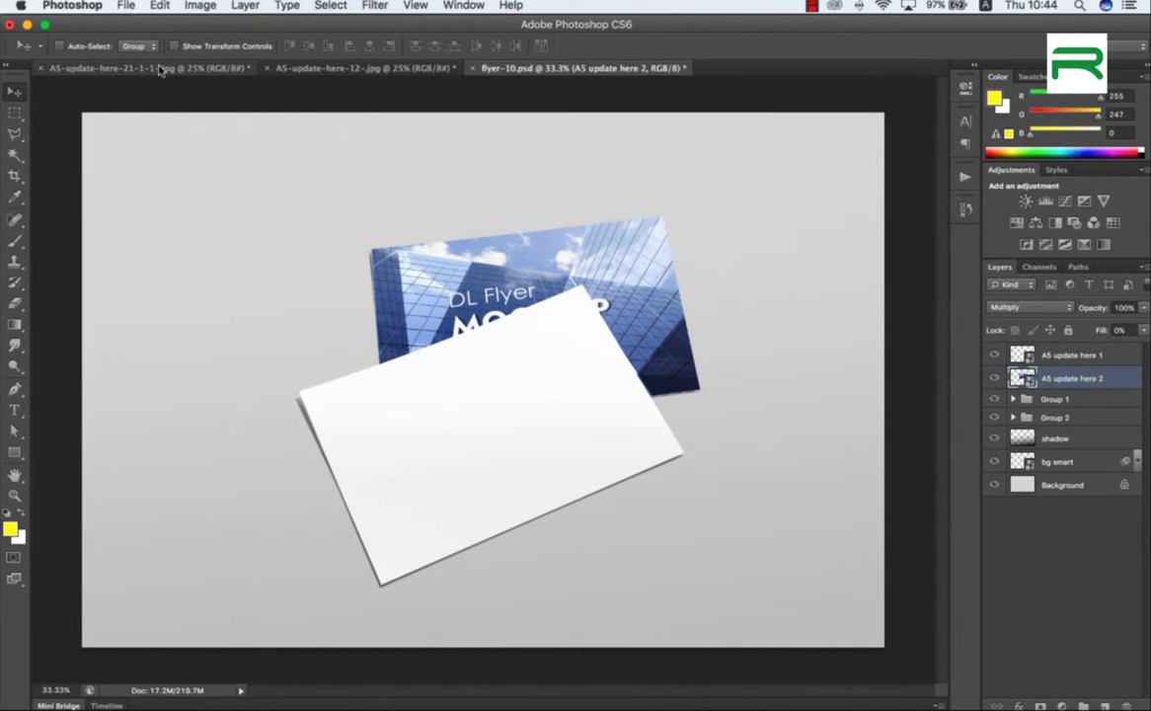
Select and copy the whole teal flyer artwork in the open A5-update-here-12-.jpg image
{"action": "left_click", "coordinate": [259, 69]}
{"action": "left_click", "coordinate": [292, 69]}
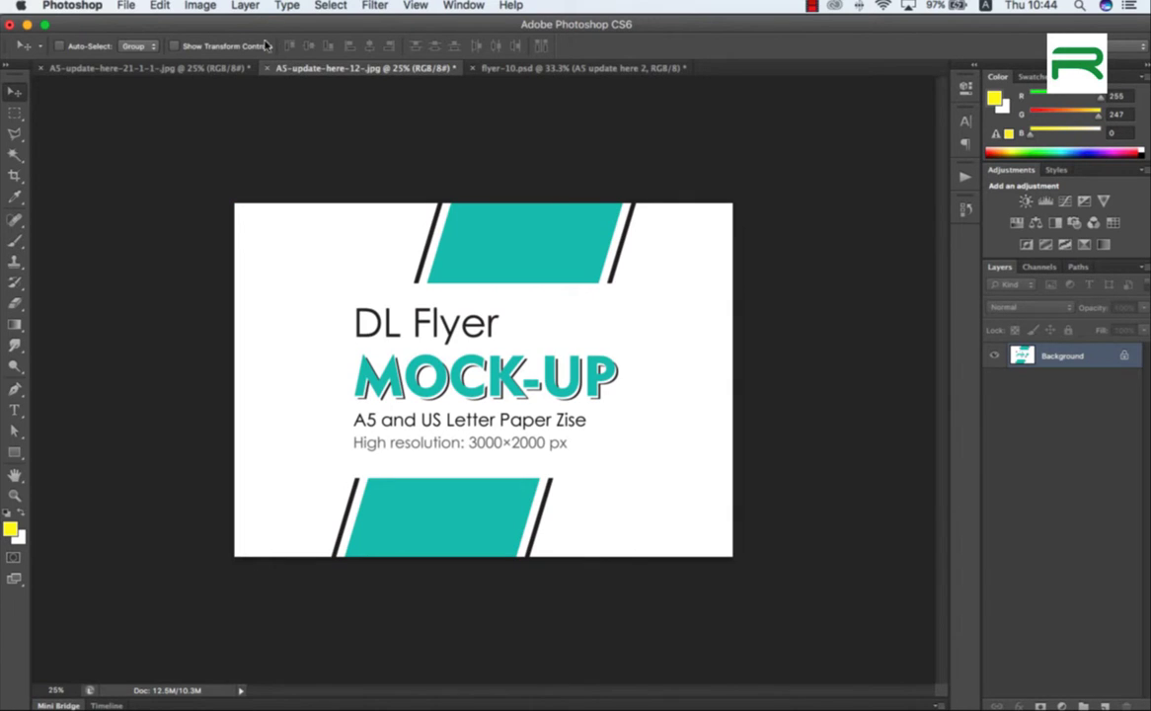
{"action": "left_click", "coordinate": [330, 6]}
{"action": "left_click", "coordinate": [314, 20]}
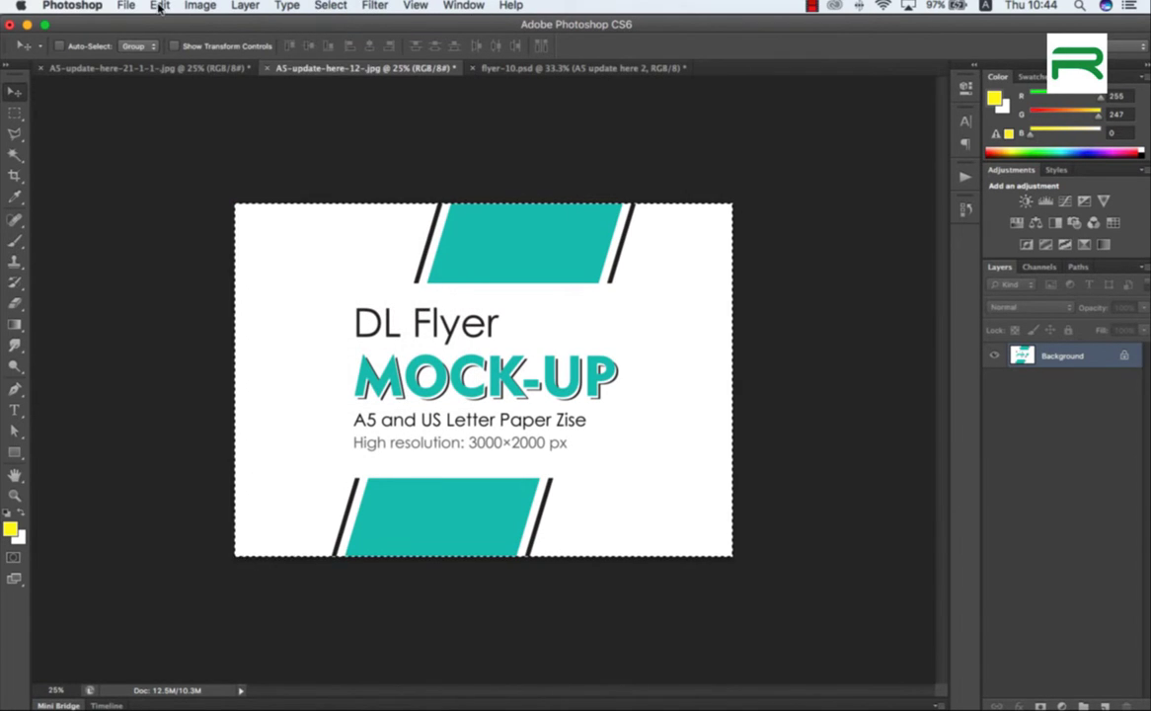
{"action": "left_click", "coordinate": [159, 6]}
{"action": "left_click", "coordinate": [209, 130]}
Paste the teal flyer artwork into the "A5 update here 1" smart object of flyer-10.psd, saving and closing its contents
{"action": "left_click", "coordinate": [513, 69]}
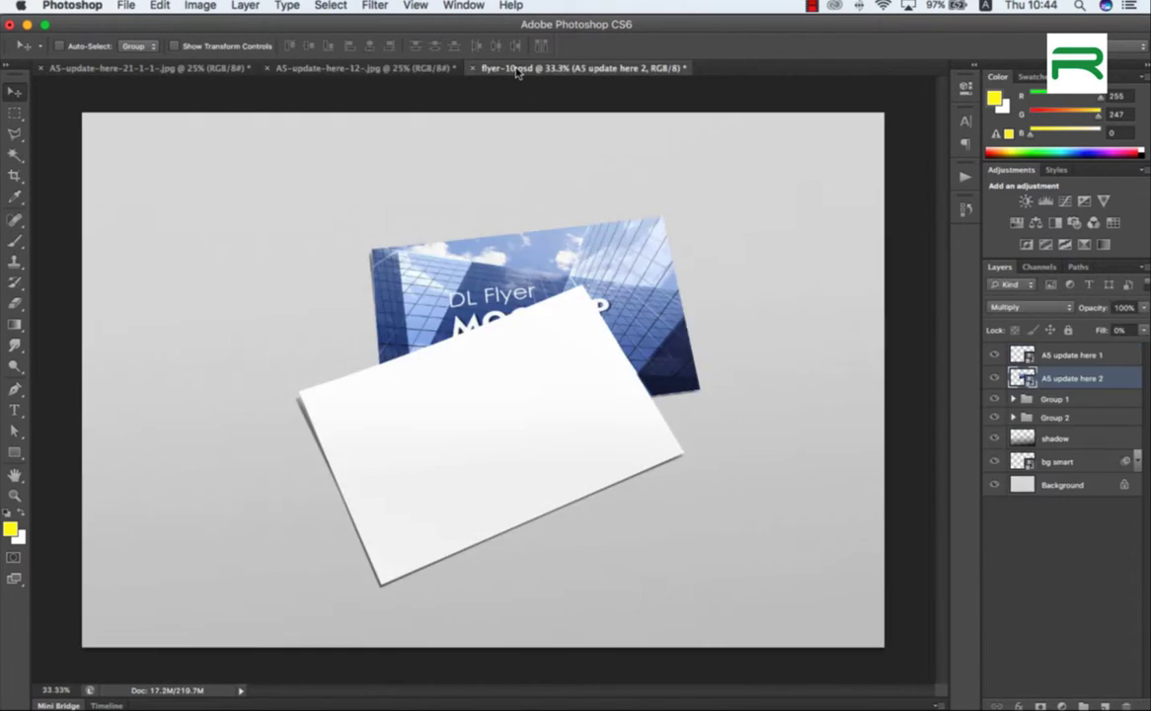
{"action": "left_click", "coordinate": [1032, 358]}
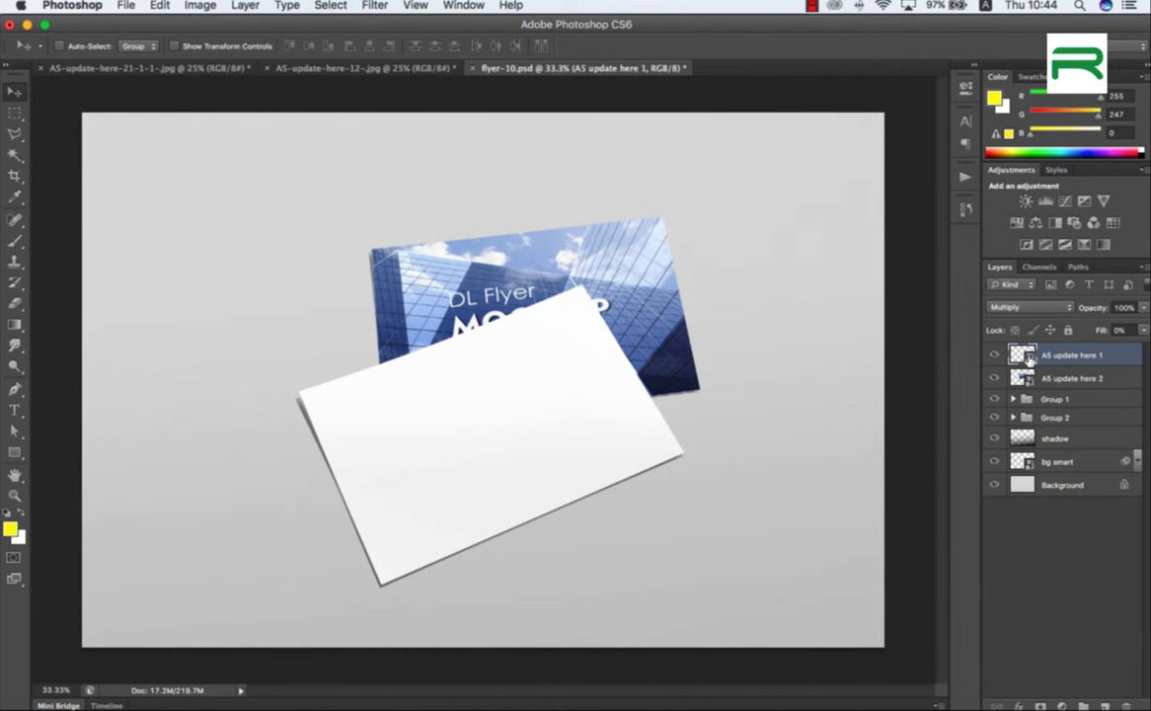
{"action": "double_click", "coordinate": [1026, 358]}
{"action": "left_click", "coordinate": [160, 5]}
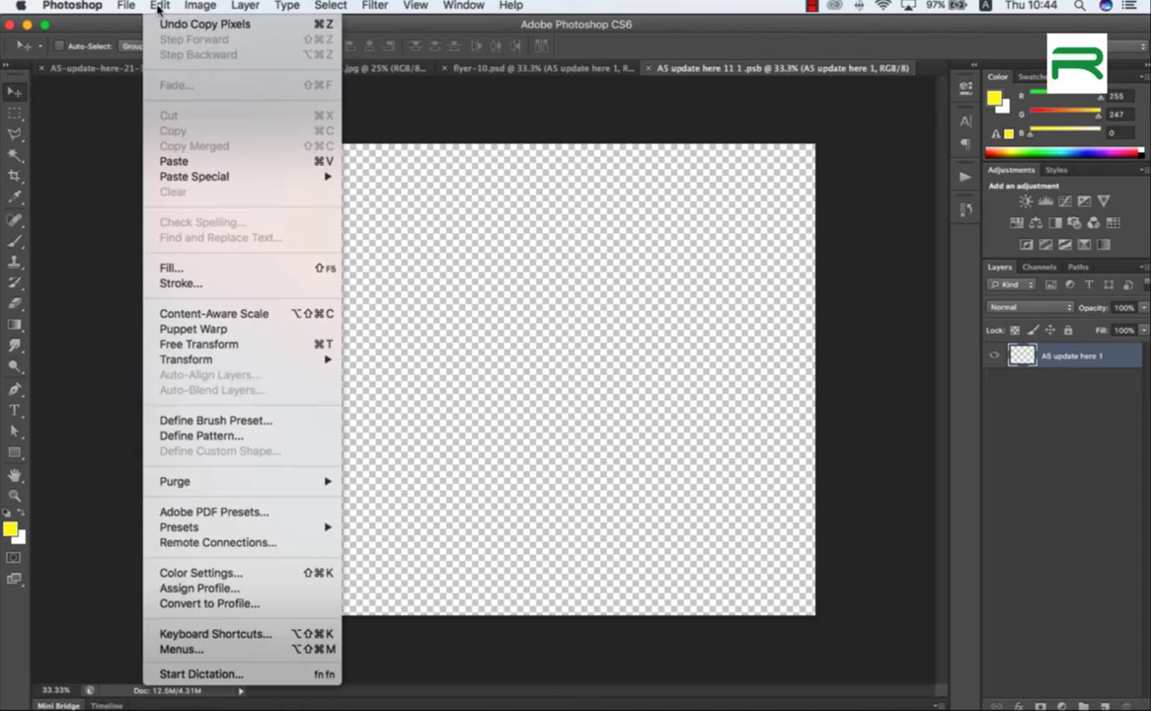
{"action": "left_click", "coordinate": [166, 154]}
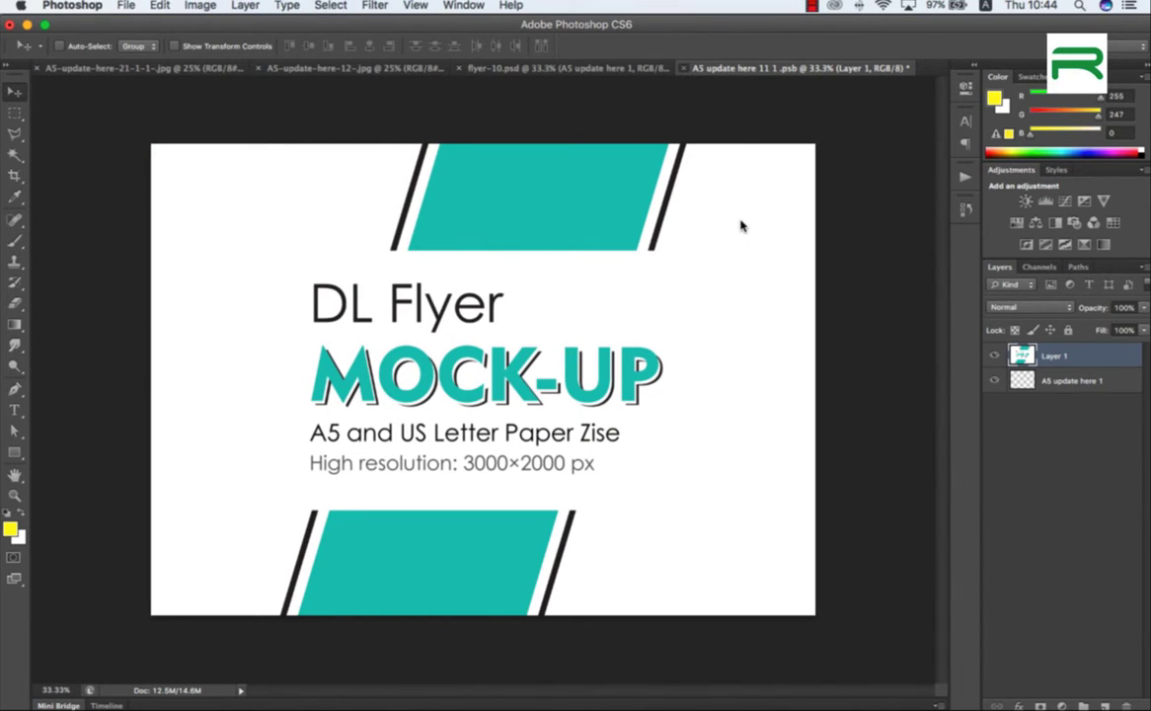
{"action": "key", "text": "super+w"}
{"action": "left_click", "coordinate": [727, 254]}
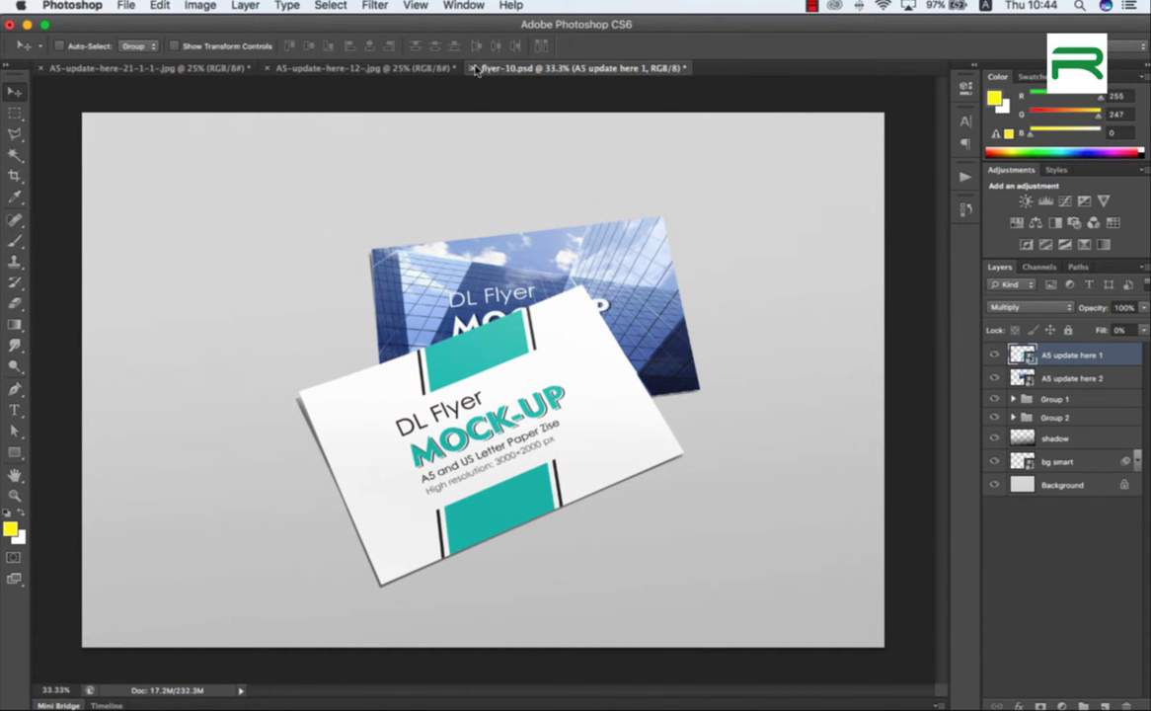
Inspect the flyer-10.psd mockup at 100% and fitted to the screen, then close it with its changes saved
{"action": "double_click", "coordinate": [15, 495]}
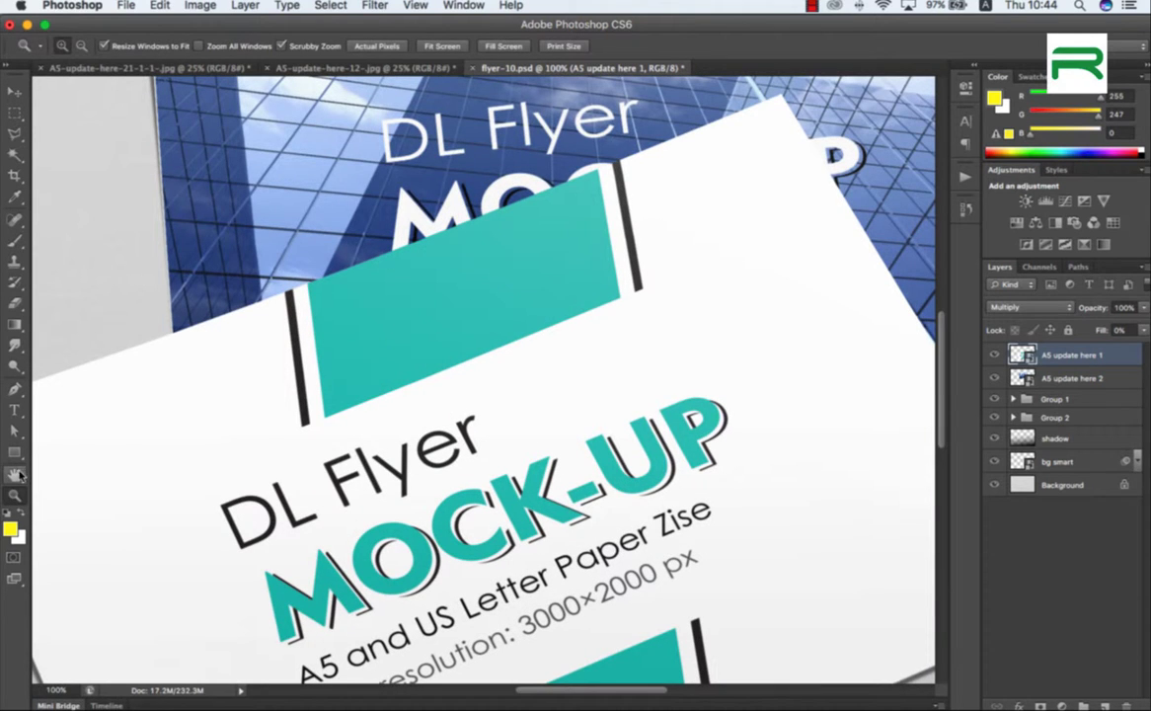
{"action": "double_click", "coordinate": [17, 474]}
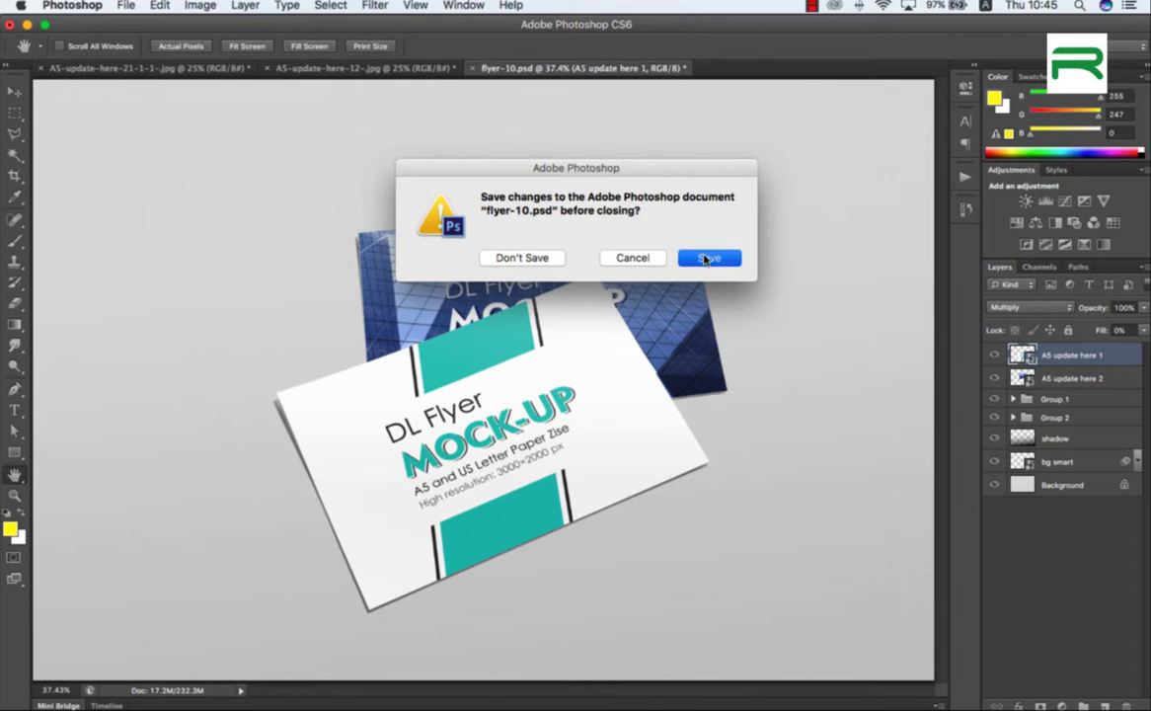
{"action": "left_click", "coordinate": [705, 255]}
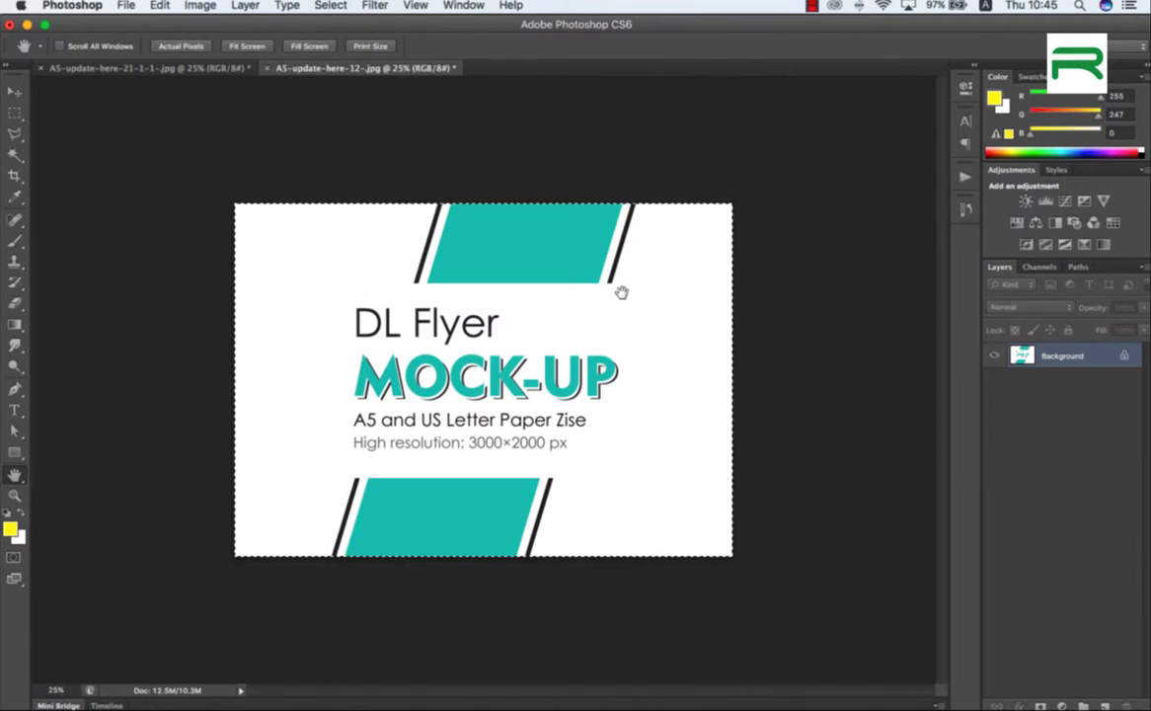
Switch to Adobe Bridge and open flyer-11.psd from the Flyer Mockup folder in Photoshop
{"action": "mouse_move", "coordinate": [344, 698]}
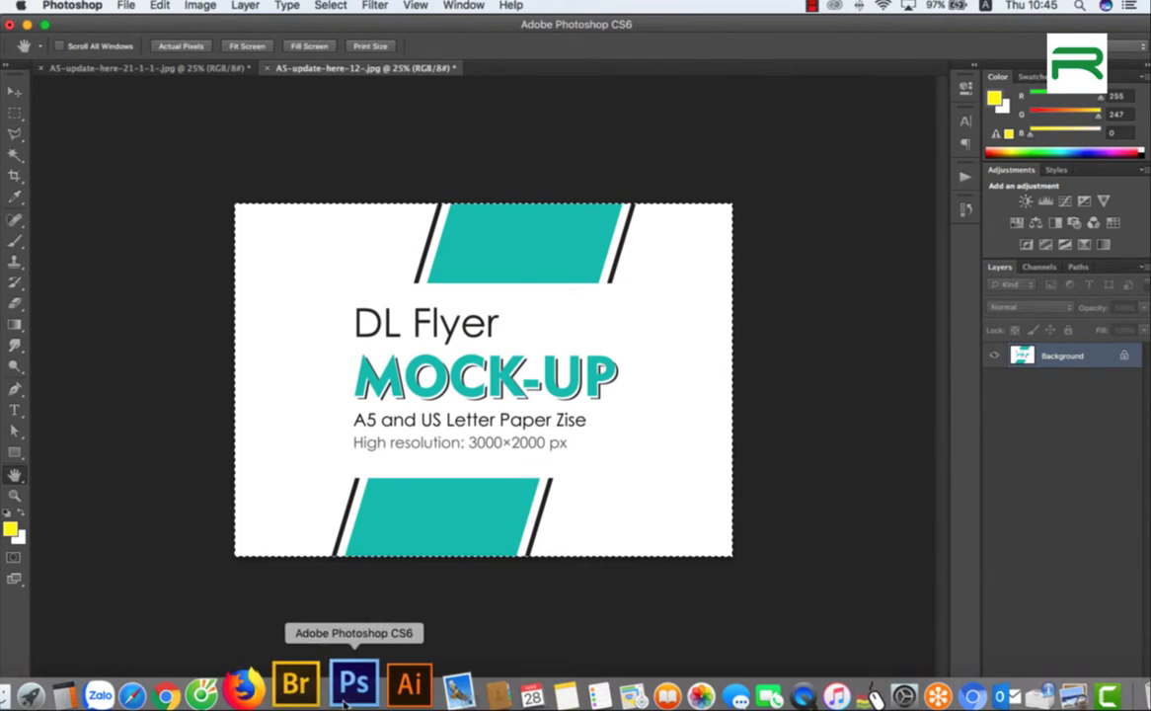
{"action": "left_click", "coordinate": [296, 683]}
{"action": "left_click", "coordinate": [1005, 620]}
{"action": "scroll", "coordinate": [1006, 629], "scroll_direction": "right", "scroll_amount": 3}
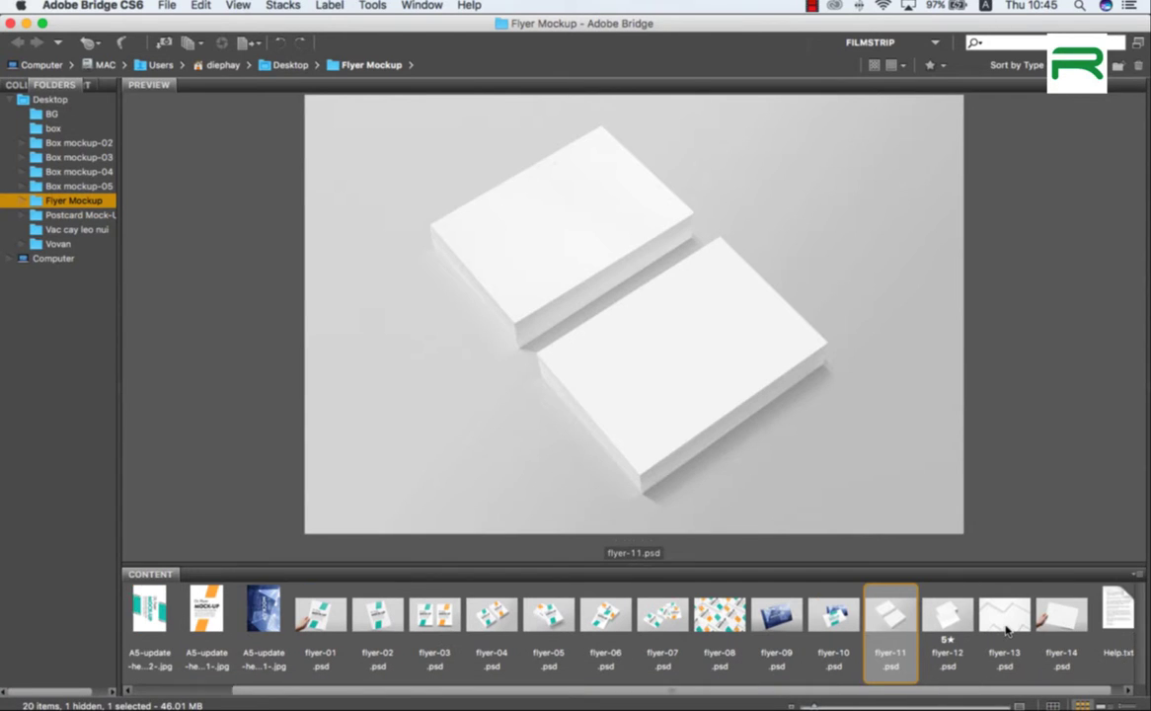
{"action": "double_click", "coordinate": [891, 619]}
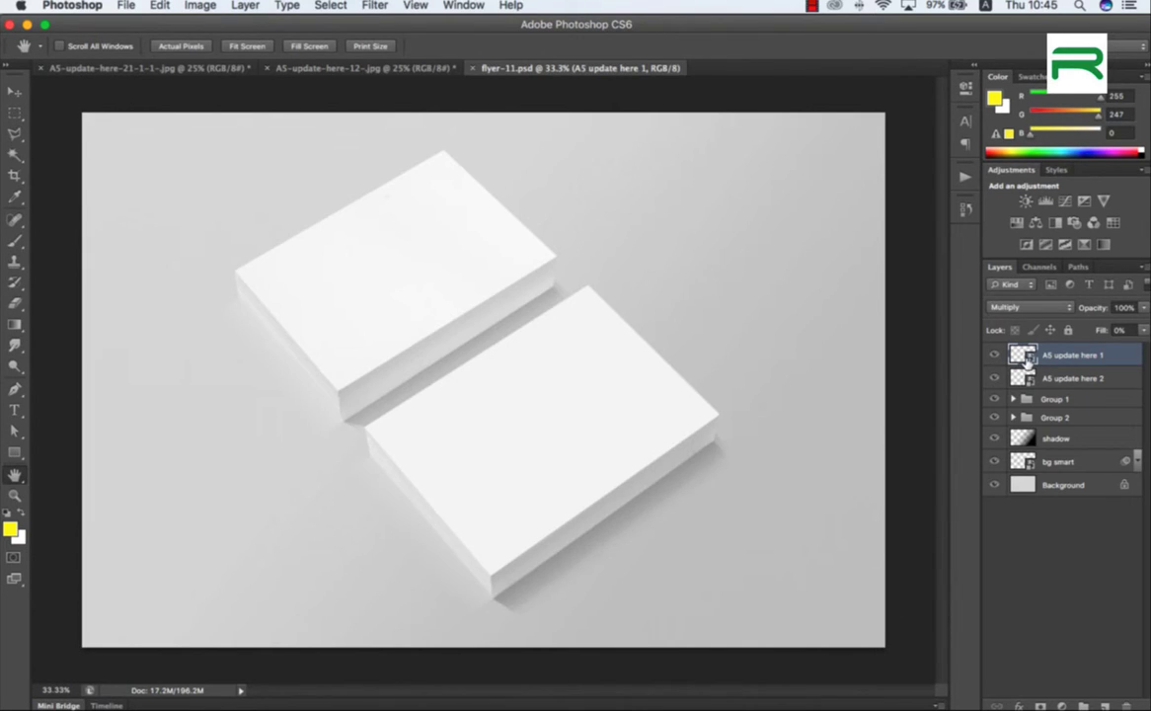
Paste the teal flyer artwork into the "A5 update here 1" smart object of flyer-11.psd, saving and closing its contents
{"action": "double_click", "coordinate": [1024, 357]}
{"action": "left_click", "coordinate": [160, 8]}
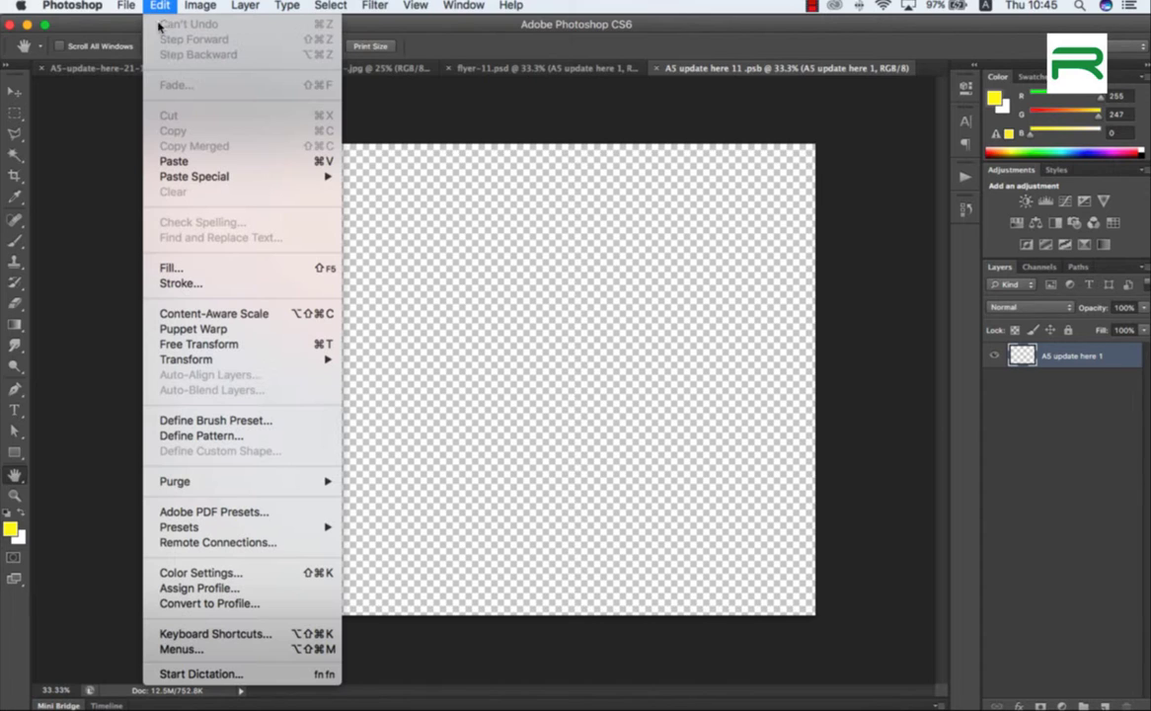
{"action": "left_click", "coordinate": [188, 162]}
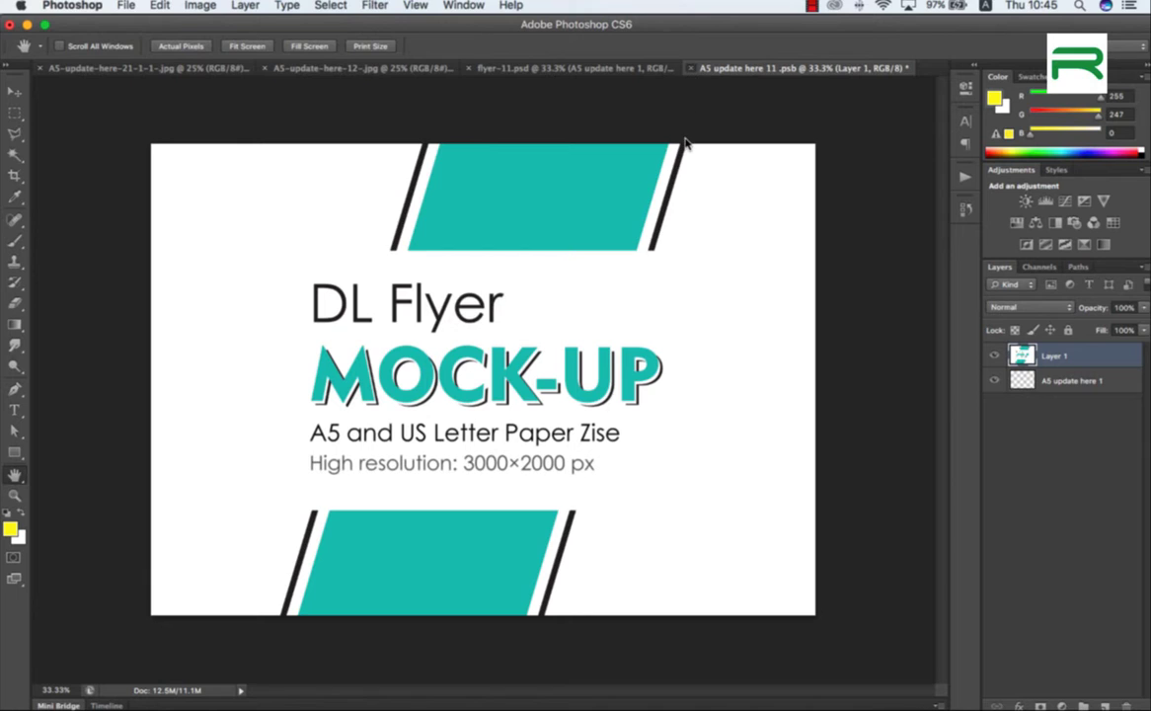
{"action": "key", "text": "super+w"}
{"action": "left_click", "coordinate": [708, 258]}
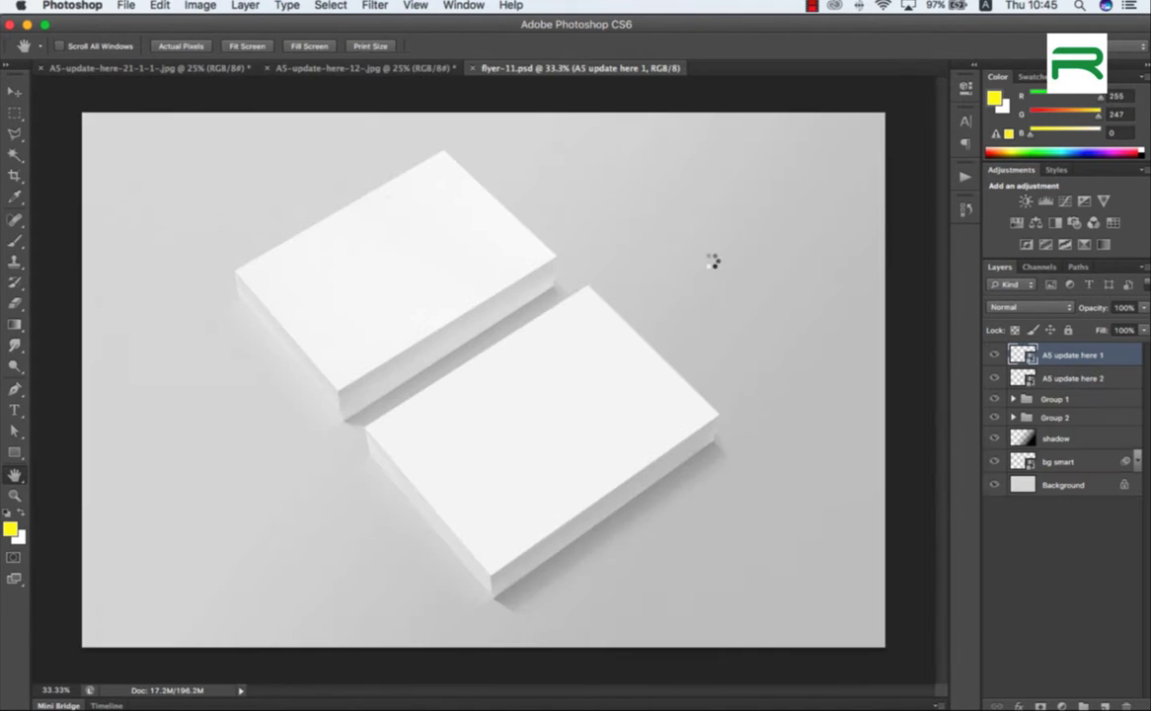
Copy the selected blue building artwork from the open A5-update-here-21-1-1-.jpg image
{"action": "left_click", "coordinate": [361, 68]}
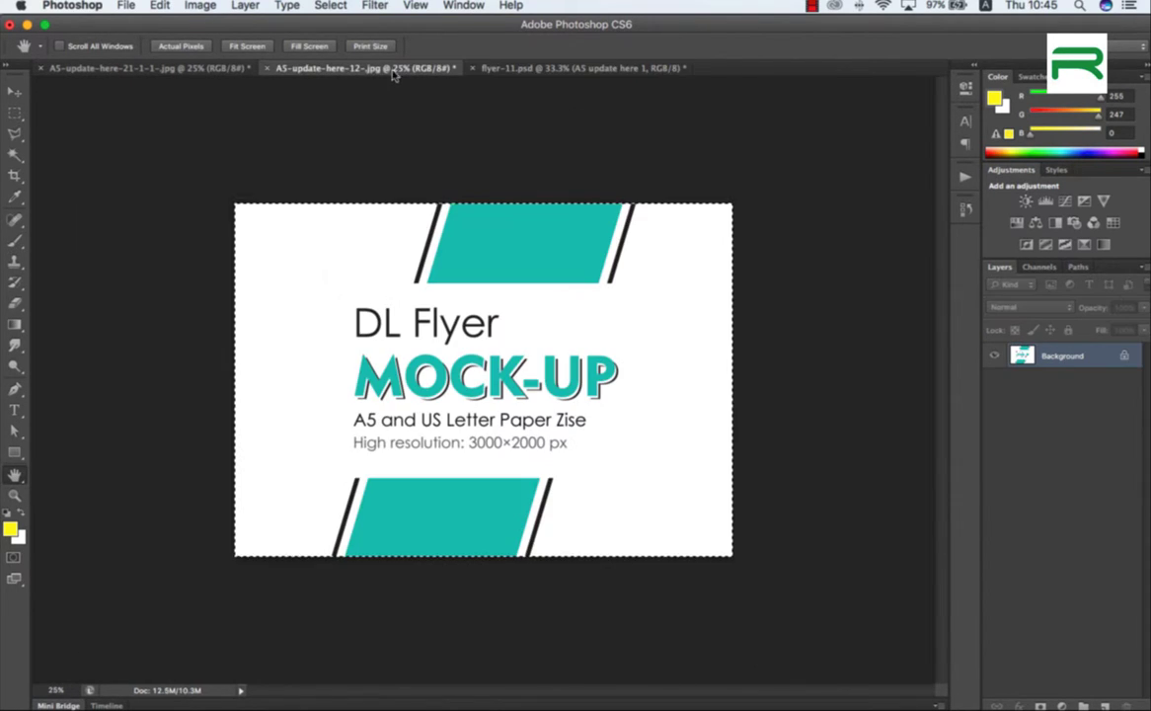
{"action": "left_click", "coordinate": [198, 68]}
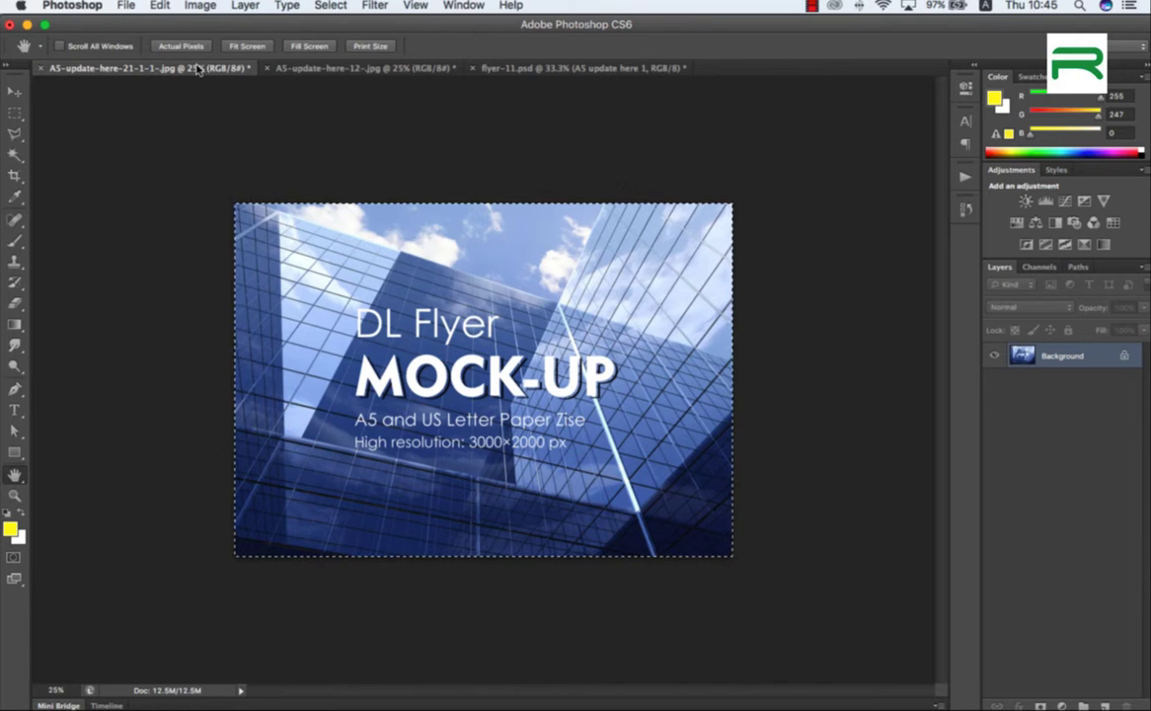
{"action": "left_click", "coordinate": [160, 5]}
{"action": "left_click", "coordinate": [186, 132]}
Paste the blue building artwork into the "A5 update here 2" smart object of flyer-11.psd, saving and closing both its contents and the mockup
{"action": "left_click", "coordinate": [573, 68]}
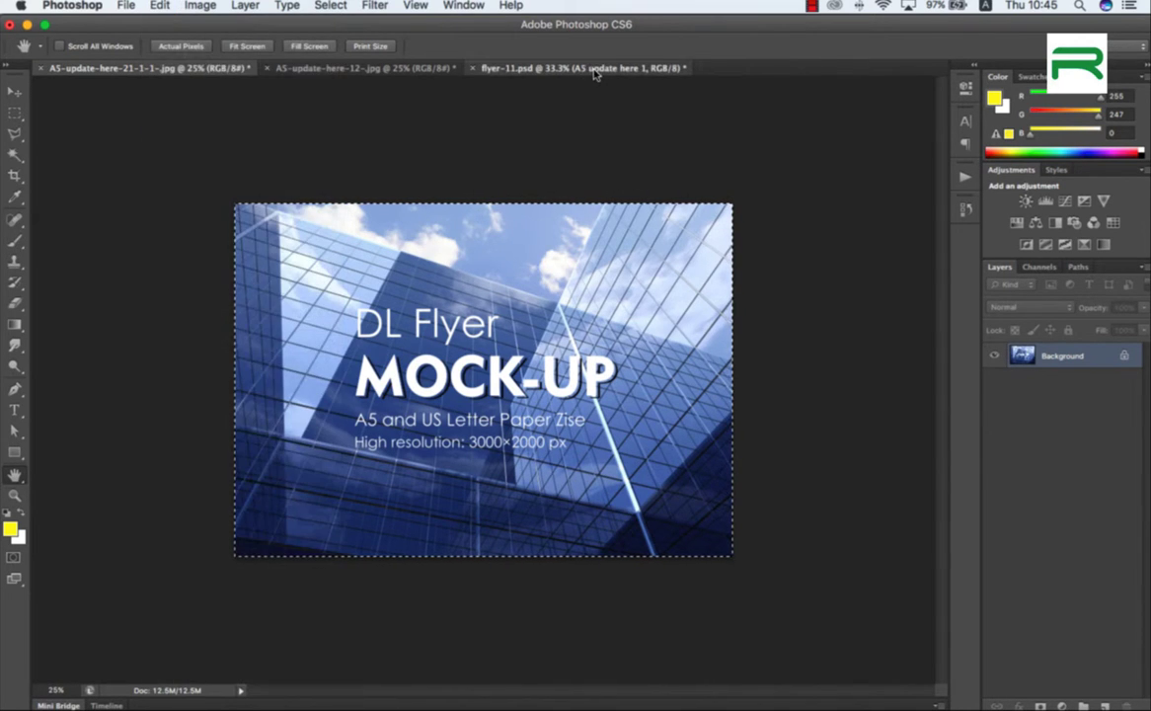
{"action": "left_click", "coordinate": [1032, 379]}
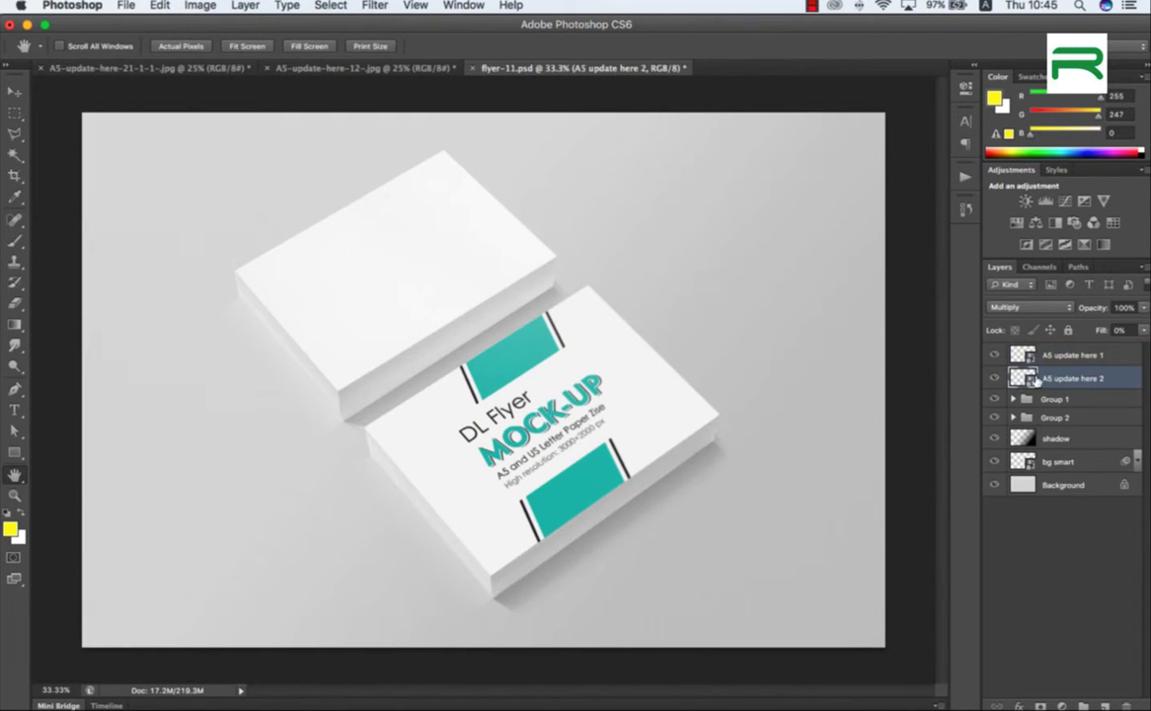
{"action": "double_click", "coordinate": [1023, 378]}
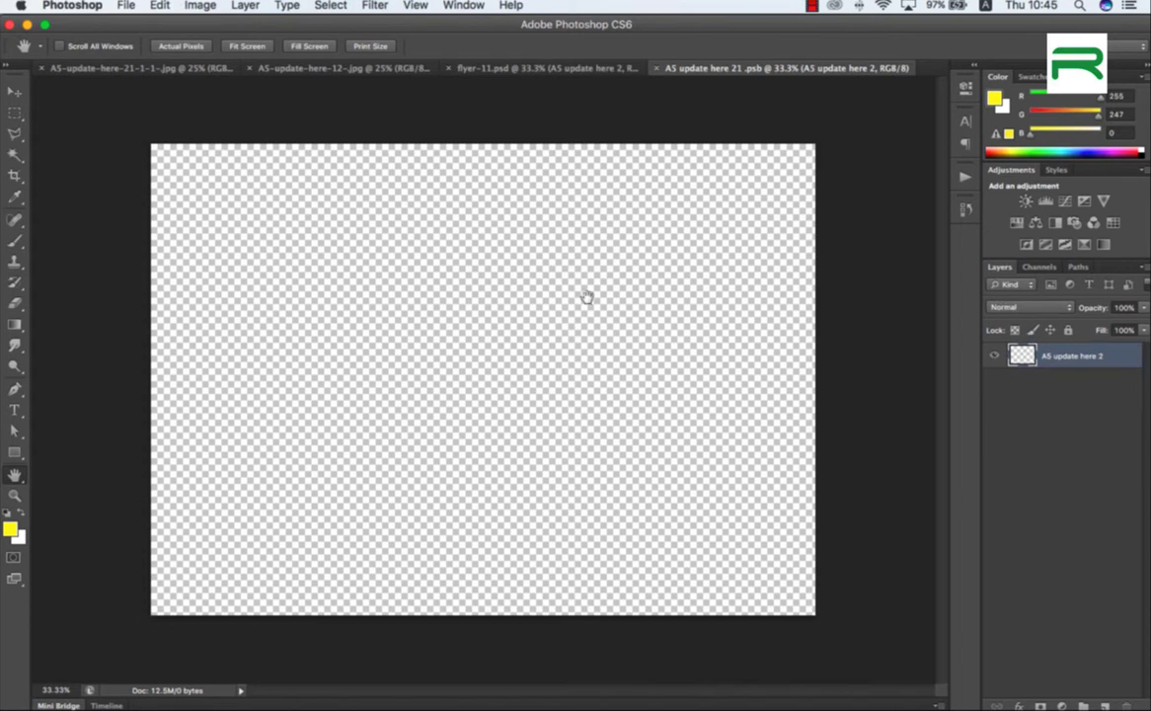
{"action": "left_click", "coordinate": [161, 6]}
{"action": "left_click", "coordinate": [176, 161]}
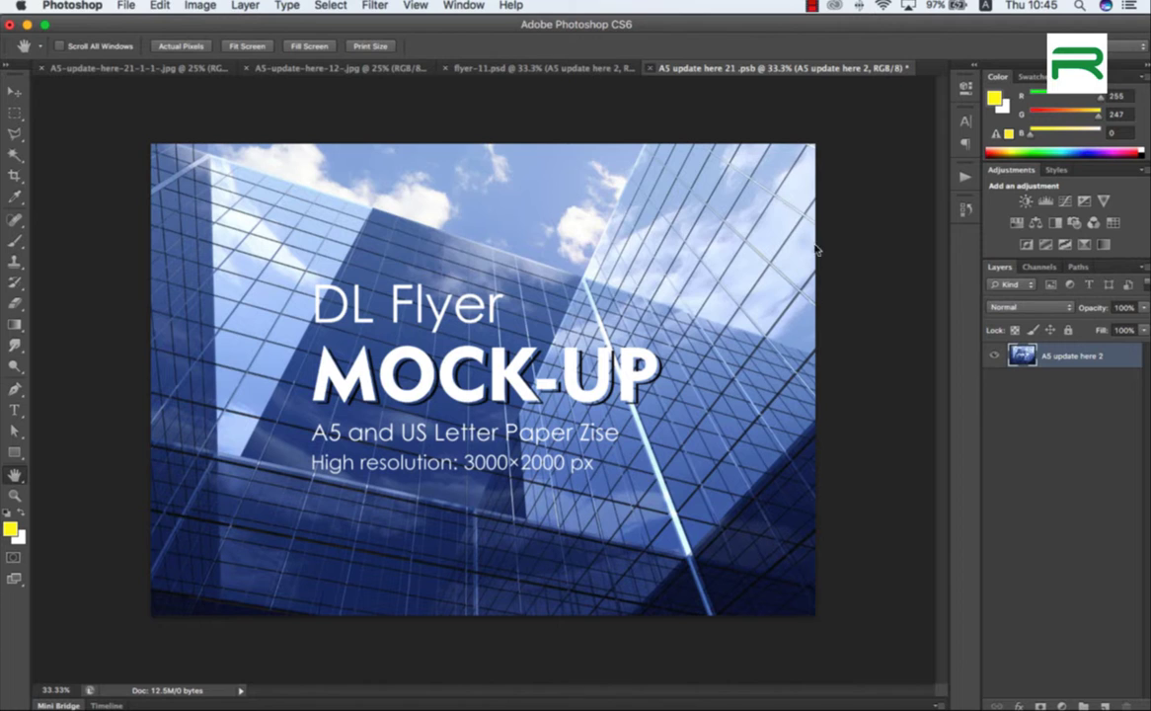
{"action": "key", "text": "super+w"}
{"action": "left_click", "coordinate": [725, 255]}
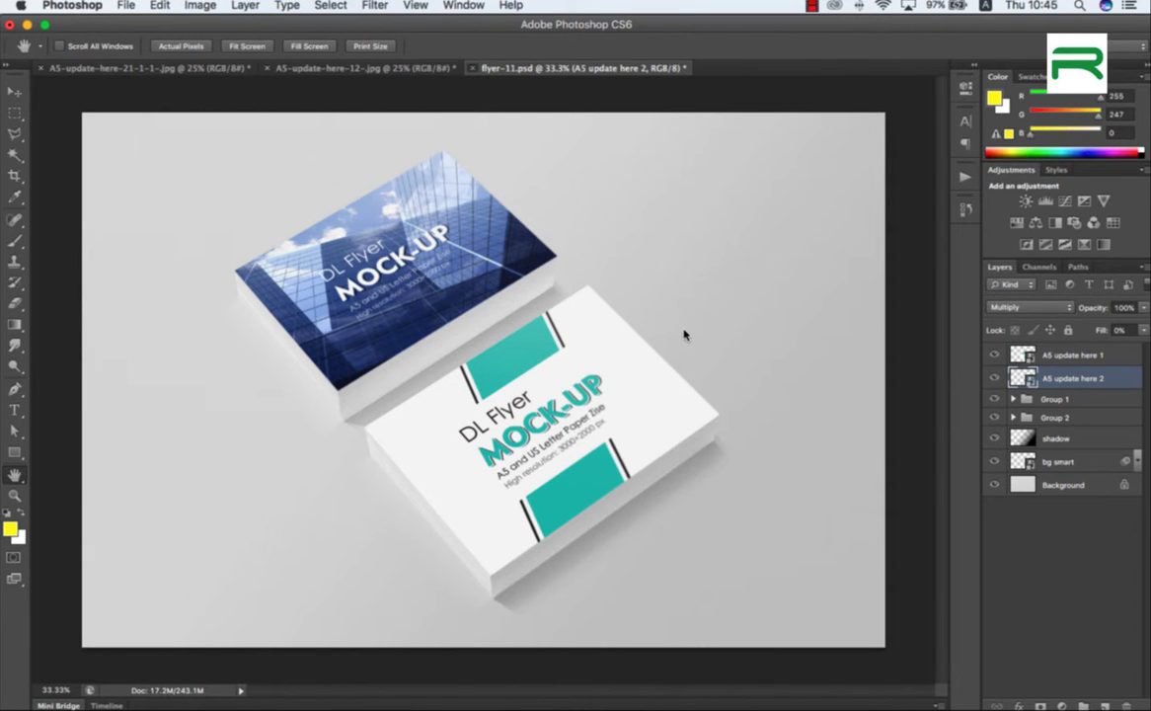
{"action": "key", "text": "super+w"}
{"action": "left_click", "coordinate": [708, 257]}
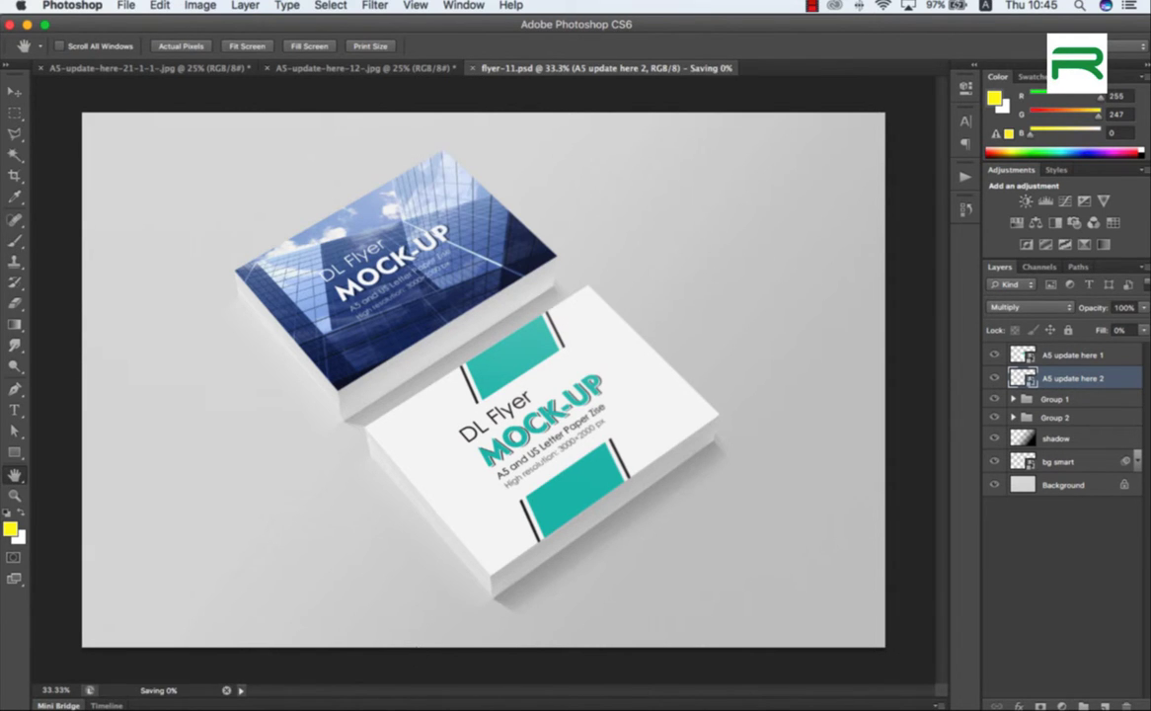
Preview the finished flyer-10.psd and flyer-11.psd in Adobe Bridge, then open flyer-12.psd in Photoshop
{"action": "mouse_move", "coordinate": [390, 701]}
{"action": "left_click", "coordinate": [301, 688]}
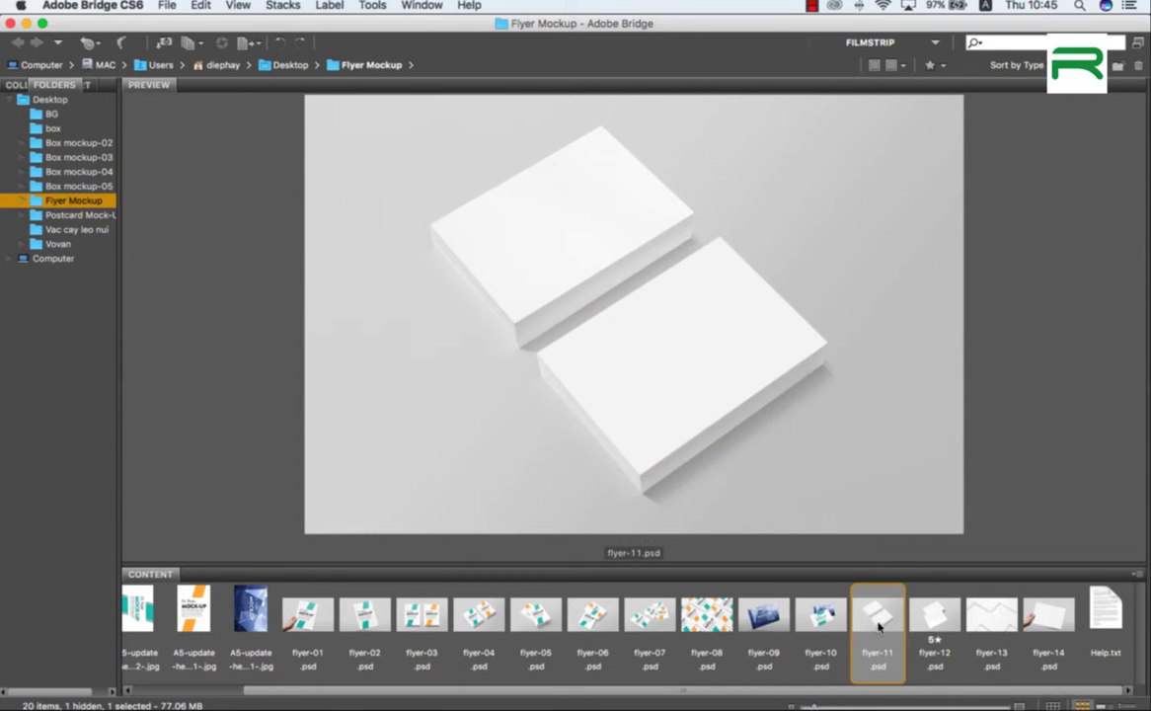
{"action": "left_click", "coordinate": [827, 619]}
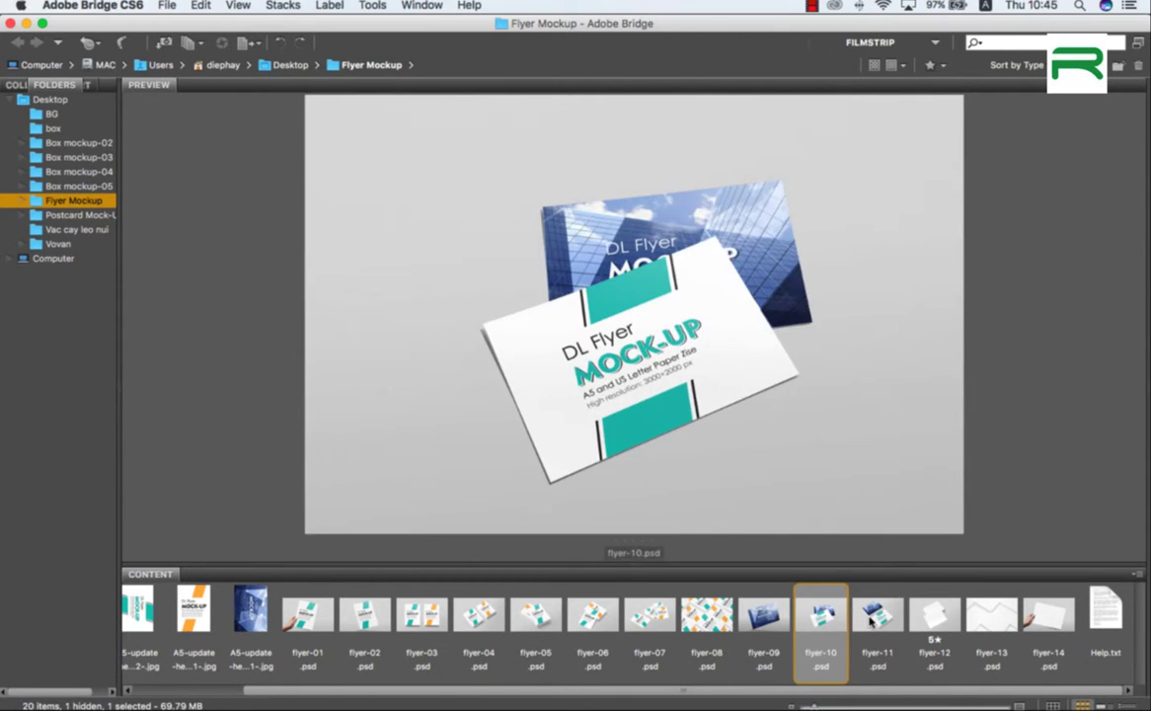
{"action": "left_click", "coordinate": [878, 616]}
{"action": "double_click", "coordinate": [935, 617]}
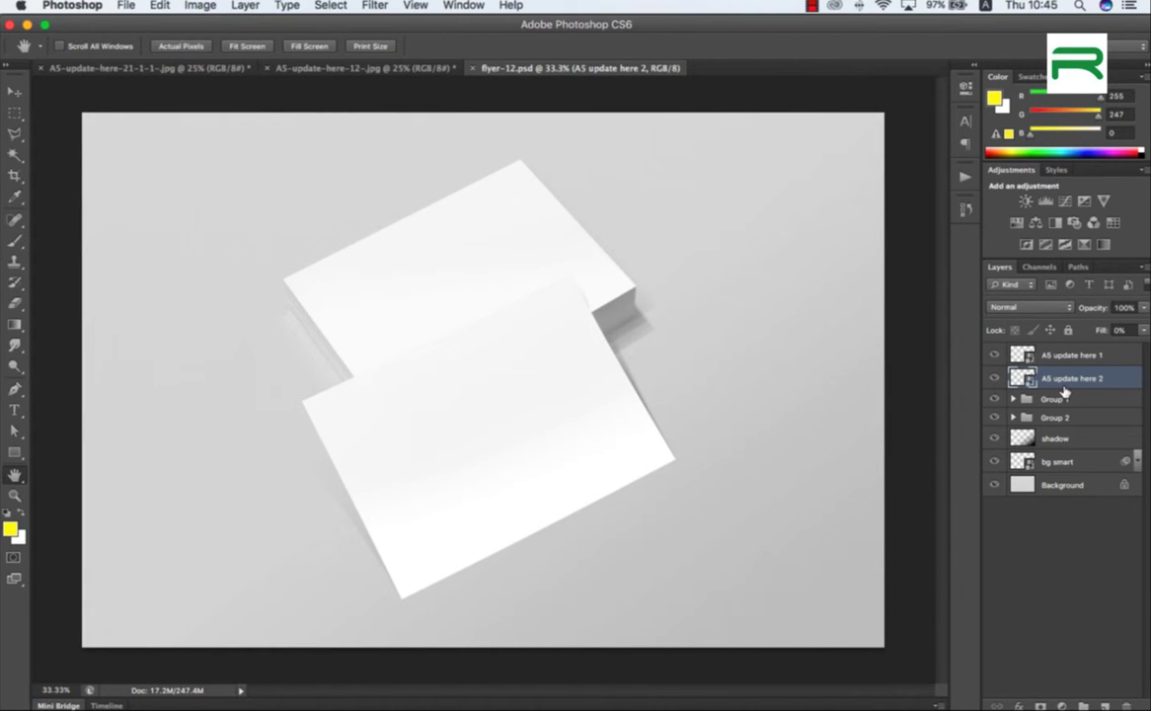
Paste the blue building artwork into the "A5 update here 2" smart object of flyer-12.psd, saving and closing its contents
{"action": "double_click", "coordinate": [1024, 376]}
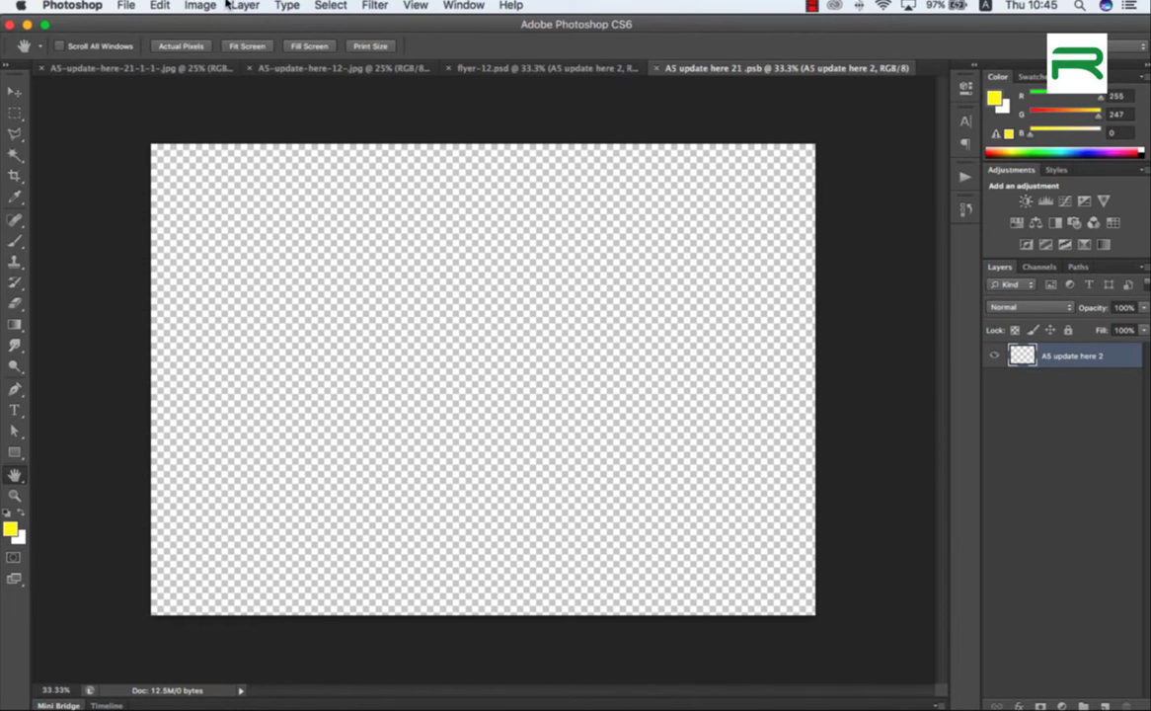
{"action": "left_click", "coordinate": [159, 6]}
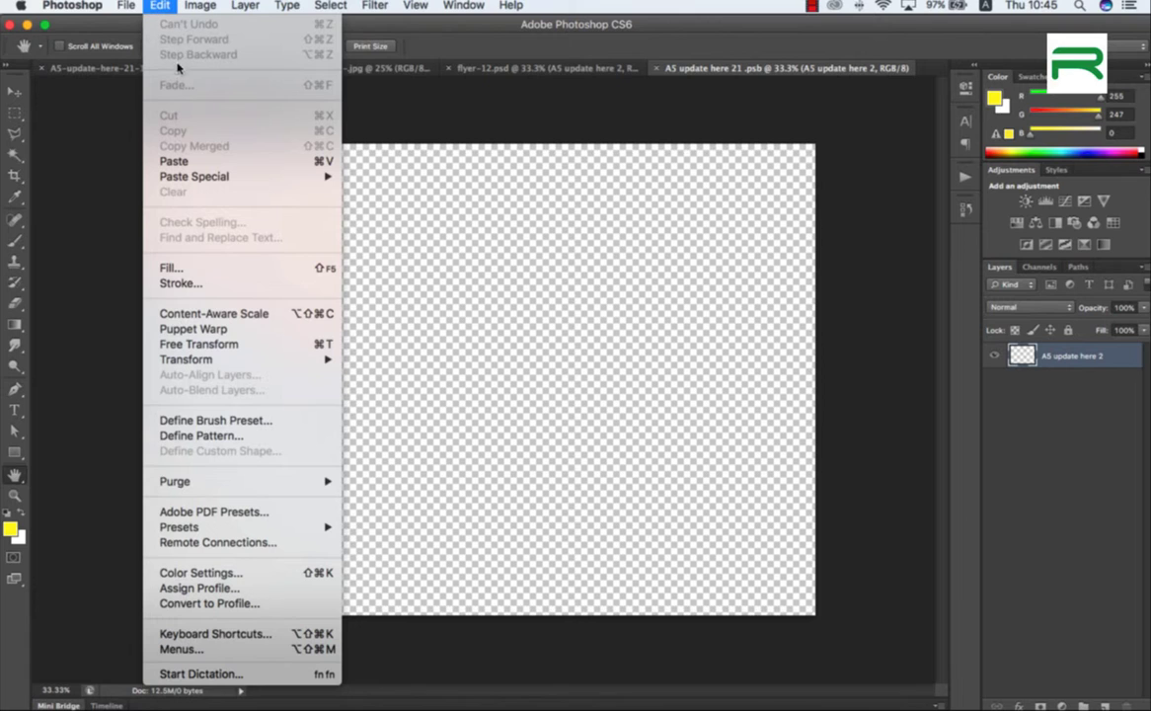
{"action": "left_click", "coordinate": [178, 161]}
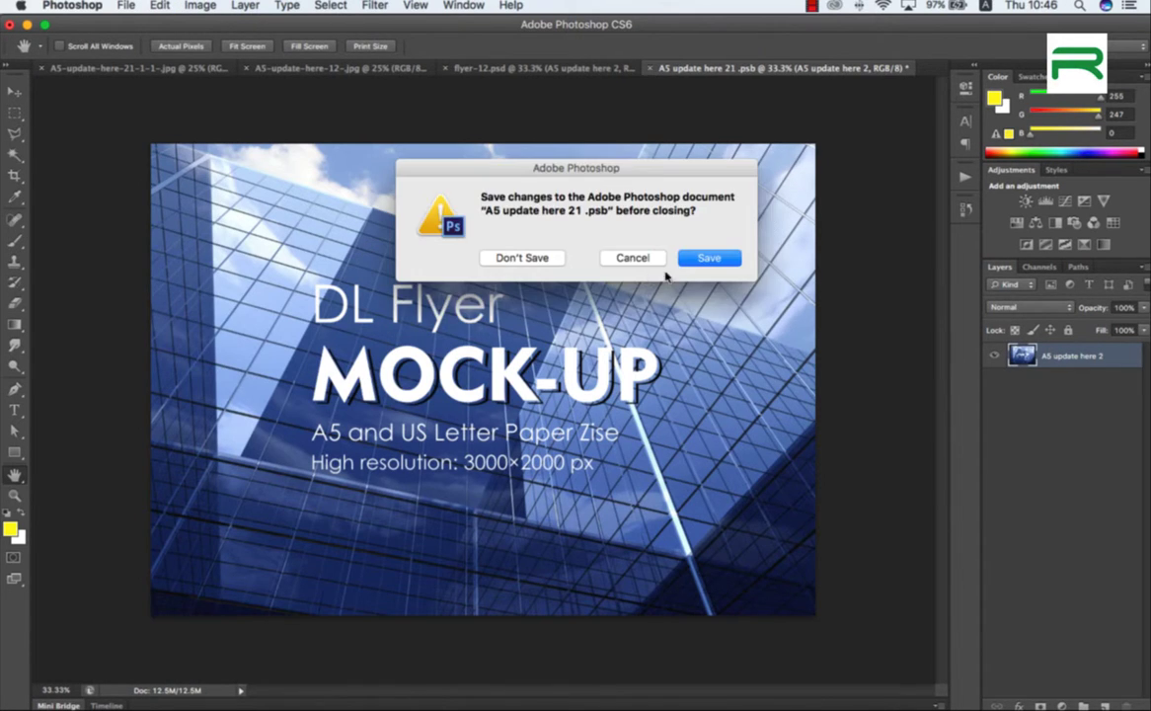
{"action": "left_click", "coordinate": [710, 258]}
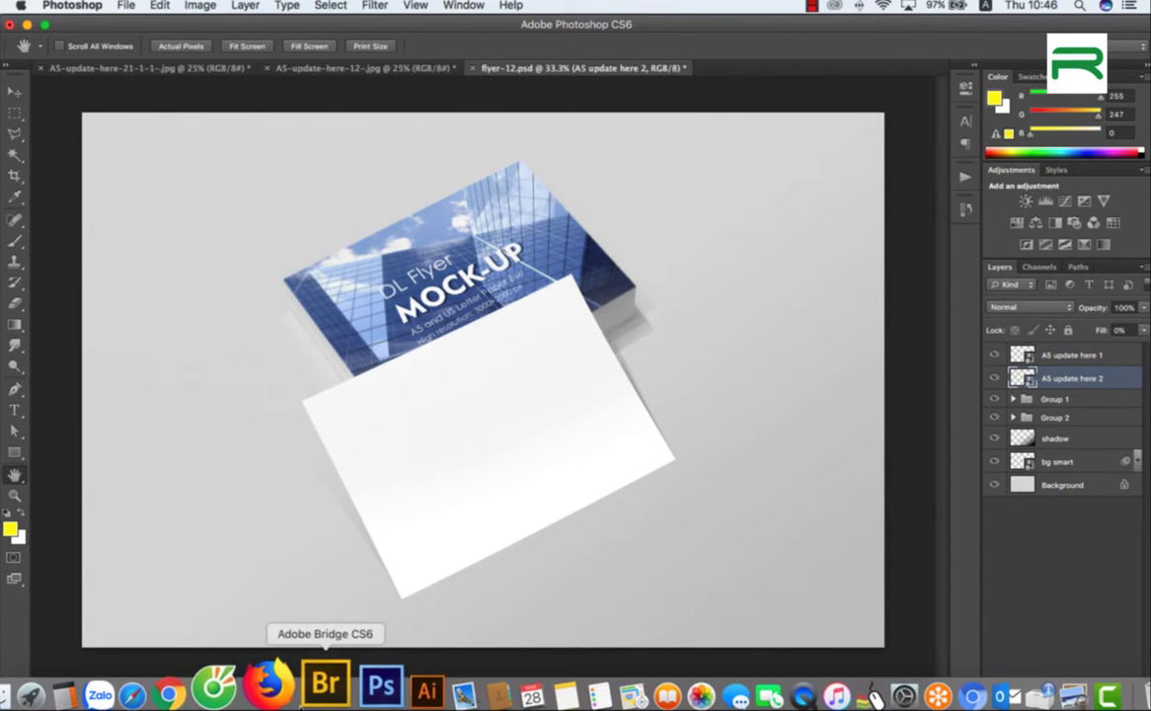
Copy the selected teal flyer artwork from A5-update-here-12-.jpg and return to the flyer-12.psd mockup
{"action": "left_click", "coordinate": [320, 688]}
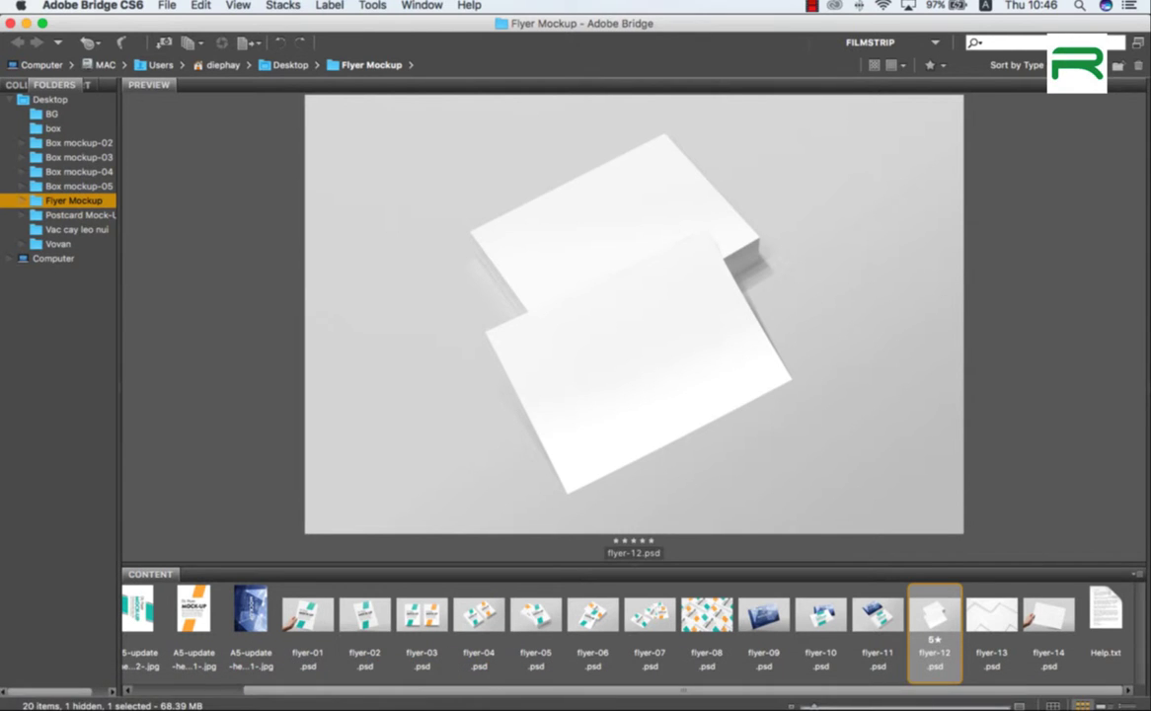
{"action": "left_click", "coordinate": [345, 684]}
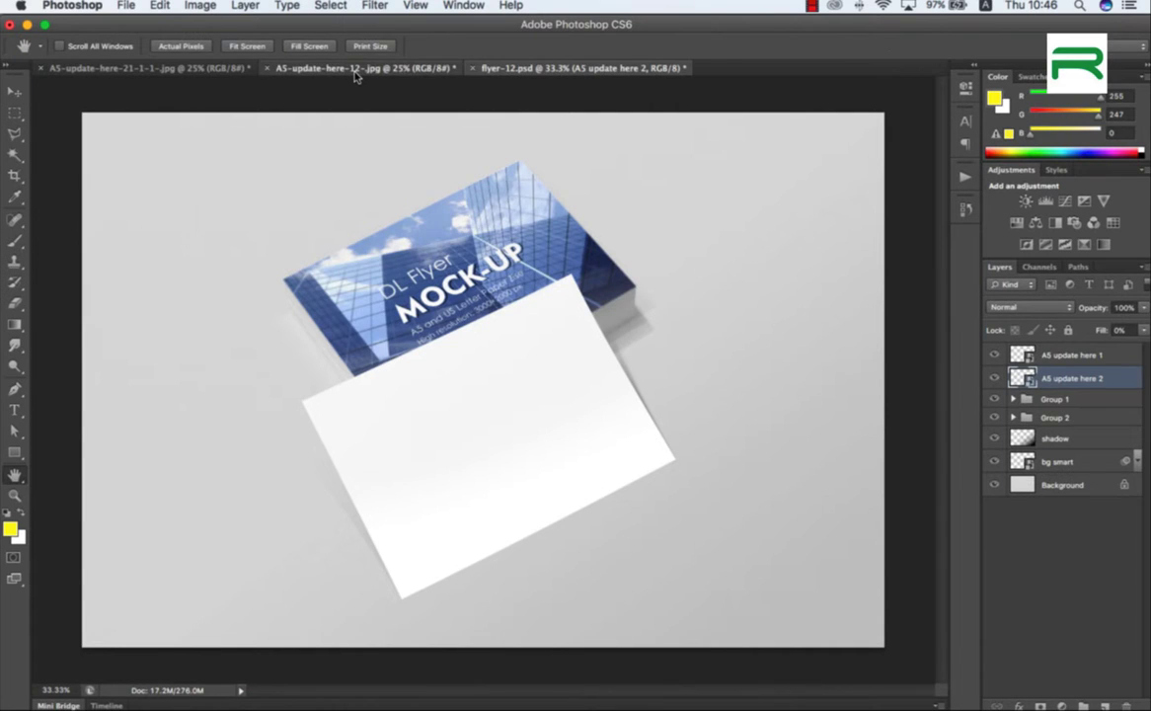
{"action": "left_click", "coordinate": [355, 71]}
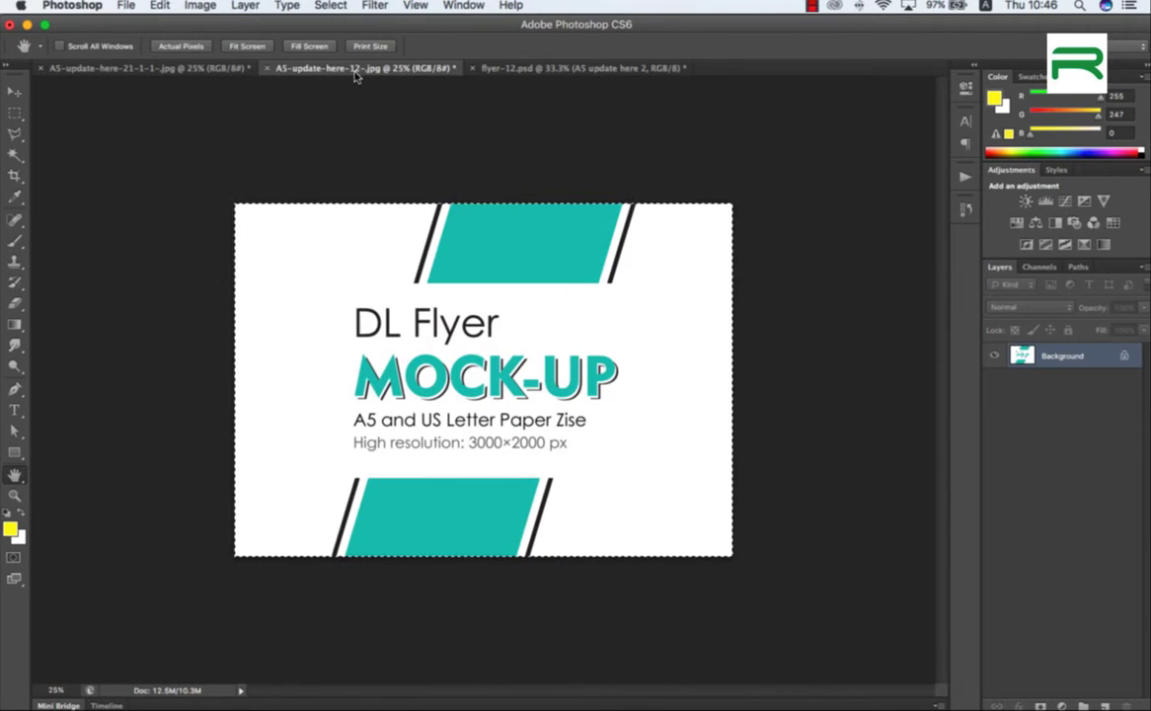
{"action": "left_click", "coordinate": [159, 5]}
{"action": "left_click", "coordinate": [200, 124]}
{"action": "left_click", "coordinate": [536, 70]}
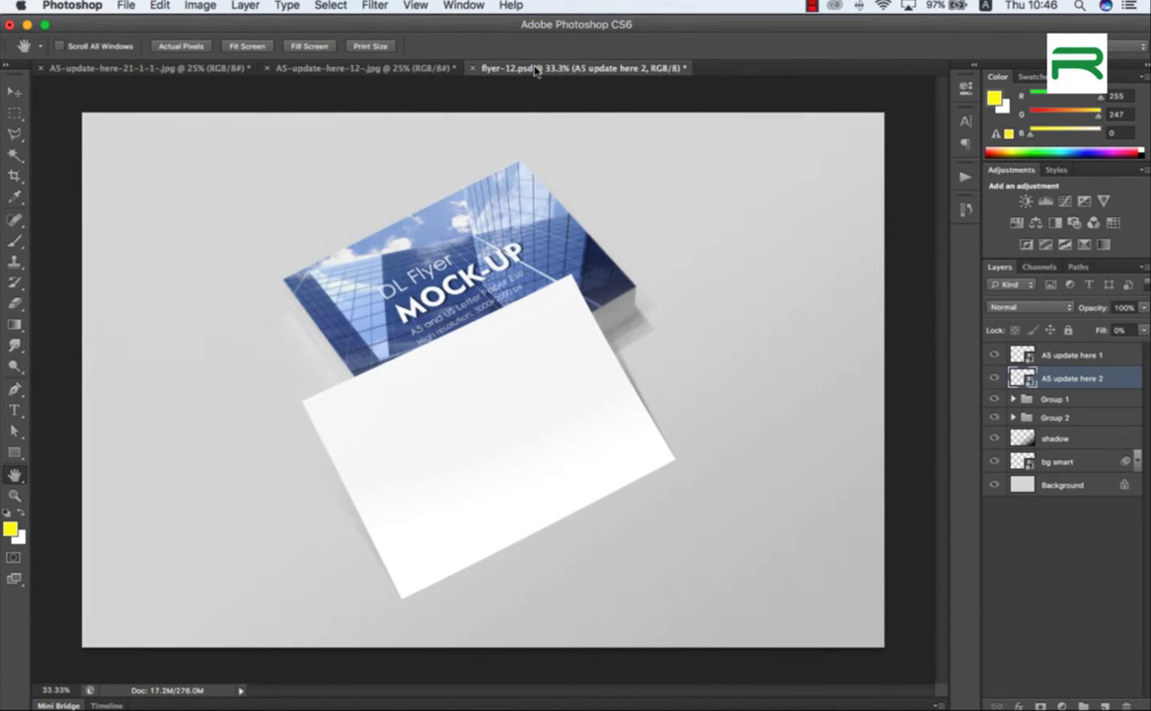
Paste the copied teal artwork into the "A5 update here 1" smart object of flyer-12.psd, saving and closing its contents
{"action": "double_click", "coordinate": [1027, 357]}
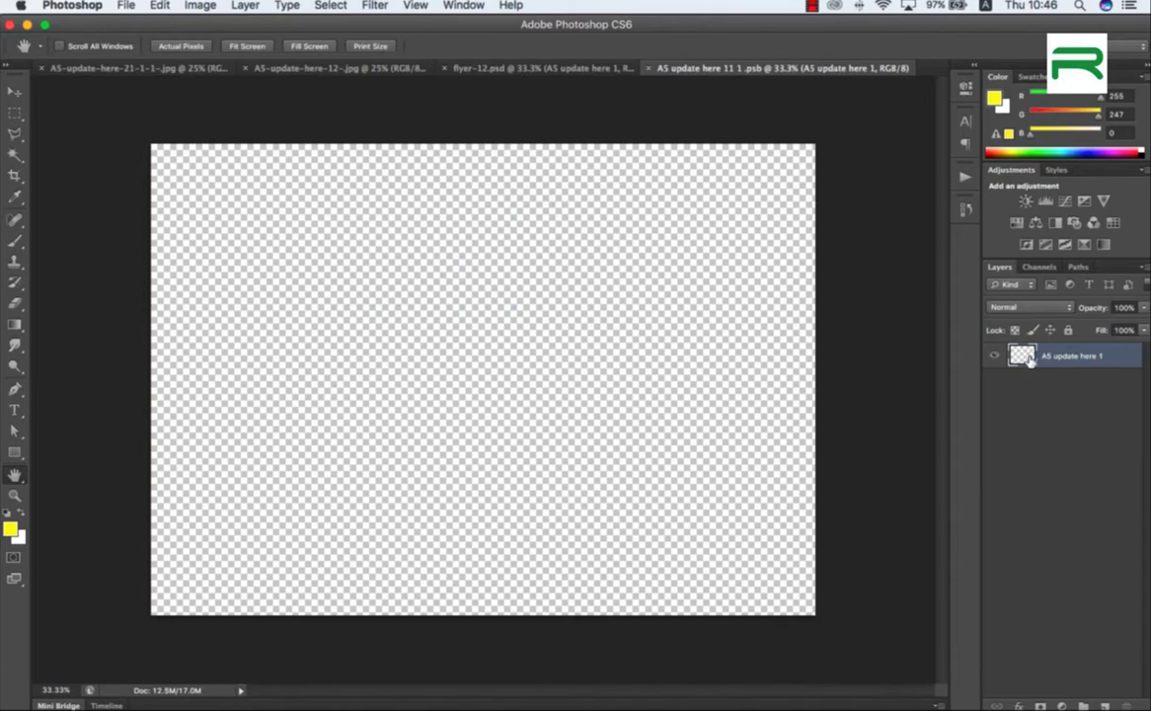
{"action": "left_click", "coordinate": [158, 6]}
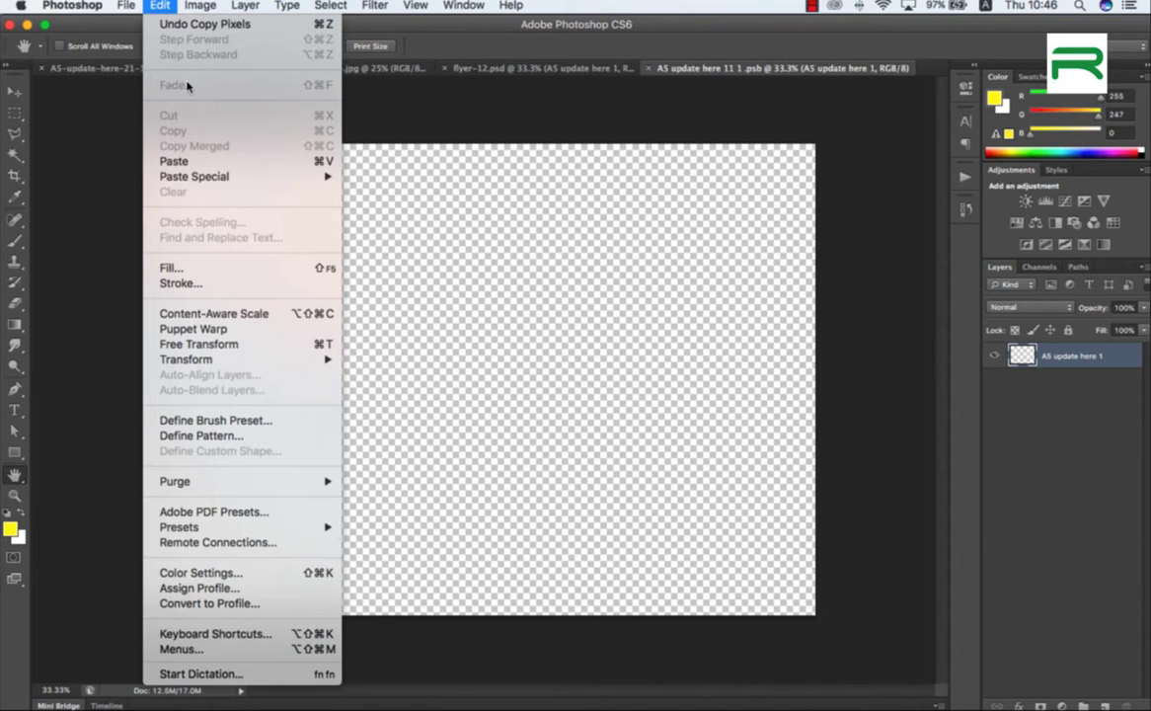
{"action": "left_click", "coordinate": [197, 159]}
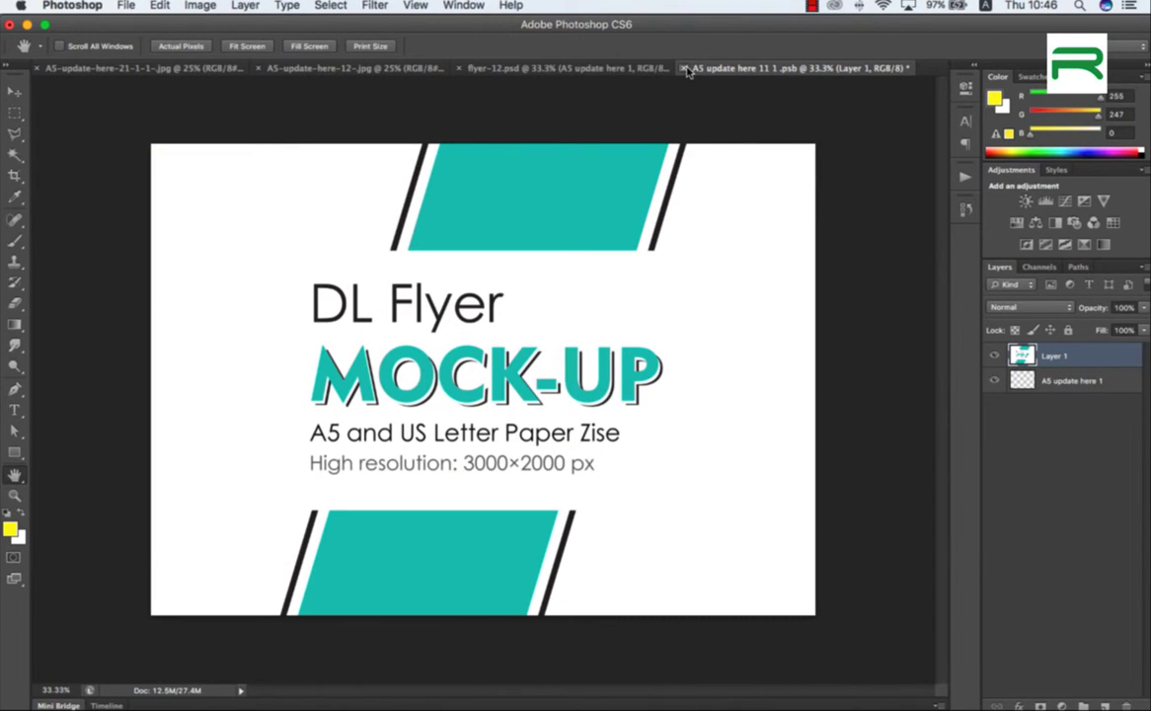
{"action": "key", "text": "super+w"}
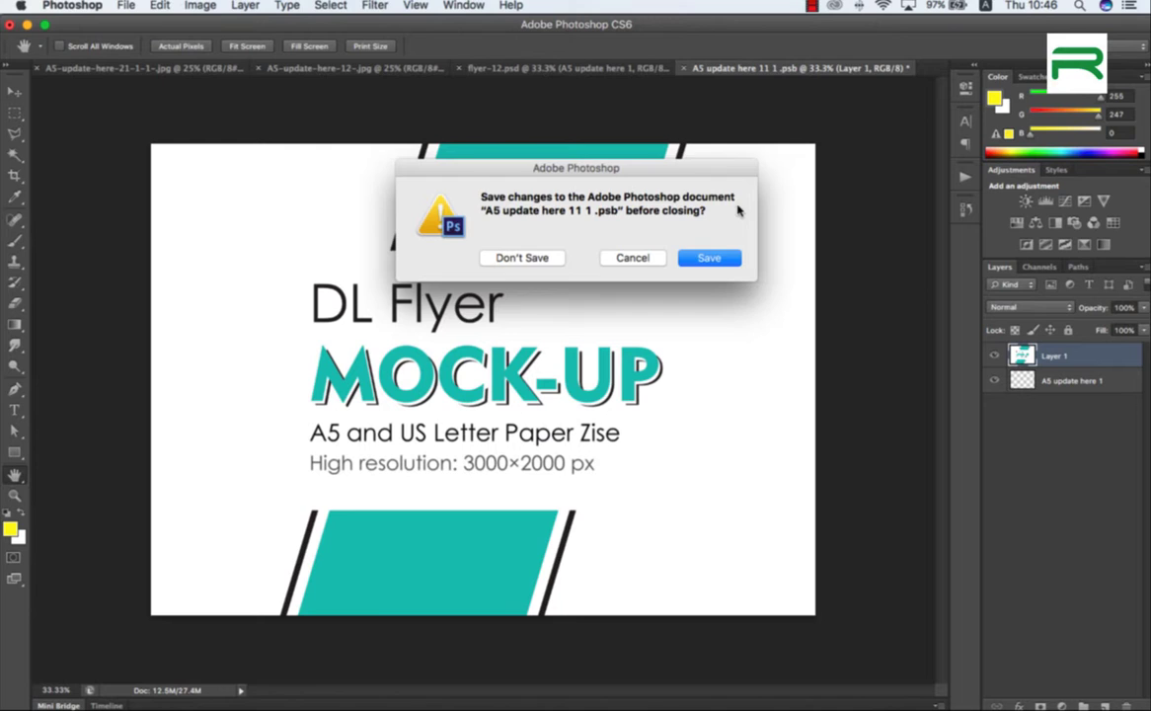
{"action": "left_click", "coordinate": [723, 257]}
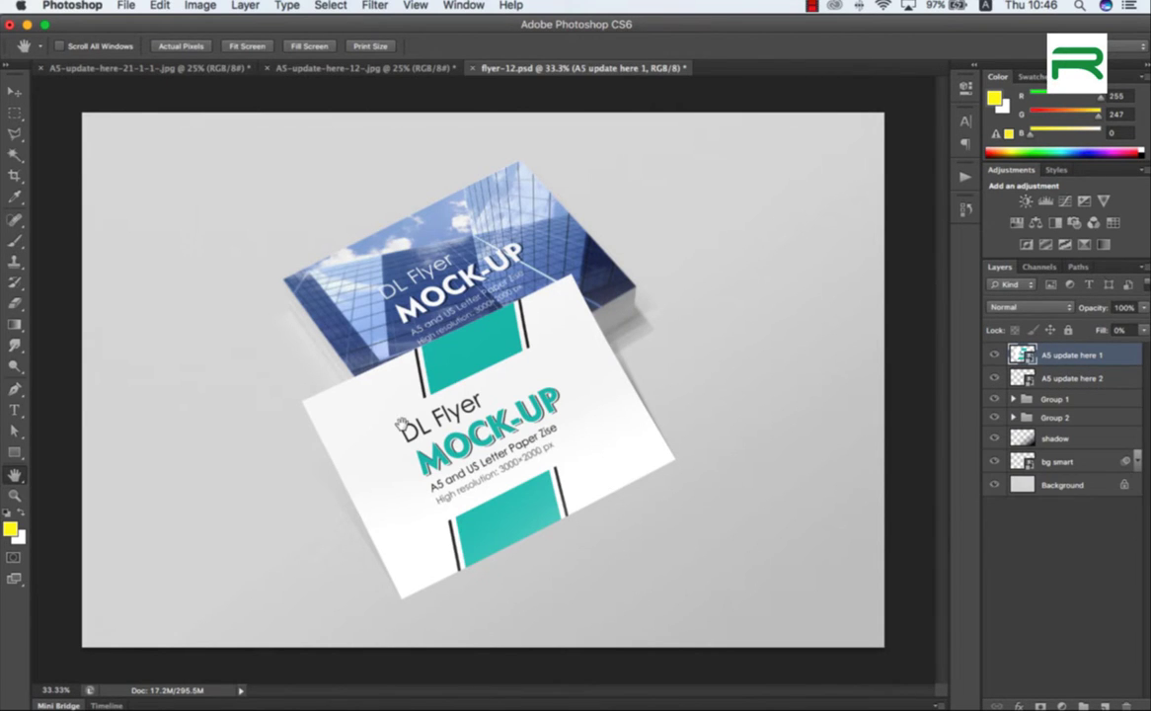
Inspect the flyer-12.psd mockup at 100%, fit it back on screen, and save and close the file
{"action": "double_click", "coordinate": [16, 490]}
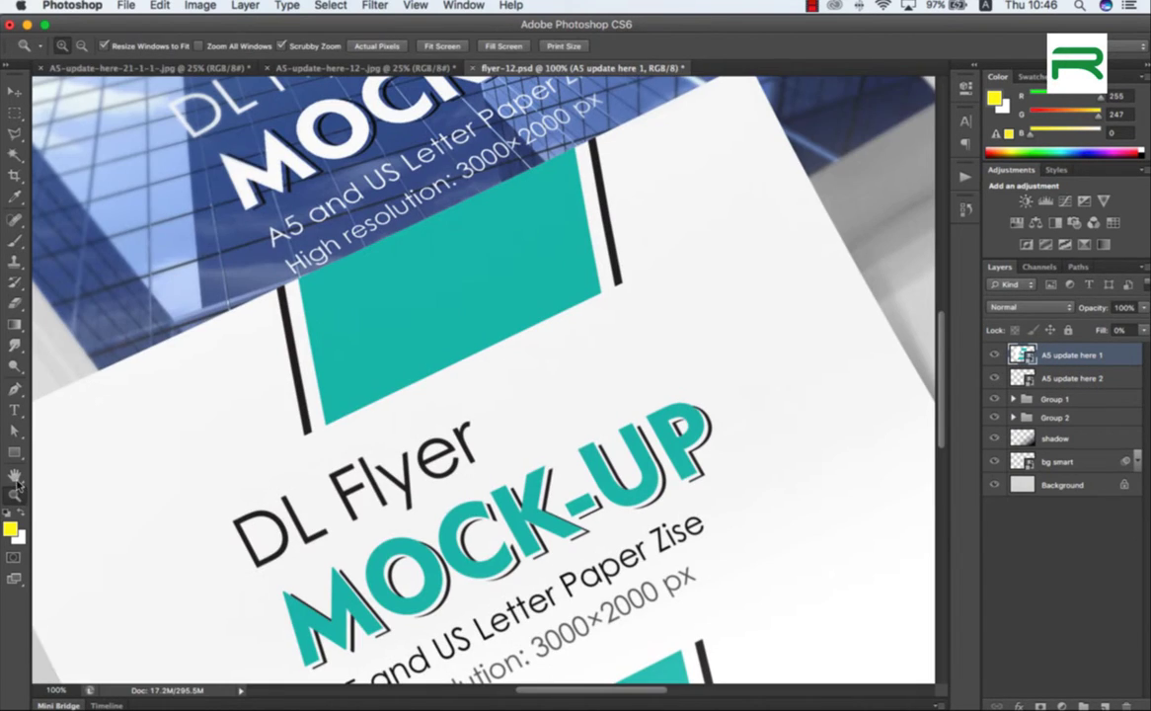
{"action": "left_click", "coordinate": [15, 475]}
{"action": "left_click_drag", "start_coordinate": [59, 375], "coordinate": [153, 314]}
{"action": "double_click", "coordinate": [16, 478]}
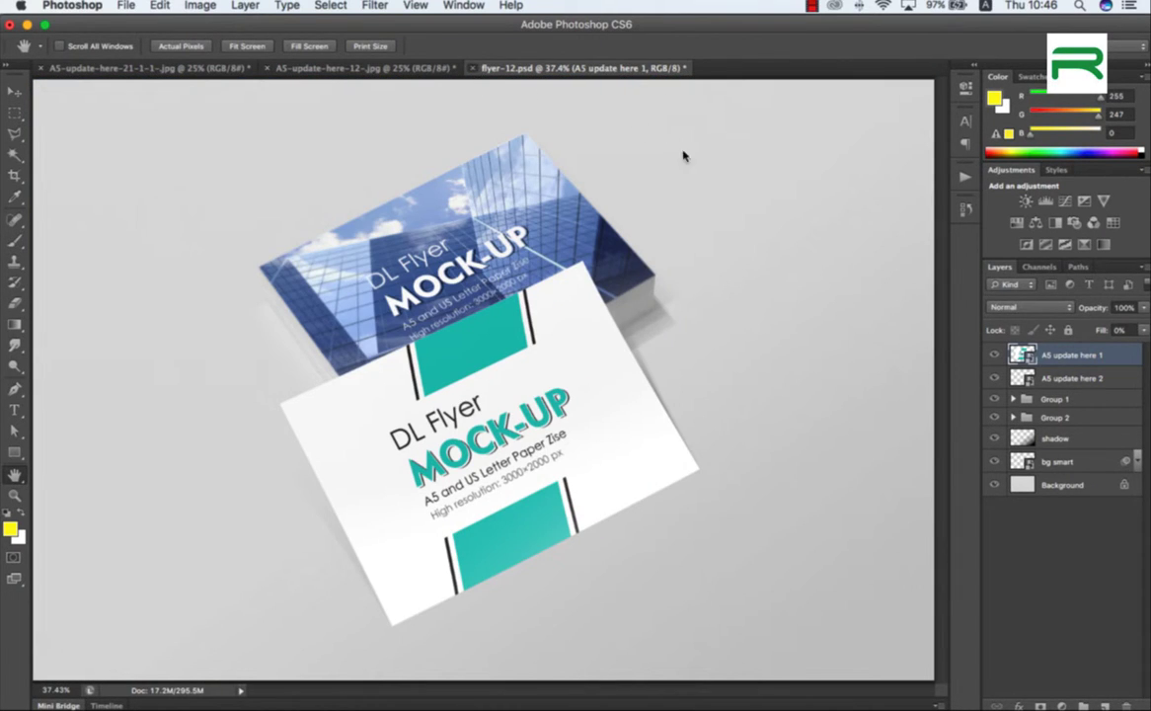
{"action": "key", "text": "super+w"}
{"action": "left_click", "coordinate": [713, 258]}
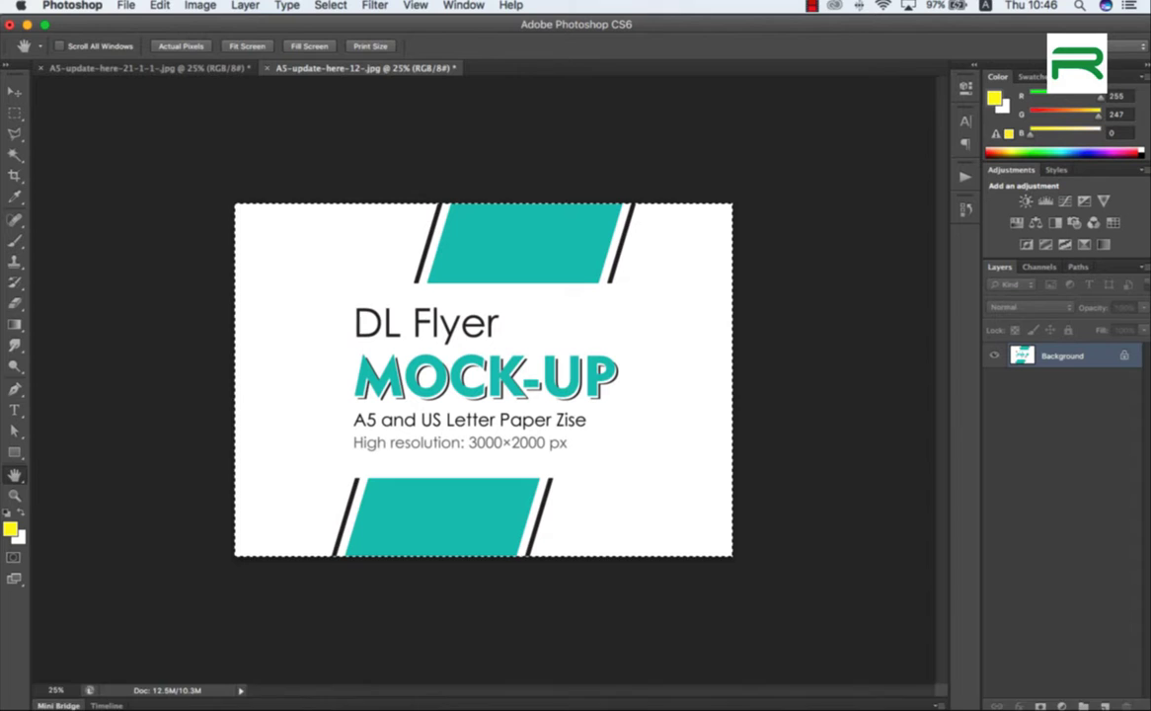
Open flyer-13.psd from the Flyer Mockup folder in Adobe Bridge and open the contents of its "A5 update here 2" smart object in Photoshop
{"action": "mouse_move", "coordinate": [378, 684]}
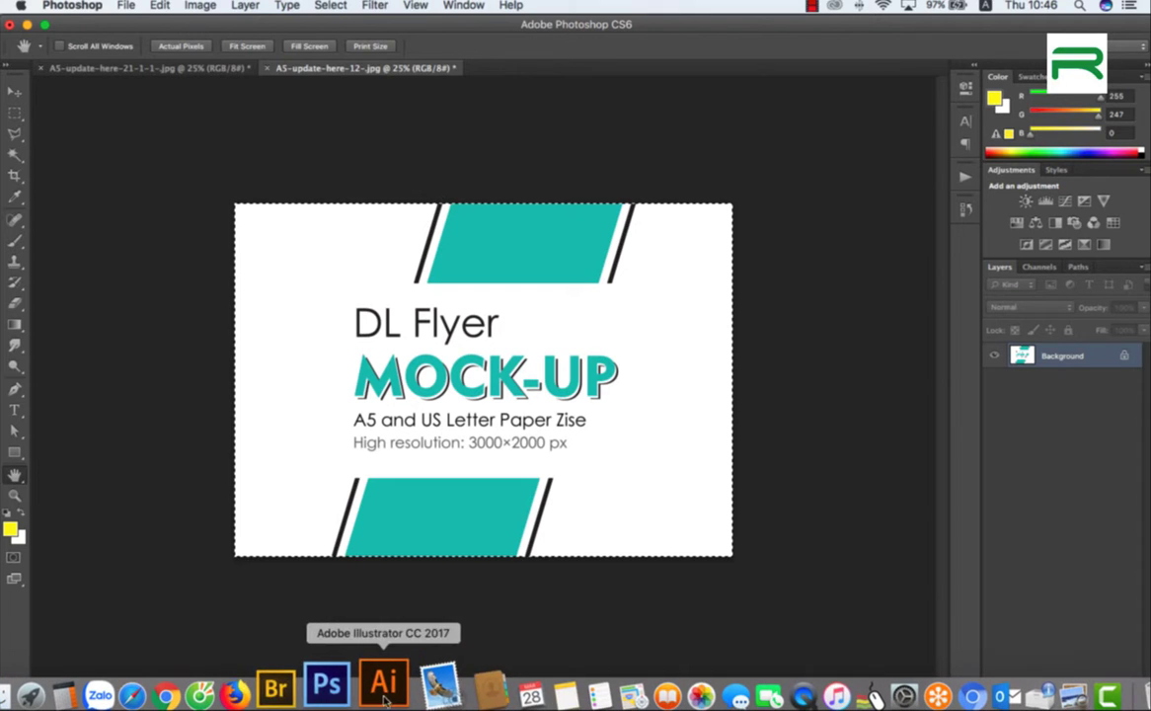
{"action": "left_click", "coordinate": [301, 684]}
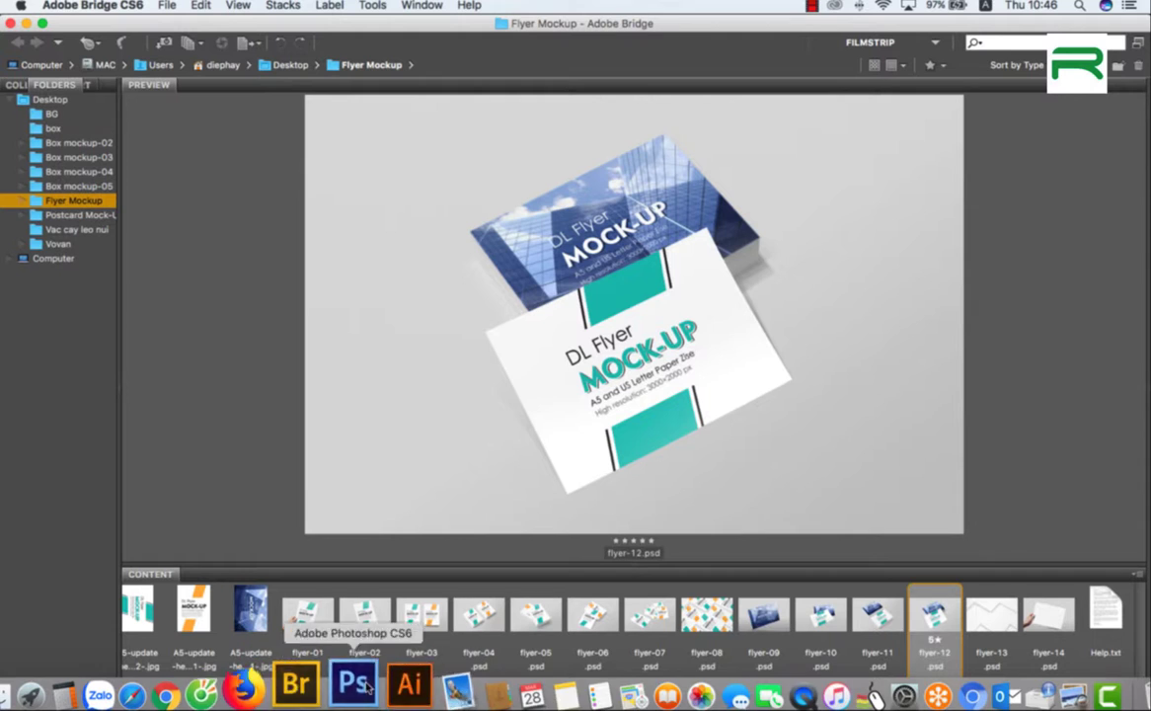
{"action": "left_click", "coordinate": [993, 617]}
{"action": "key", "text": "super+Tab"}
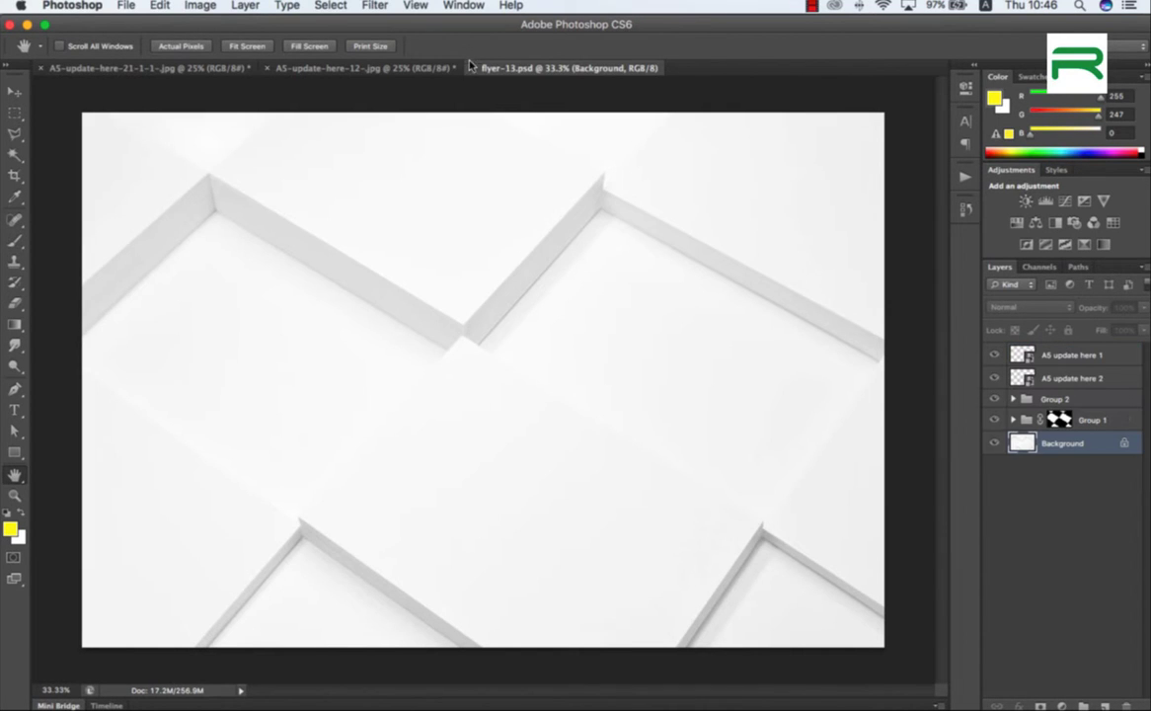
{"action": "double_click", "coordinate": [1026, 380]}
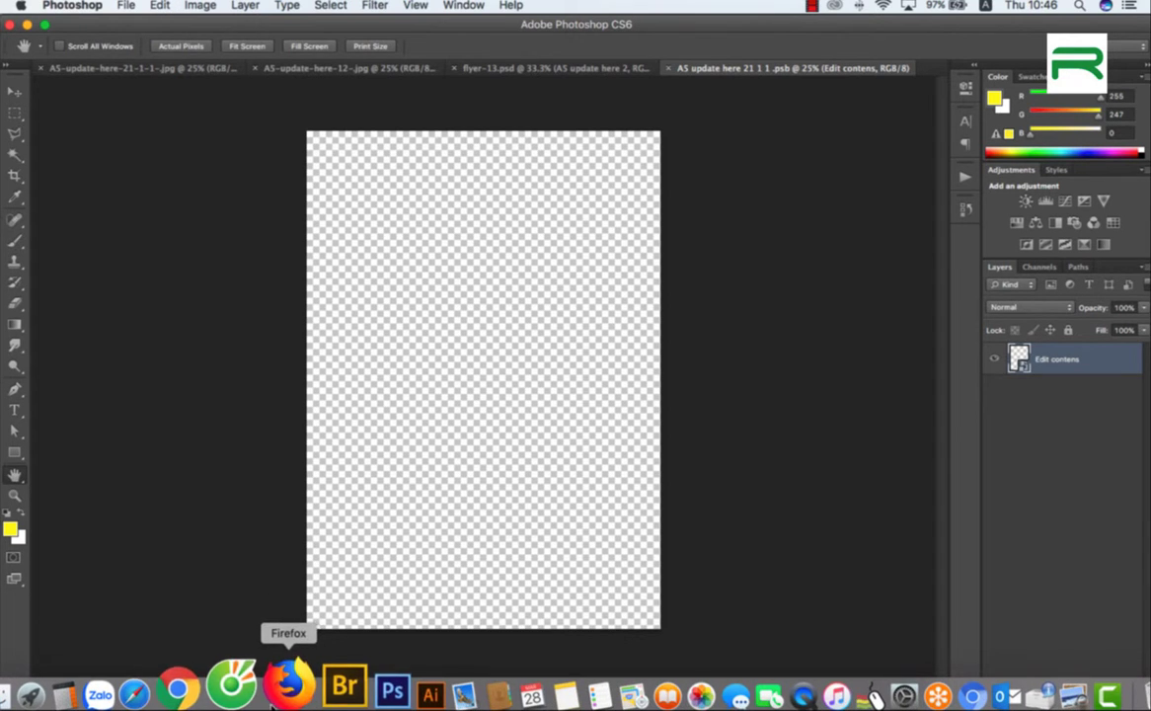
Preview A5-update-here-12-.jpg in Adobe Bridge and bring it up in Photoshop, keeping the document open
{"action": "left_click", "coordinate": [314, 683]}
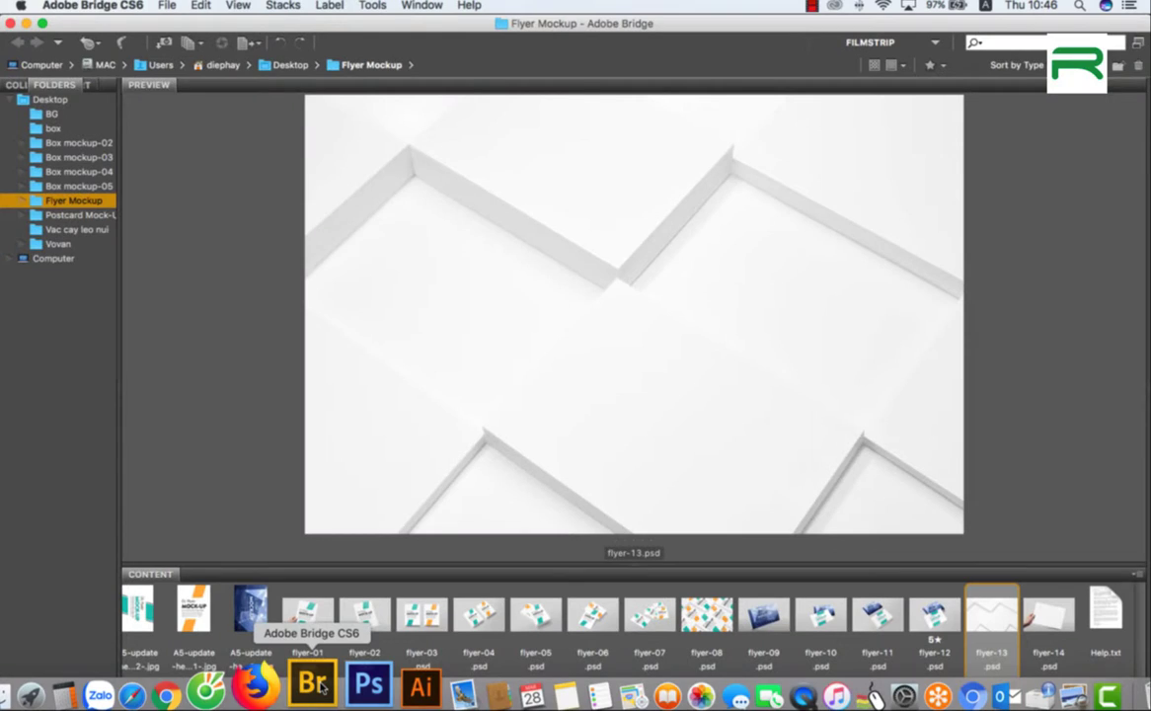
{"action": "scroll", "coordinate": [258, 605], "scroll_direction": "left", "scroll_amount": 3}
{"action": "left_click", "coordinate": [260, 607]}
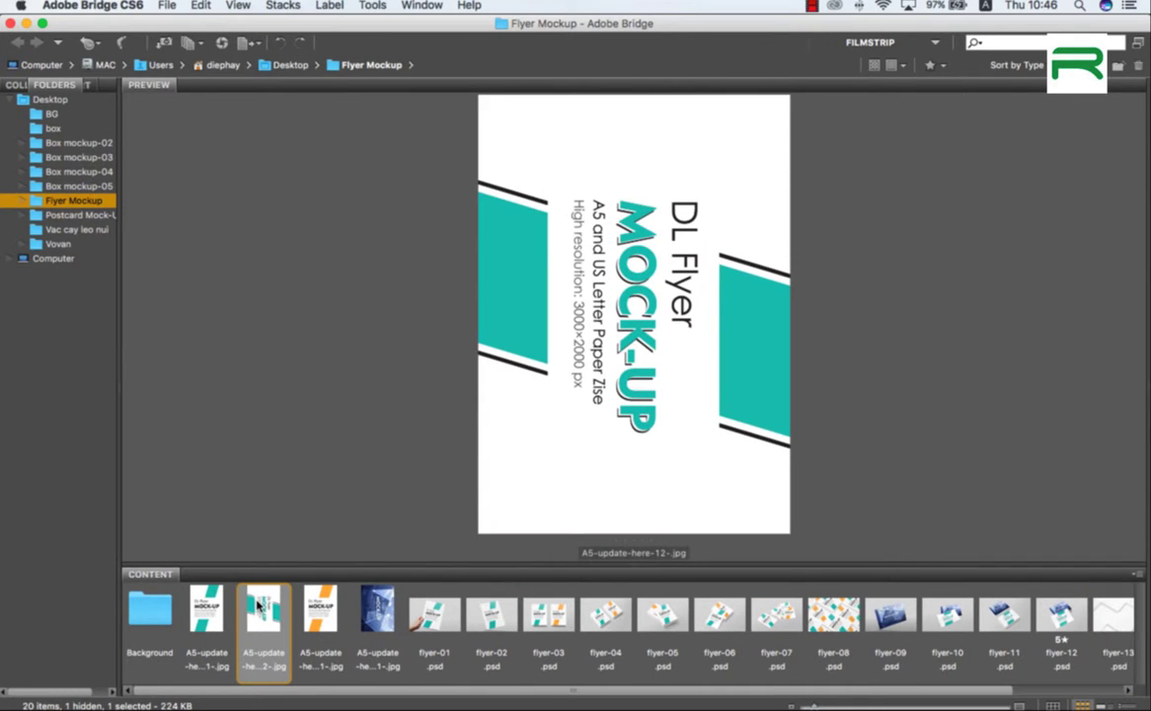
{"action": "double_click", "coordinate": [258, 605]}
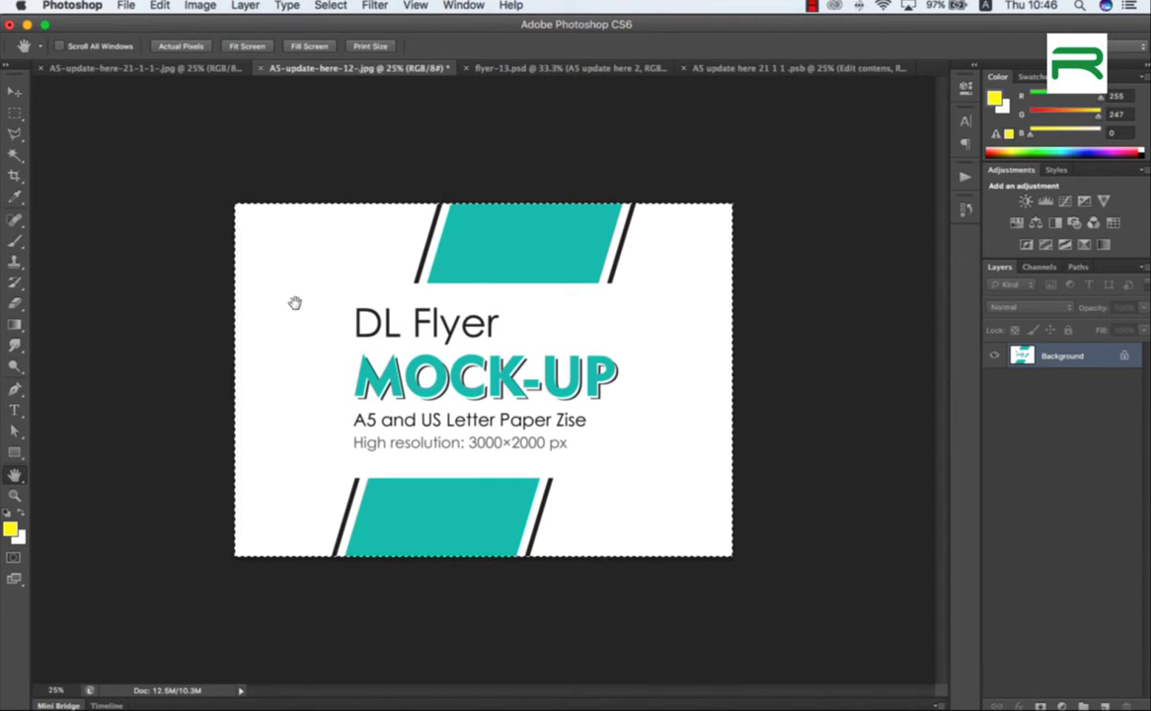
{"action": "key", "text": "super+w"}
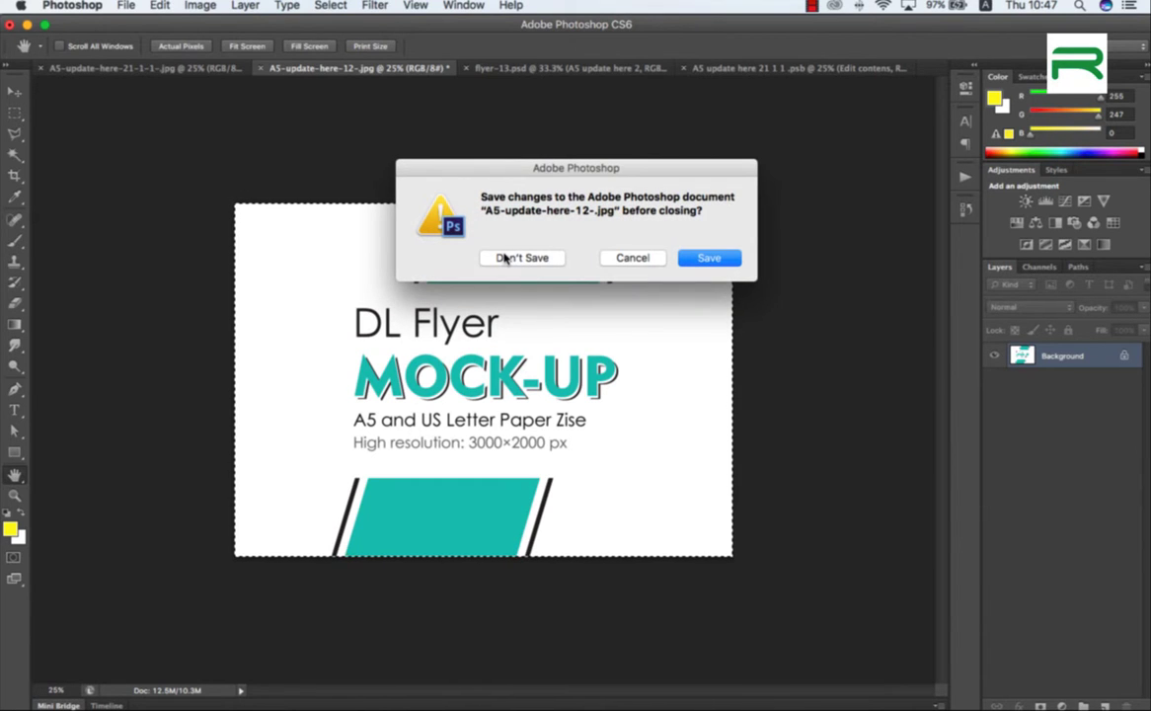
{"action": "key", "text": "Escape"}
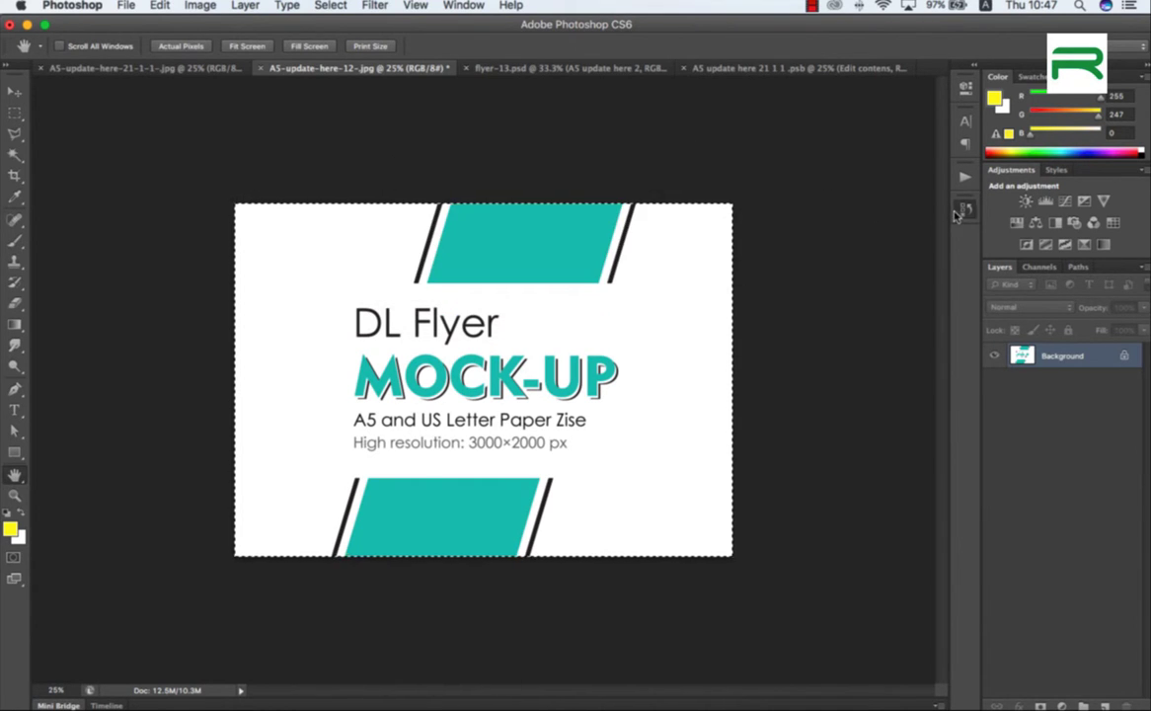
Revert A5-update-here-12-.jpg and A5-update-here-21-1-1-.jpg to their original unrotated opening states using the History snapshots
{"action": "left_click", "coordinate": [965, 208]}
{"action": "left_click", "coordinate": [849, 220]}
{"action": "left_click", "coordinate": [157, 69]}
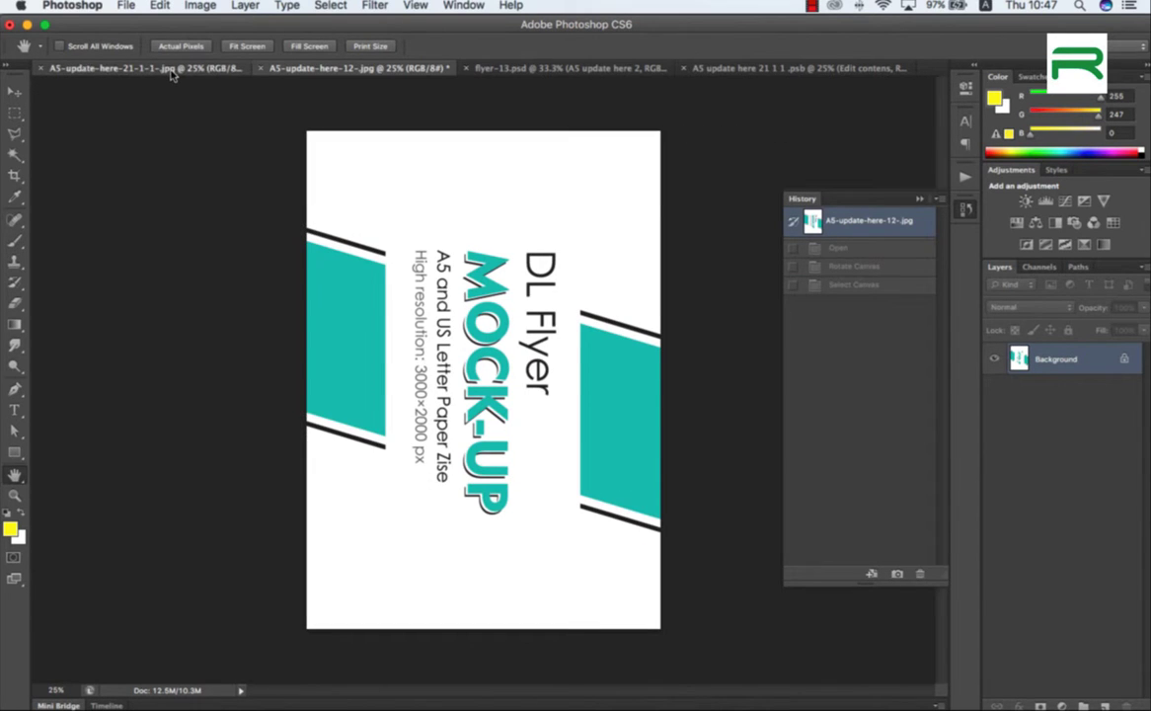
{"action": "left_click", "coordinate": [858, 221]}
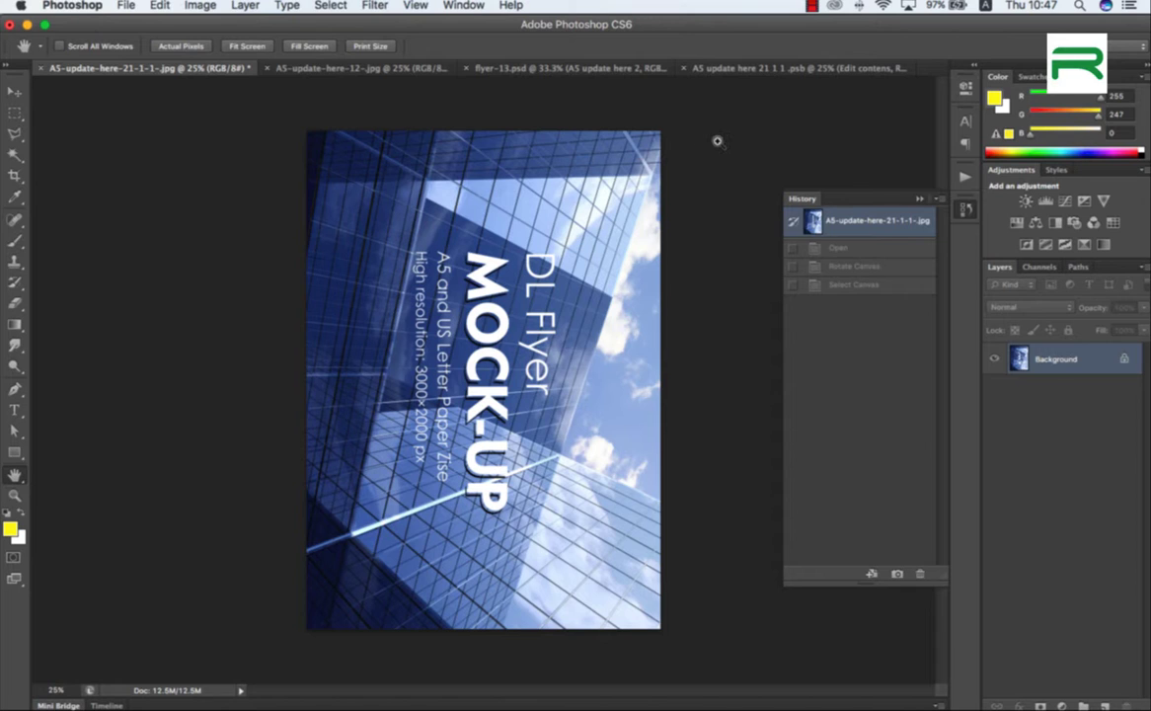
Copy the whole blue building artwork into the "A5 update here 2" smart object contents of flyer-13.psd, saving and closing those contents
{"action": "key", "text": "super+a"}
{"action": "key", "text": "super+c"}
{"action": "key", "text": "super+c"}
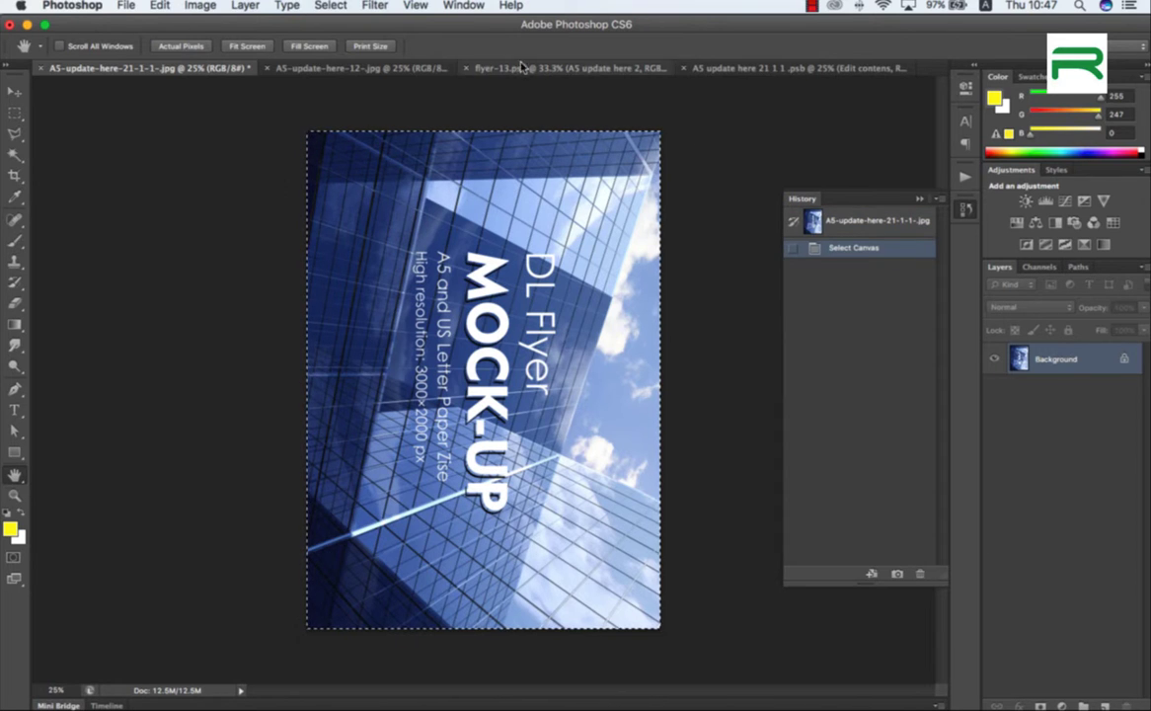
{"action": "left_click", "coordinate": [711, 69]}
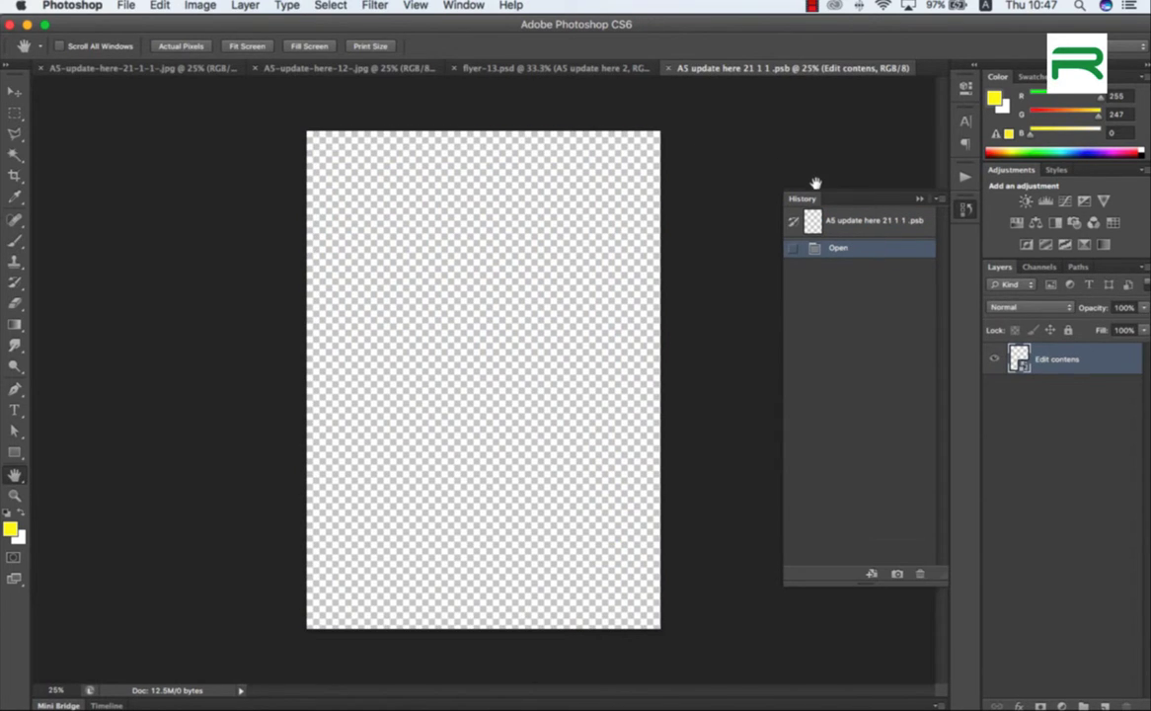
{"action": "key", "text": "super+v"}
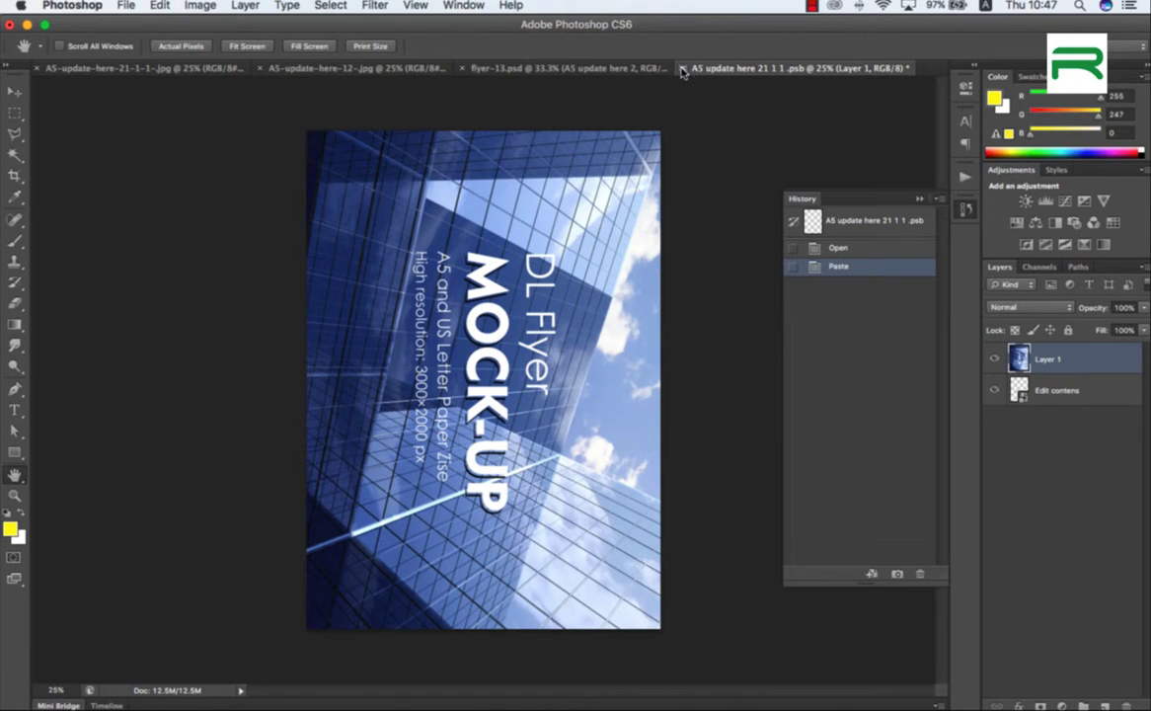
{"action": "key", "text": "super+w"}
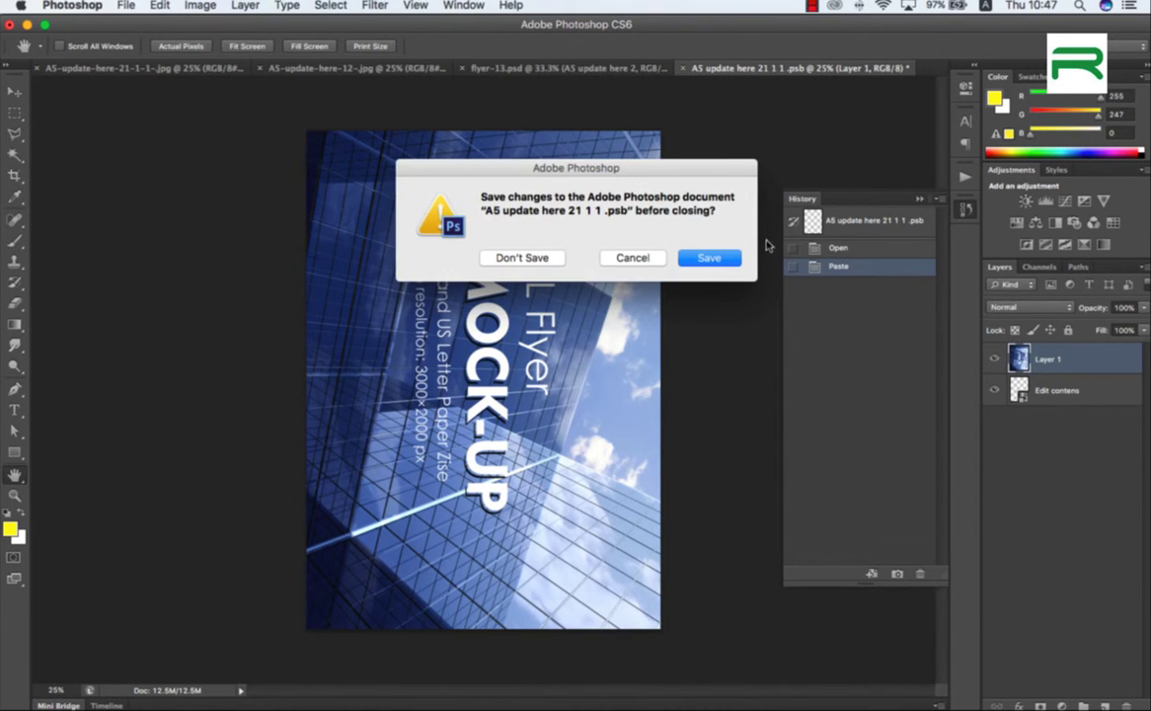
{"action": "left_click", "coordinate": [724, 259]}
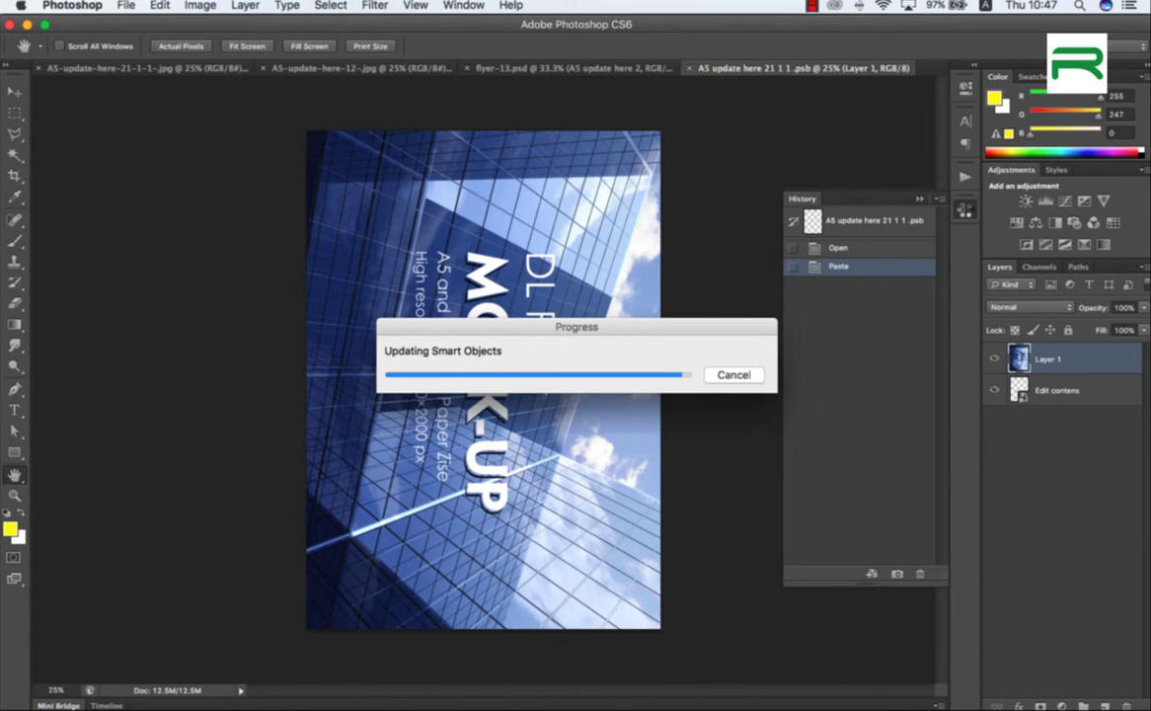
Copy the entire unrotated teal artwork from A5-update-here-12-.jpg and return to the flyer-13.psd mockup
{"action": "left_click", "coordinate": [404, 71]}
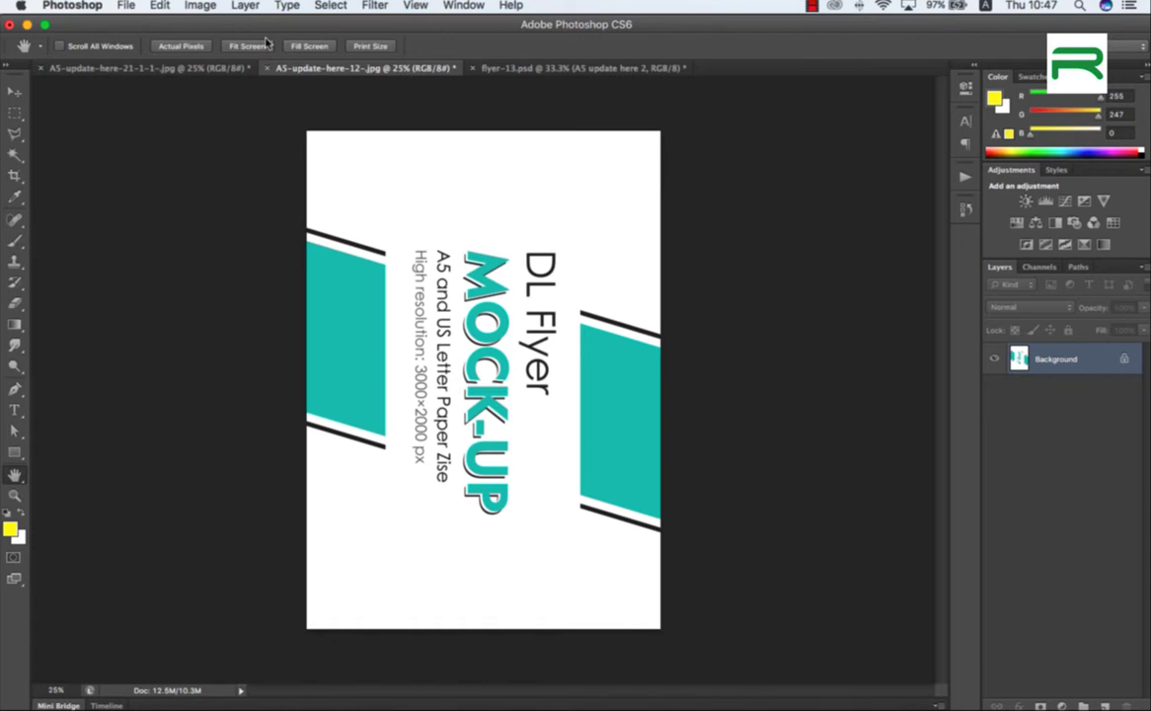
{"action": "left_click", "coordinate": [274, 10]}
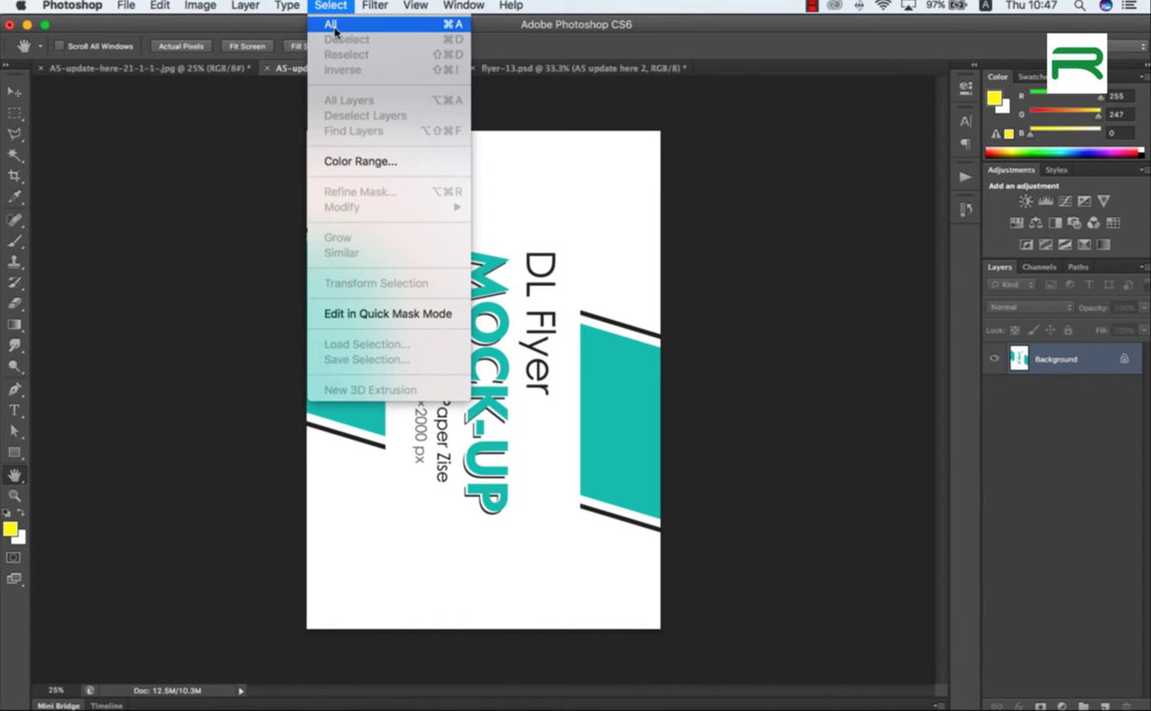
{"action": "left_click", "coordinate": [324, 24]}
{"action": "left_click", "coordinate": [159, 7]}
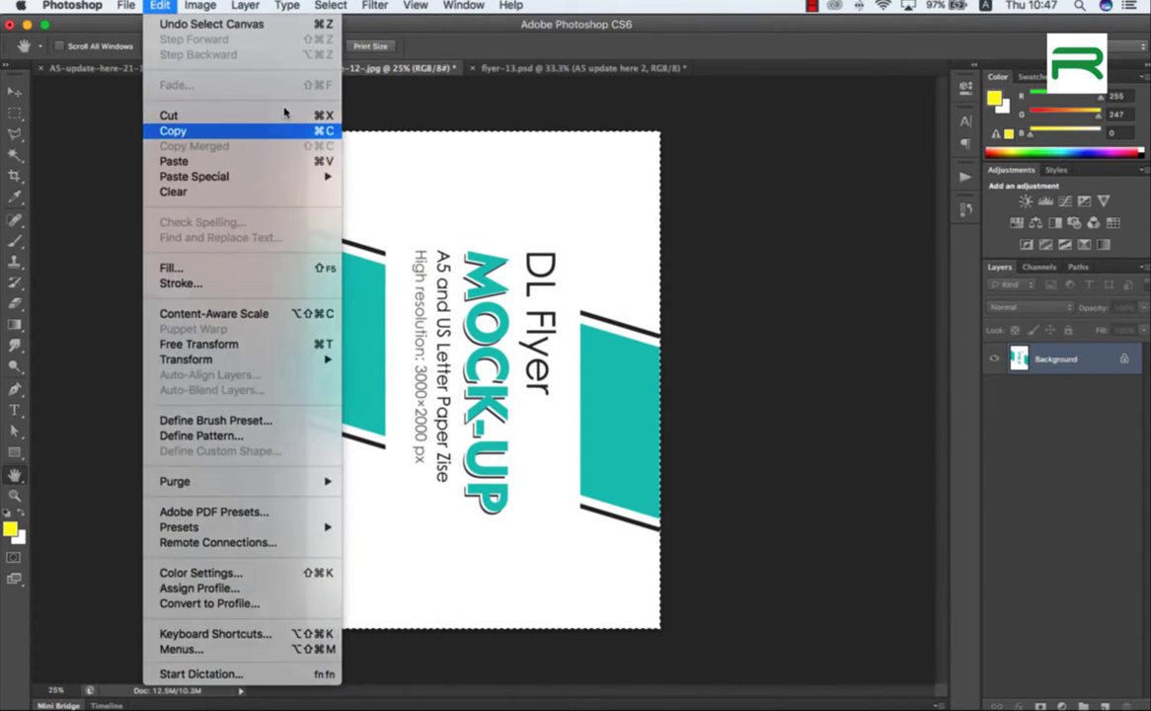
{"action": "left_click", "coordinate": [170, 129]}
{"action": "left_click", "coordinate": [516, 70]}
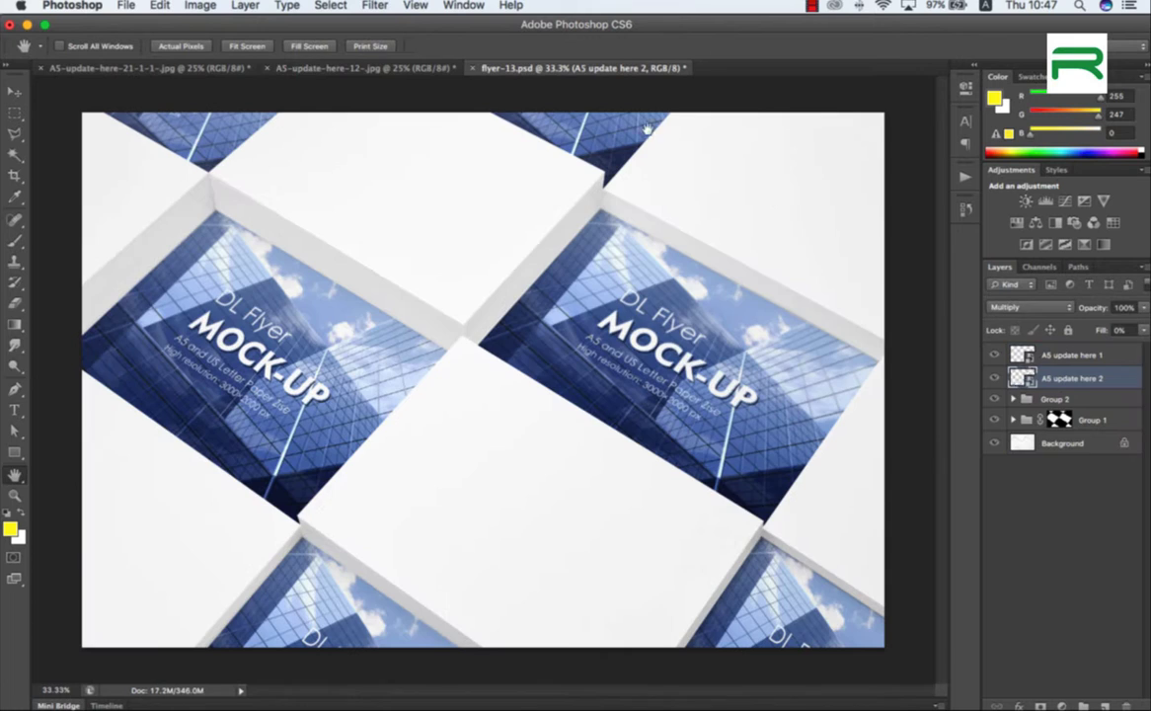
Paste the teal artwork into the "A5 update here 1" smart object of flyer-13.psd, saving and closing both its contents and the mockup
{"action": "double_click", "coordinate": [1023, 360]}
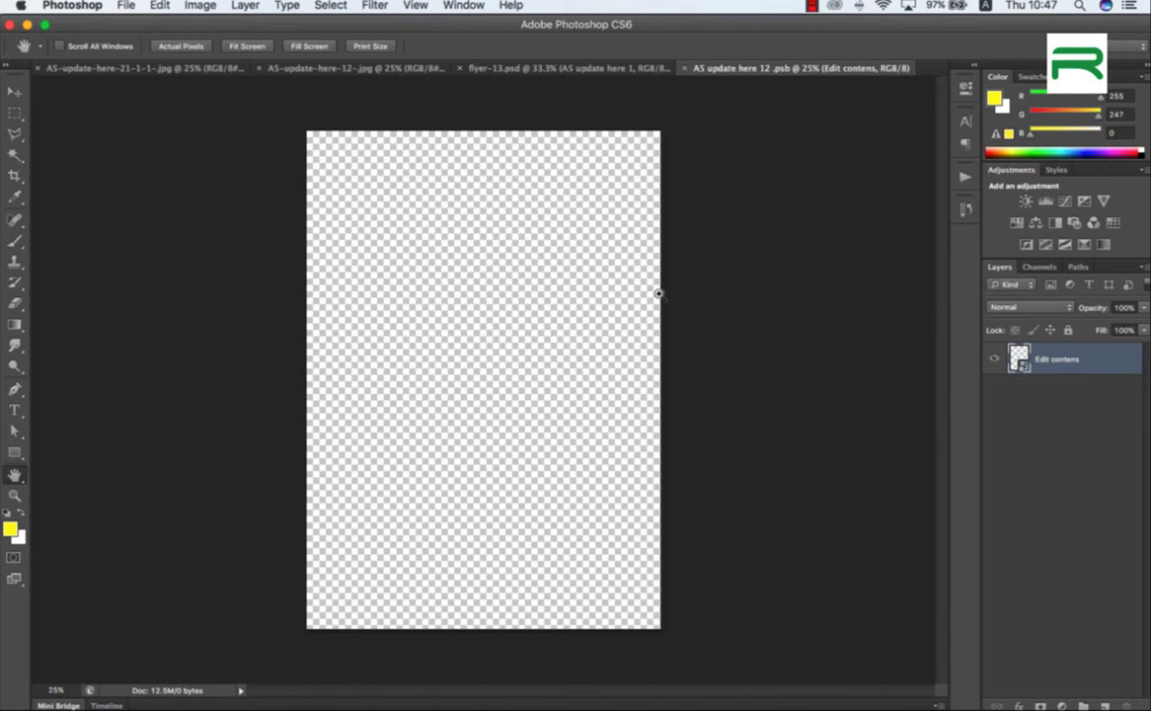
{"action": "key", "text": "super+v"}
{"action": "key", "text": "super+w"}
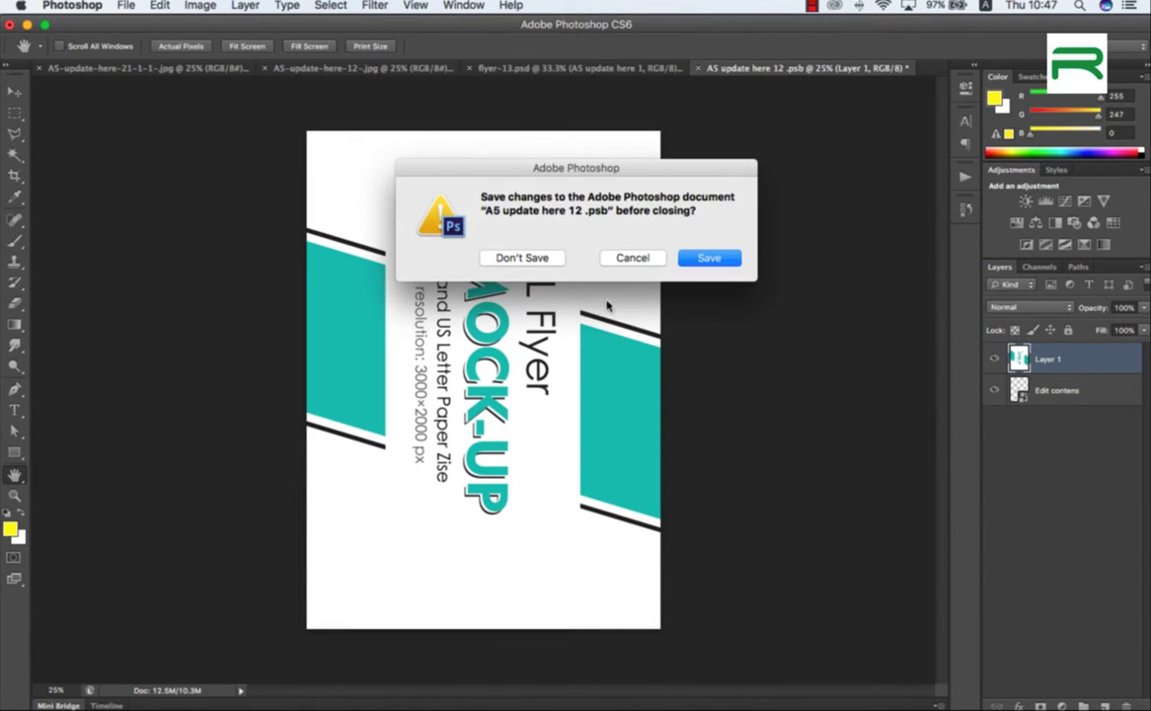
{"action": "left_click", "coordinate": [730, 257]}
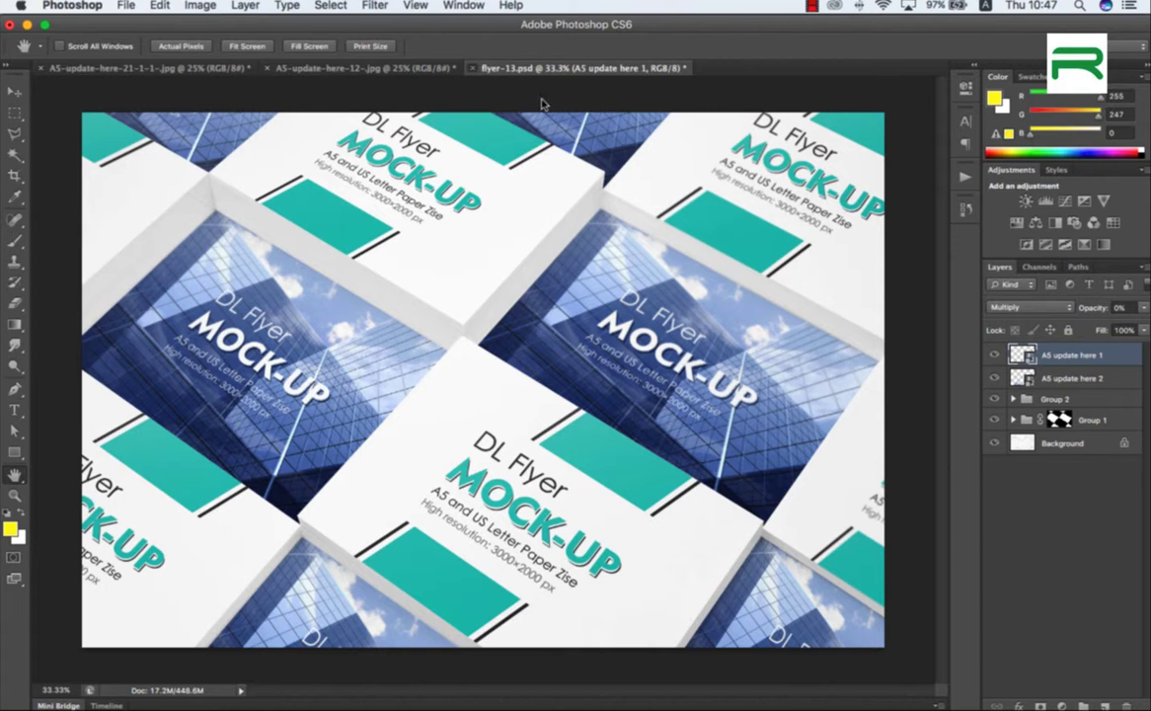
{"action": "key", "text": "super+w"}
{"action": "left_click", "coordinate": [712, 256]}
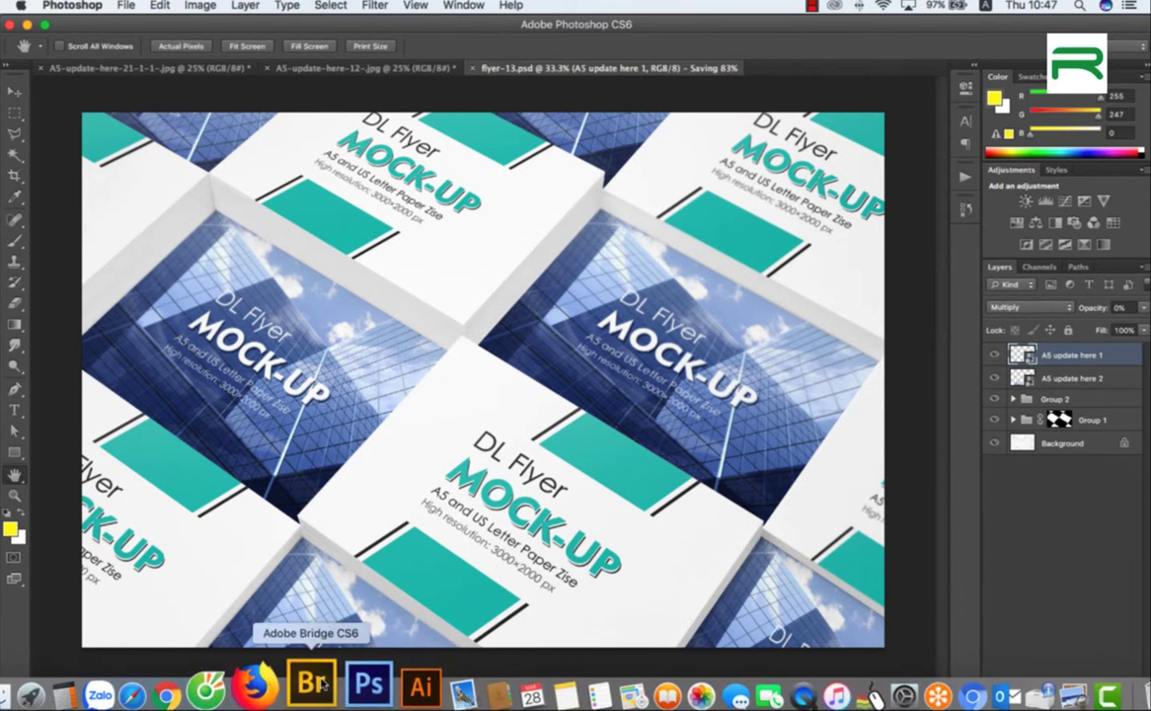
Preview the finished flyer-13.psd in Adobe Bridge, then open flyer-14.psd in Photoshop and display its history
{"action": "left_click", "coordinate": [275, 689]}
{"action": "key", "text": "Left"}
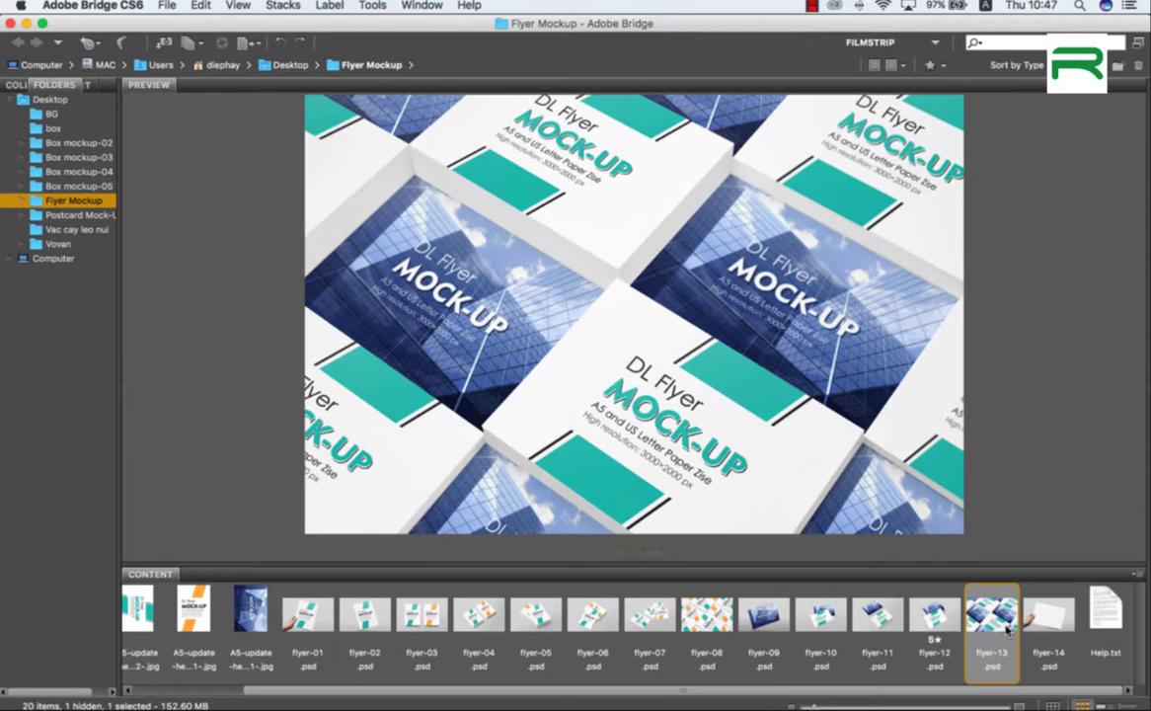
{"action": "double_click", "coordinate": [1068, 620]}
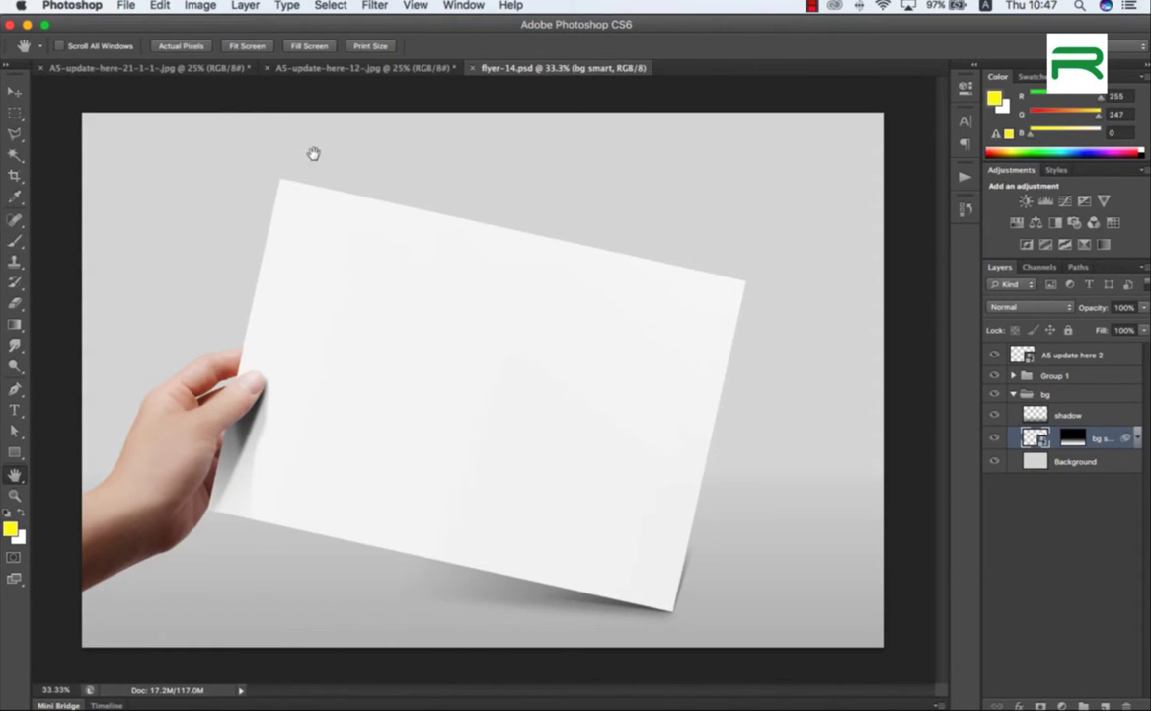
{"action": "left_click", "coordinate": [965, 209]}
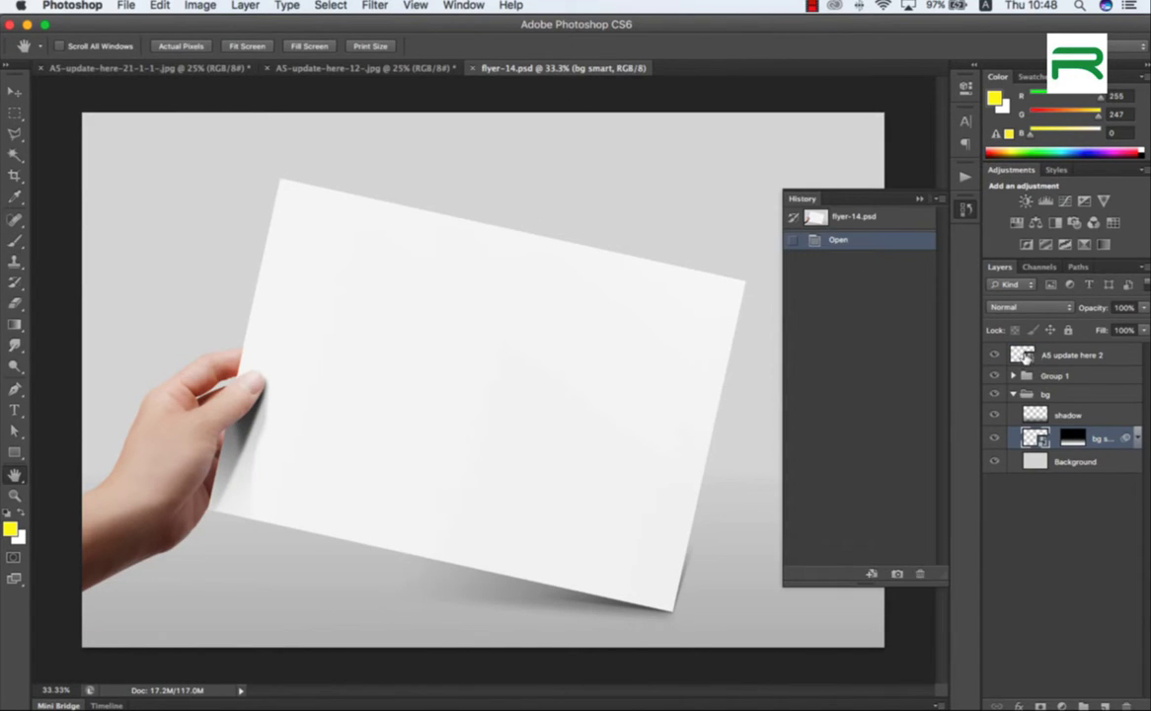
Fill the "A5 update here 2" smart object of flyer-14.psd with the blue building artwork, saving and closing its contents and the mockup
{"action": "double_click", "coordinate": [1024, 356]}
{"action": "key", "text": "cmd+w"}
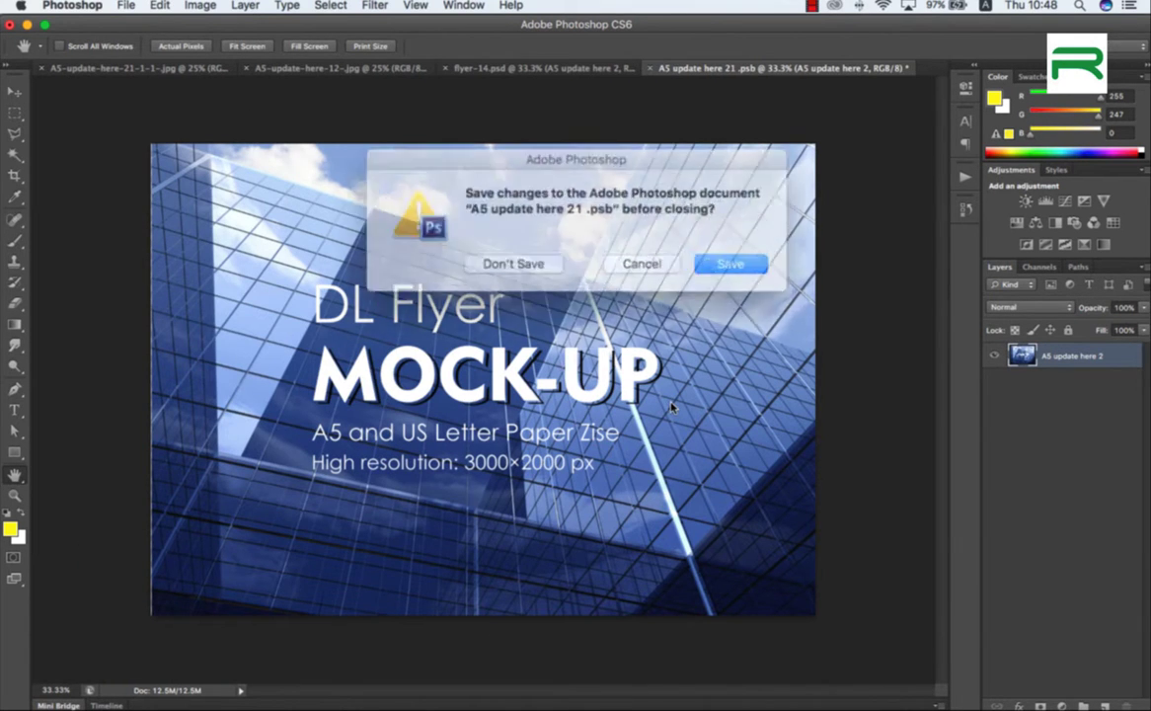
{"action": "key", "text": "Return"}
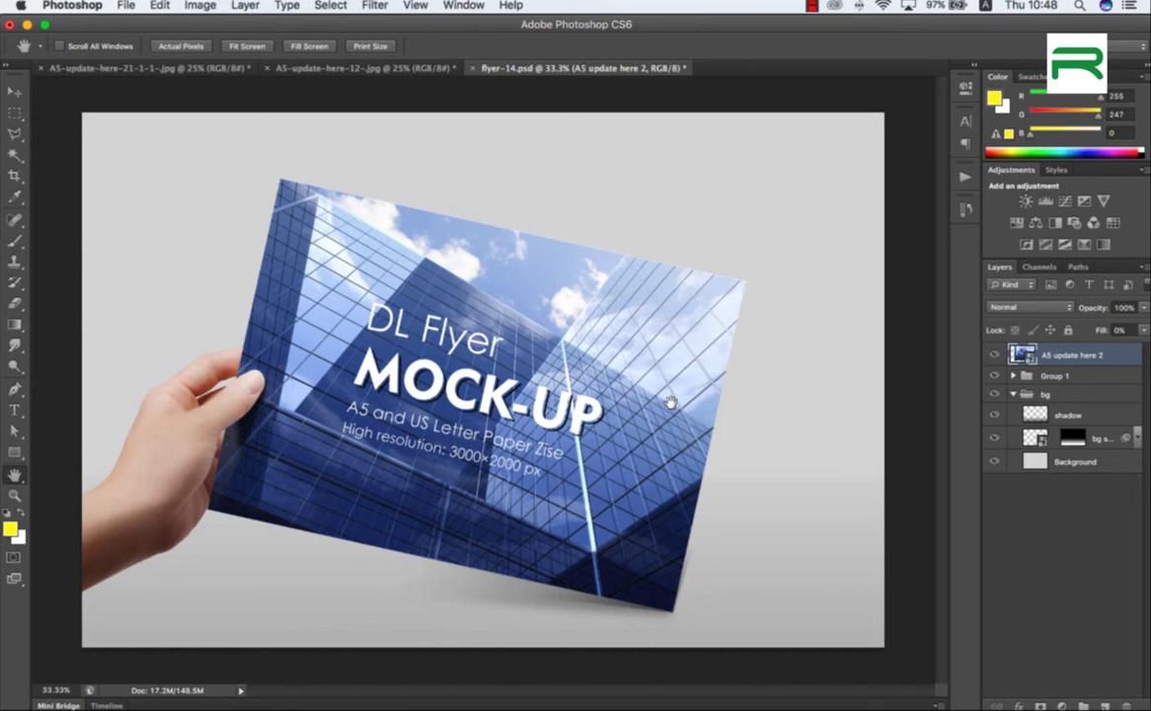
{"action": "key", "text": "super+w"}
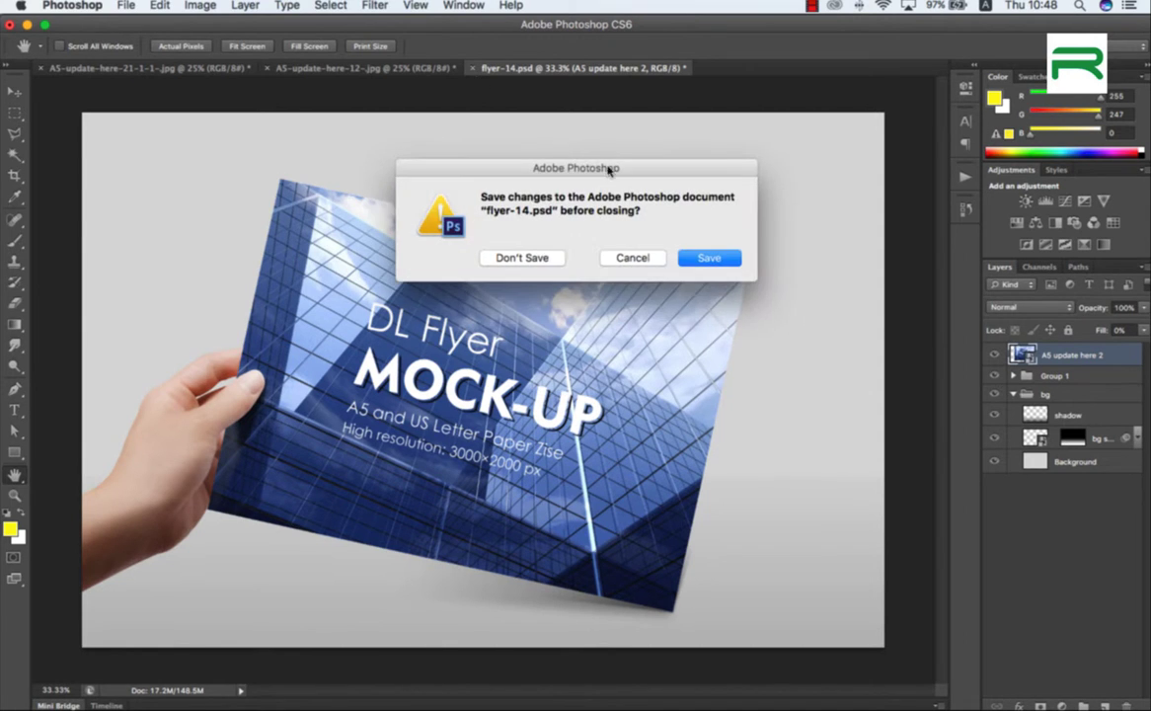
{"action": "key", "text": "Return"}
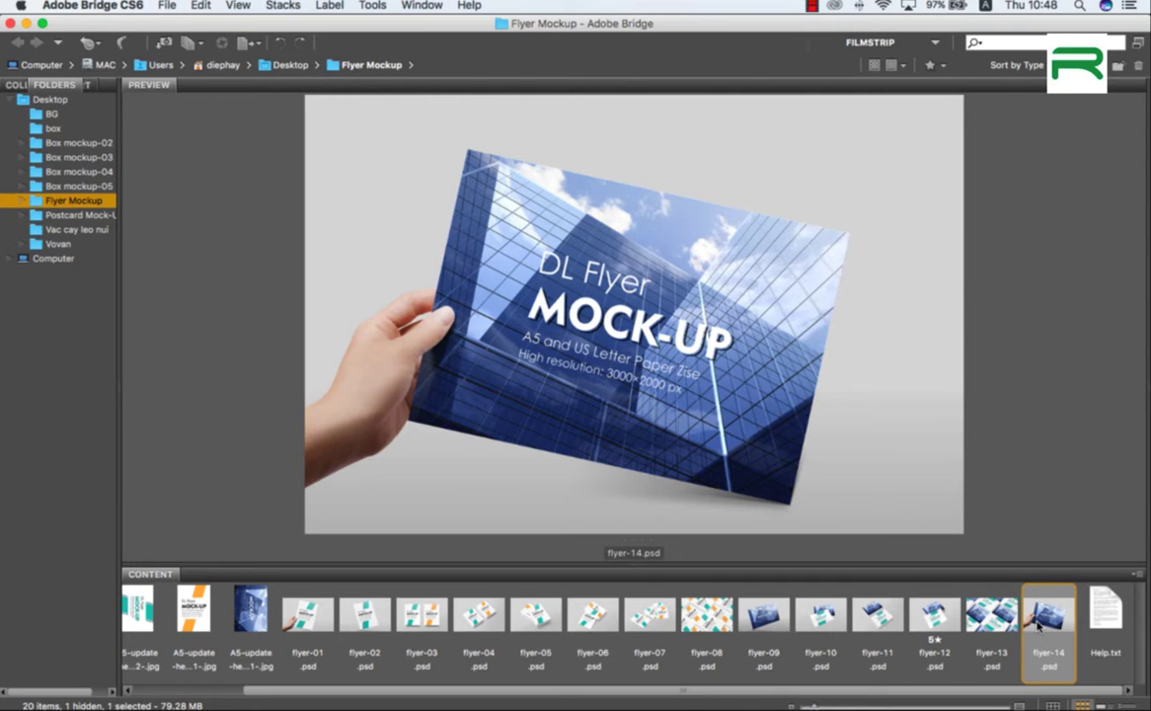
Review the finished mockup previews in Adobe Bridge one by one, from flyer-14.psd back to flyer-01.psd
{"action": "key", "text": "Left"}
{"action": "key", "text": "Left"}
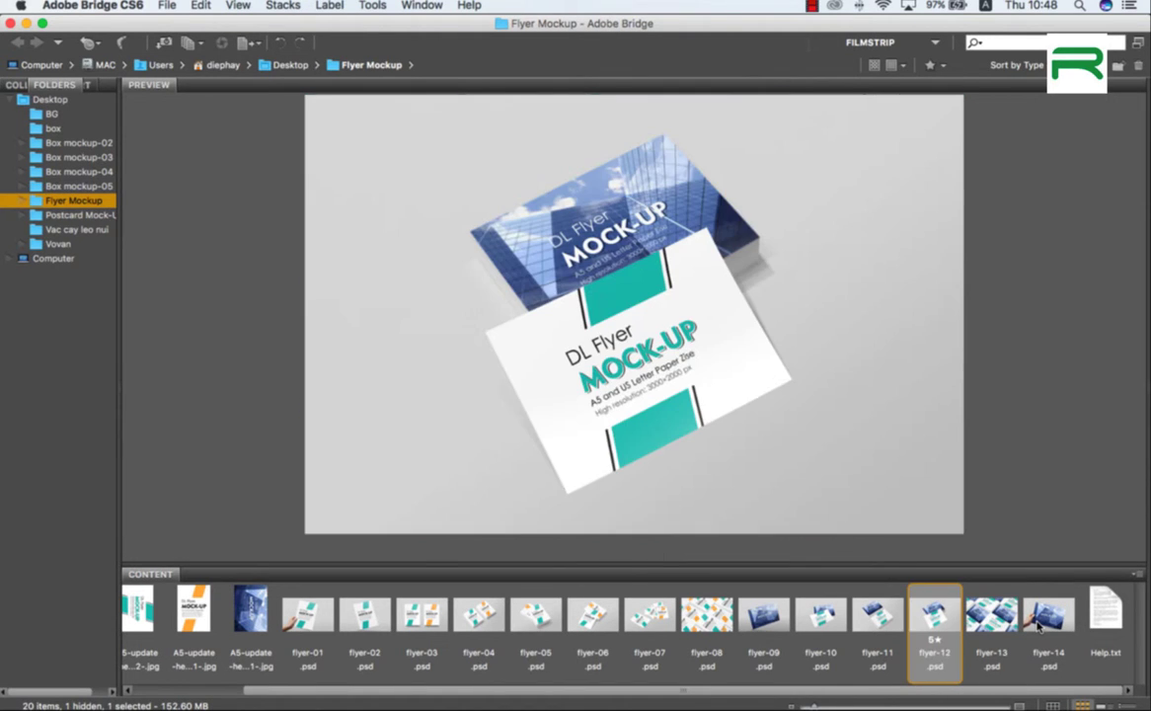
{"action": "key", "text": "Left"}
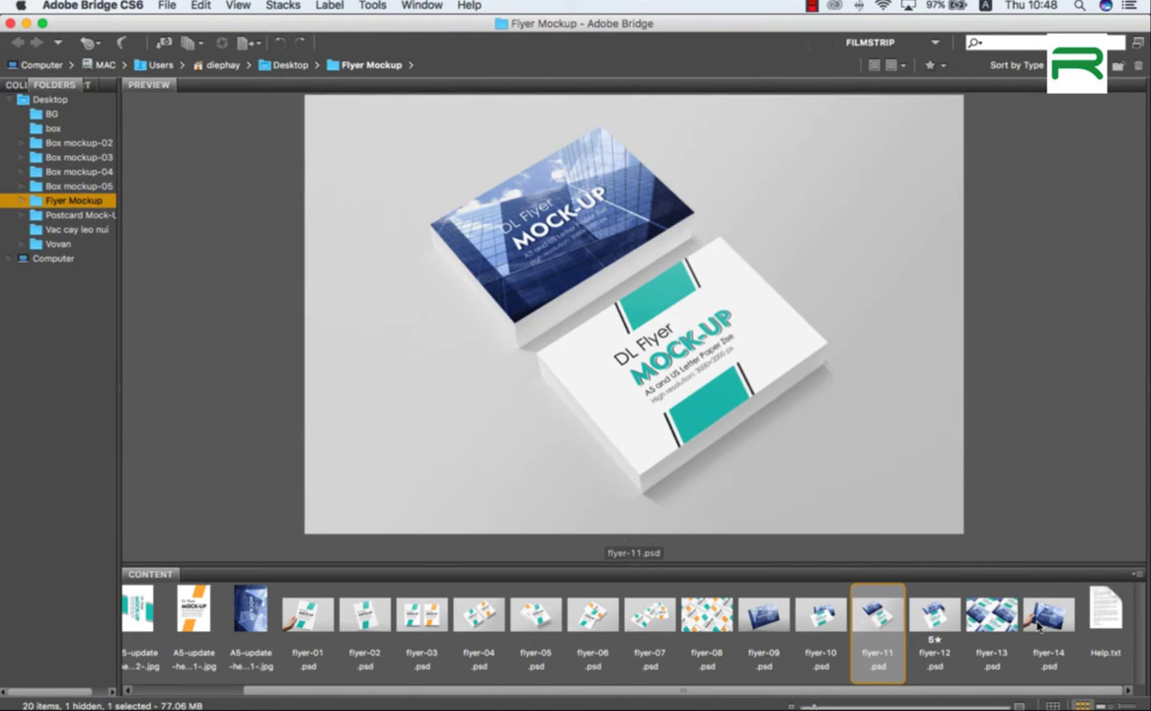
{"action": "key", "text": "Left"}
{"action": "key", "text": "Left"}
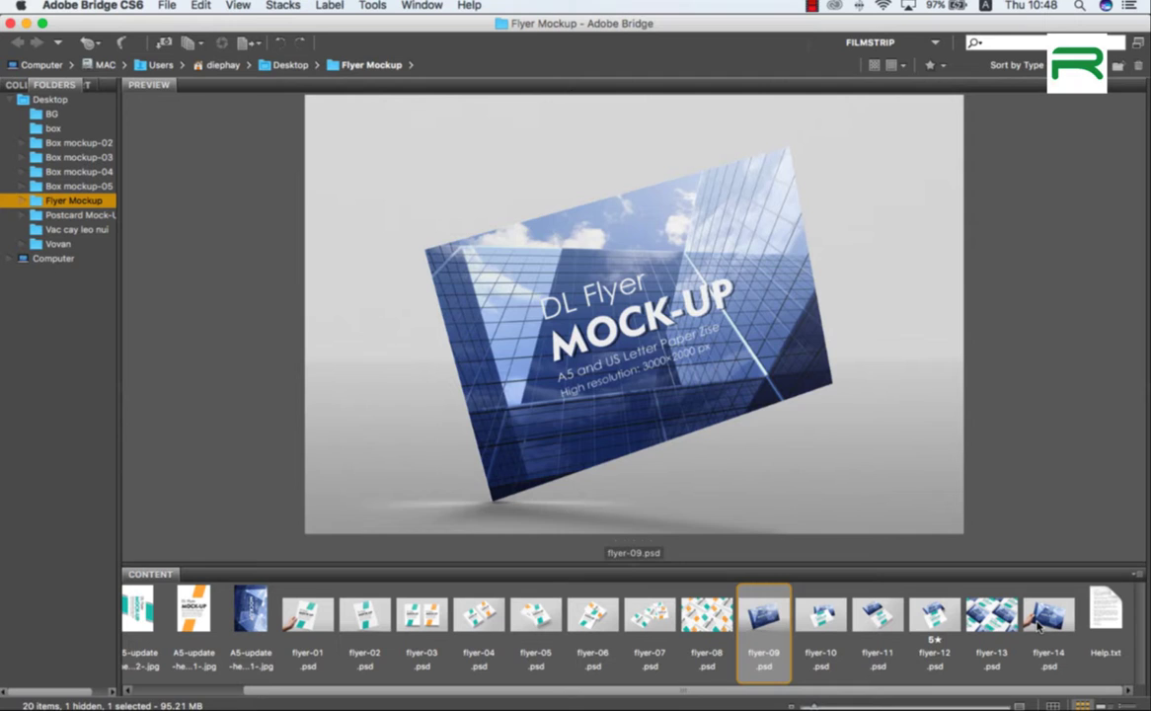
{"action": "key", "text": "Left"}
{"action": "key", "text": "Left"}
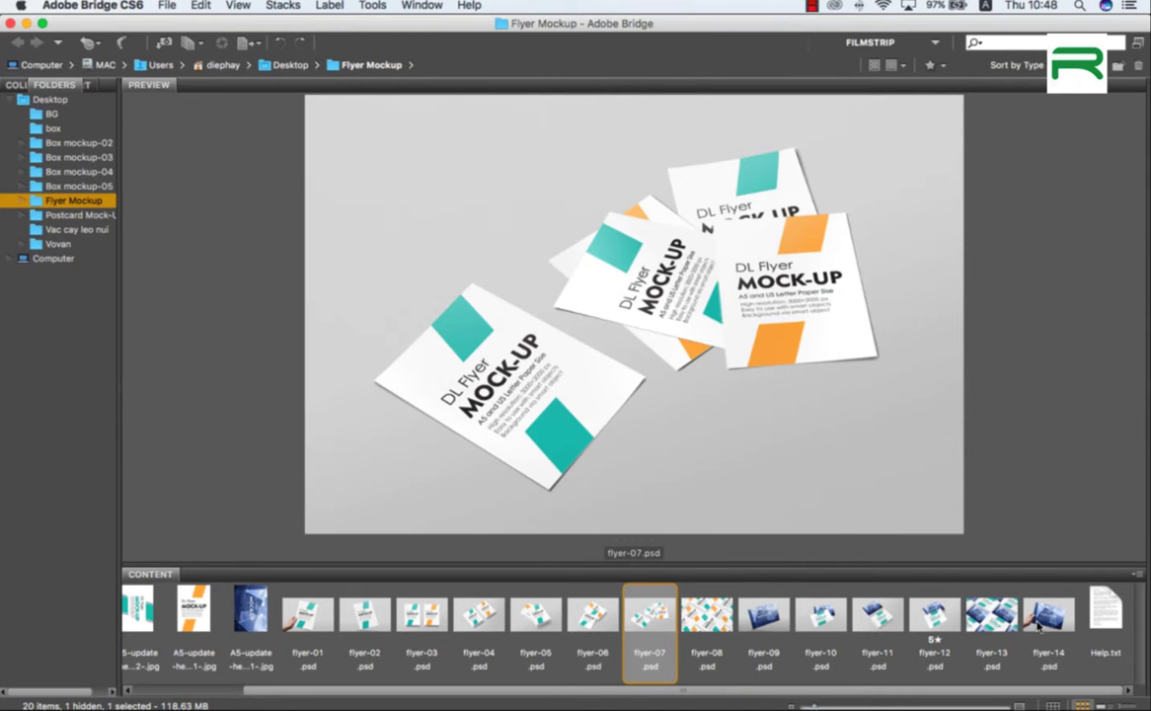
{"action": "key", "text": "Left"}
{"action": "key", "text": "Left"}
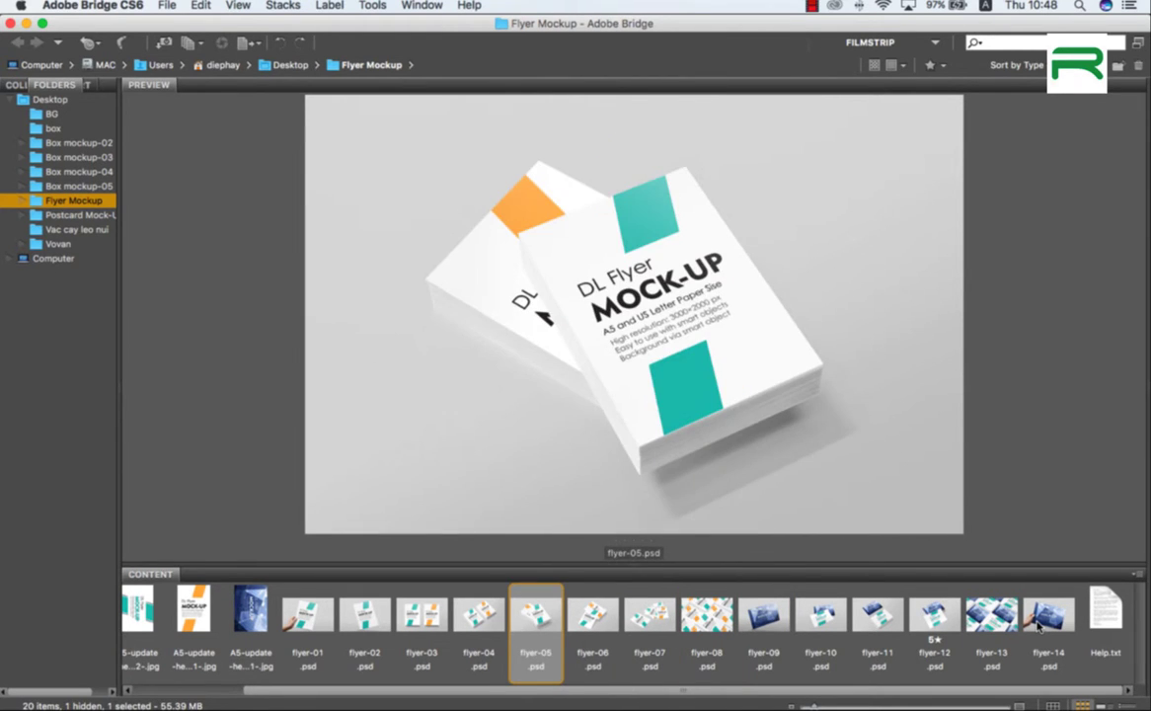
{"action": "key", "text": "Left"}
{"action": "key", "text": "Left"}
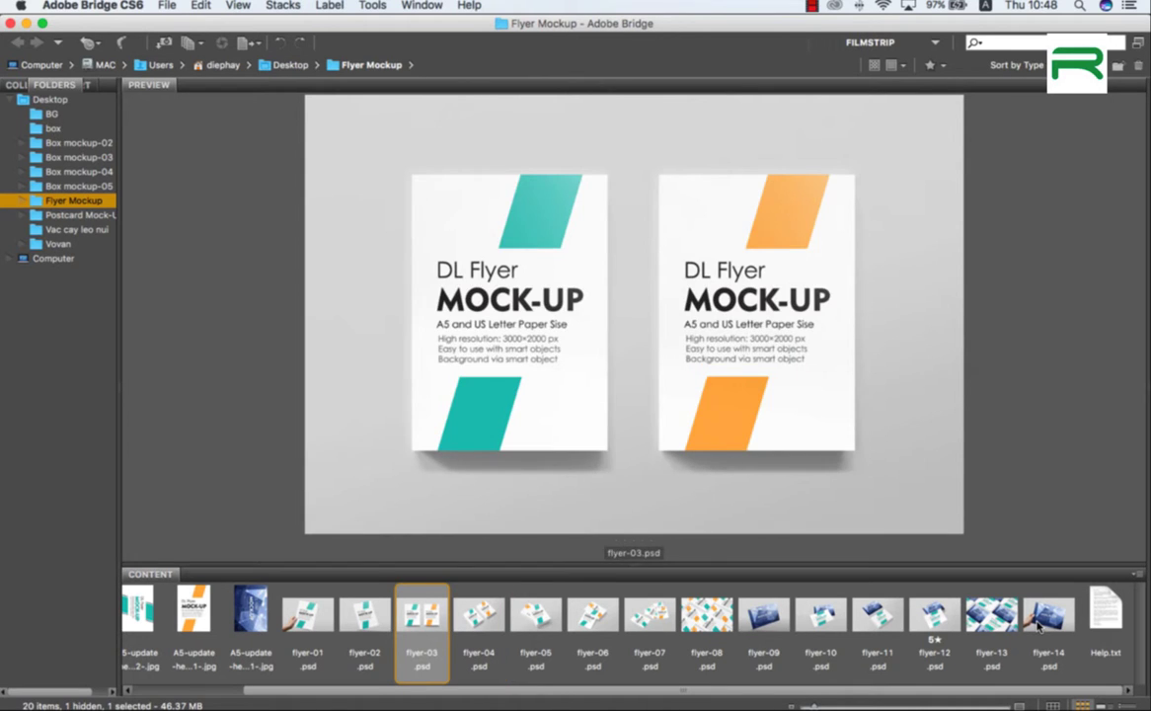
{"action": "key", "text": "Left"}
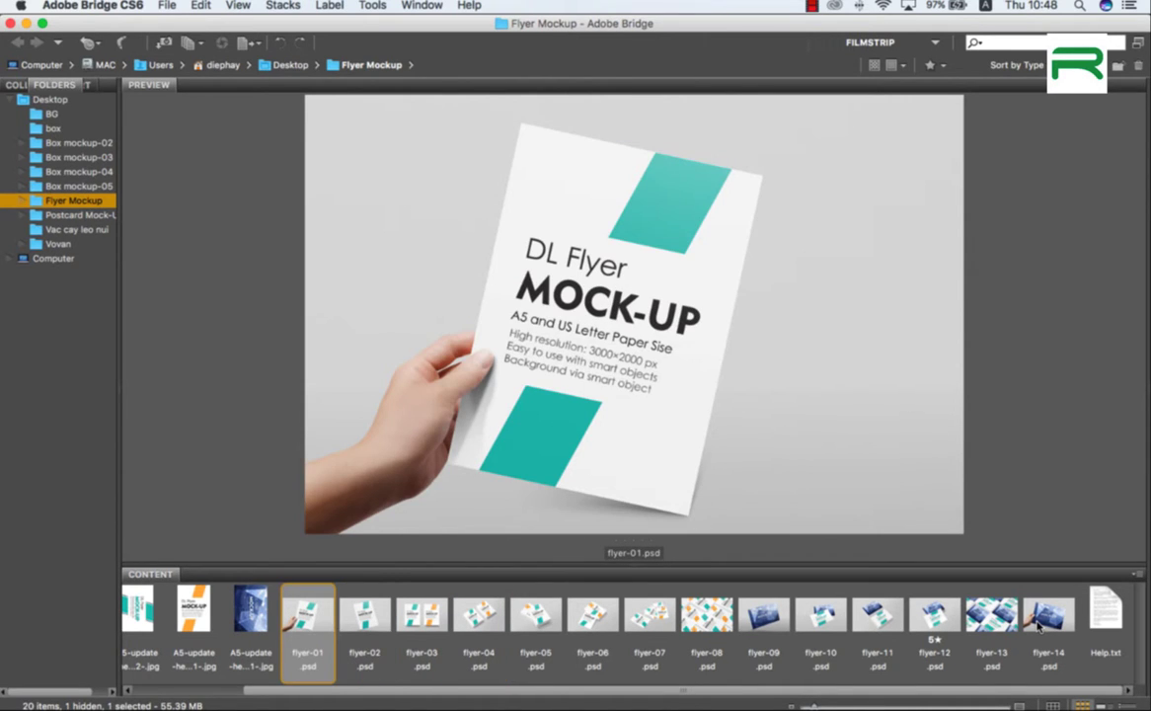
Open flyer-06.psd from Adobe Bridge in Photoshop and select its "bg smart" layer
{"action": "scroll", "coordinate": [1037, 624], "scroll_direction": "left", "scroll_amount": 3}
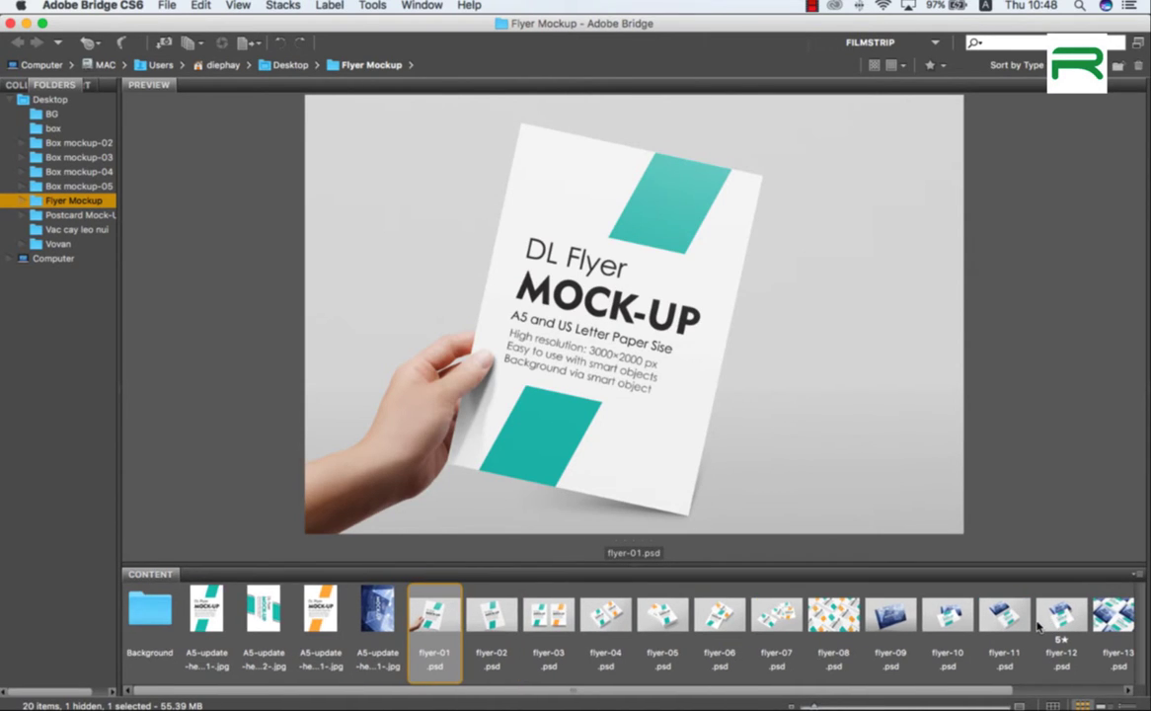
{"action": "left_click", "coordinate": [723, 616]}
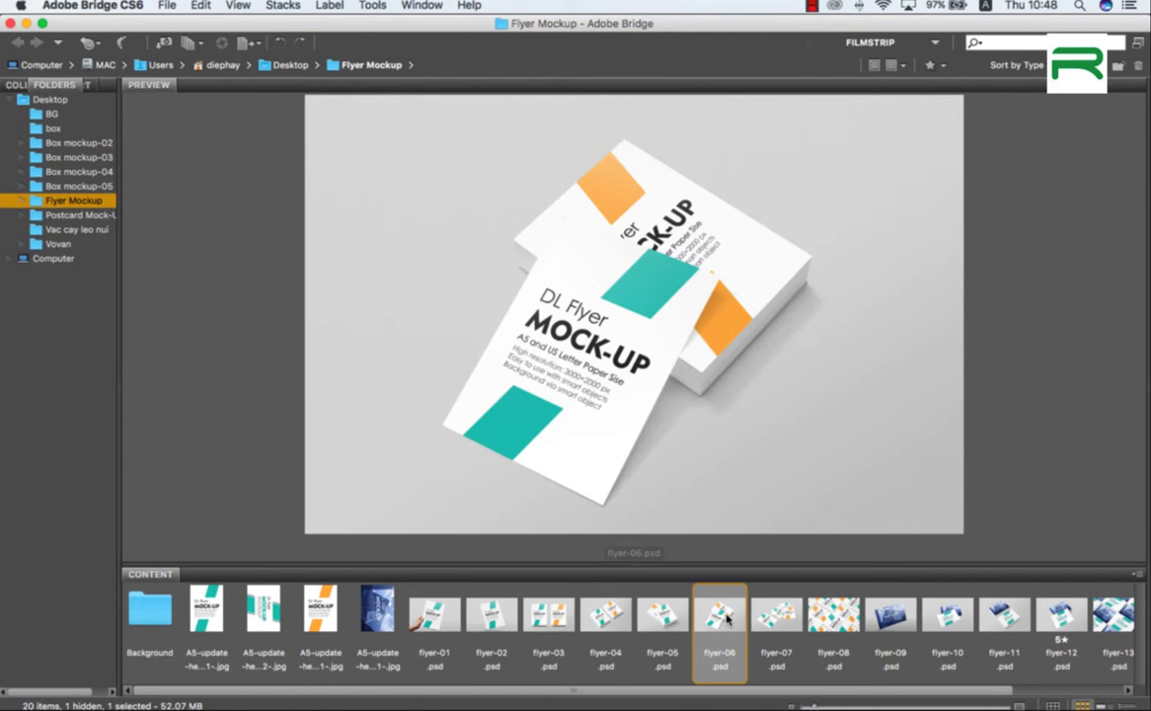
{"action": "double_click", "coordinate": [723, 616]}
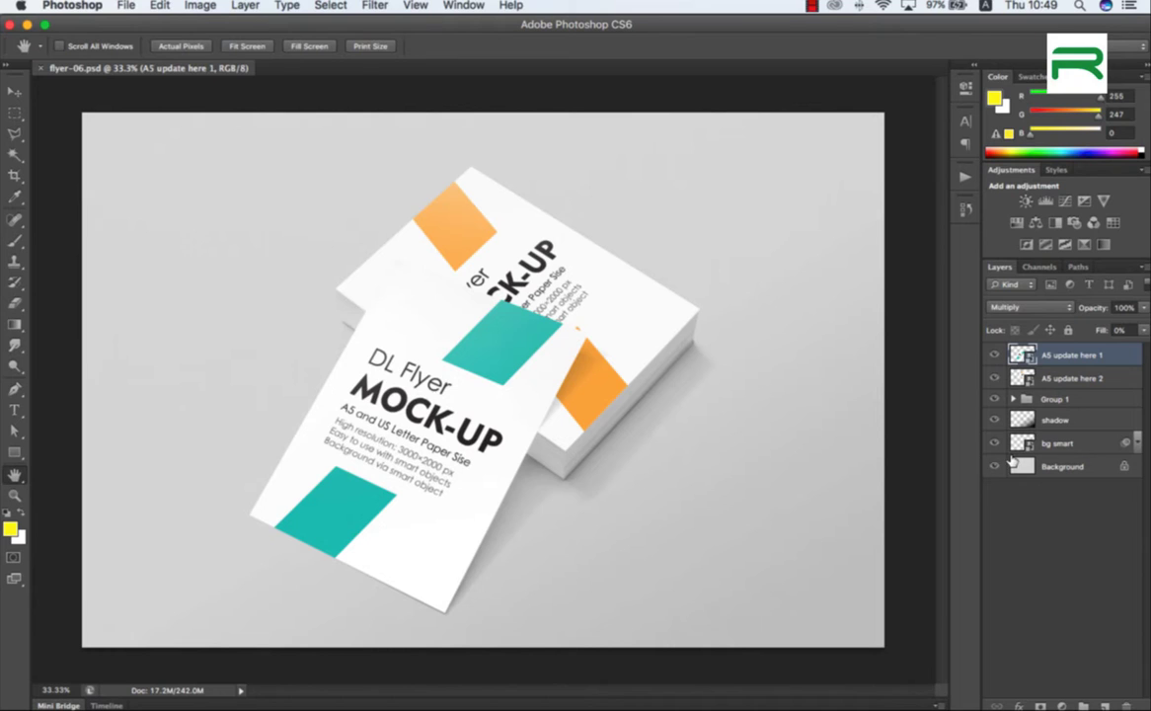
{"action": "left_click", "coordinate": [1035, 441]}
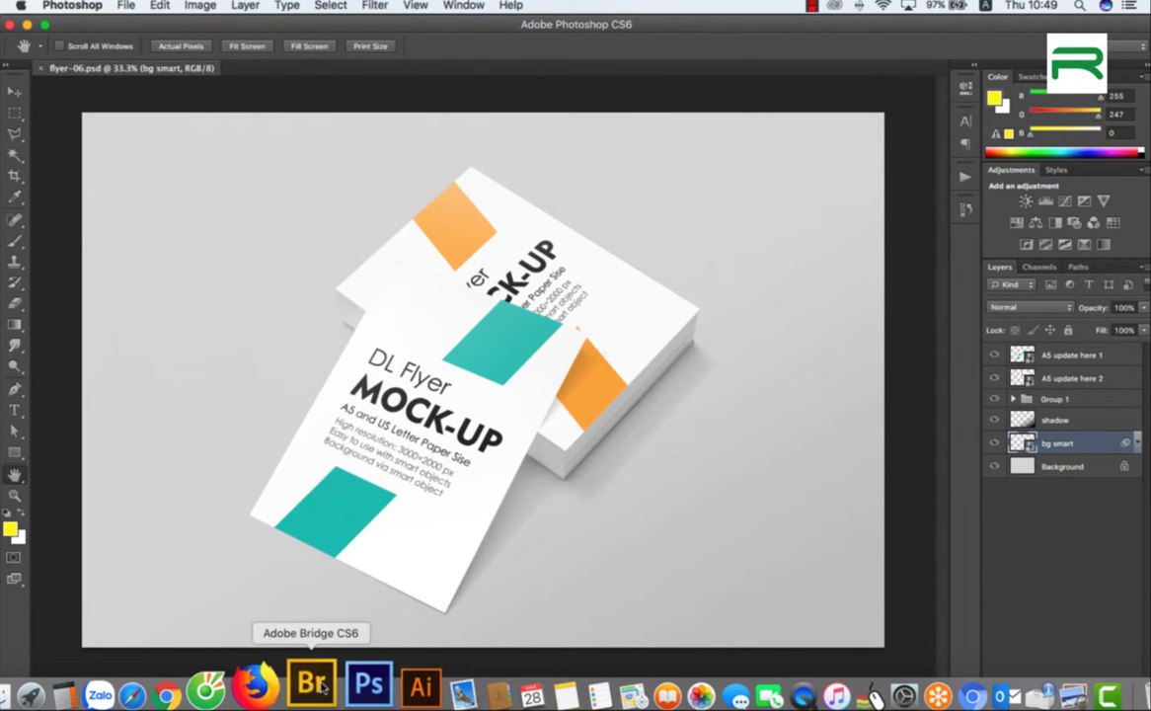
Switch to Adobe Bridge, open the Background folder and examine its texture images from 01 wood.jpg through wood.jpg
{"action": "left_click", "coordinate": [313, 683]}
{"action": "double_click", "coordinate": [150, 610]}
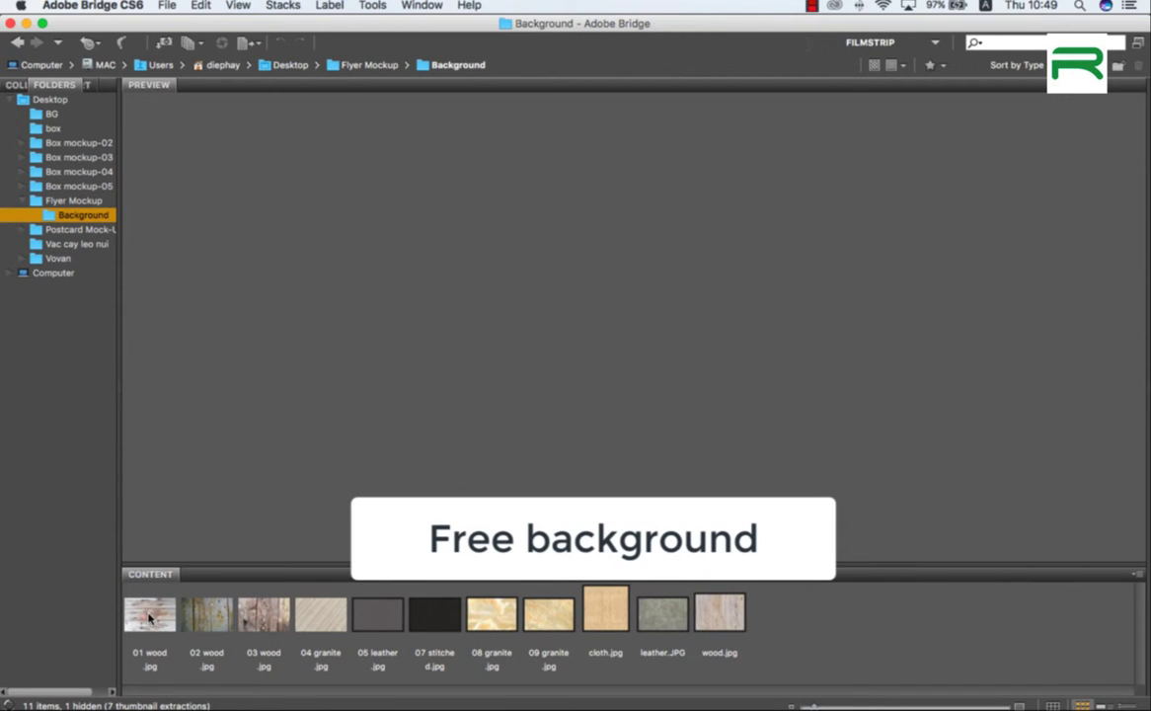
{"action": "left_click", "coordinate": [150, 614]}
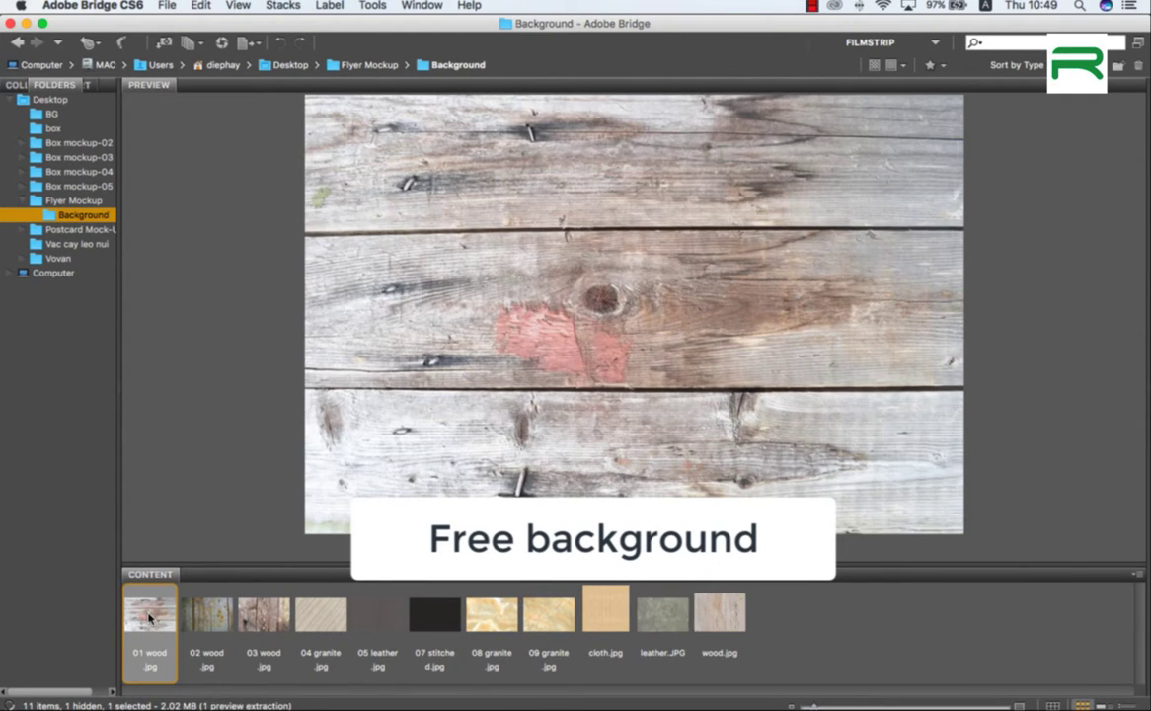
{"action": "key", "text": "Right"}
{"action": "key", "text": "Right"}
{"action": "key", "text": "Right"}
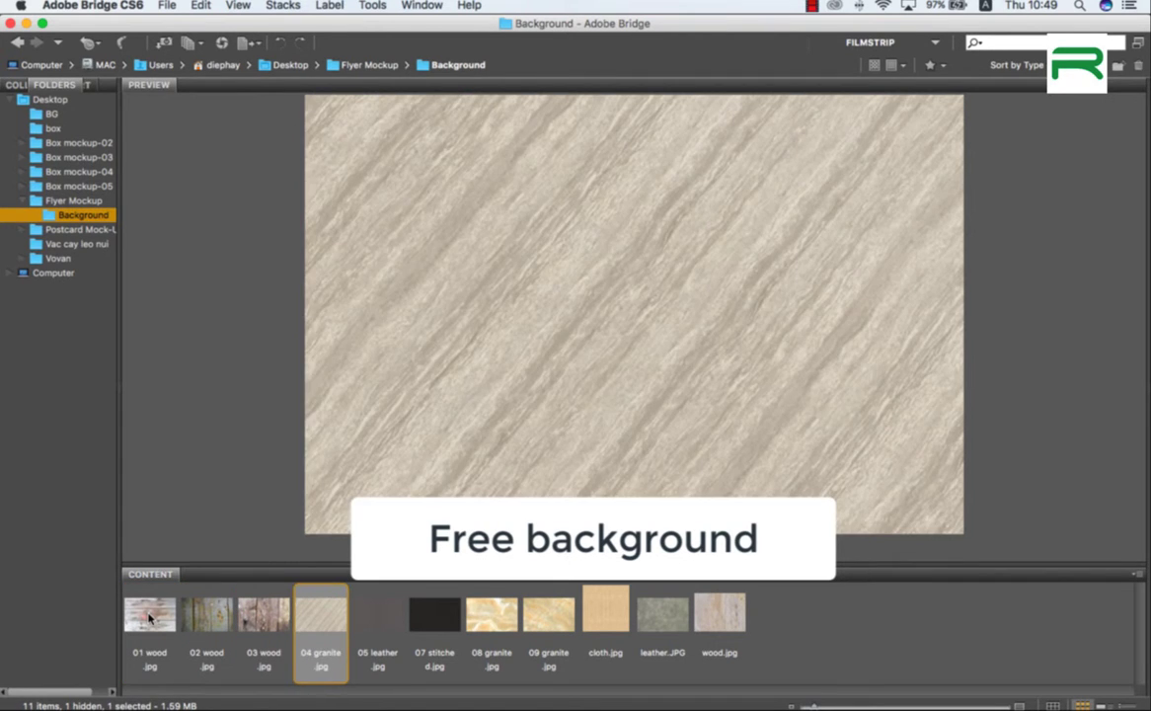
{"action": "key", "text": "Right"}
{"action": "key", "text": "Right"}
{"action": "key", "text": "Right"}
{"action": "key", "text": "Right"}
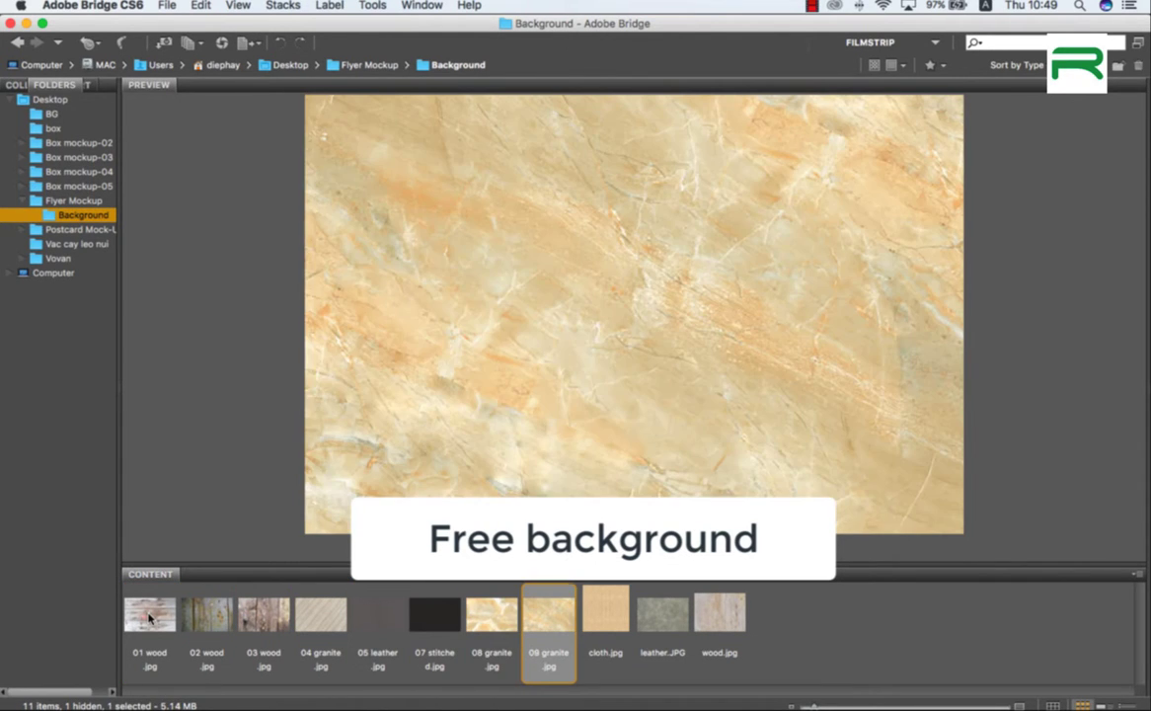
{"action": "key", "text": "Right"}
{"action": "key", "text": "Right"}
{"action": "key", "text": "Right"}
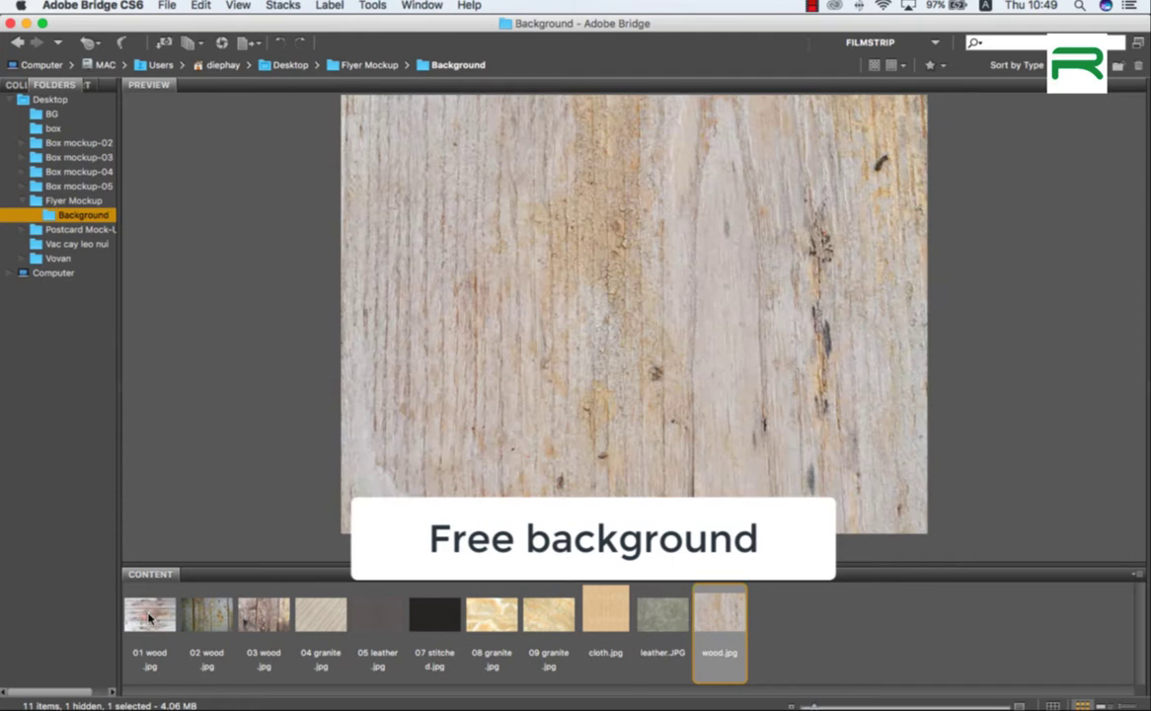
Open 02 wood.jpg in Photoshop, copy the entire image and close the file
{"action": "left_click", "coordinate": [211, 614]}
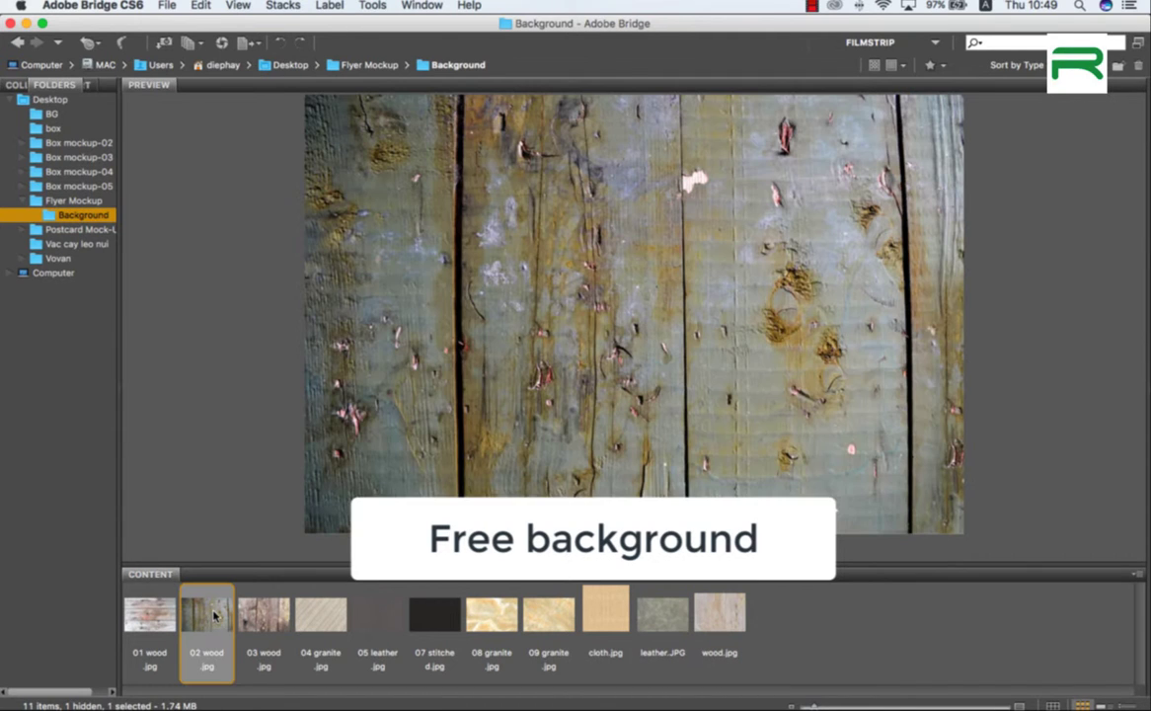
{"action": "double_click", "coordinate": [211, 614]}
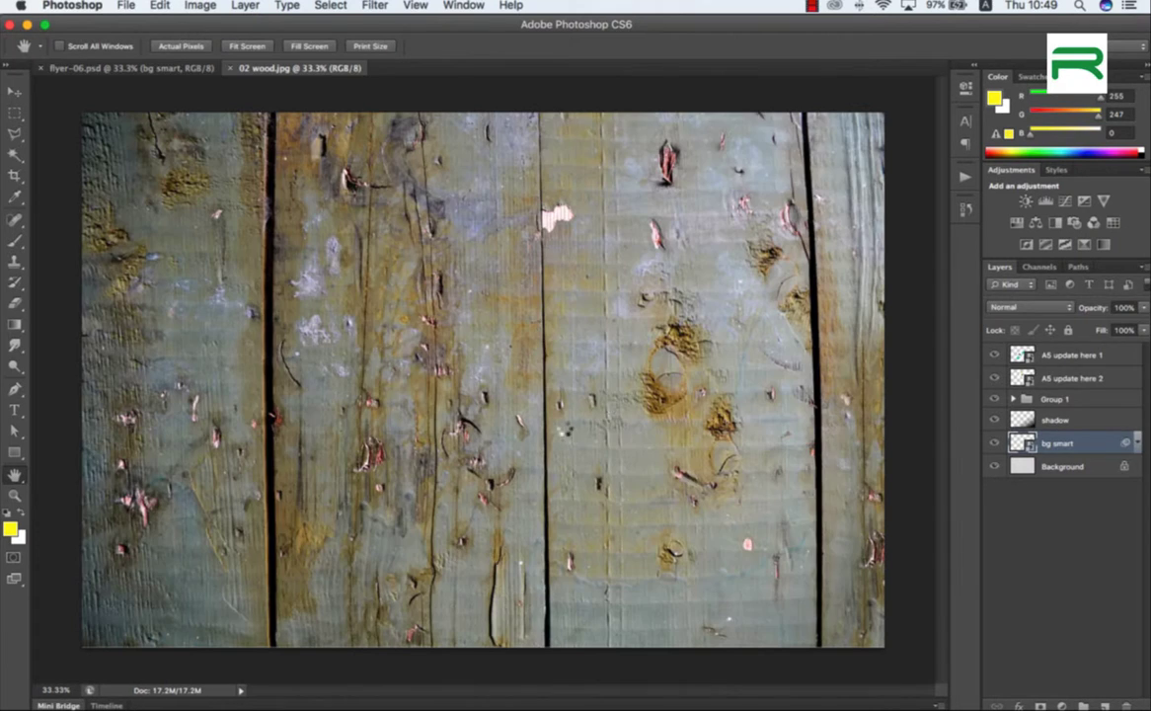
{"action": "left_click", "coordinate": [331, 6]}
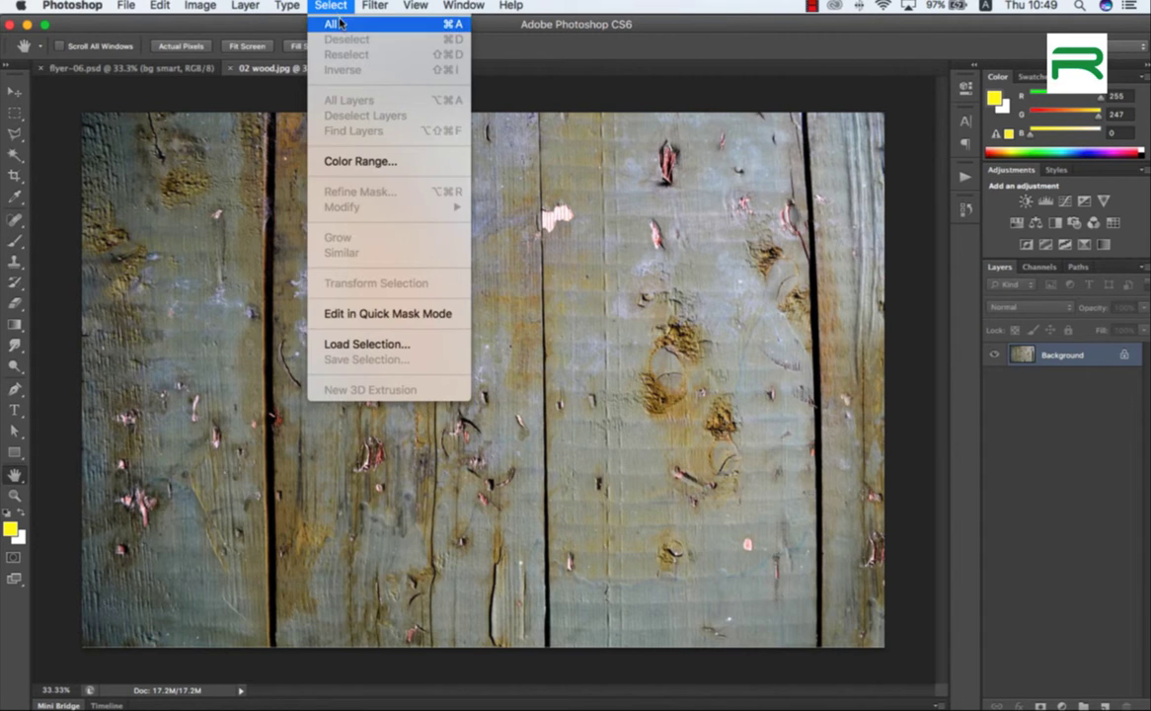
{"action": "left_click", "coordinate": [341, 22]}
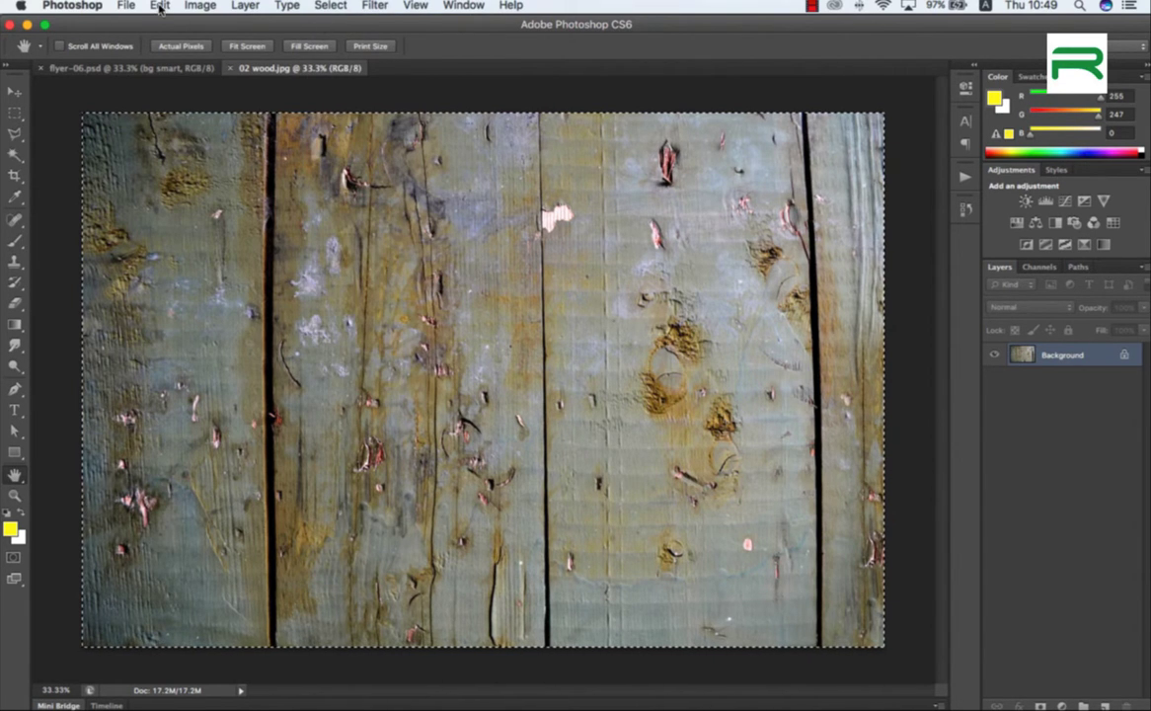
{"action": "left_click", "coordinate": [159, 6]}
{"action": "left_click", "coordinate": [193, 126]}
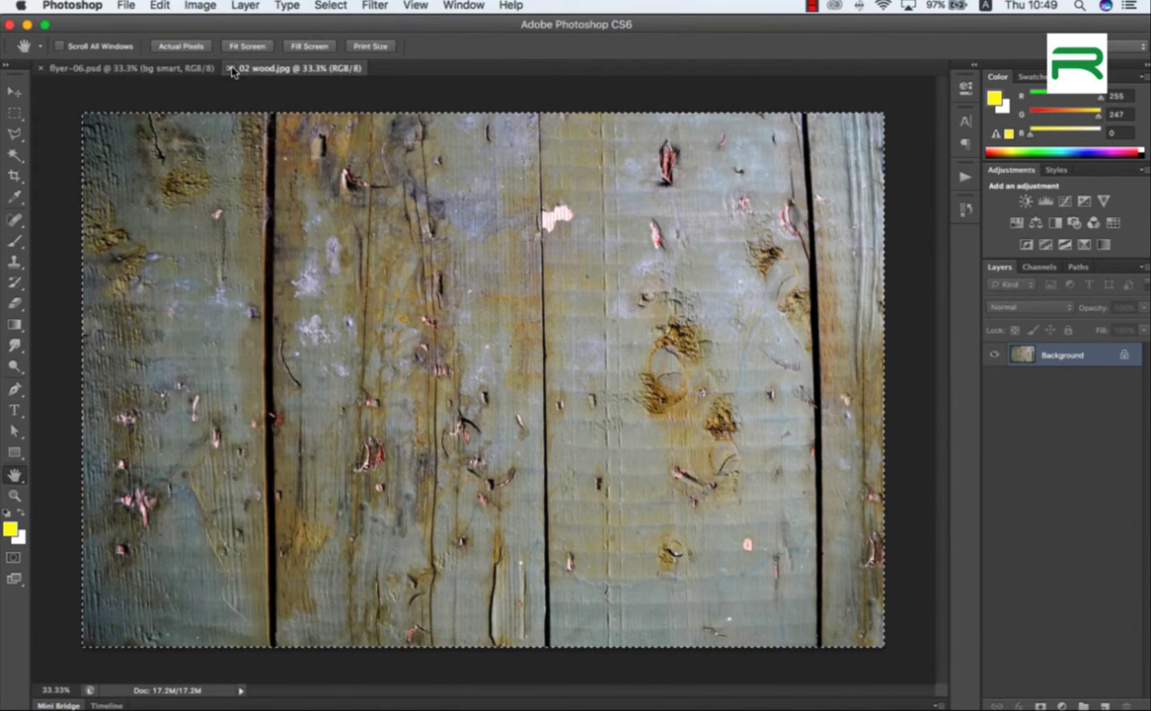
{"action": "left_click", "coordinate": [229, 68]}
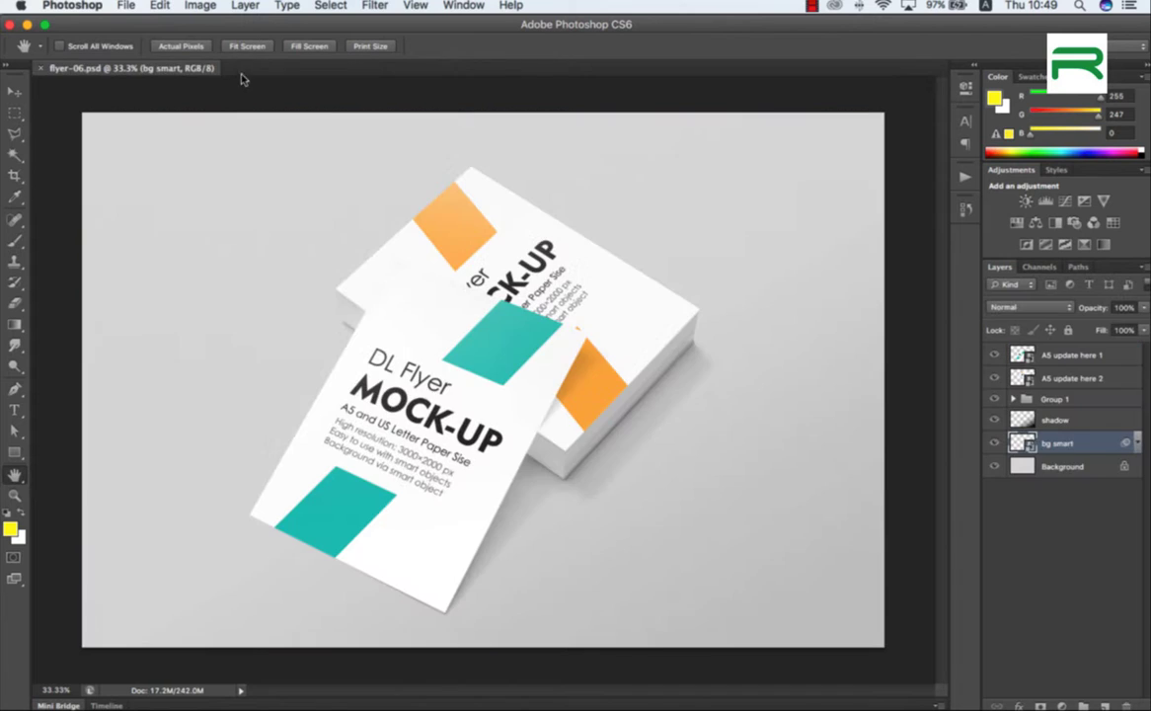
Paste the wood texture into the "bg smart" smart object contents of flyer-06.psd, saving and closing those contents
{"action": "right_click", "coordinate": [1057, 443]}
{"action": "left_click", "coordinate": [940, 309]}
{"action": "left_click", "coordinate": [159, 5]}
{"action": "left_click", "coordinate": [188, 160]}
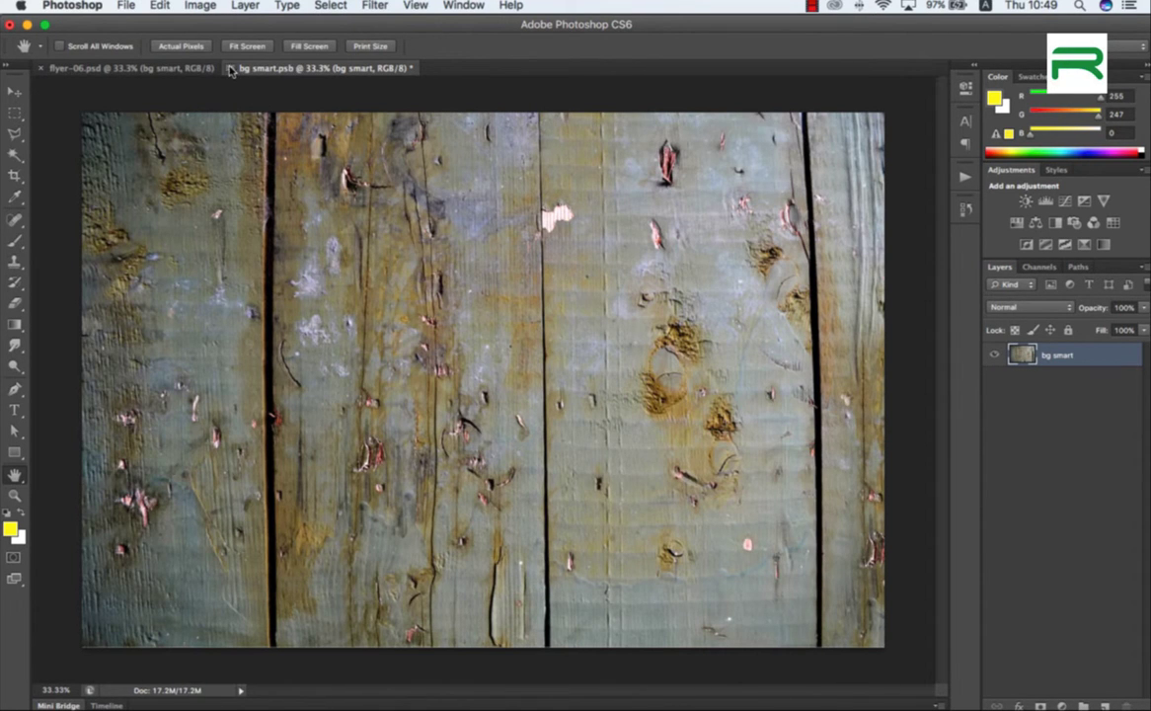
{"action": "key", "text": "super+w"}
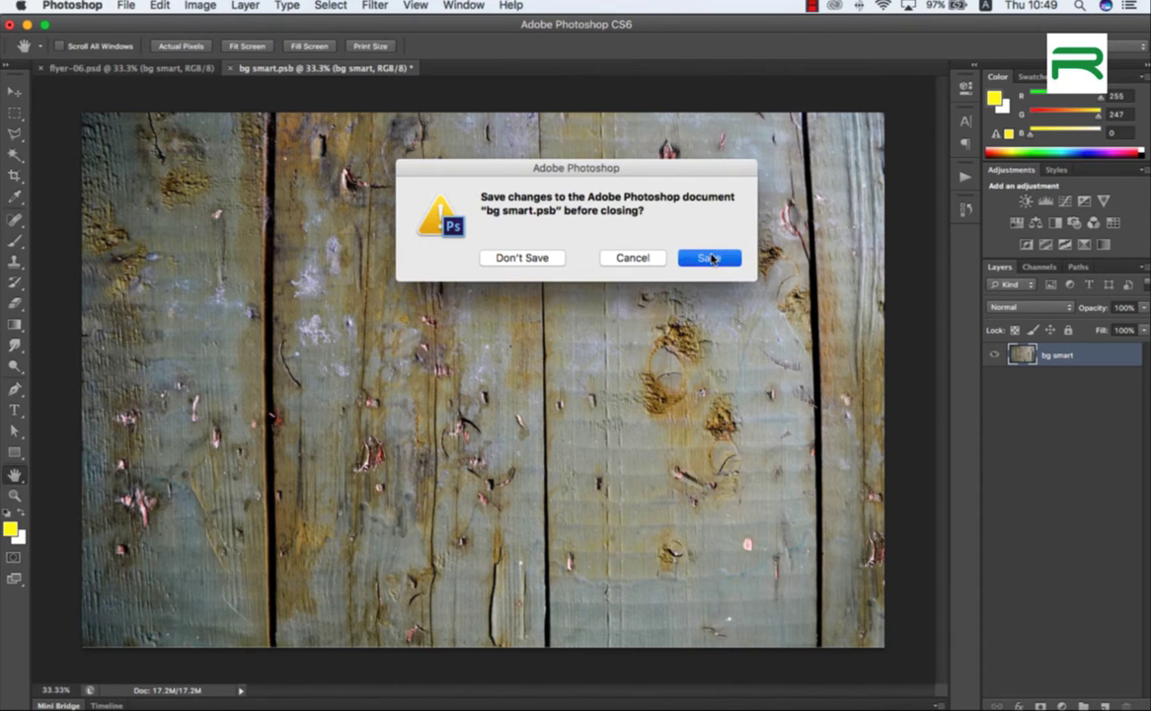
{"action": "left_click", "coordinate": [712, 256]}
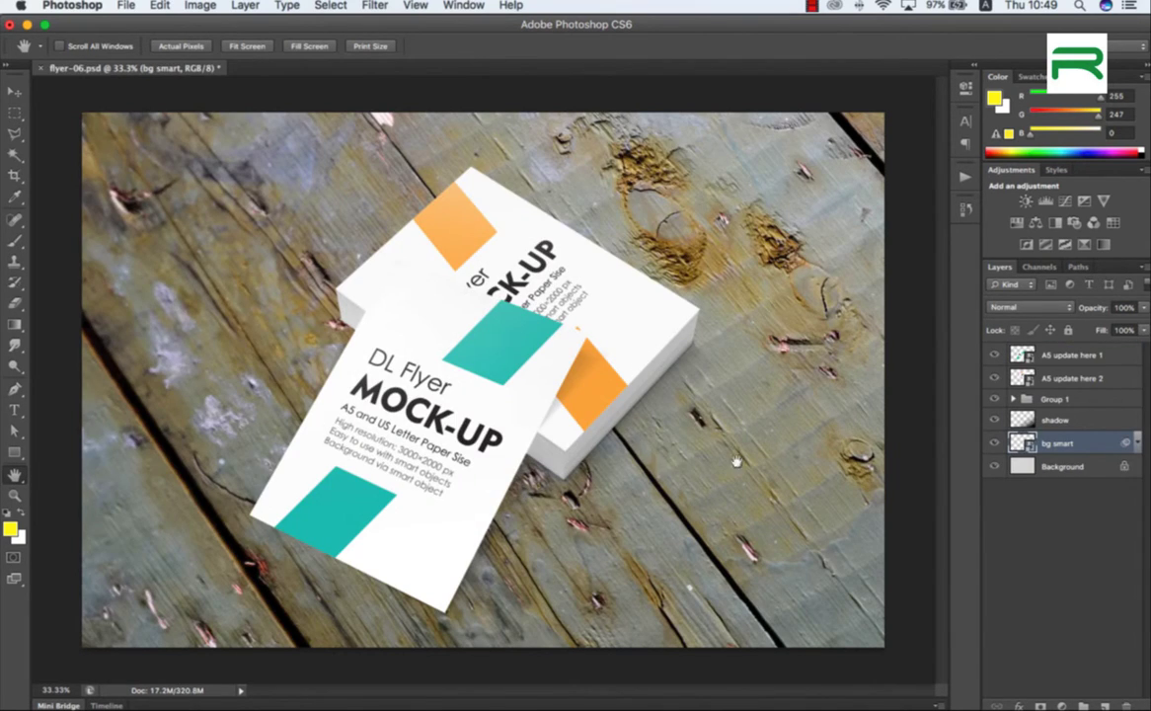
Expand Group 1, check its shadow layer by toggling the visibility, and set that layer's opacity to 88%
{"action": "left_click", "coordinate": [1013, 400]}
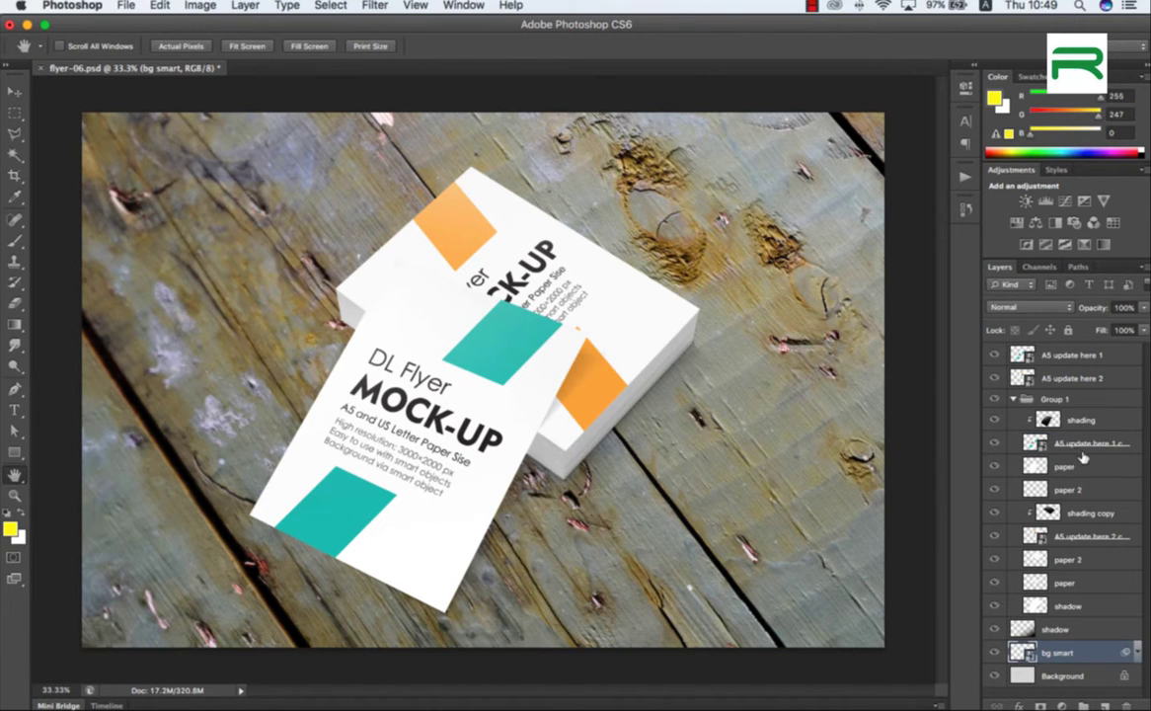
{"action": "left_click", "coordinate": [1079, 600]}
{"action": "left_click", "coordinate": [994, 605]}
{"action": "left_click", "coordinate": [994, 605]}
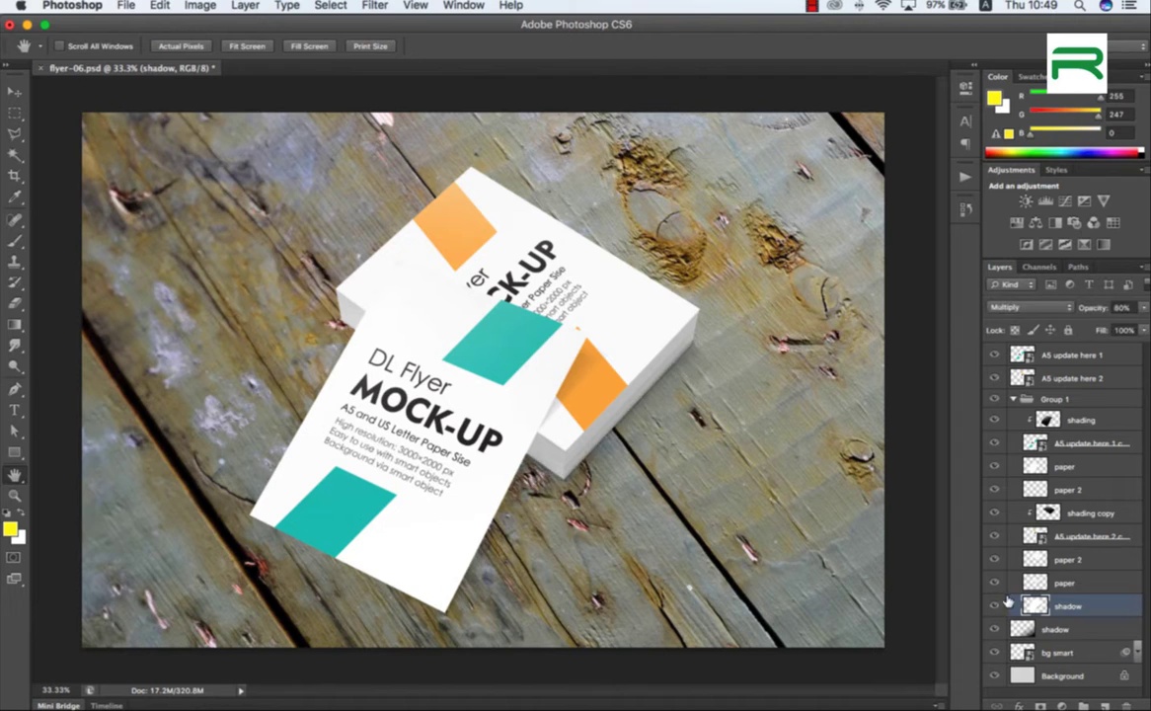
{"action": "left_click", "coordinate": [1142, 308]}
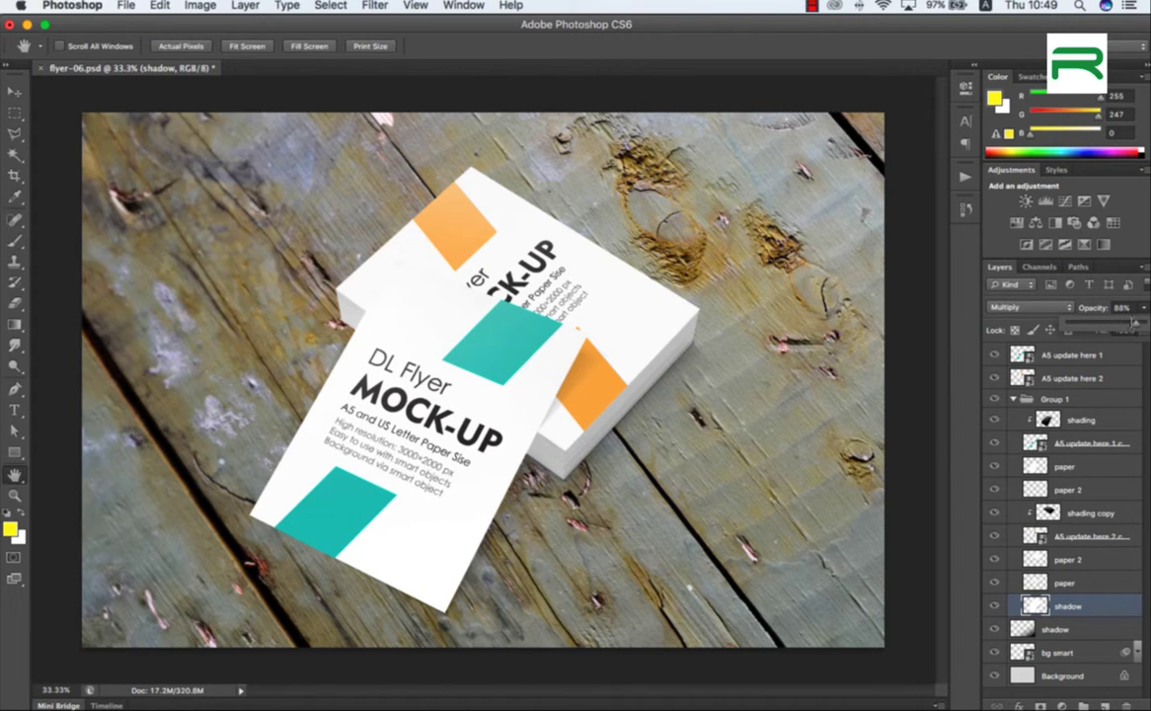
Duplicate the shadow layer in Group 1 twice to deepen the shadow under the flyers
{"action": "left_click", "coordinate": [1066, 583]}
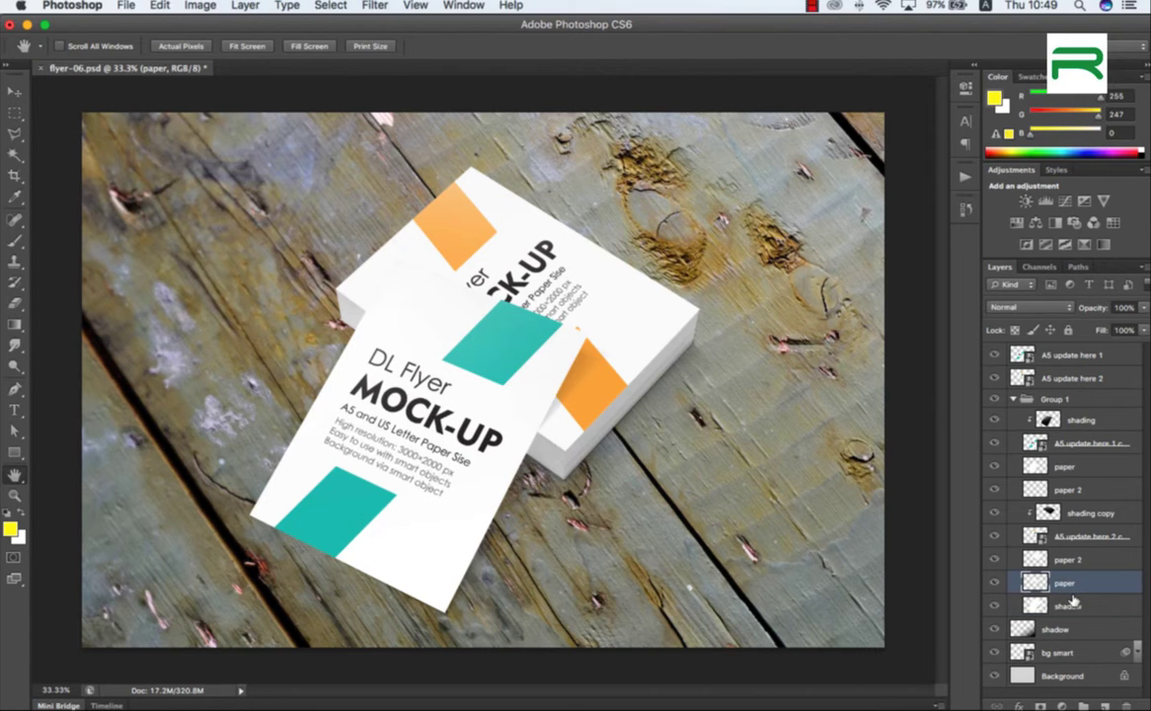
{"action": "left_click_drag", "start_coordinate": [1064, 604], "coordinate": [1102, 703]}
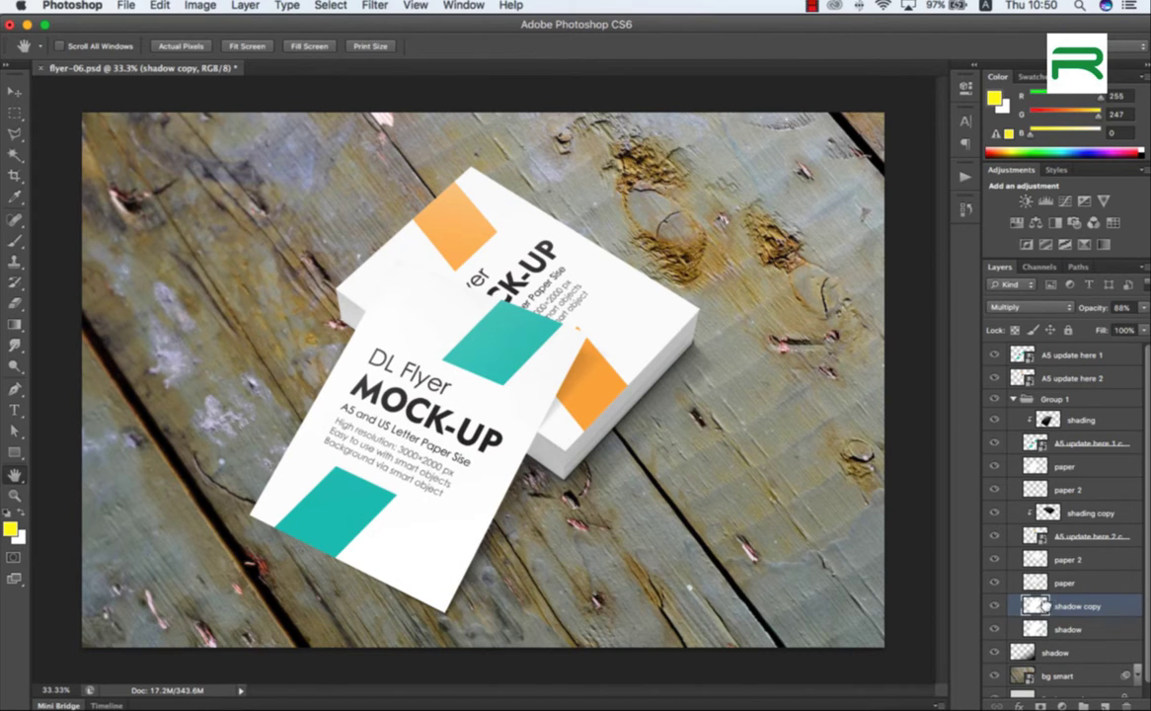
{"action": "left_click_drag", "start_coordinate": [1055, 595], "coordinate": [1102, 703]}
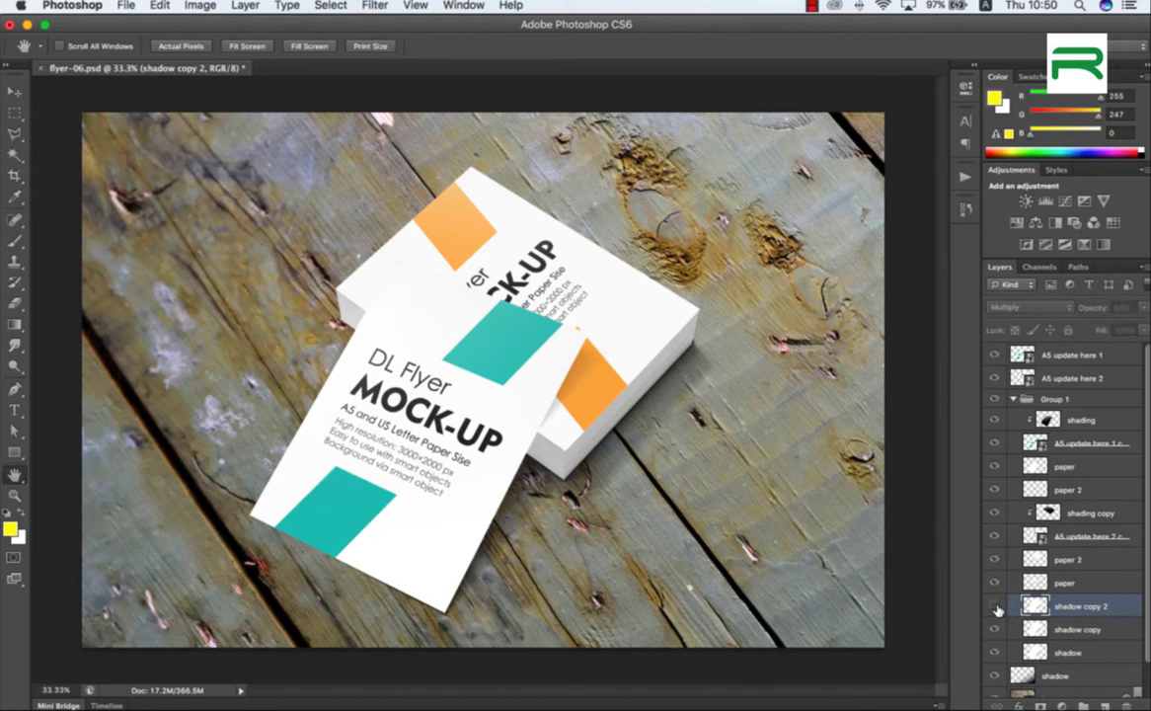
Toggle the visibility of the topmost shadow copy in Group 1 to compare the flyers with and without it
{"action": "left_click", "coordinate": [995, 607]}
{"action": "left_click", "coordinate": [995, 607]}
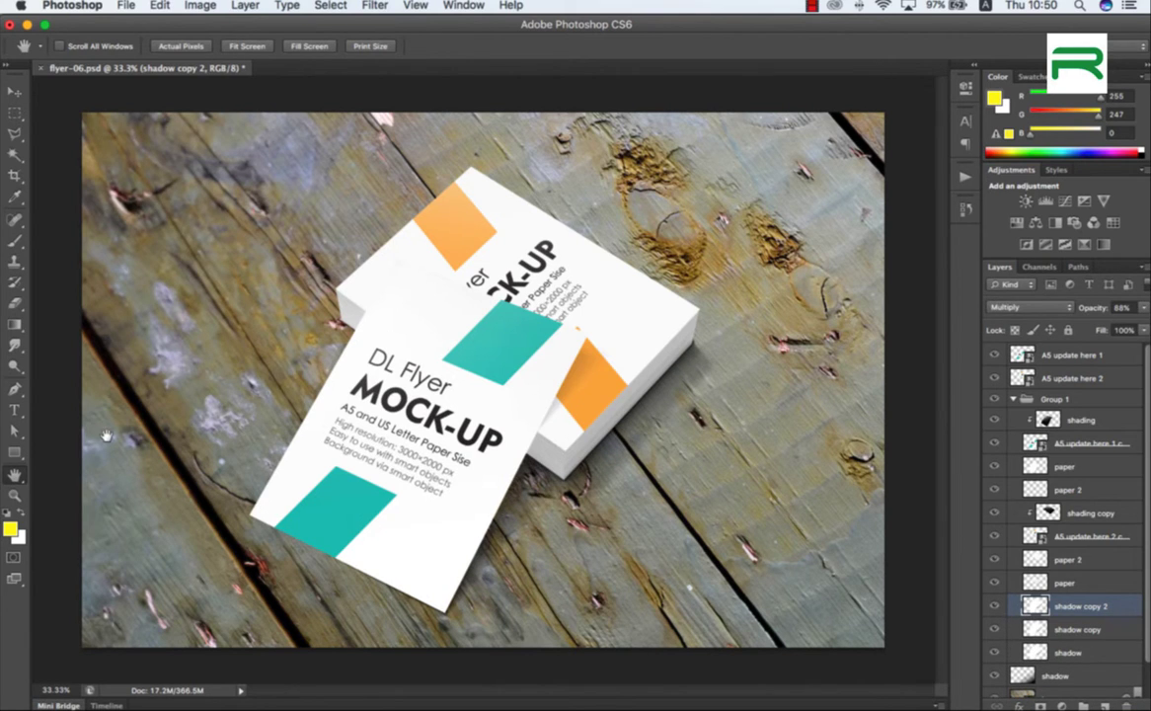
Set the Brush tool to size 80 and 100% opacity, and add an empty layer above the top shading layer in Group 1
{"action": "left_click", "coordinate": [15, 240]}
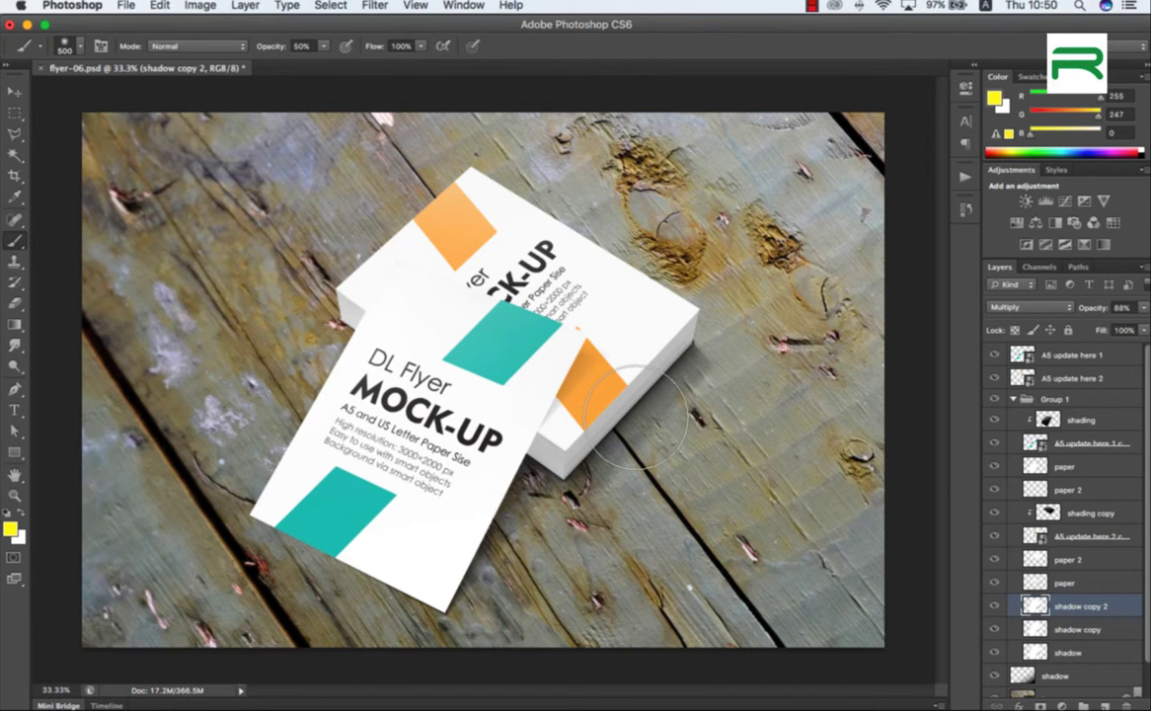
{"action": "key", "text": "bracketleft"}
{"action": "key", "text": "bracketleft"}
{"action": "key", "text": "bracketleft"}
{"action": "key", "text": "bracketleft"}
{"action": "key", "text": "bracketleft"}
{"action": "key", "text": "bracketleft"}
{"action": "key", "text": "bracketleft"}
{"action": "key", "text": "bracketleft"}
{"action": "key", "text": "bracketleft"}
{"action": "left_click", "coordinate": [324, 45]}
{"action": "left_click_drag", "start_coordinate": [324, 61], "coordinate": [419, 73]}
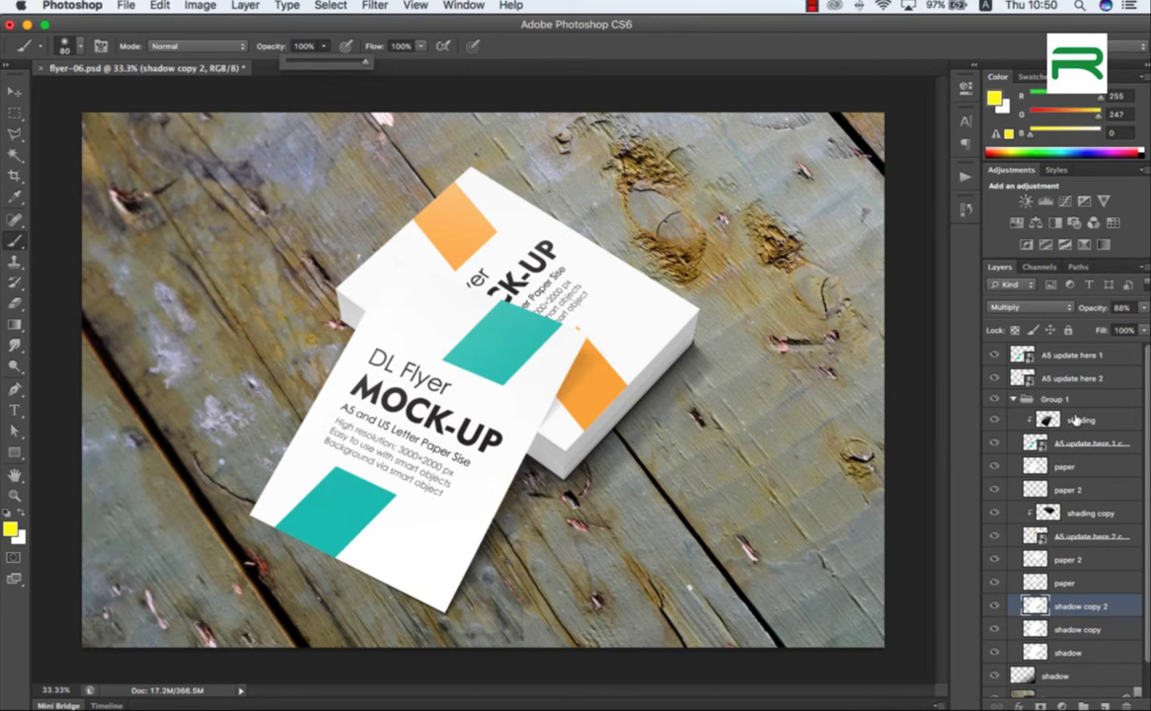
{"action": "left_click", "coordinate": [1076, 419]}
{"action": "key", "text": "super+shift+alt+n"}
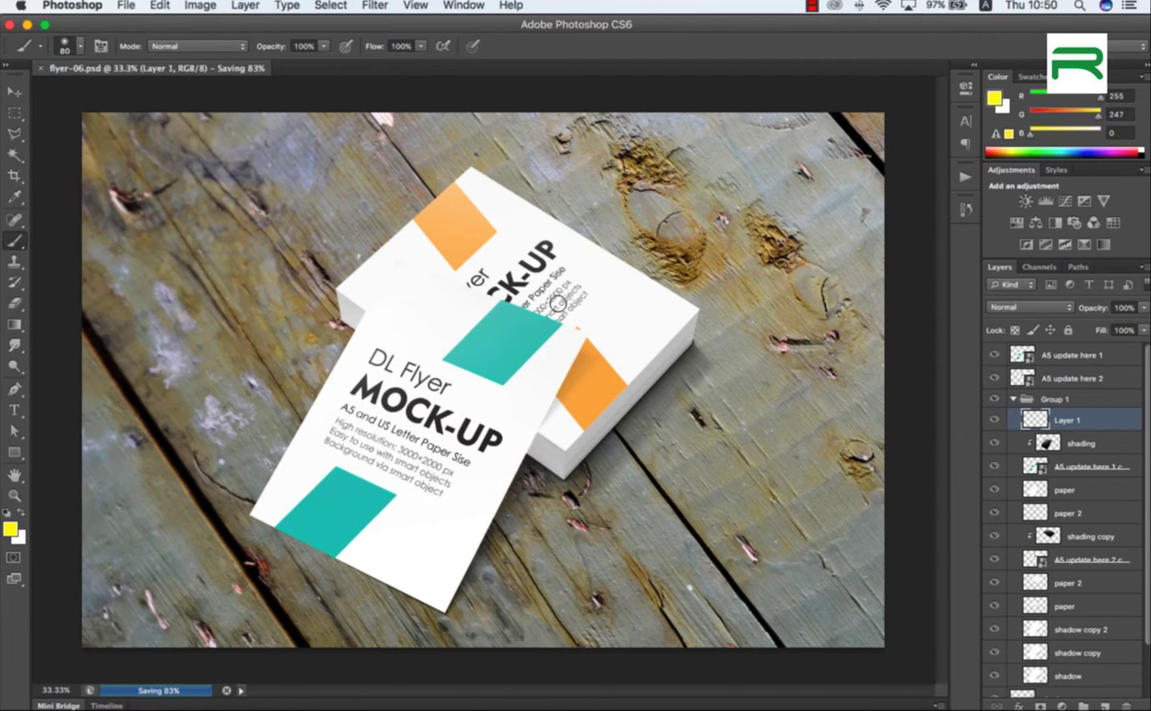
Save and close flyer-06.psd, and switch to Adobe Bridge to view its preview in the Flyer Mockup folder
{"action": "key", "text": "super+w"}
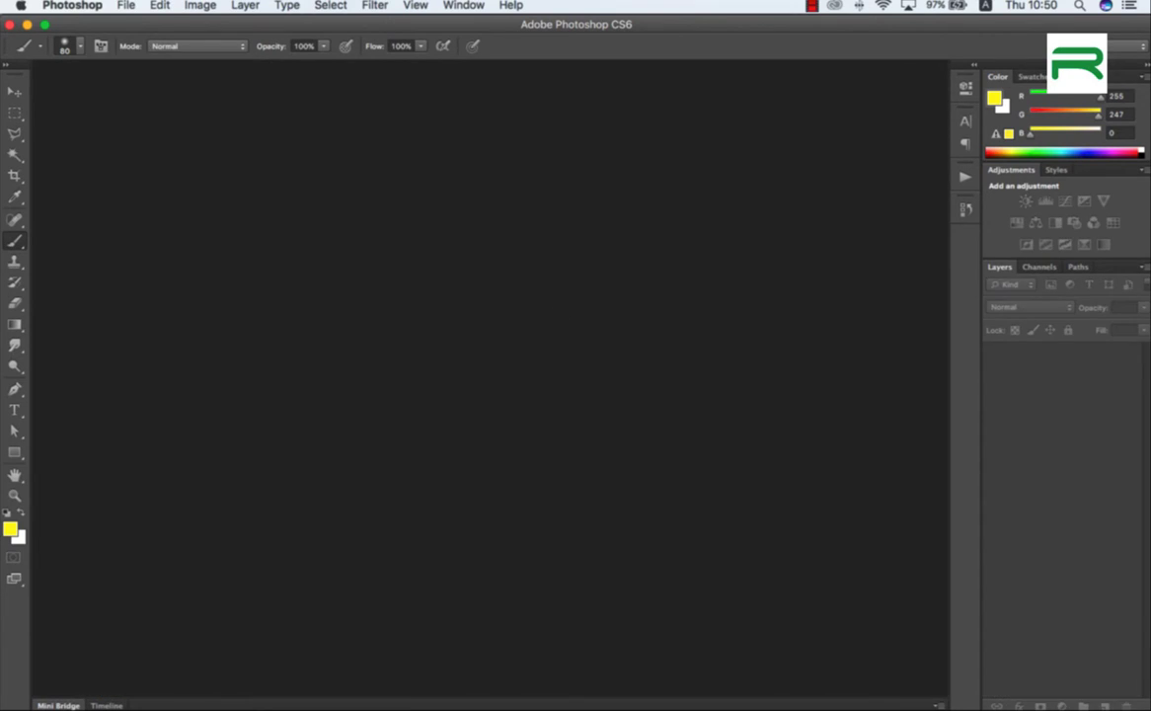
{"action": "left_click", "coordinate": [267, 693]}
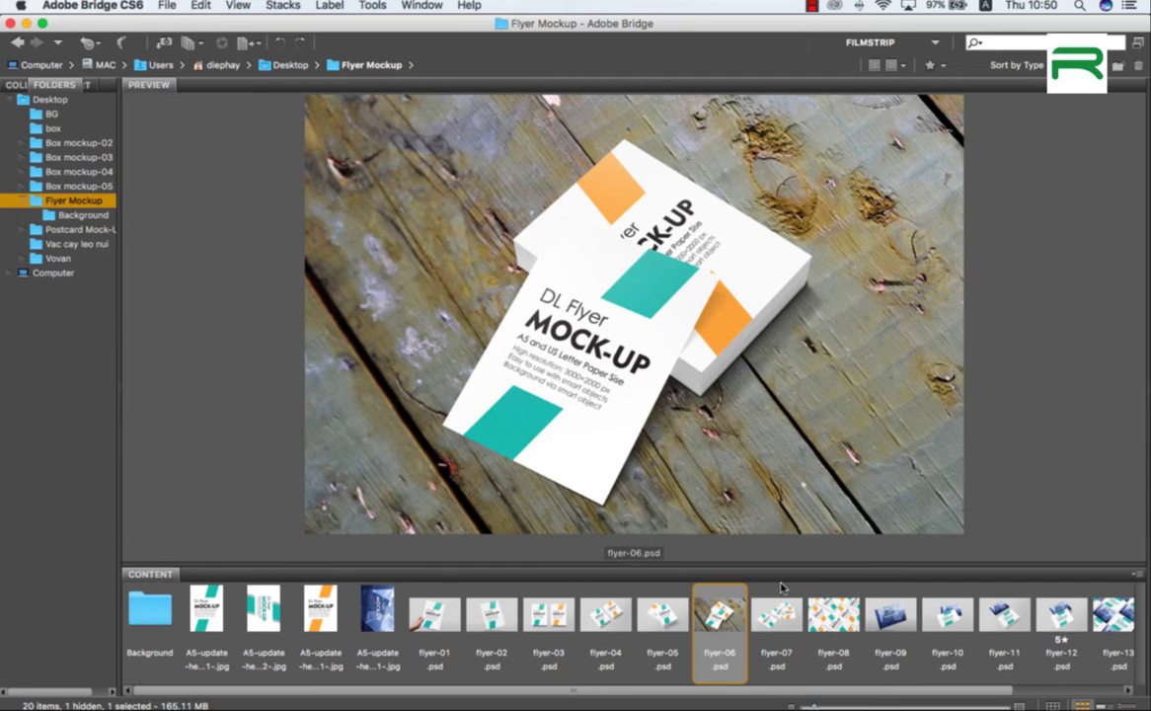
{"action": "left_click", "coordinate": [811, 9]}
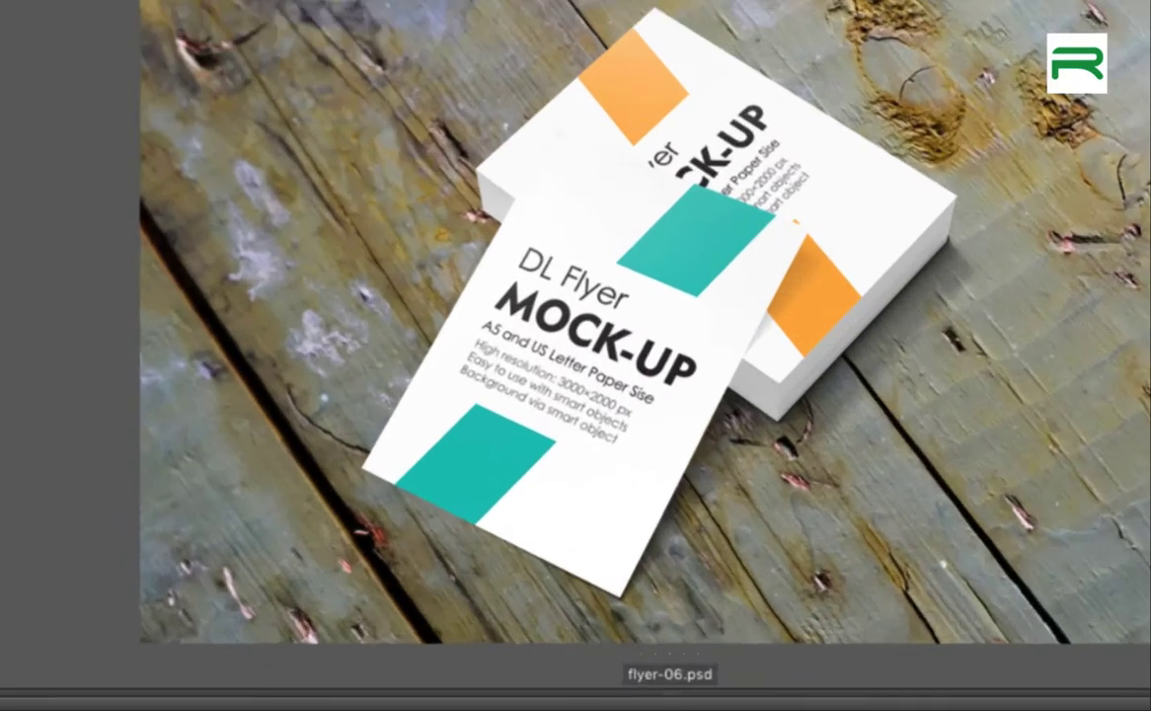